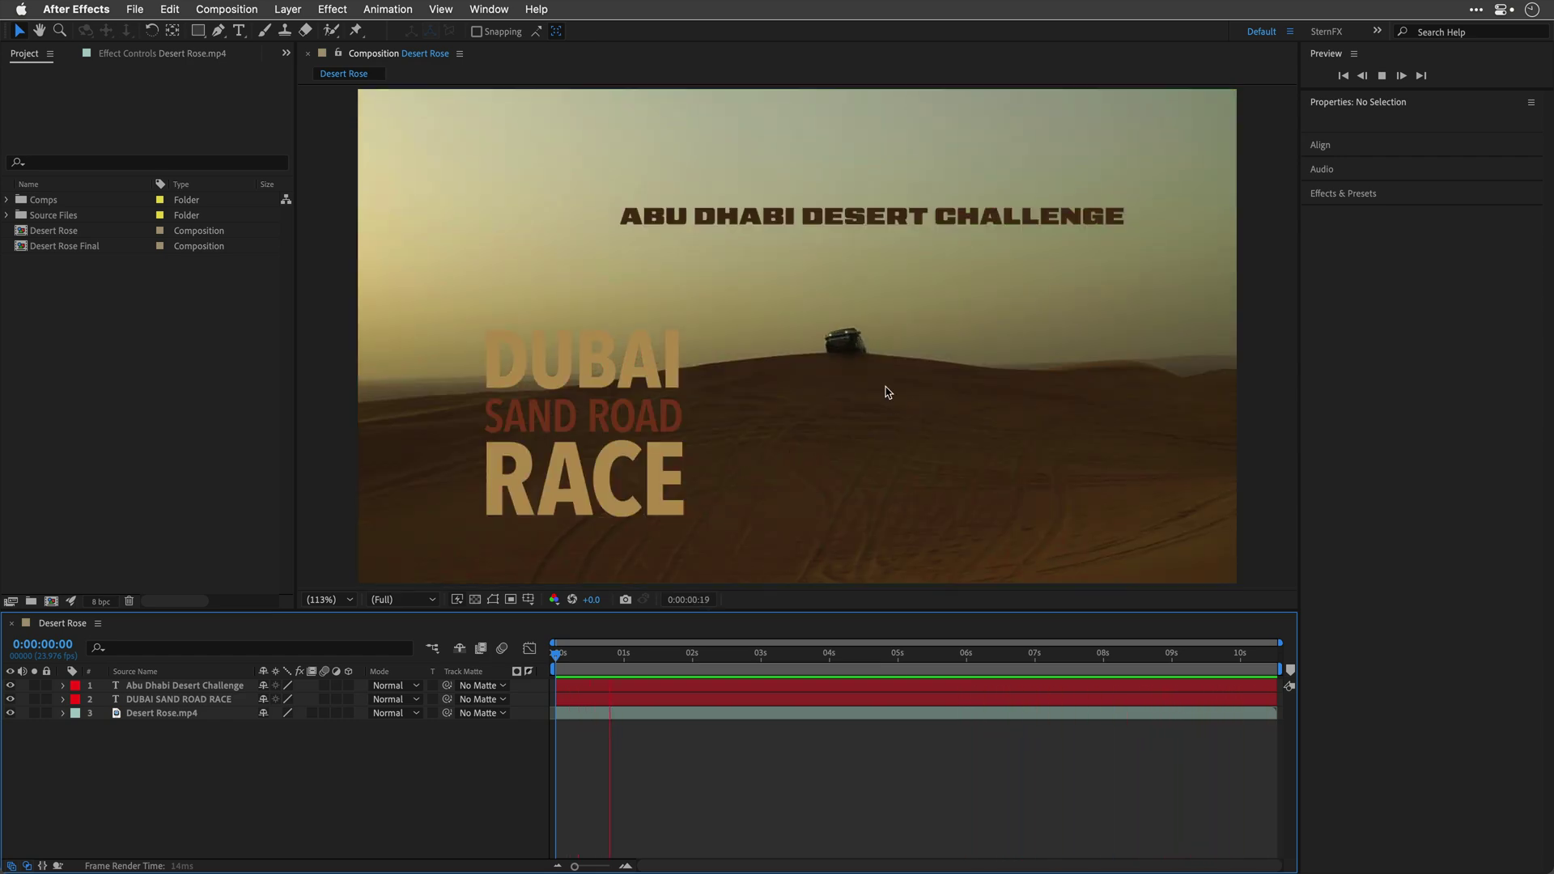
Select the Desert Rose.mp4 layer at the first frame and apply Mocha Pro to it
drag(732, 659, 330, 728)
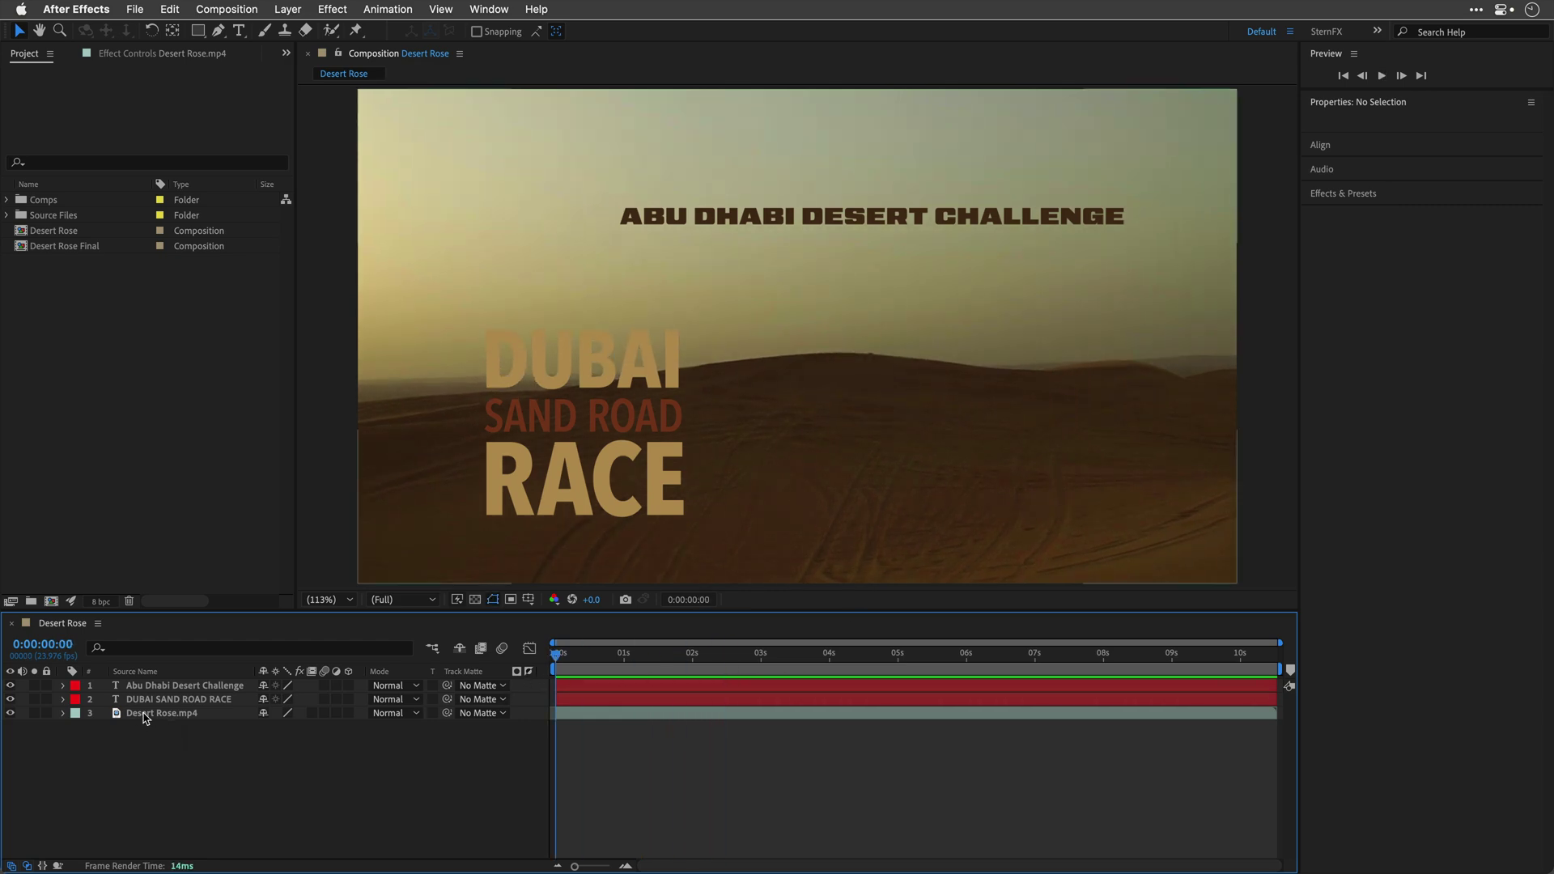
click(143, 714)
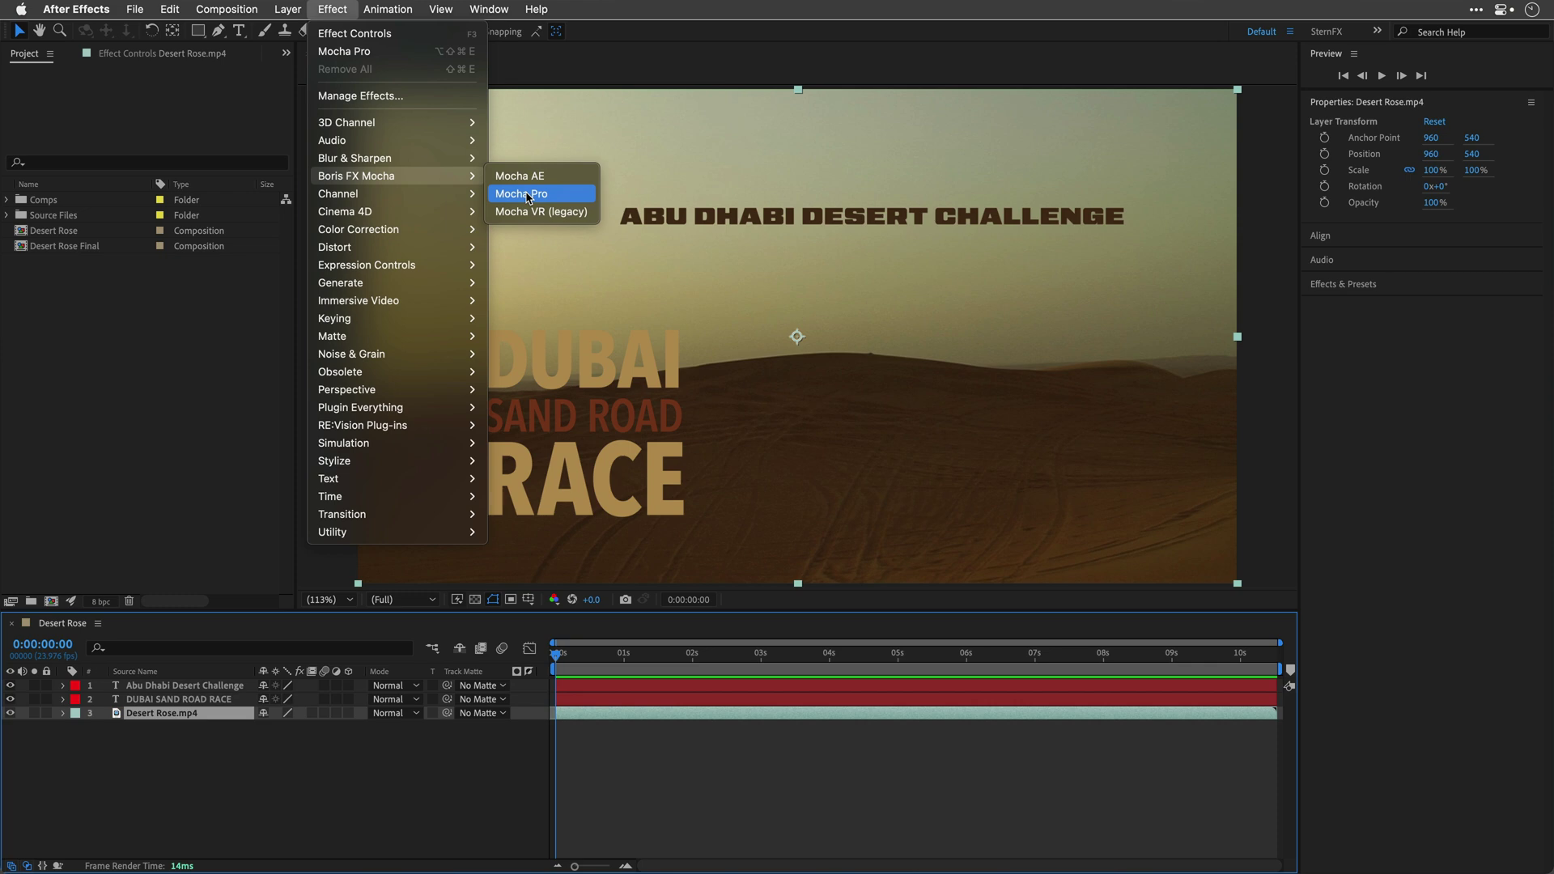
click(526, 195)
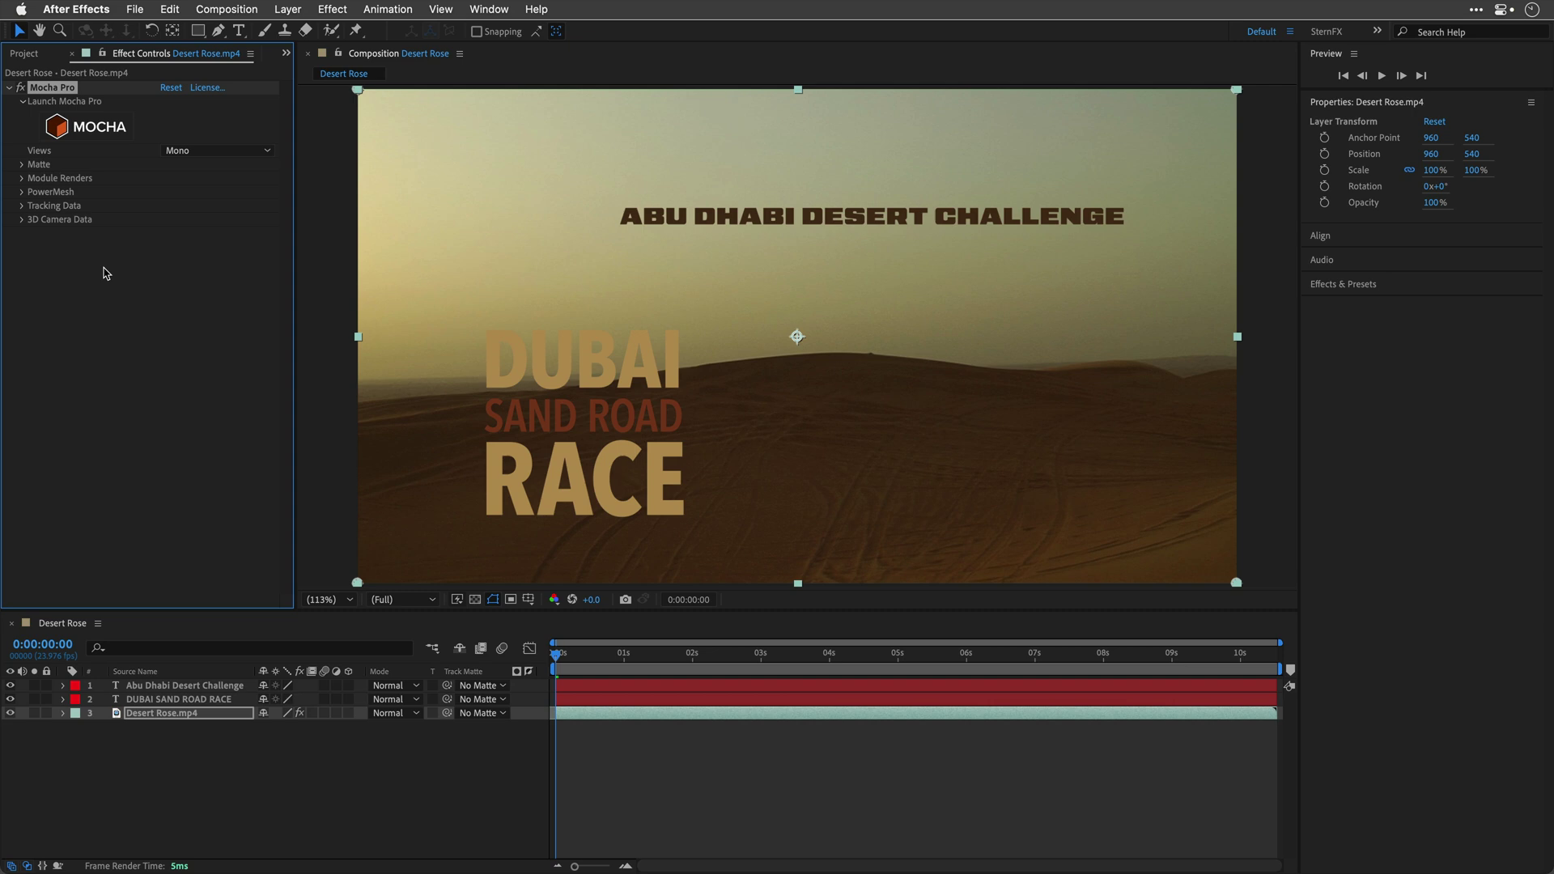
Launch Mocha Pro and draw a rectangular tracking shape over the dunes
click(76, 129)
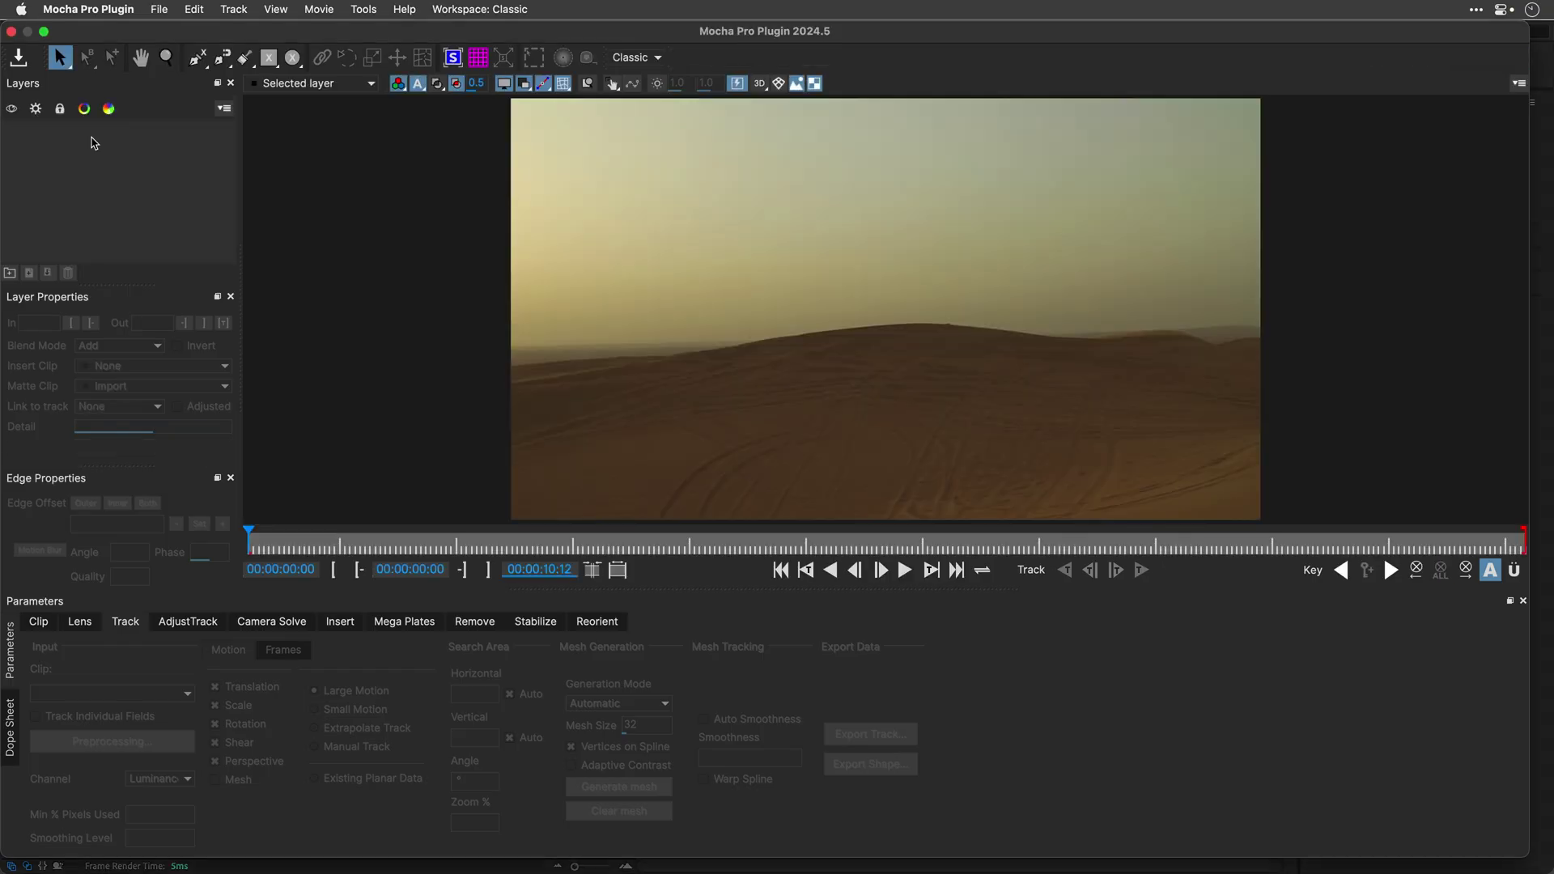
click(269, 57)
drag(639, 243, 793, 385)
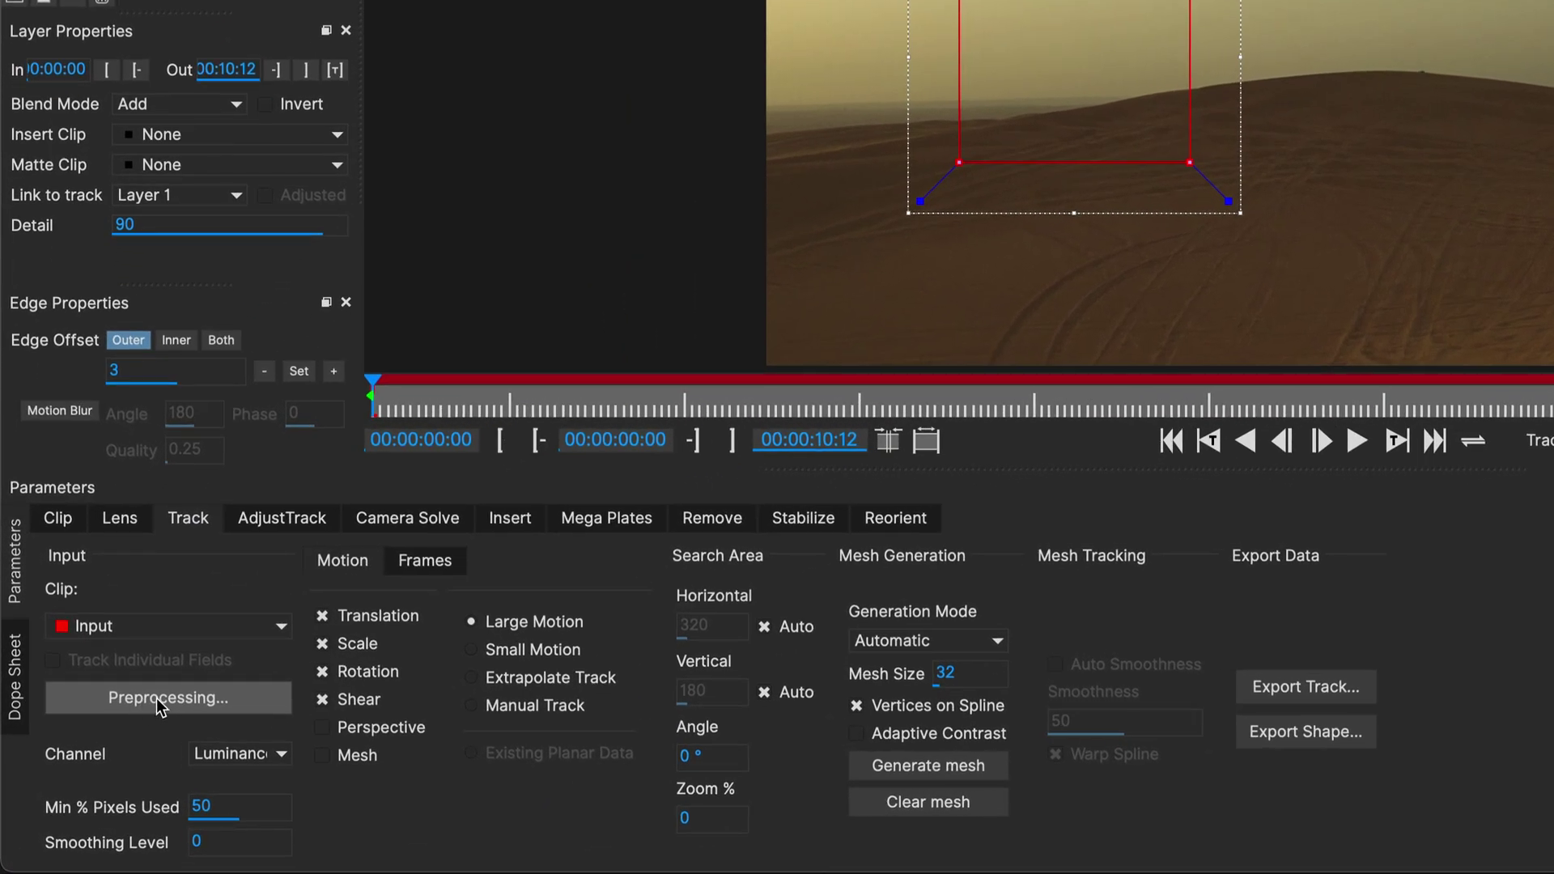
Preview the footage with High Pass preprocessing raised to 13.2
click(157, 698)
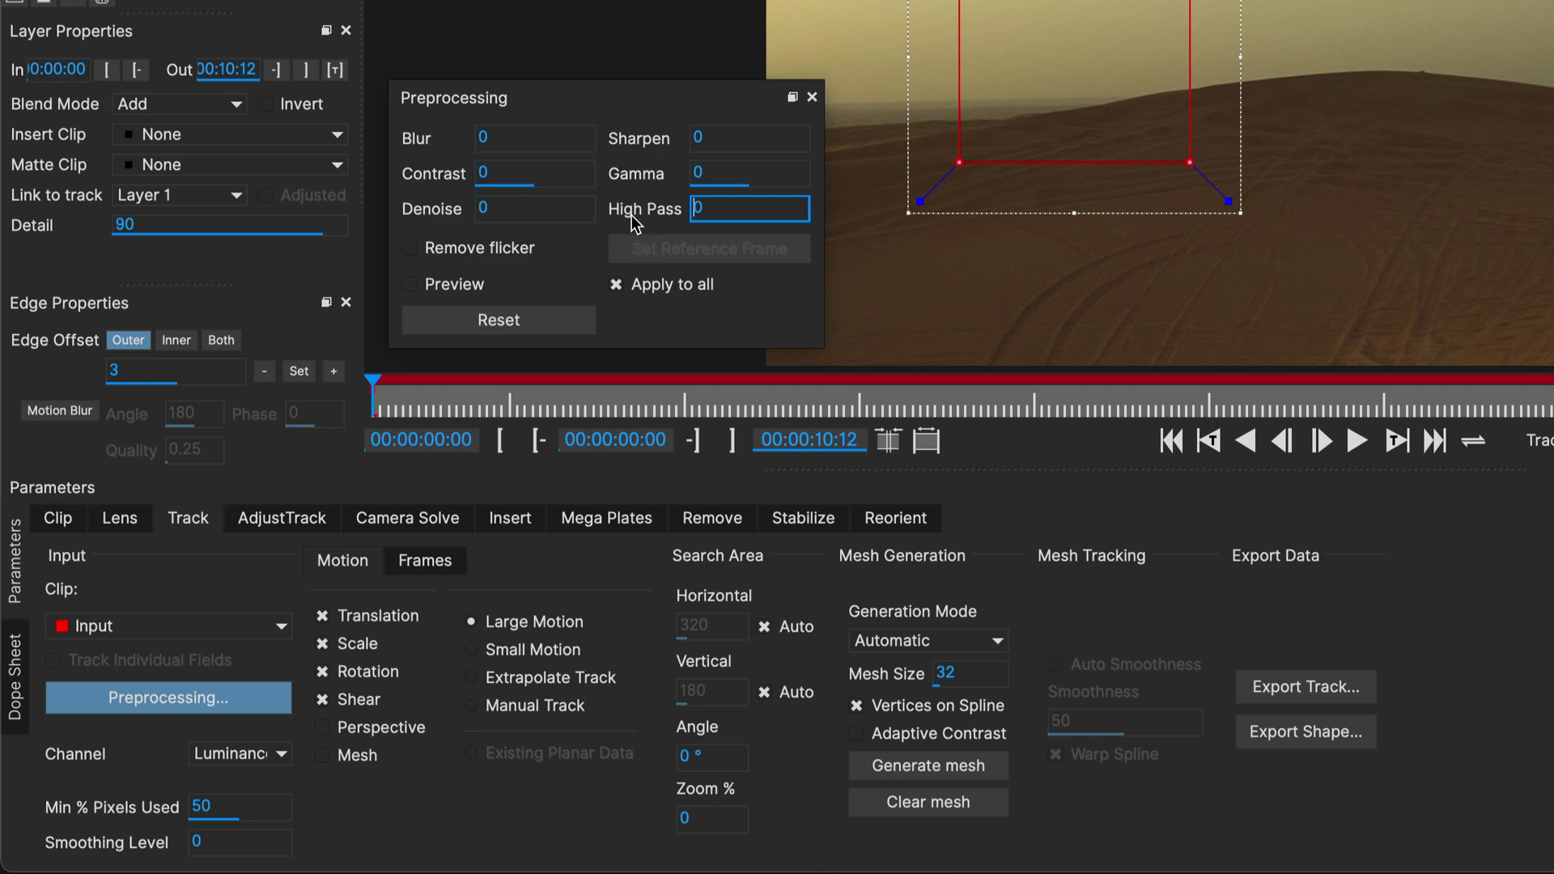
drag(721, 207, 840, 216)
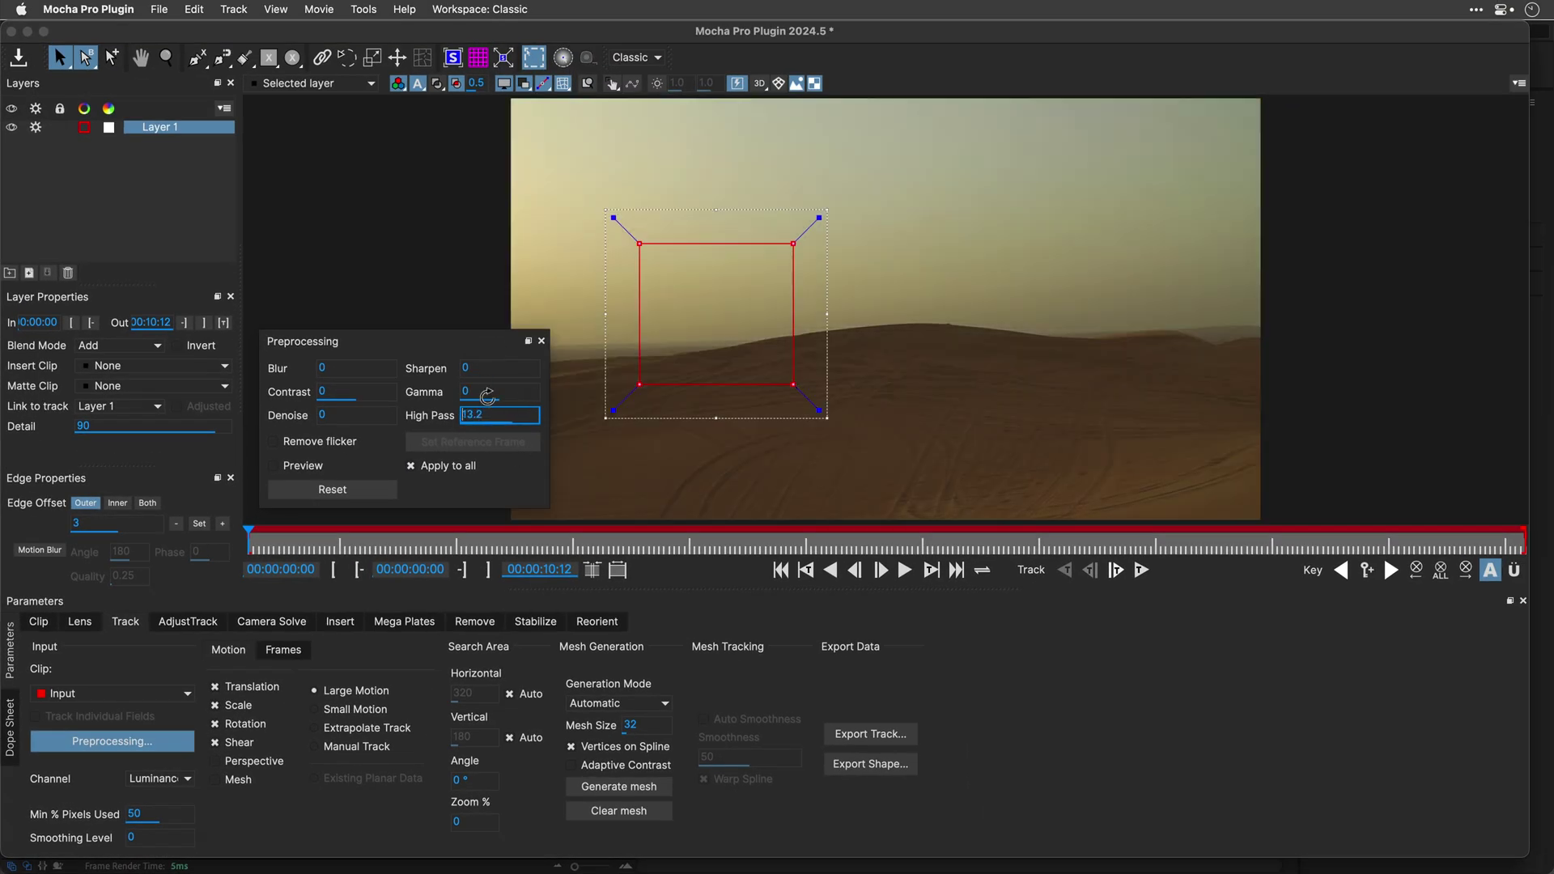
click(275, 468)
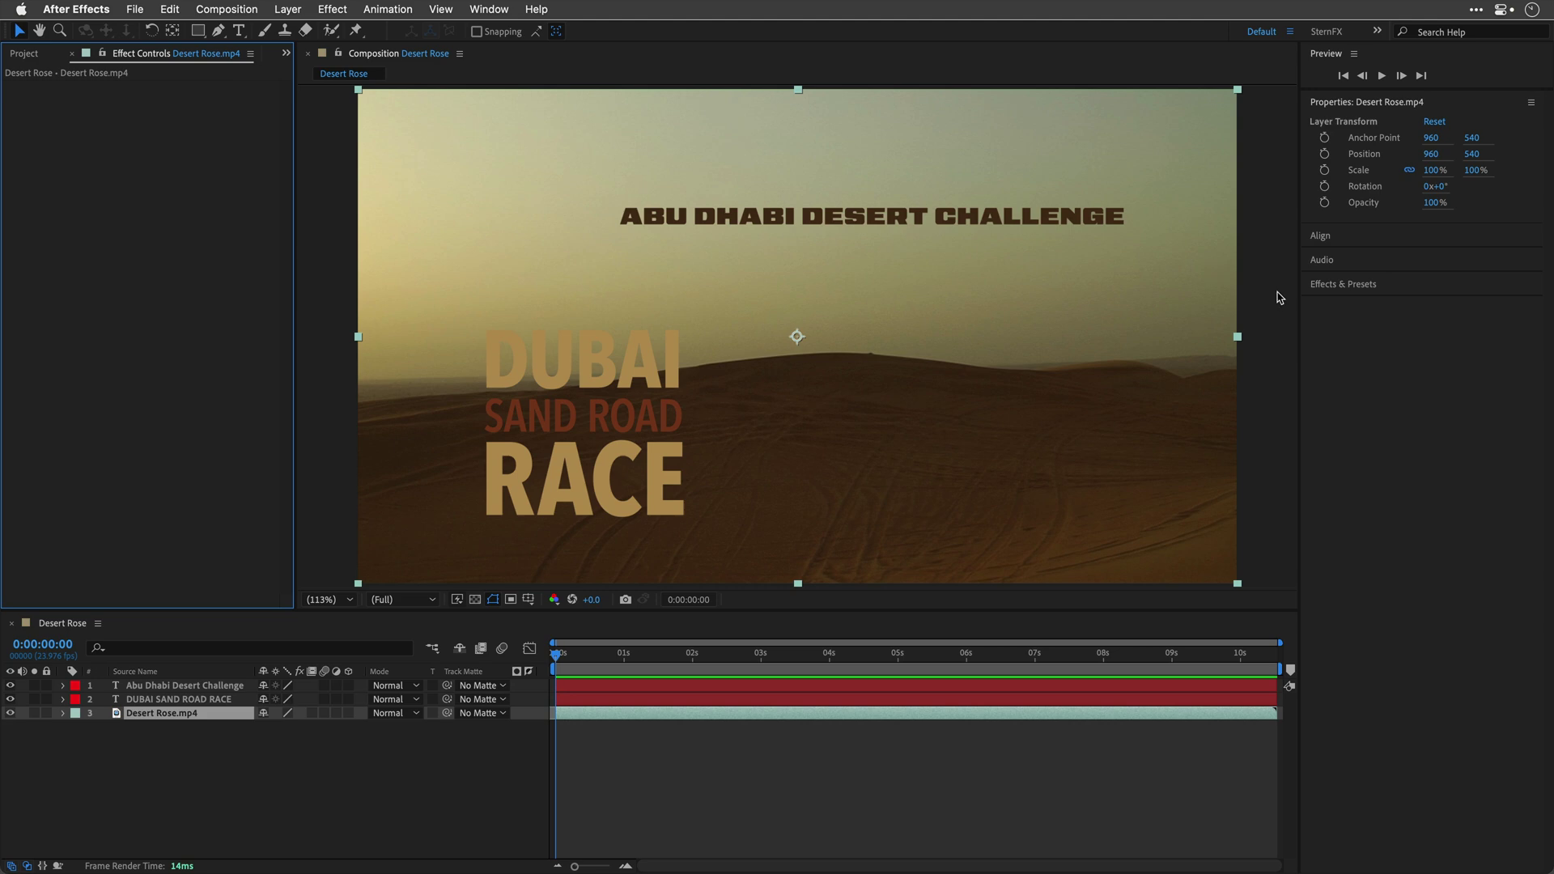
Apply the SternFX High Pass preset found by searching 'high pass'
click(1349, 287)
click(1345, 308)
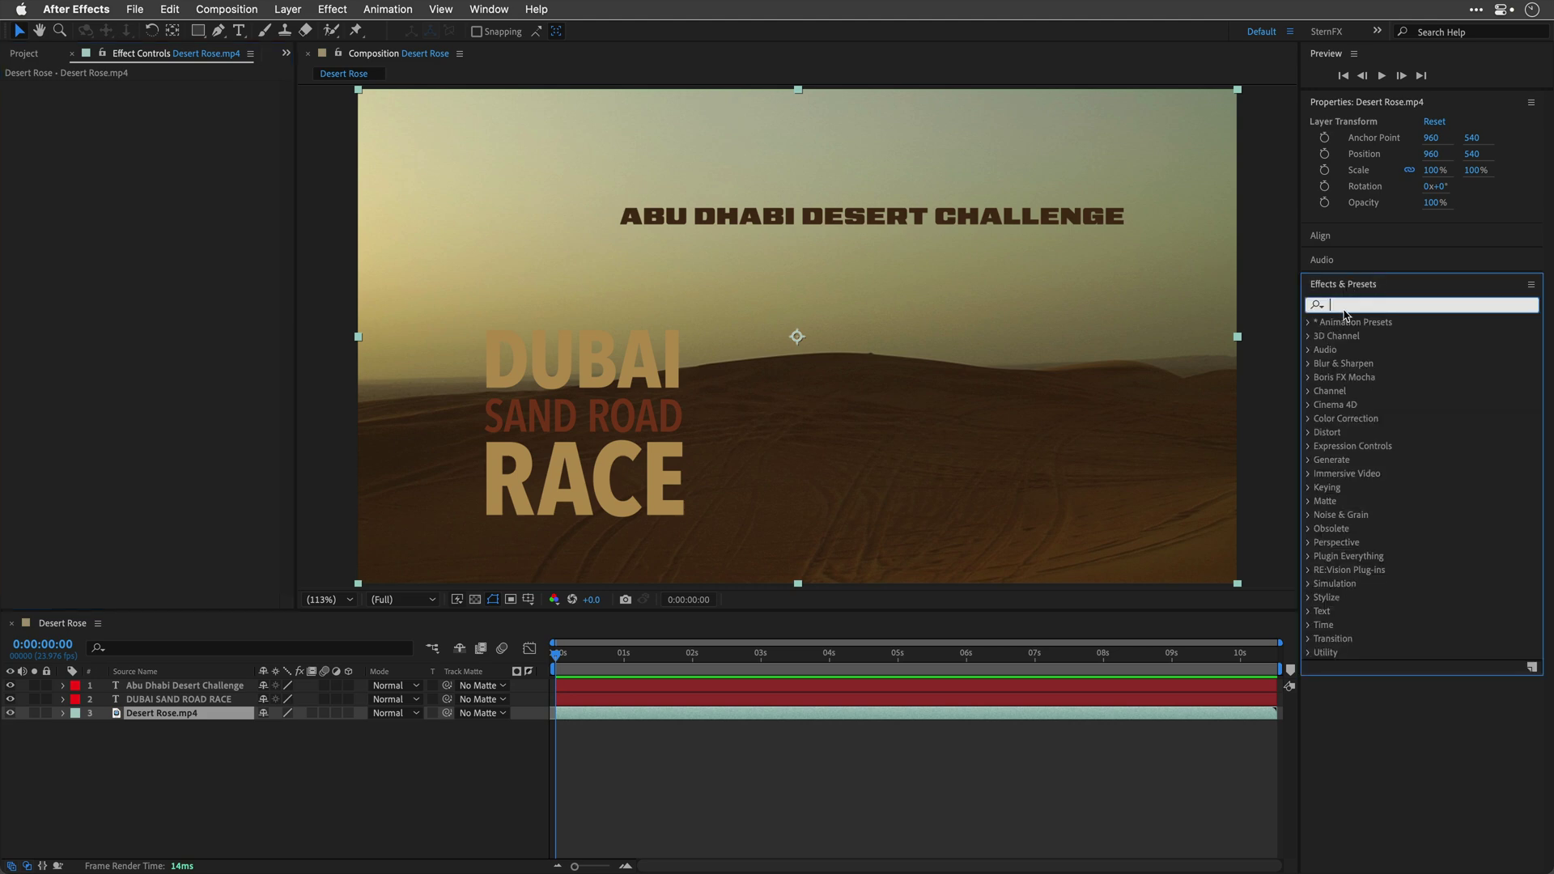
text(high pass)
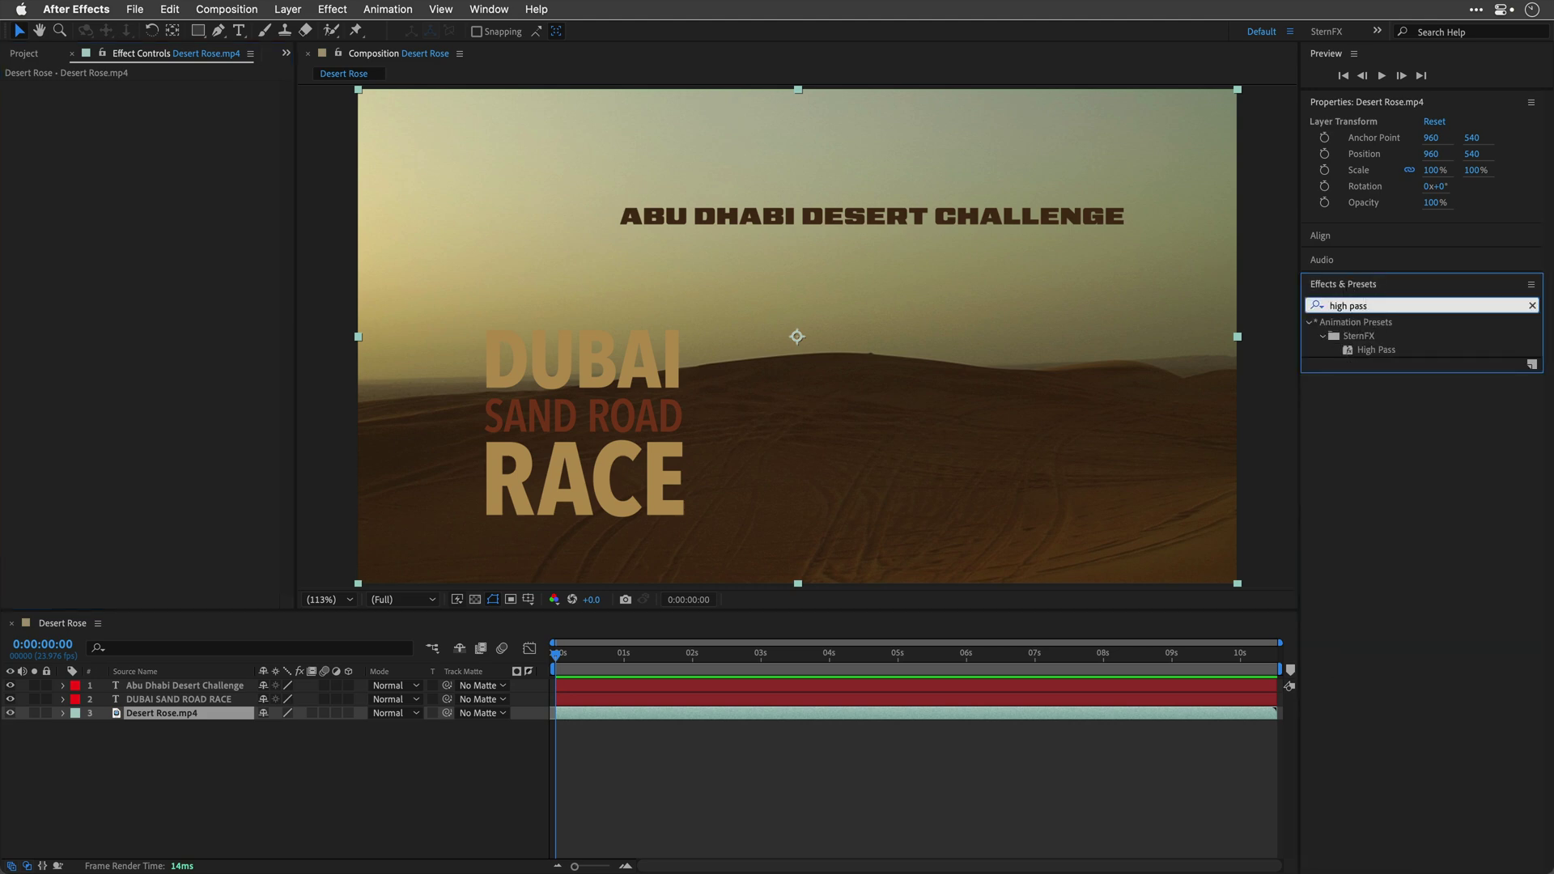
click(1371, 351)
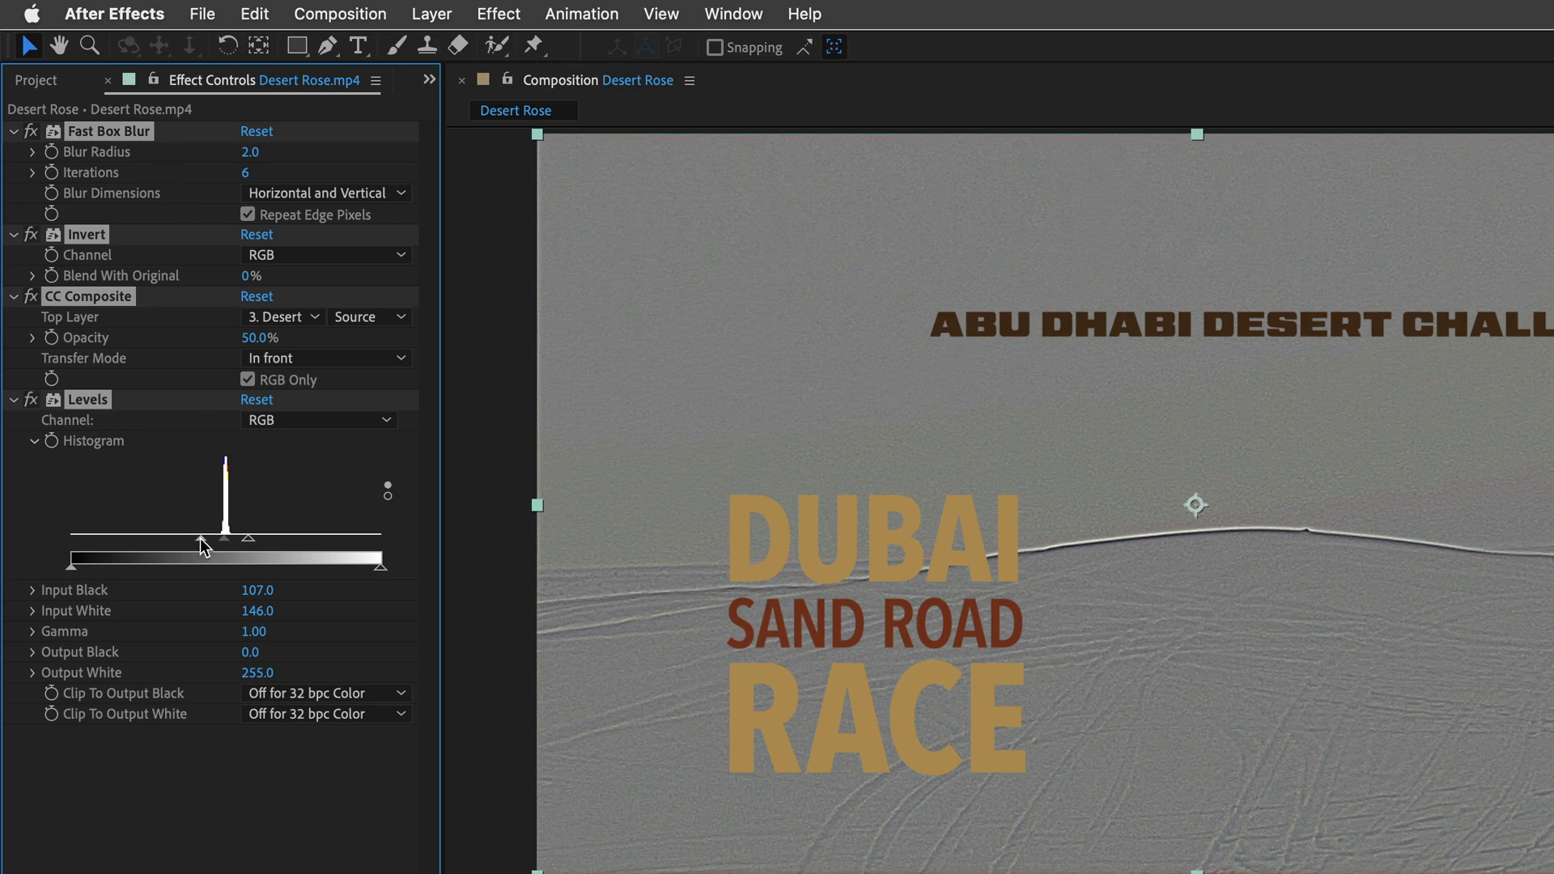
Set Levels input black to 119 and compare the processed footage across frames
mouse_move(201, 540)
mouse_down()
mouse_move(256, 555)
mouse_move(245, 548)
mouse_up()
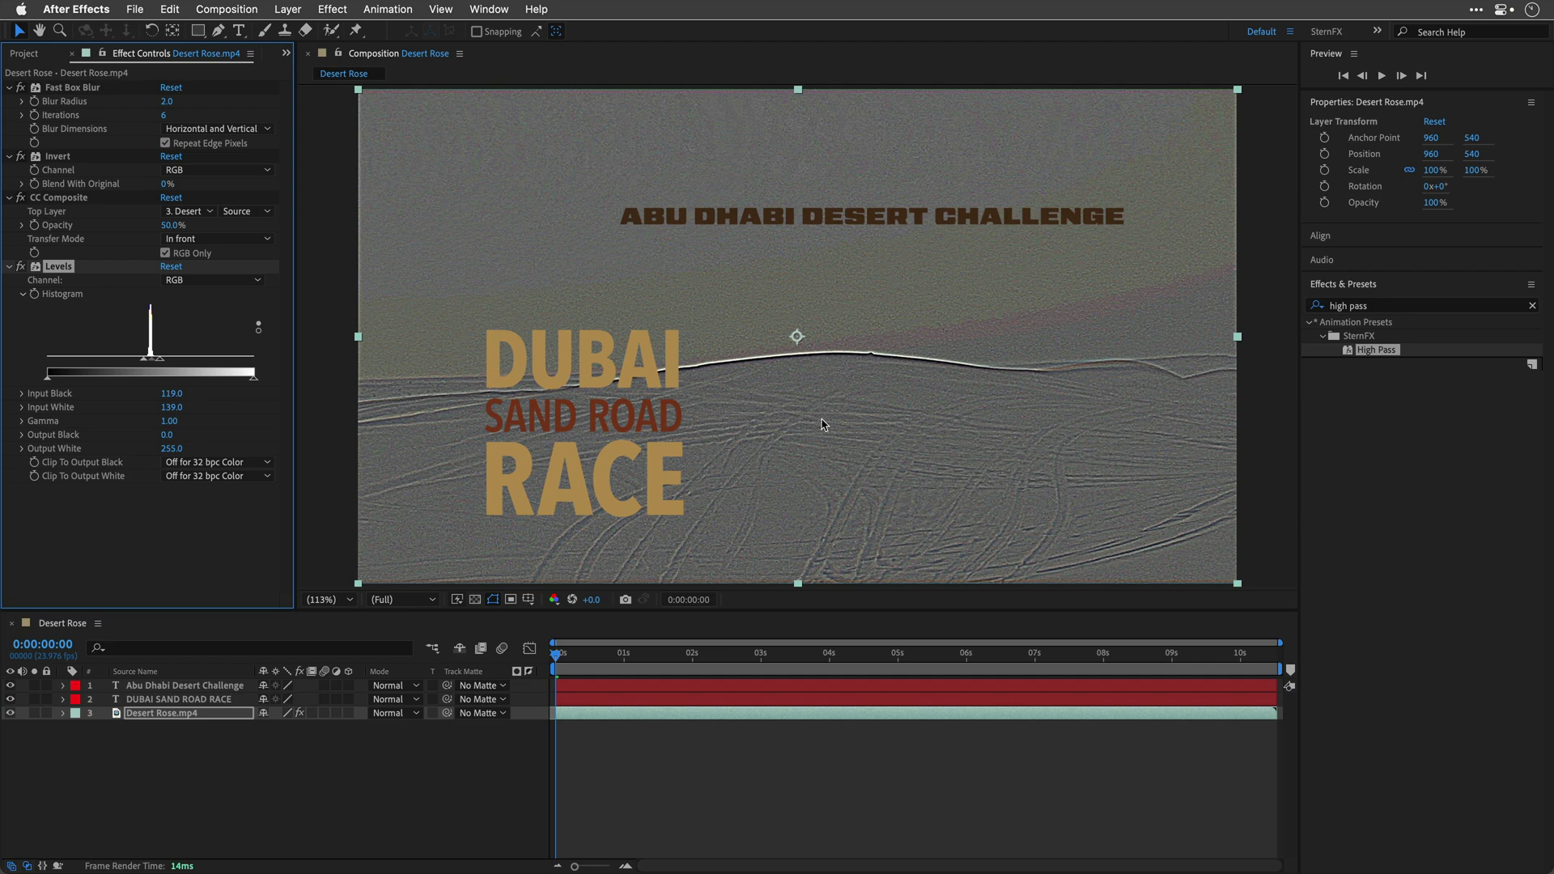
click(300, 713)
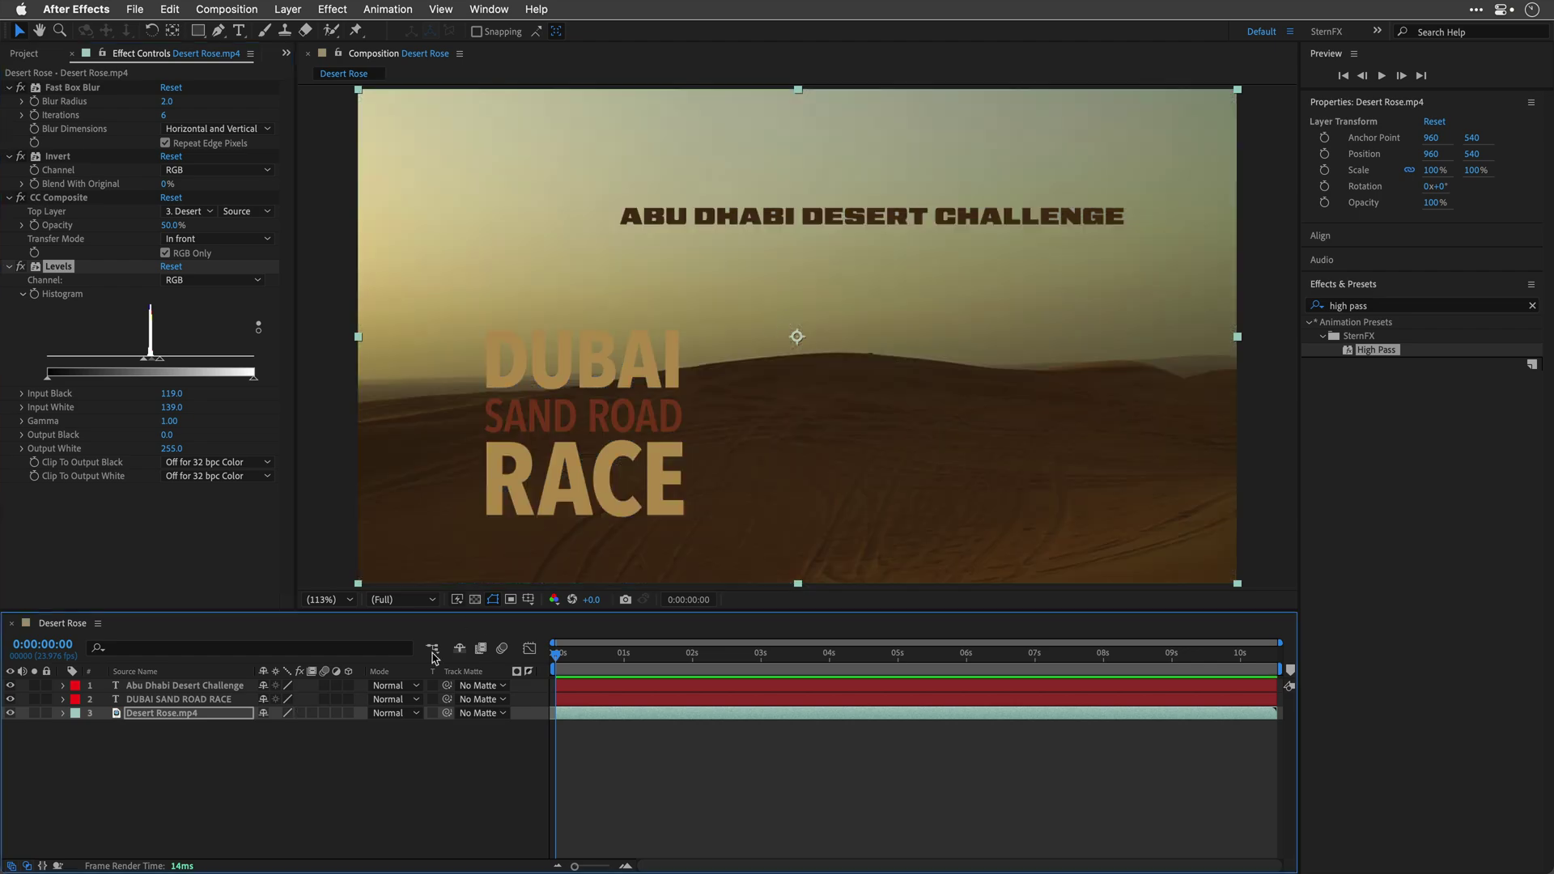
click(298, 713)
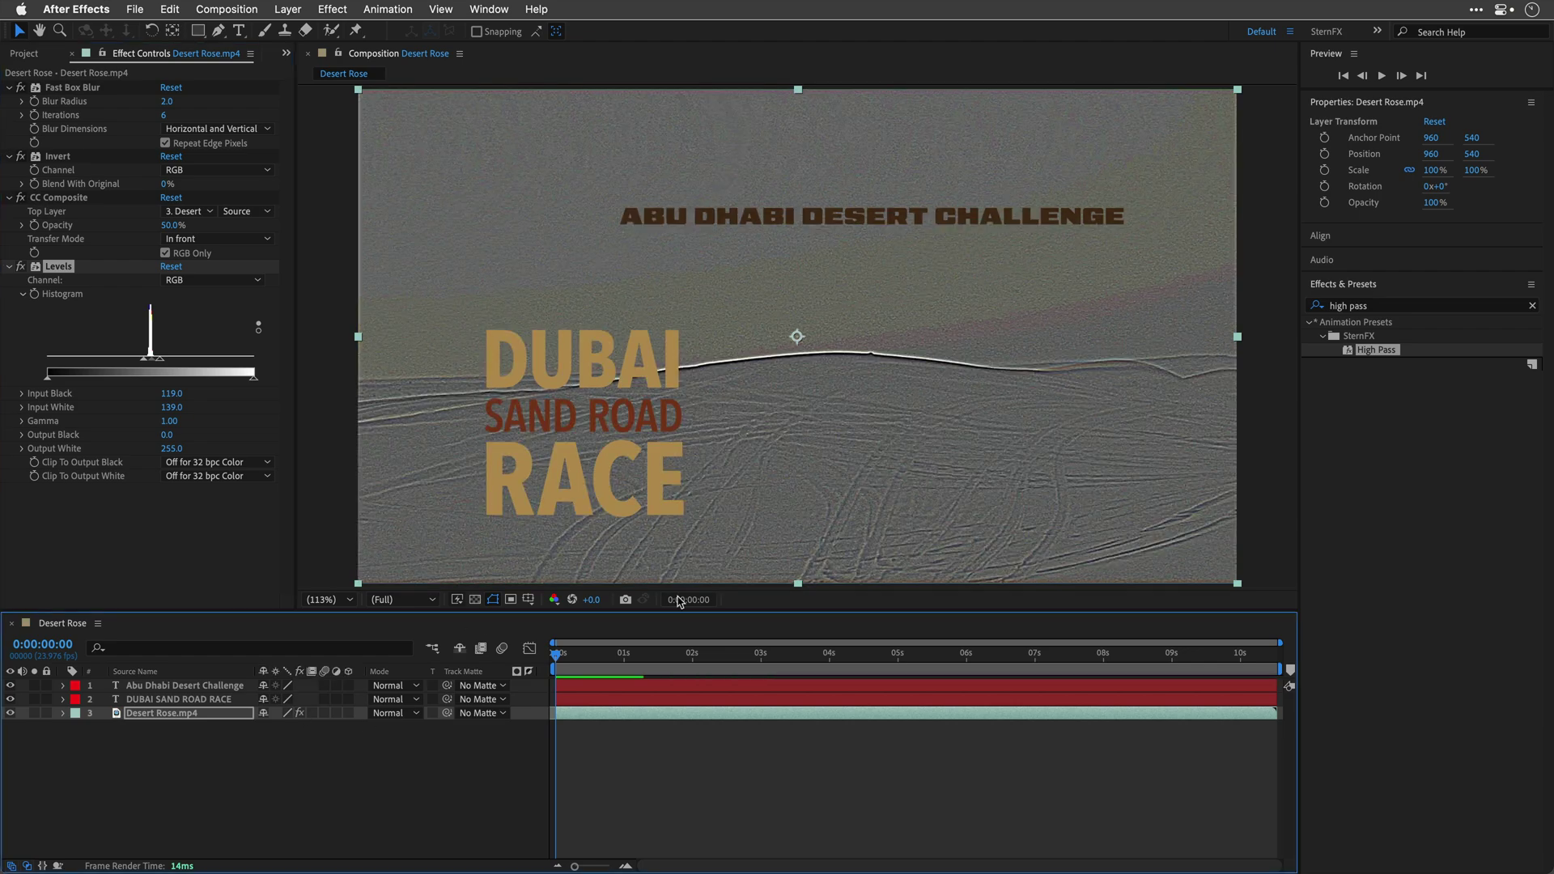
drag(557, 660, 1286, 690)
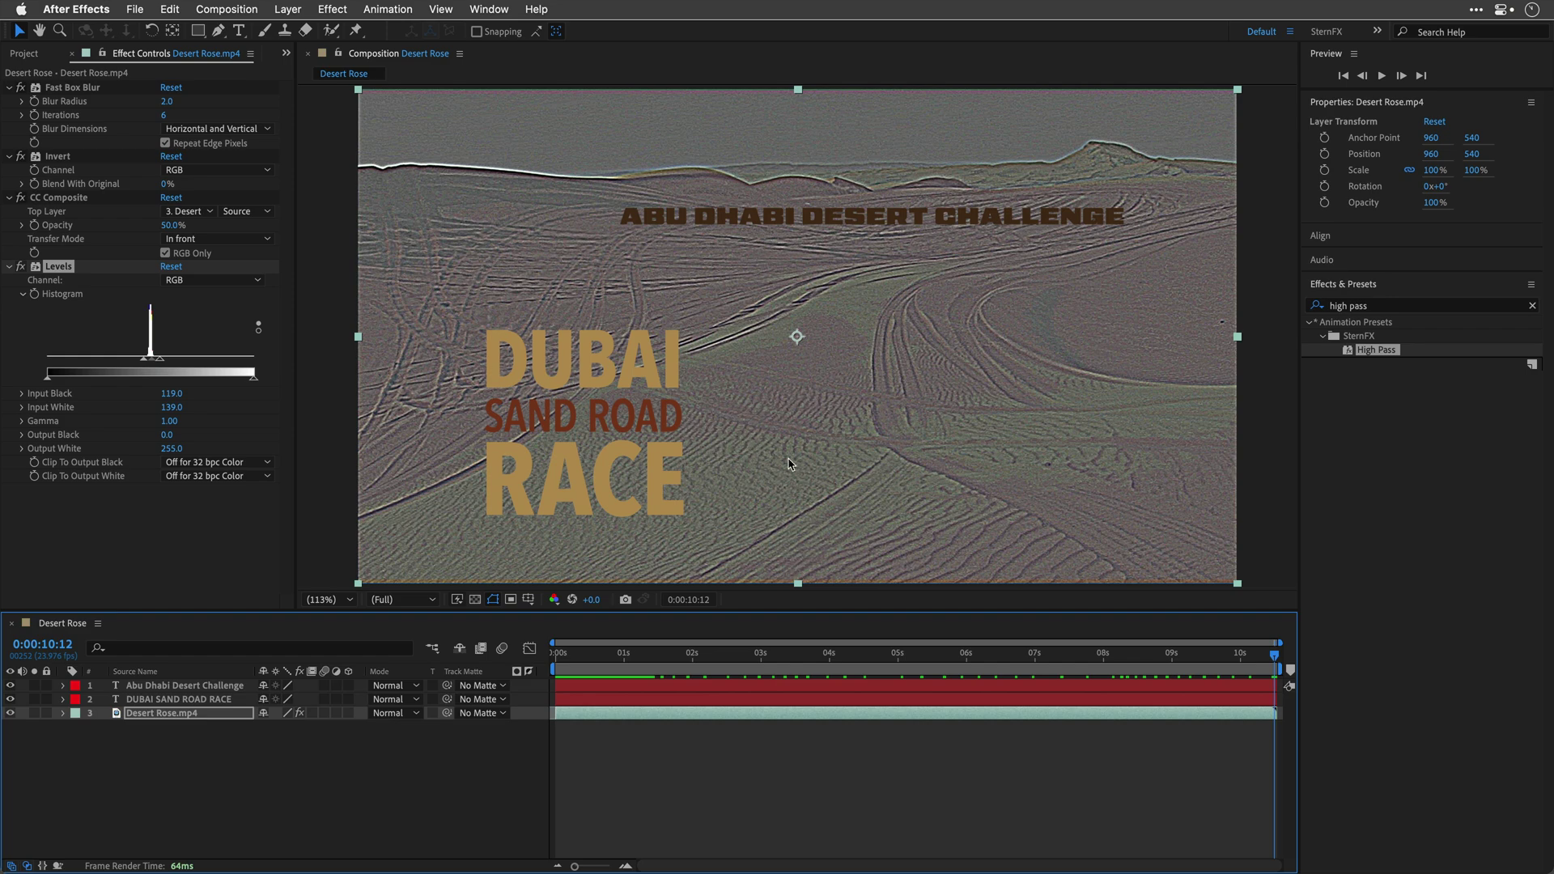
drag(1273, 657, 554, 657)
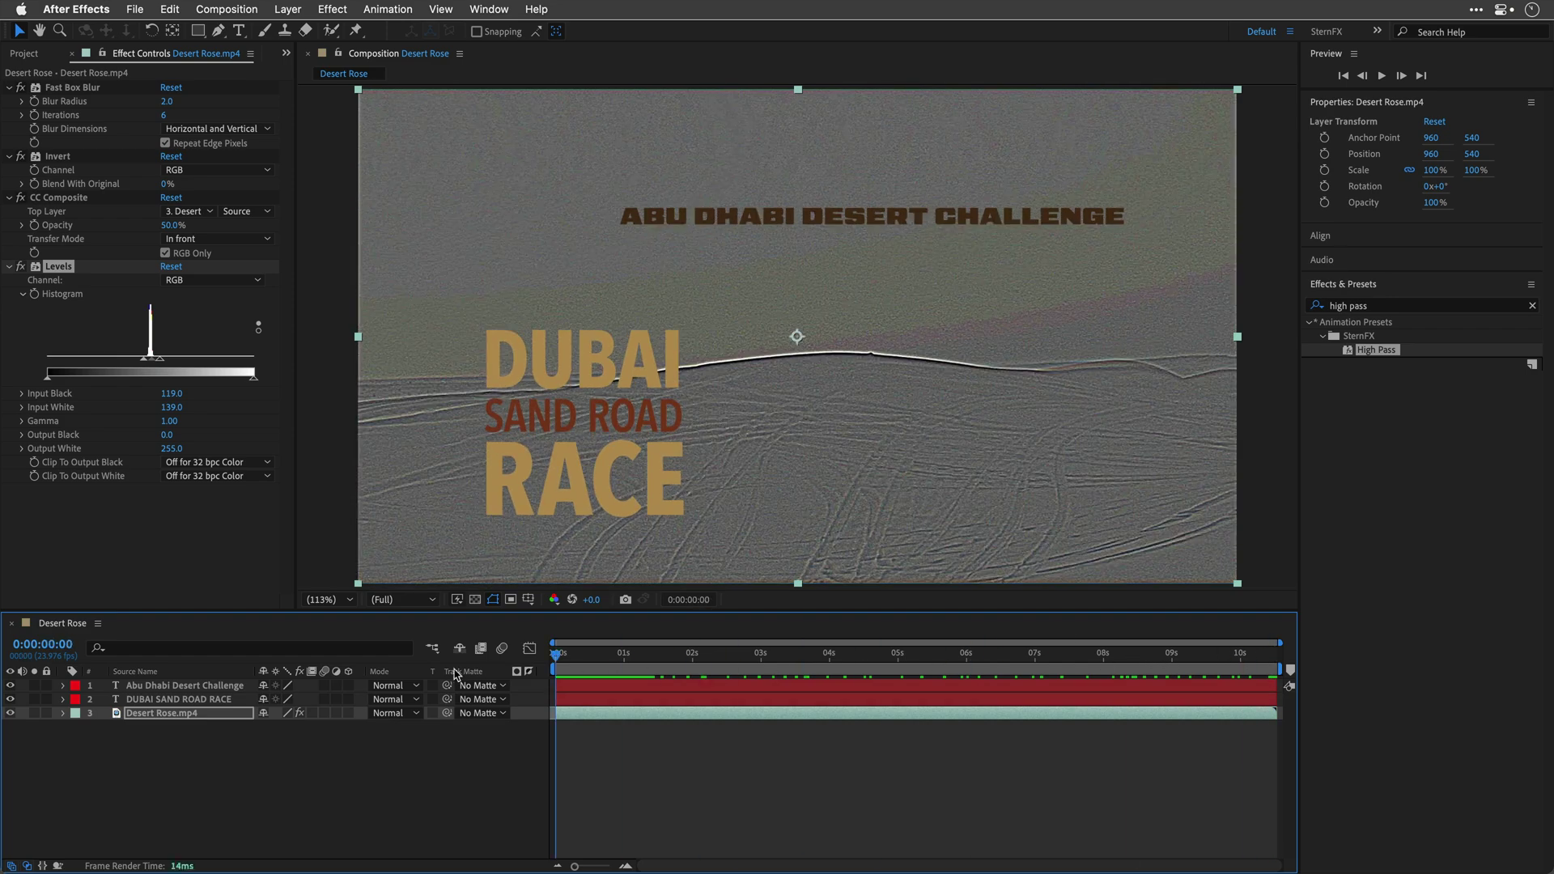
Hide the Abu Dhabi Desert Challenge and DUBAI SAND ROAD RACE titles, and select the footage
click(10, 688)
click(10, 701)
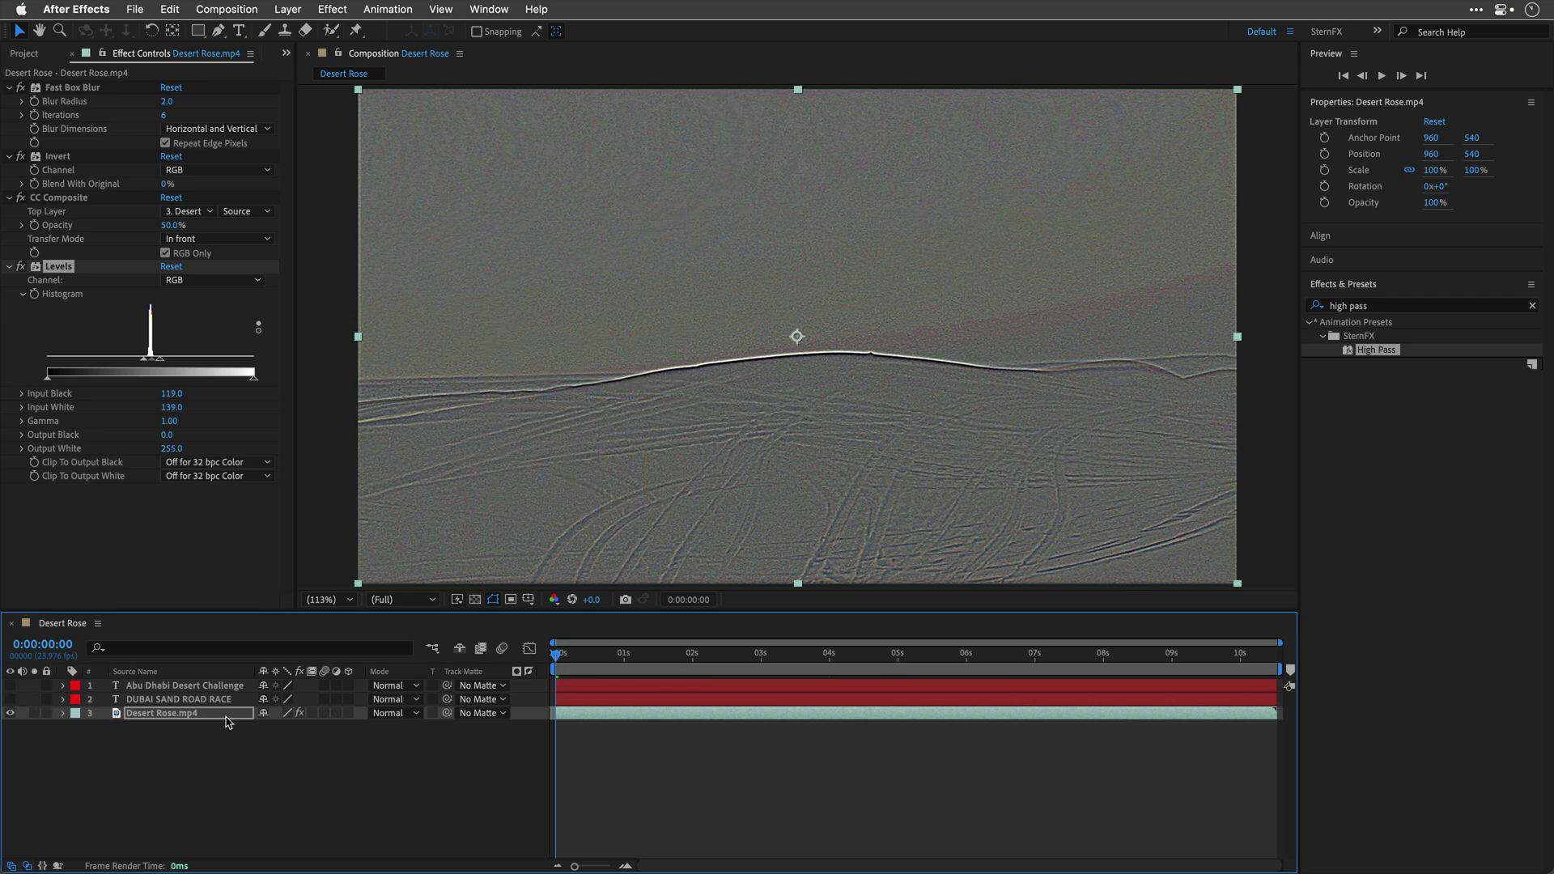
click(142, 718)
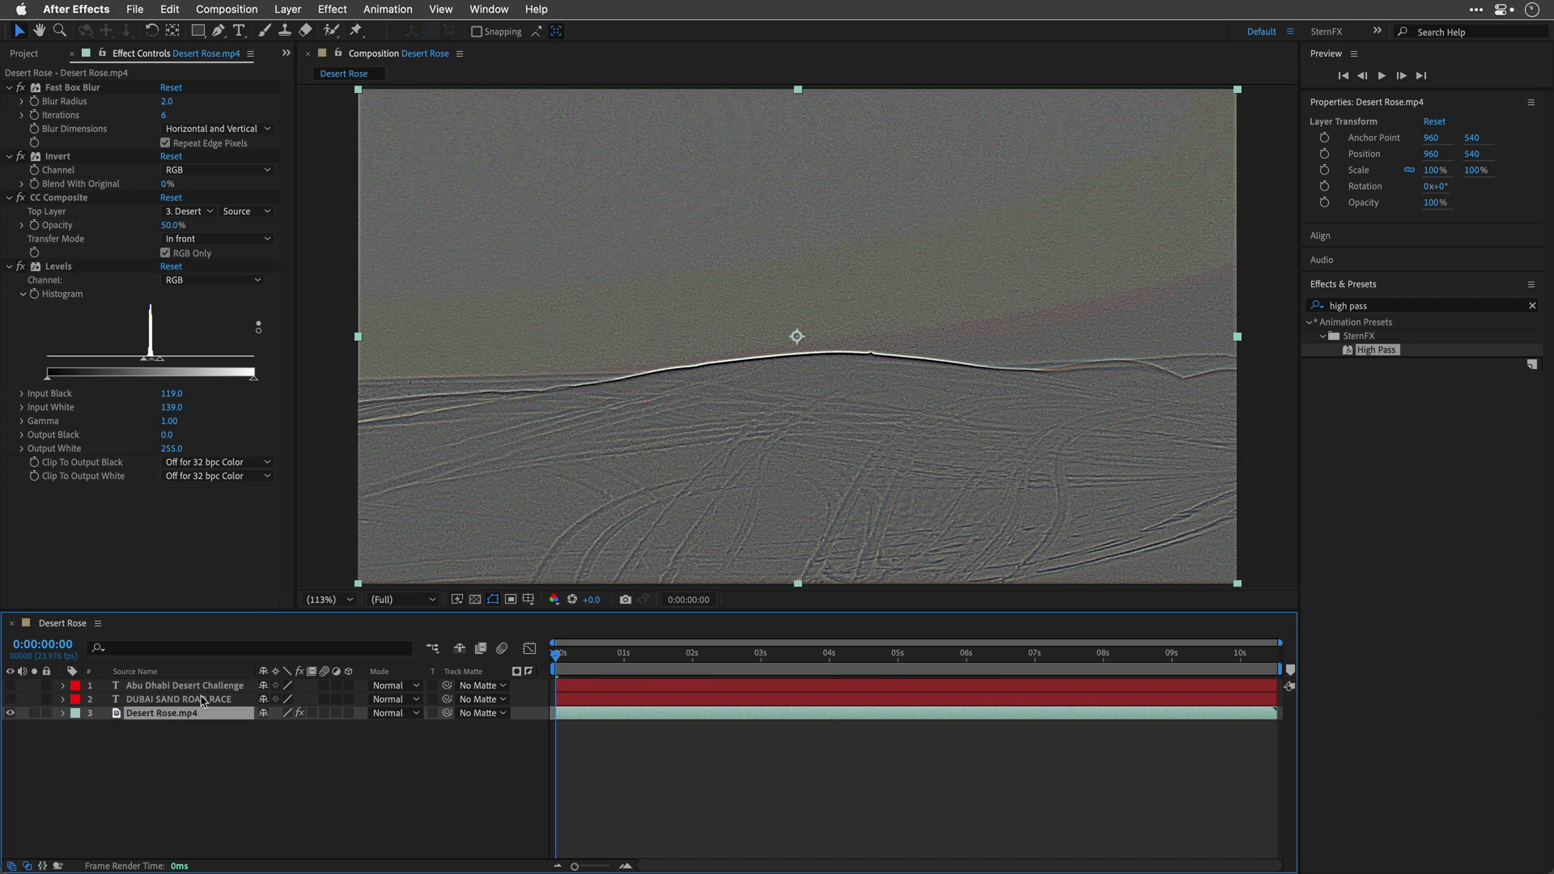
Pre-compose the footage as 'Desert', moving all attributes, and apply Mocha AE
click(287, 8)
click(273, 590)
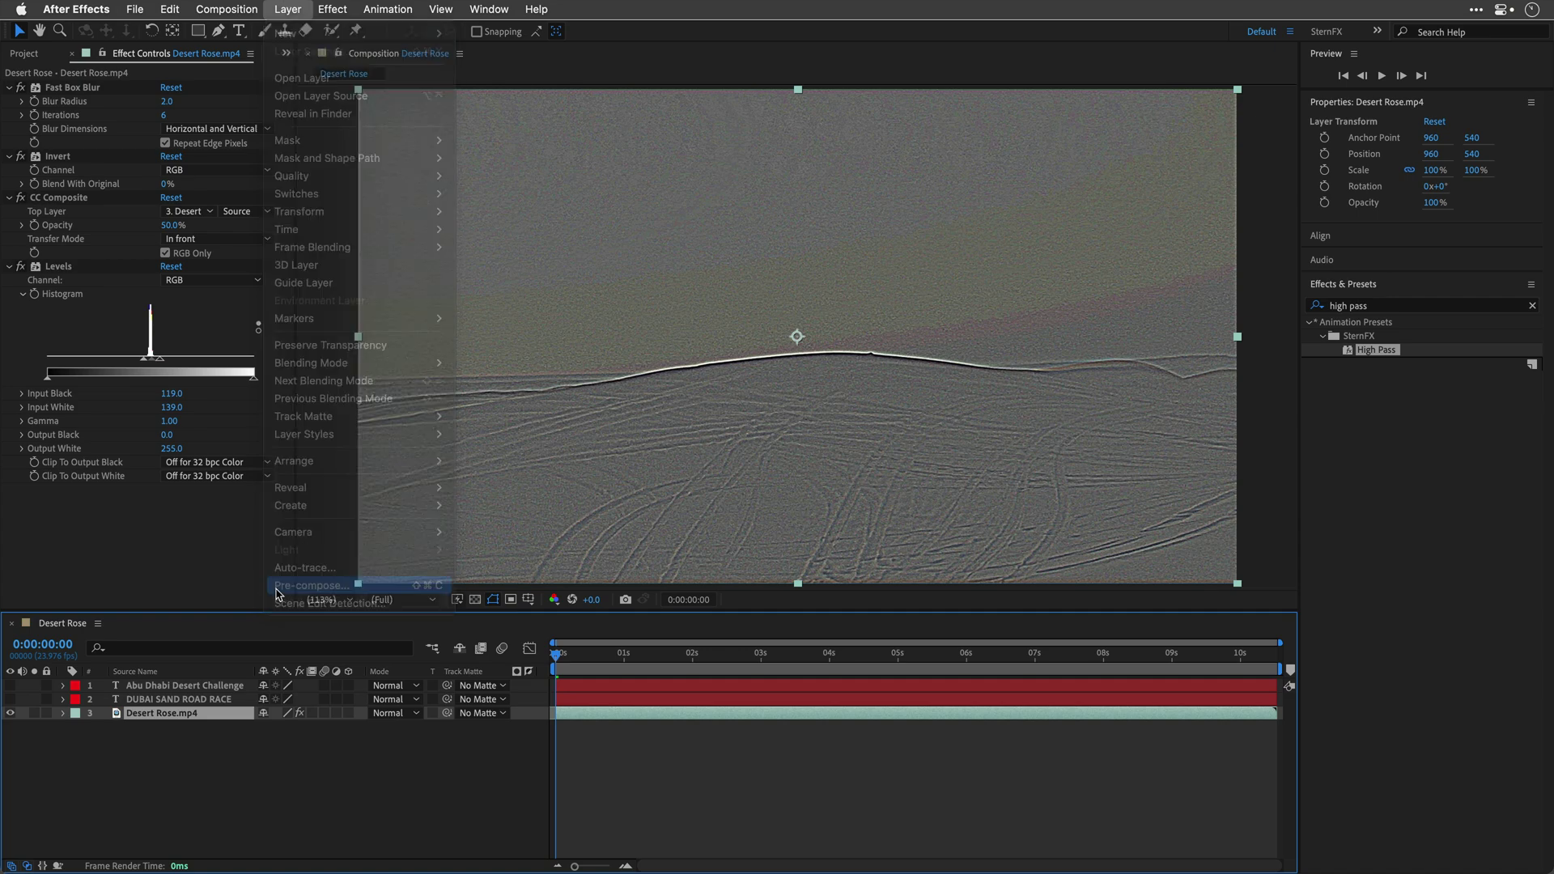
text(Desert)
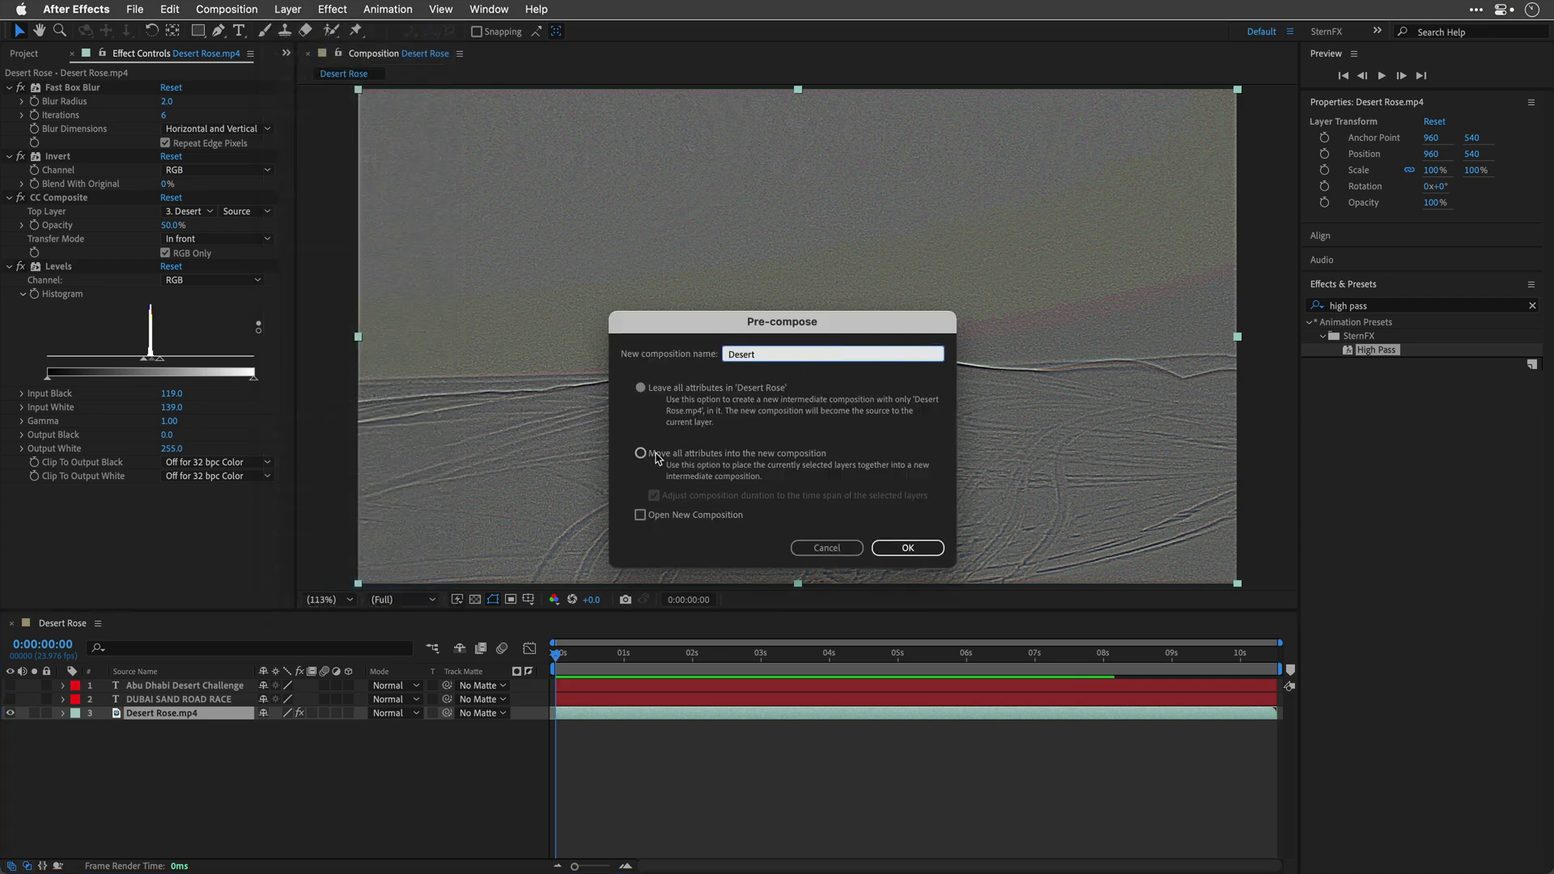
click(639, 452)
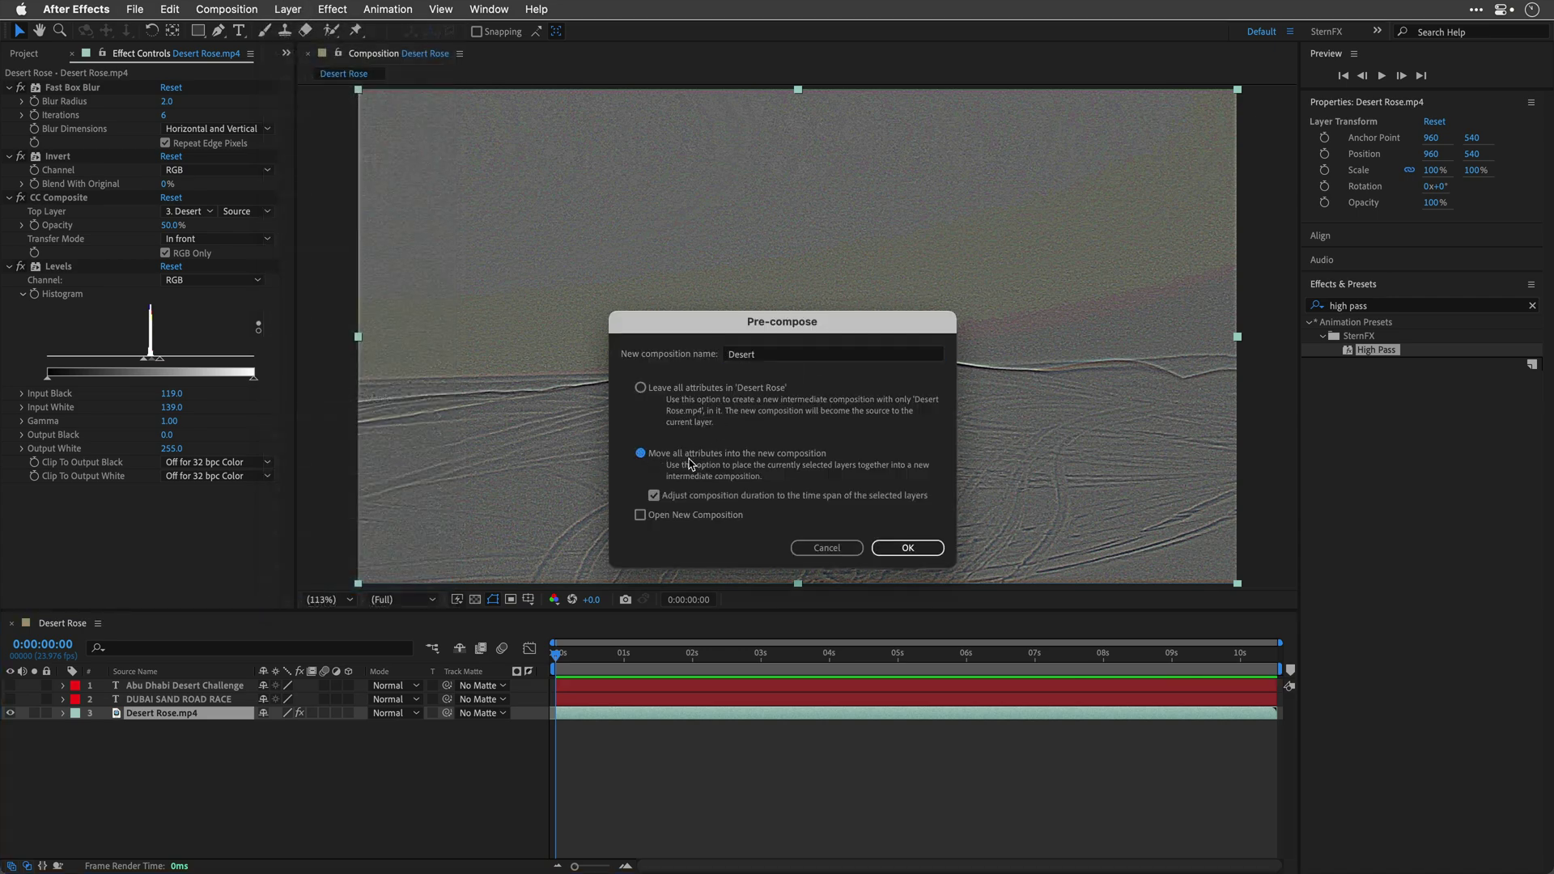
click(913, 548)
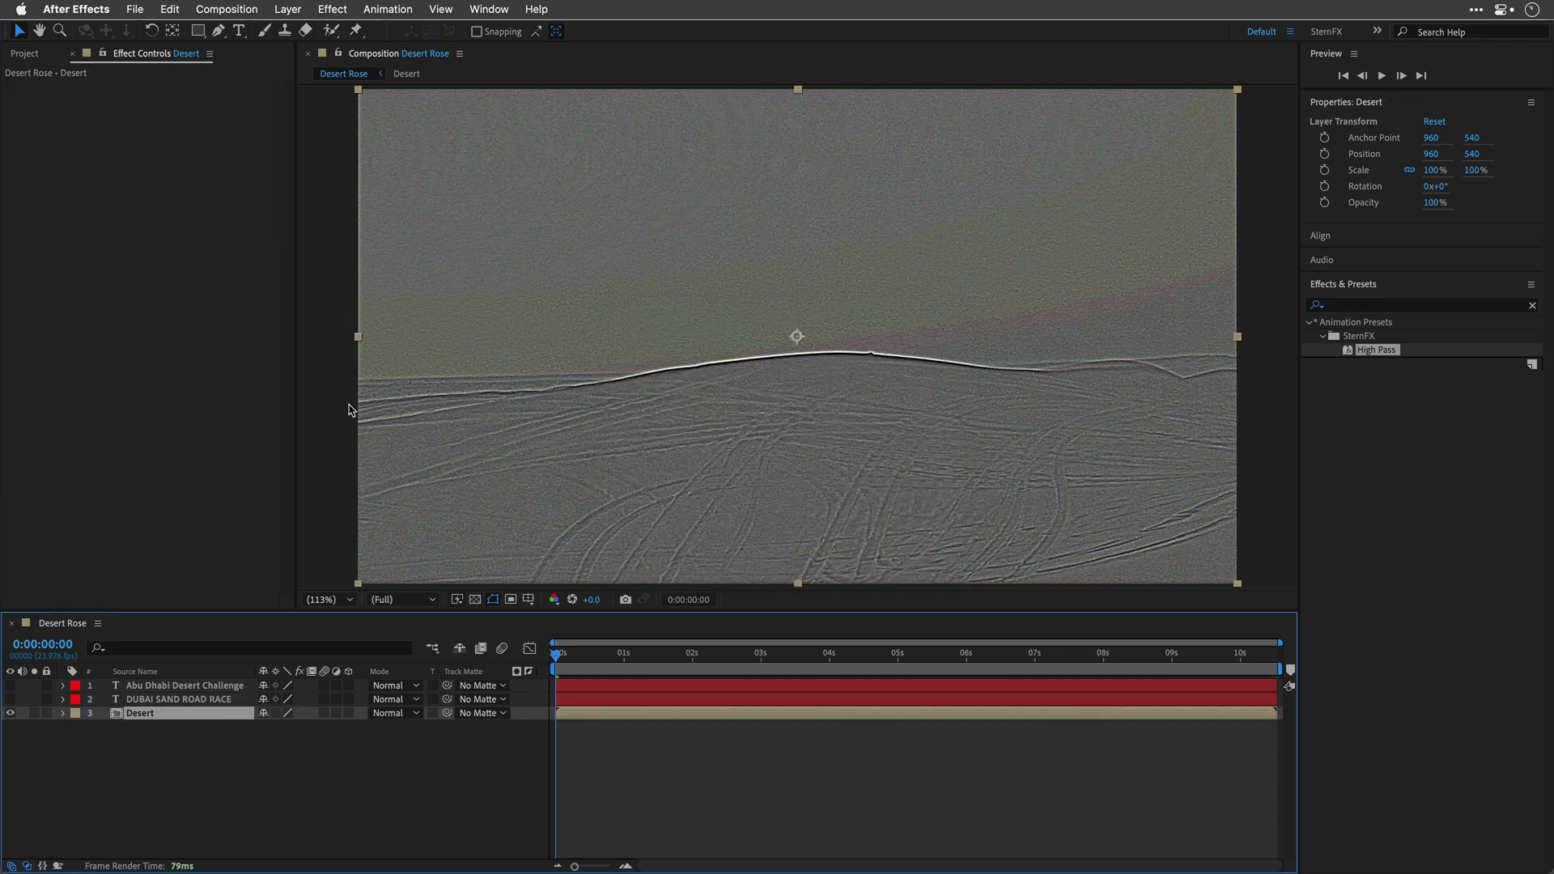
click(333, 9)
mouse_move(355, 177)
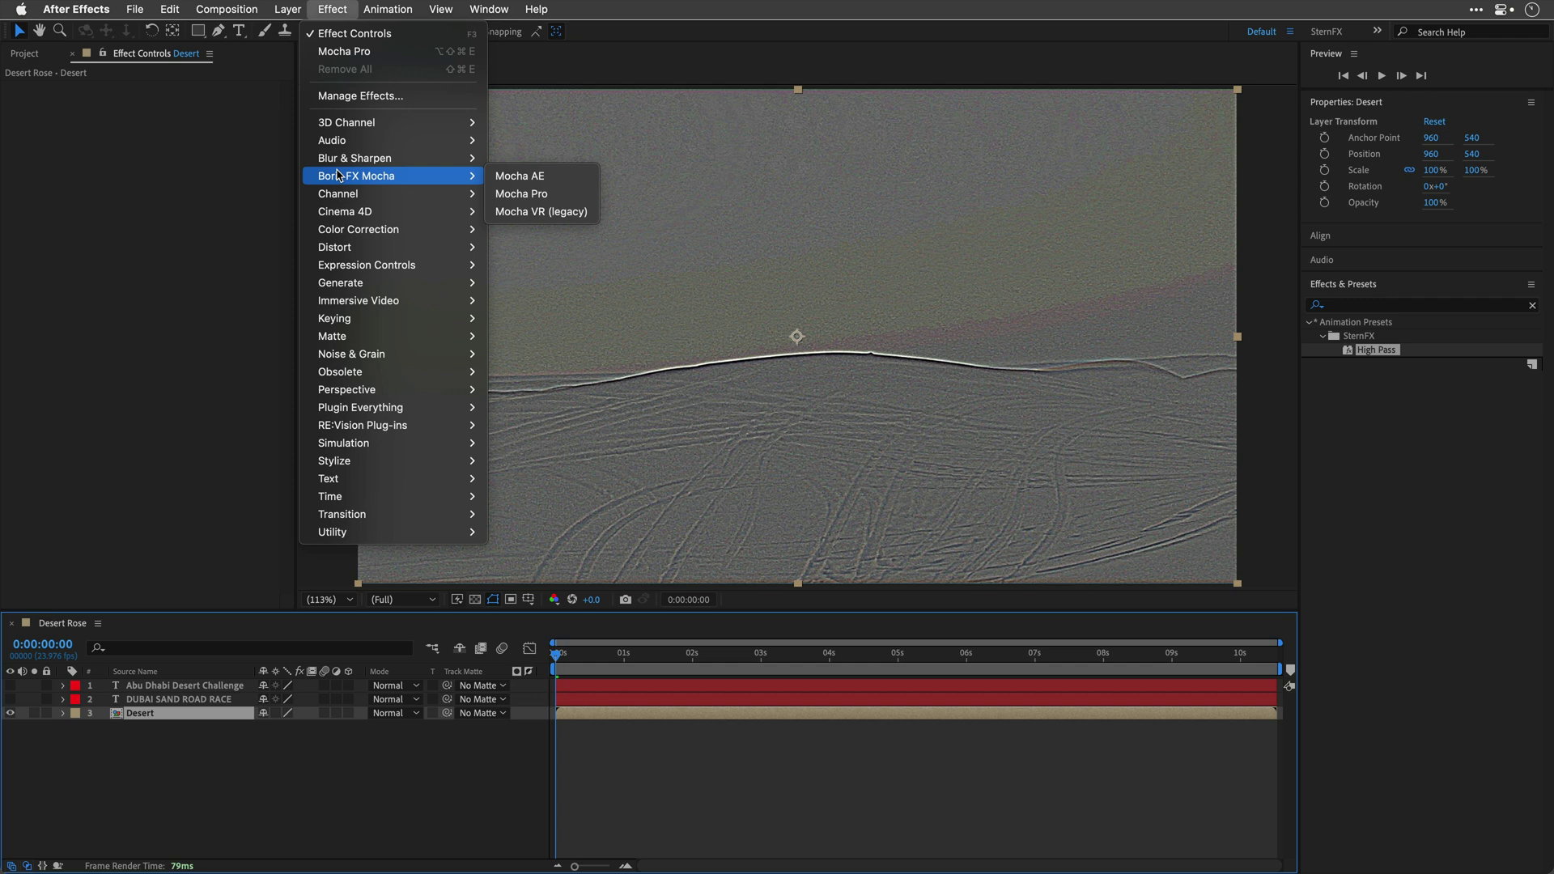
click(540, 176)
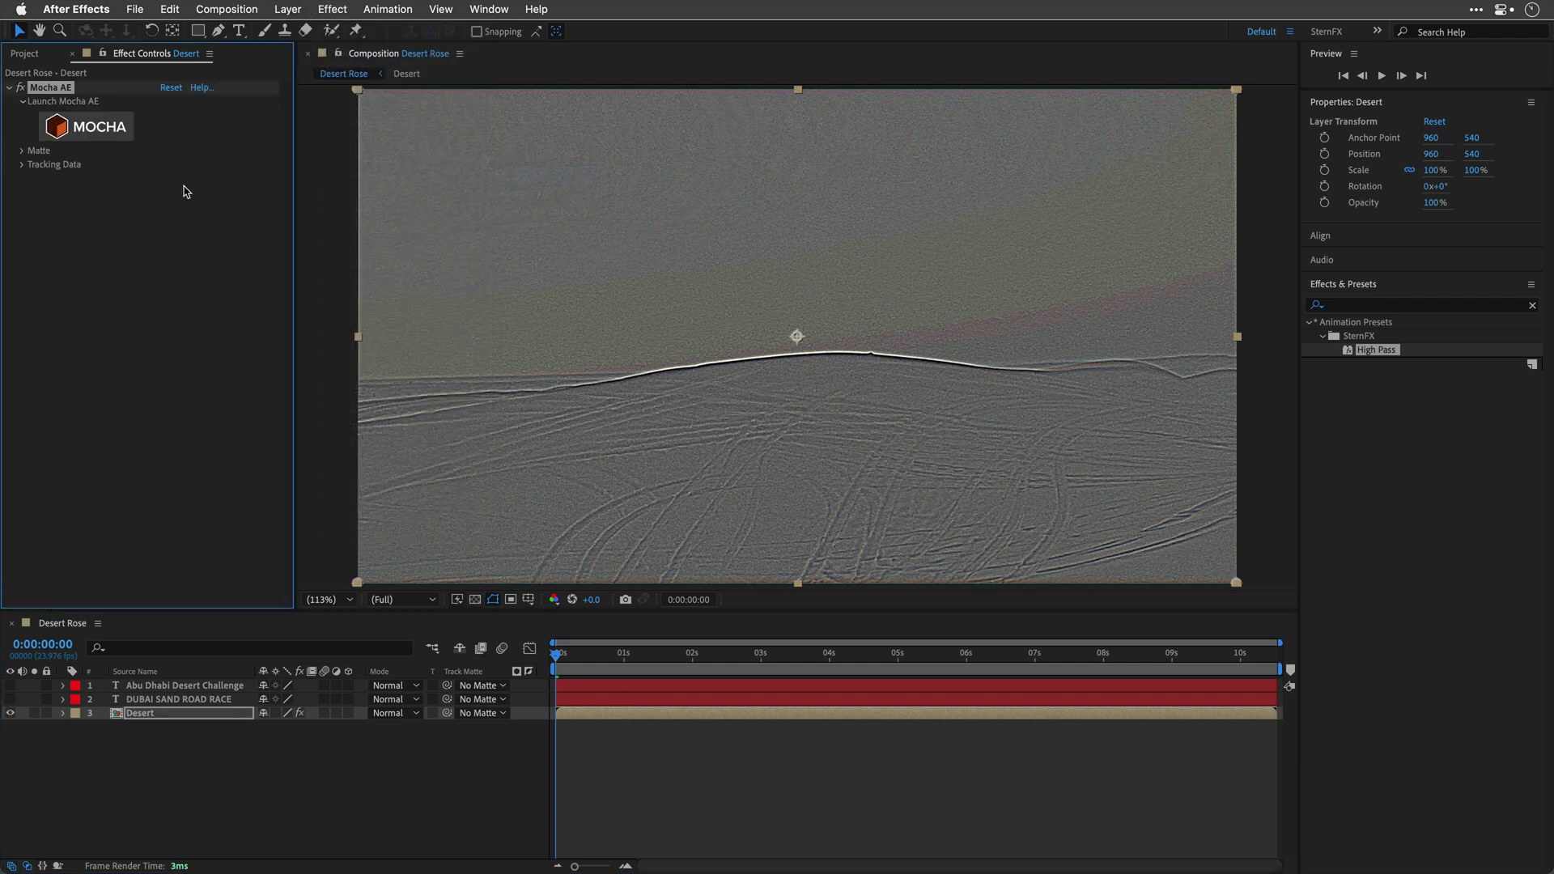
Launch Mocha AE and draw a rectangle on the sand beside the Jeep at 2:22
click(83, 132)
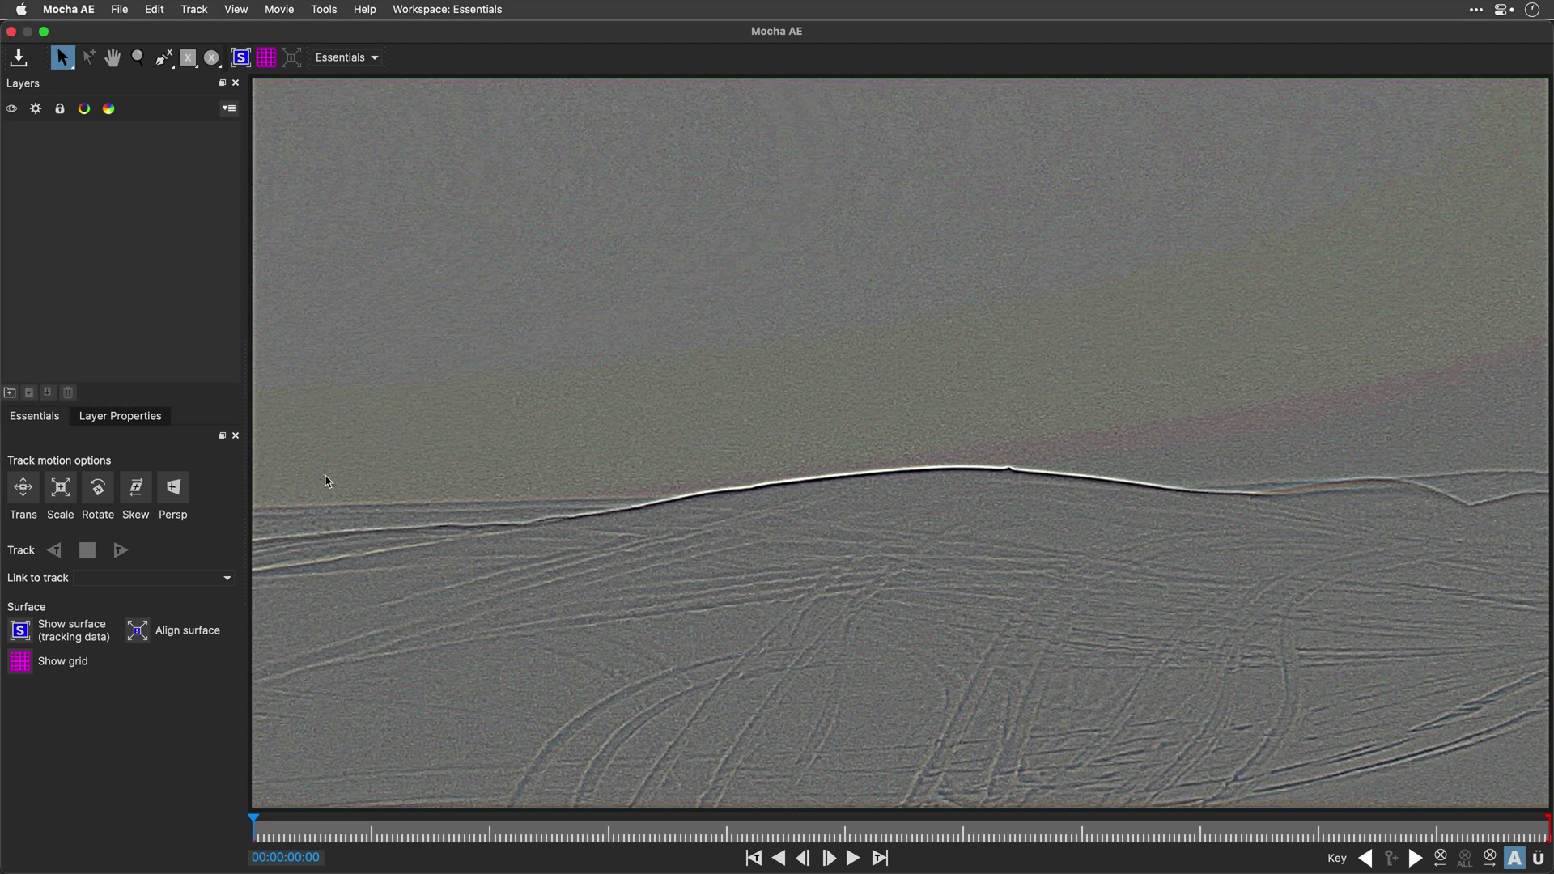
drag(254, 824, 649, 828)
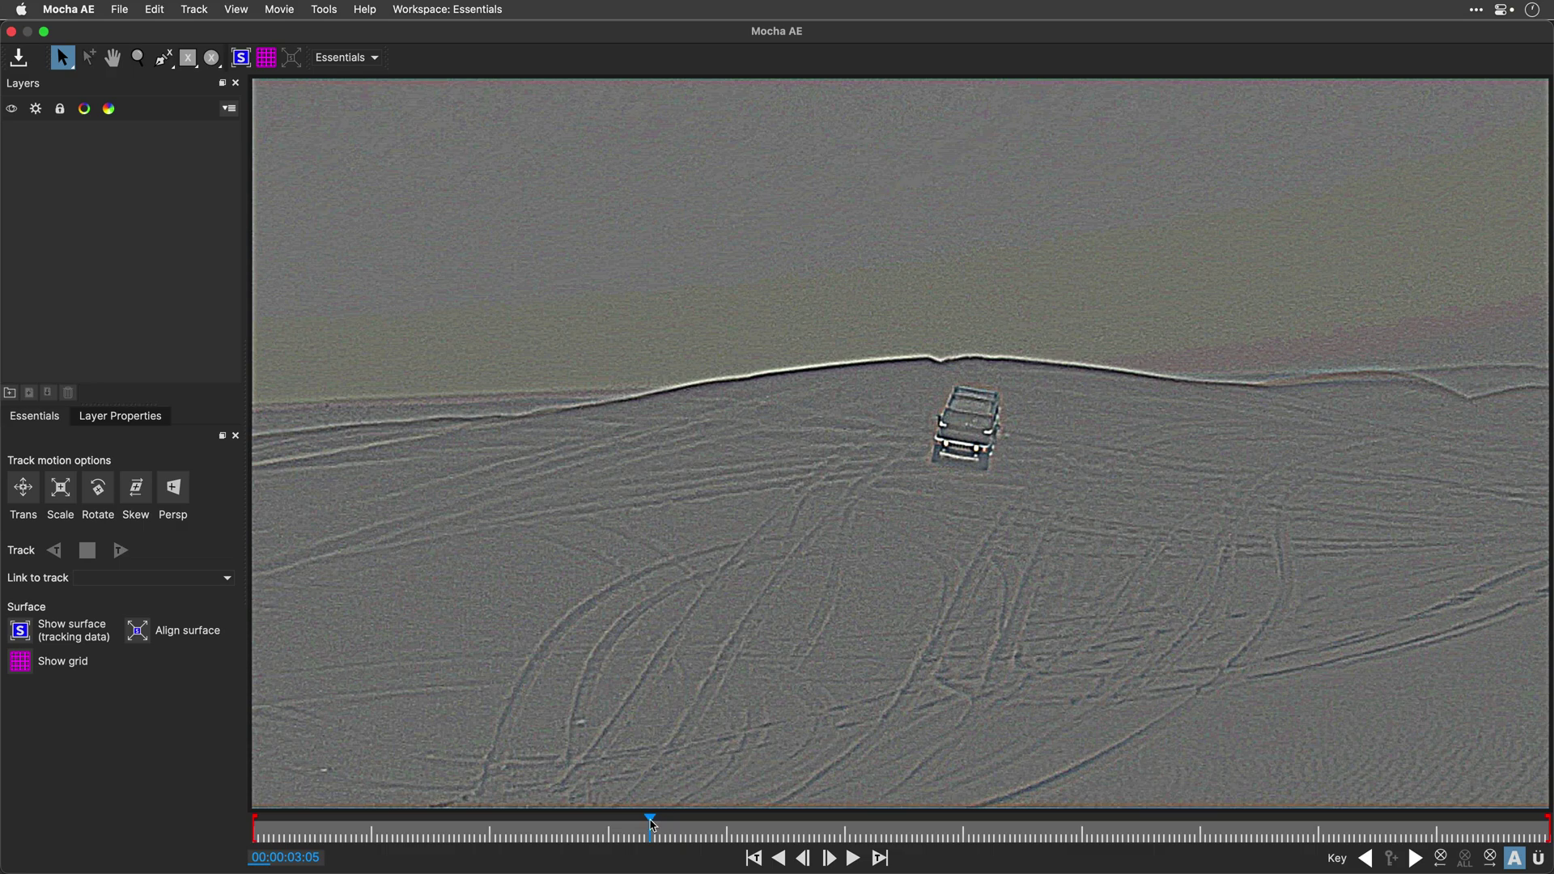
mouse_move(649, 824)
mouse_down()
mouse_move(147, 829)
mouse_move(613, 827)
mouse_up()
click(187, 57)
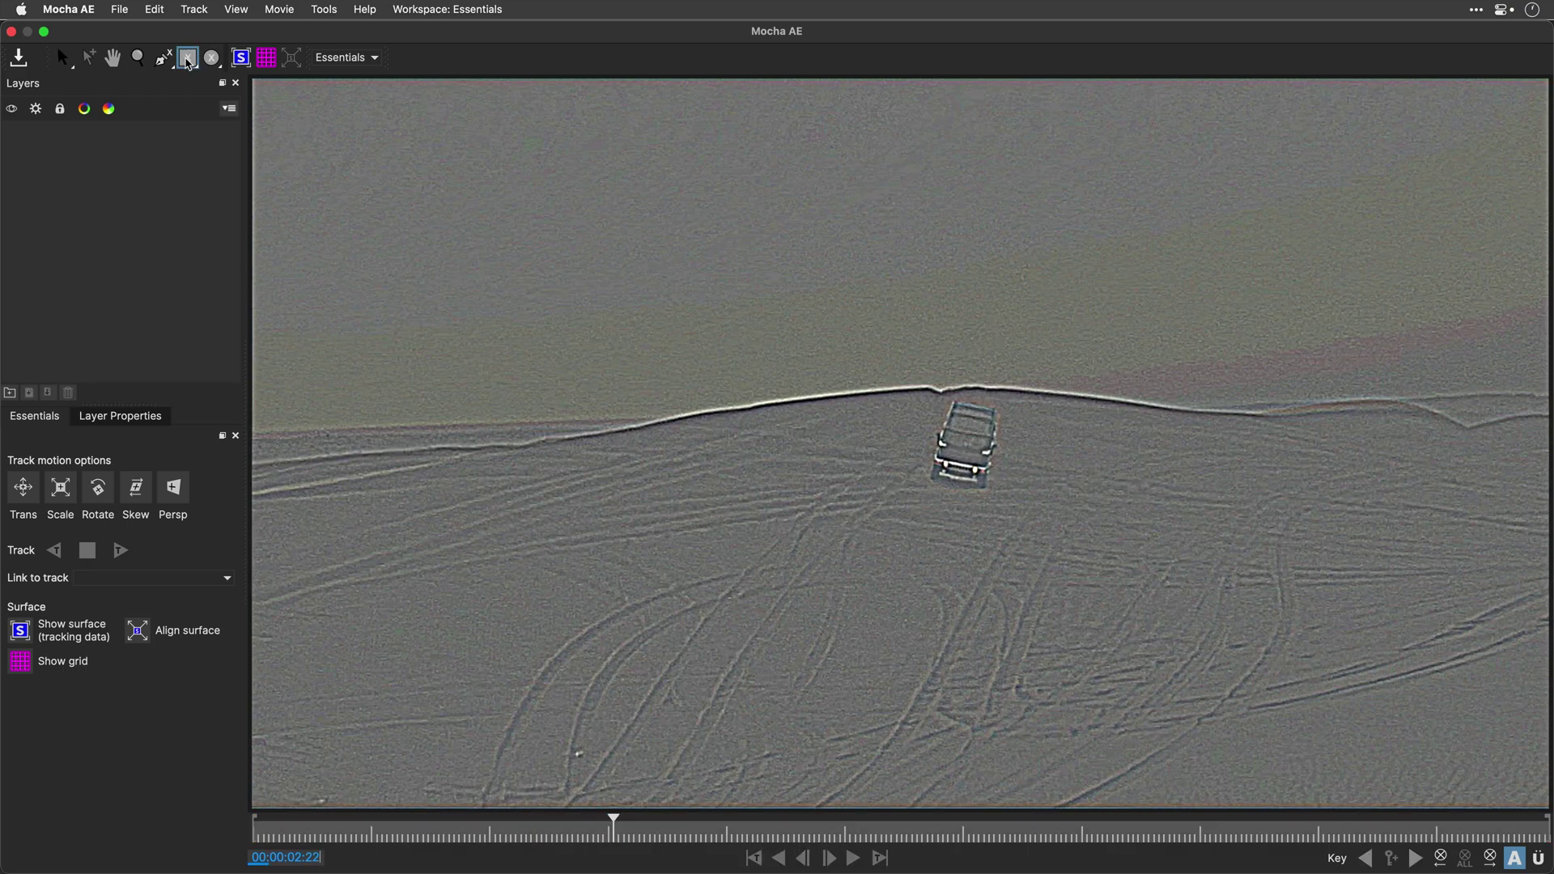
drag(902, 420, 797, 472)
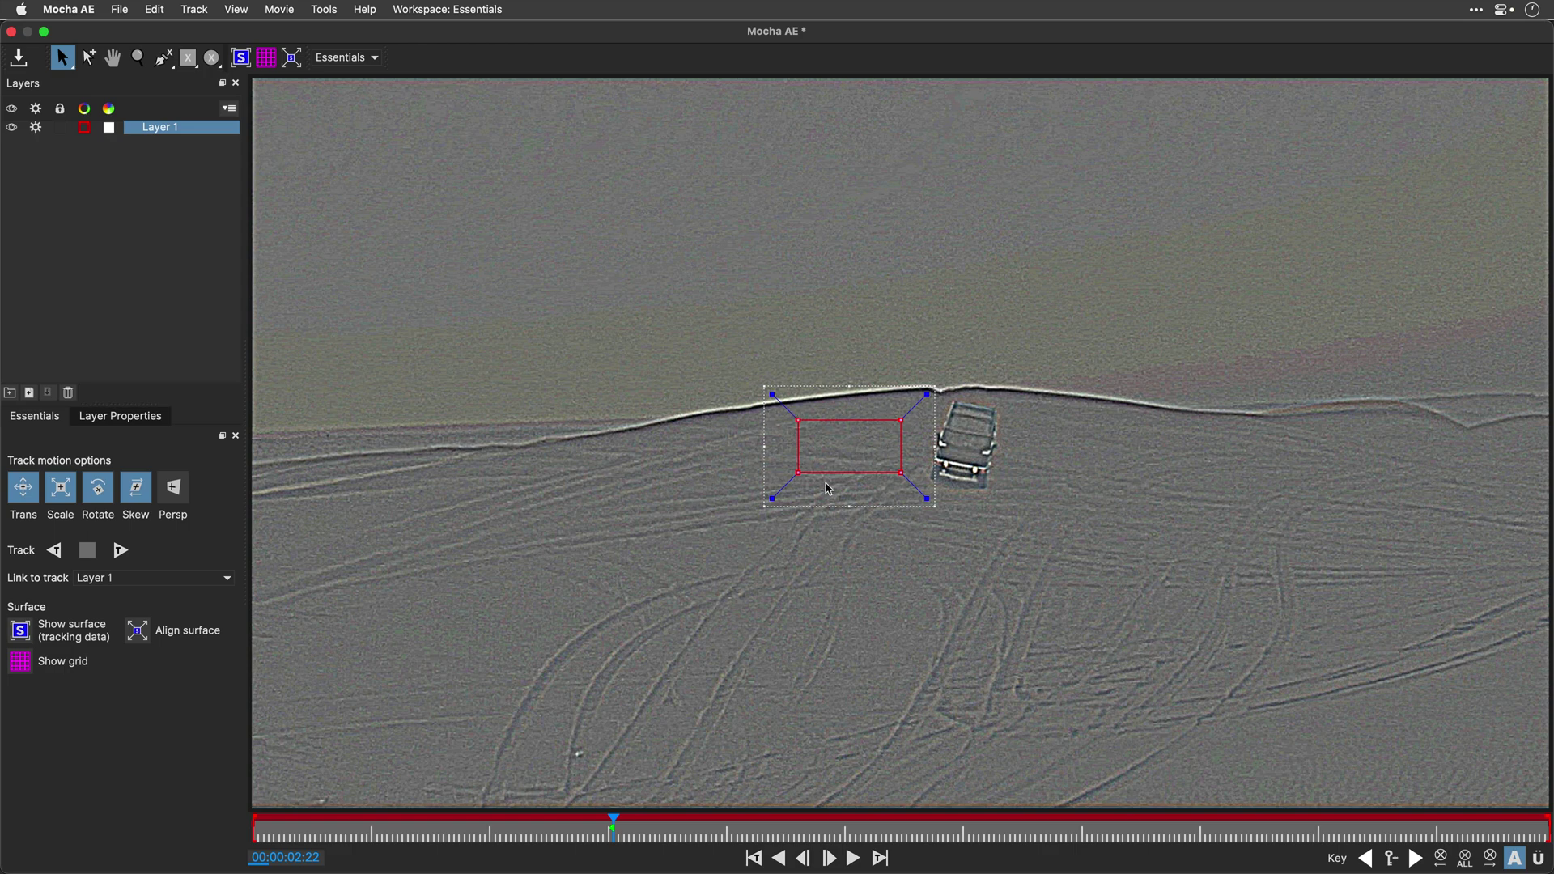
Track the sand rectangle backwards to the first frame using translation only
click(136, 492)
click(63, 489)
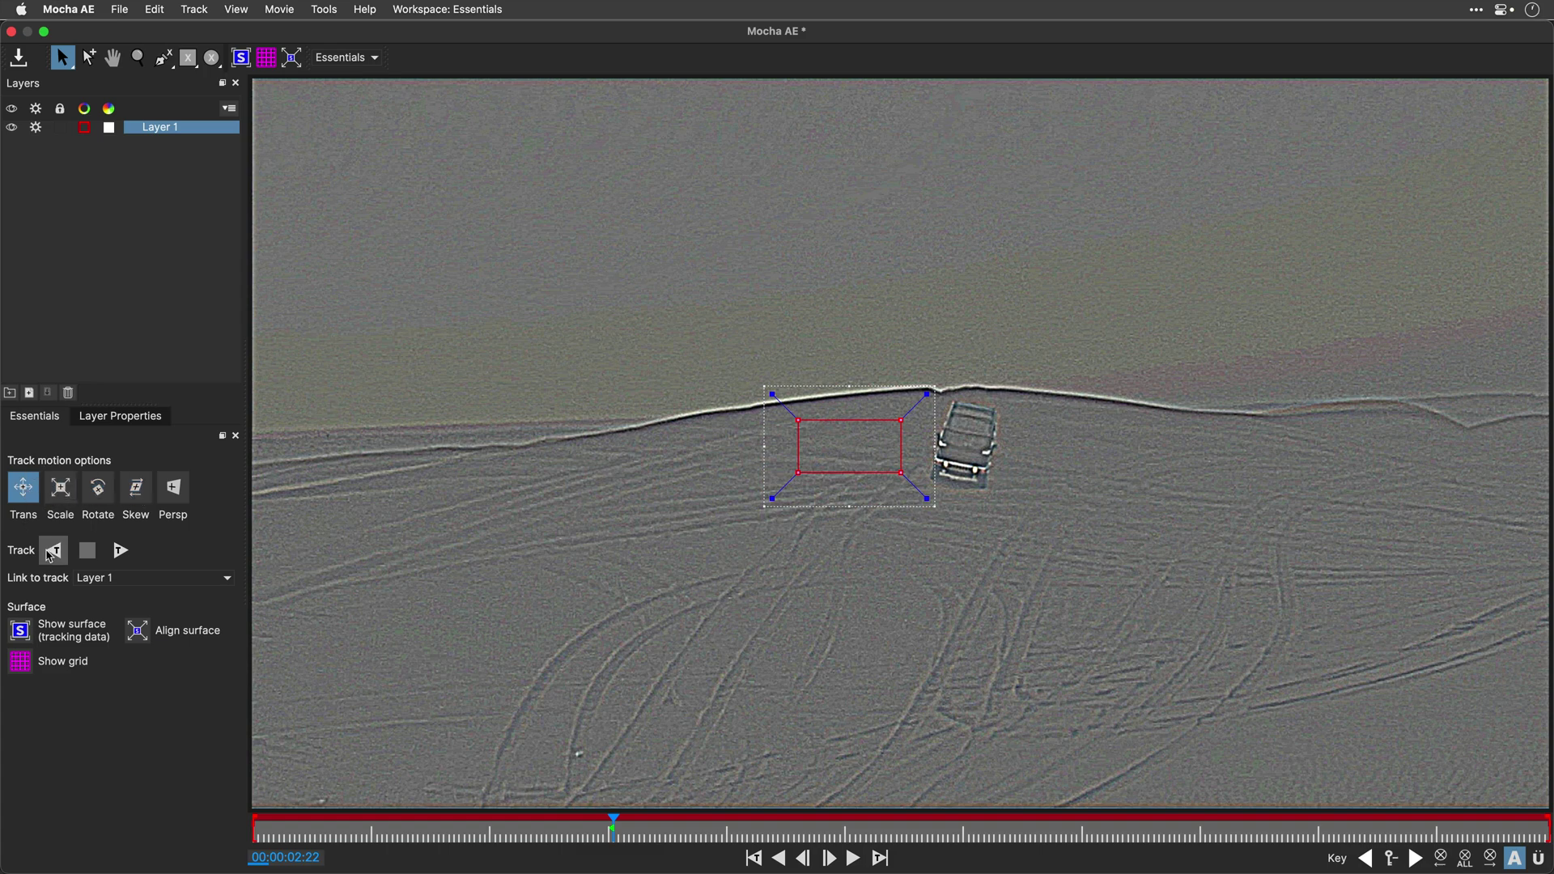
click(52, 553)
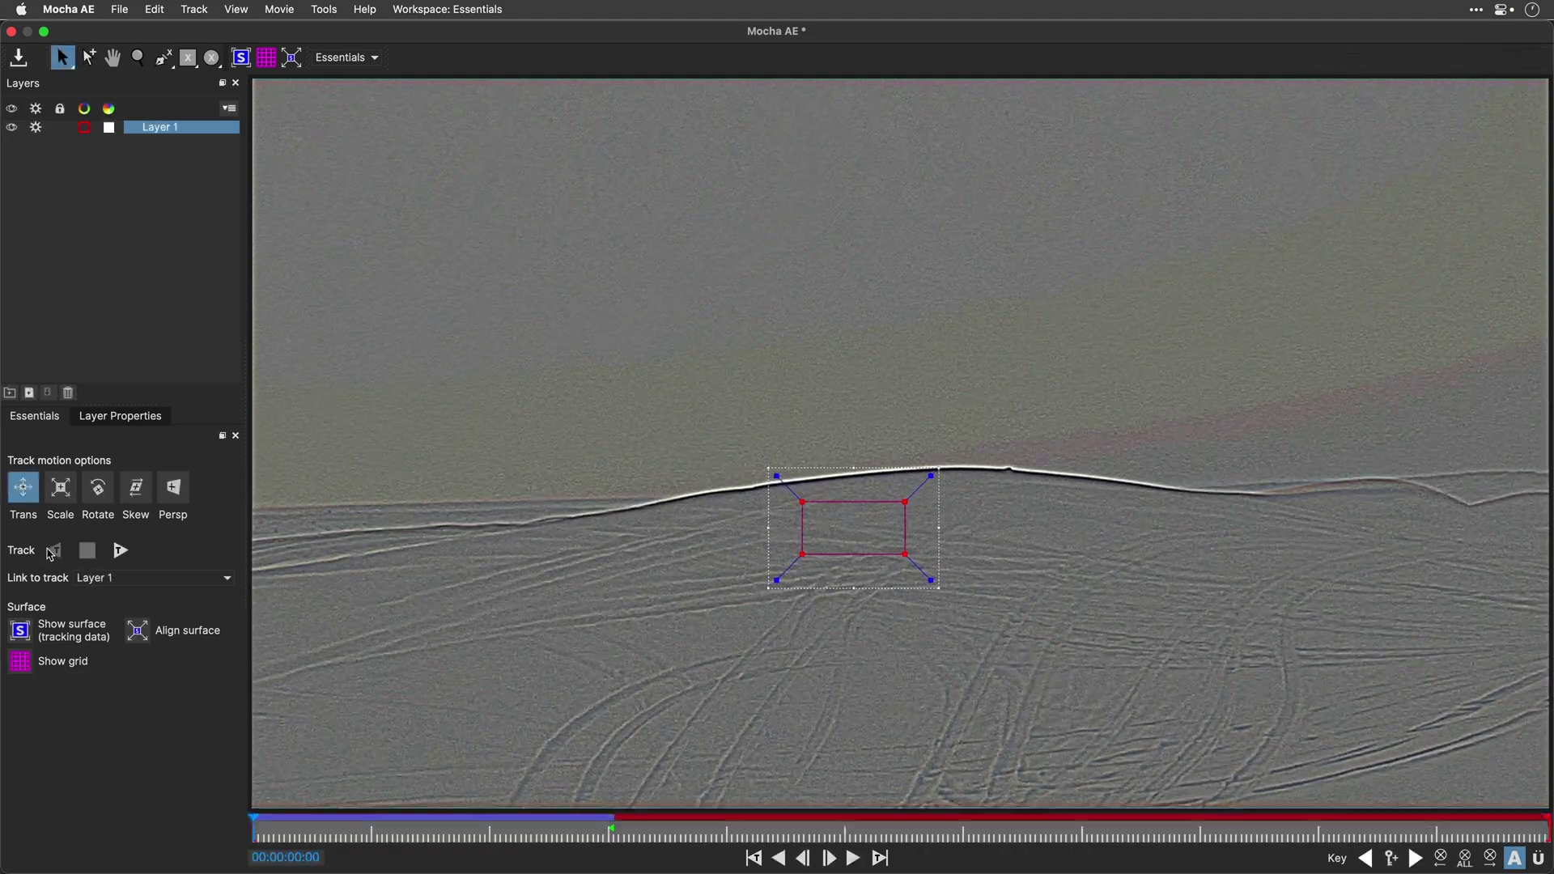
Select all the rectangle's points, move it onto the hill ridge, and track it forward
drag(580, 830, 611, 829)
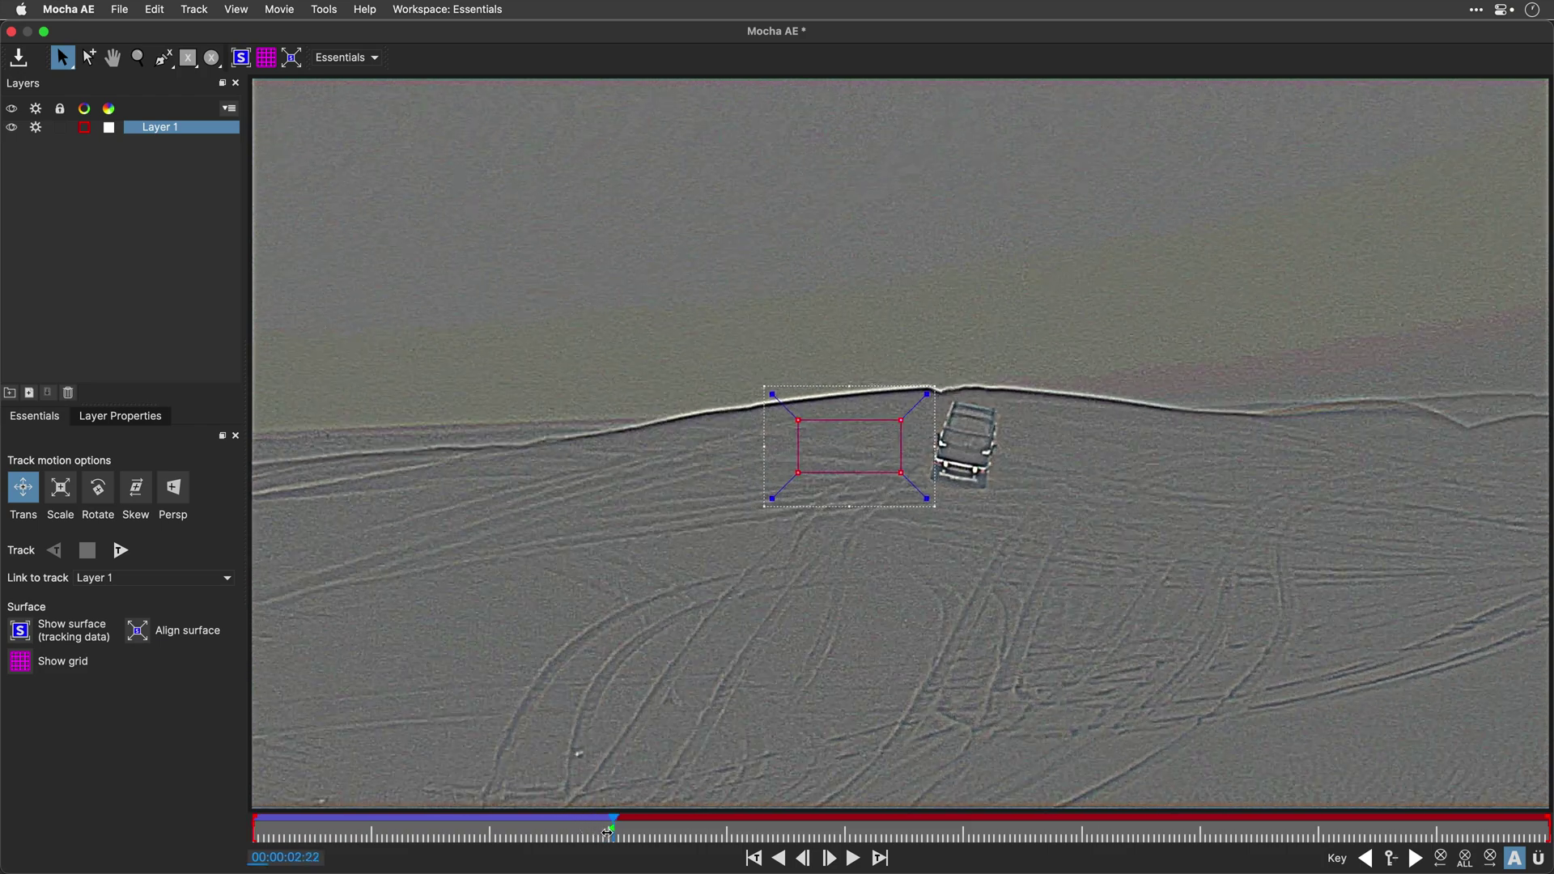
right_click(798, 421)
mouse_move(837, 448)
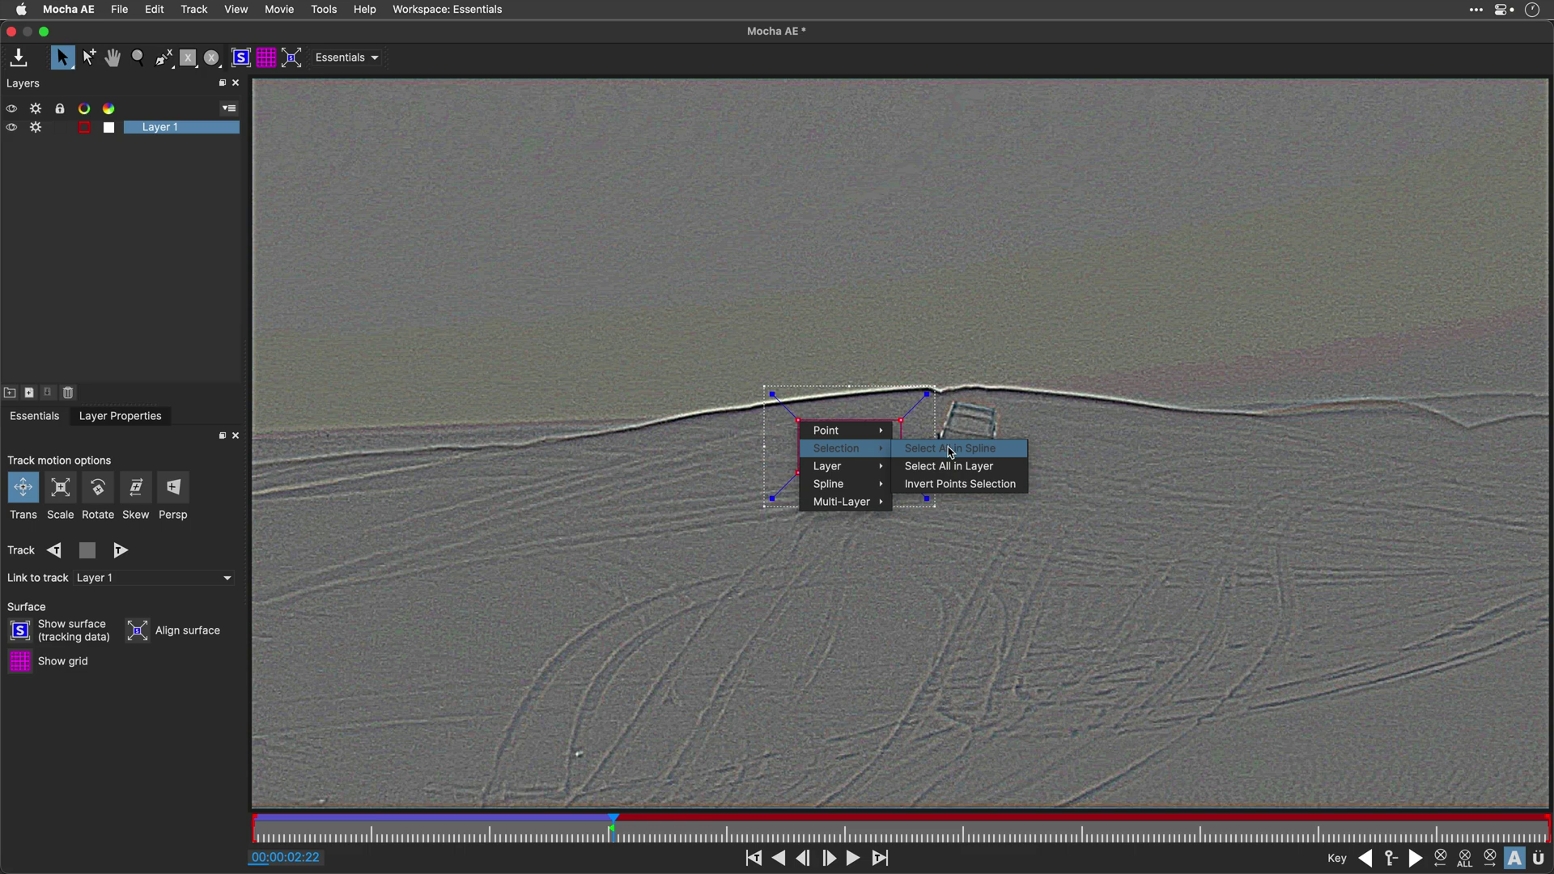
click(949, 452)
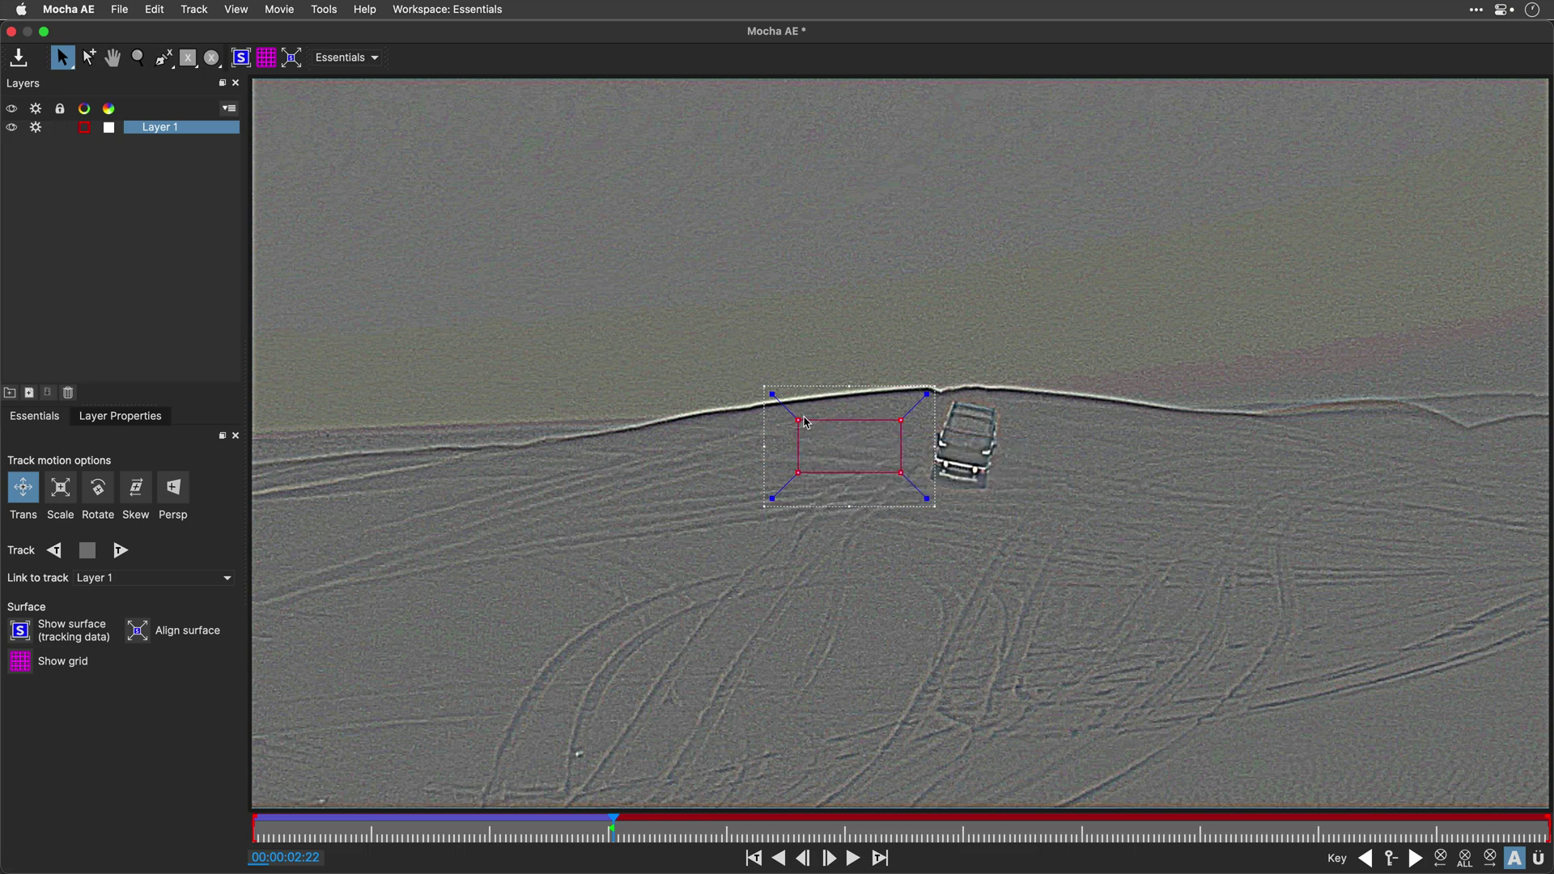
mouse_move(798, 421)
mouse_down()
mouse_move(845, 354)
mouse_move(875, 349)
mouse_up()
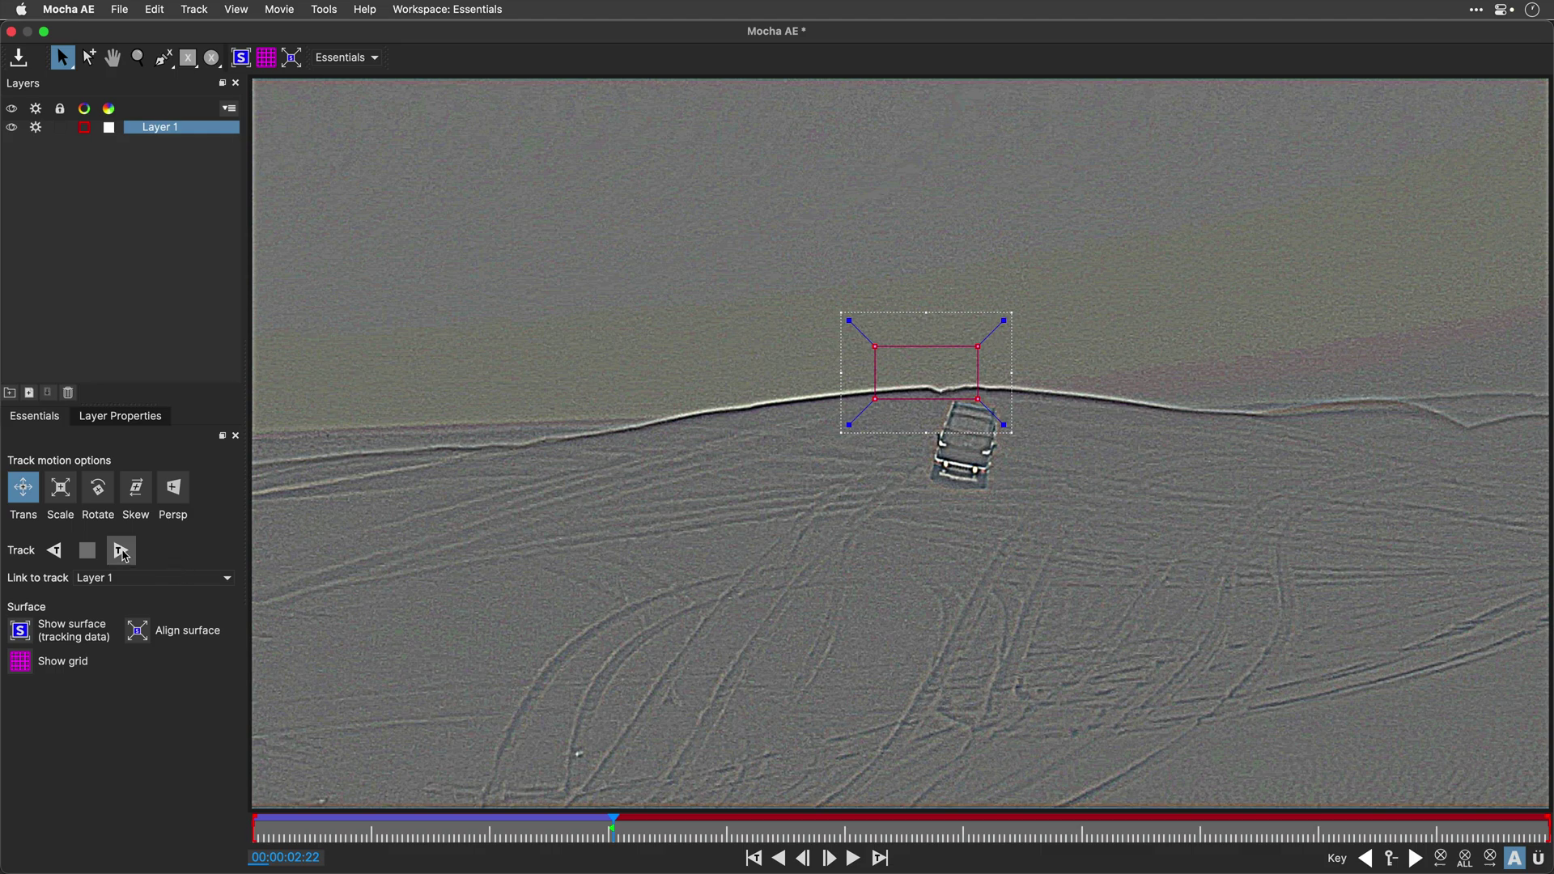
click(122, 552)
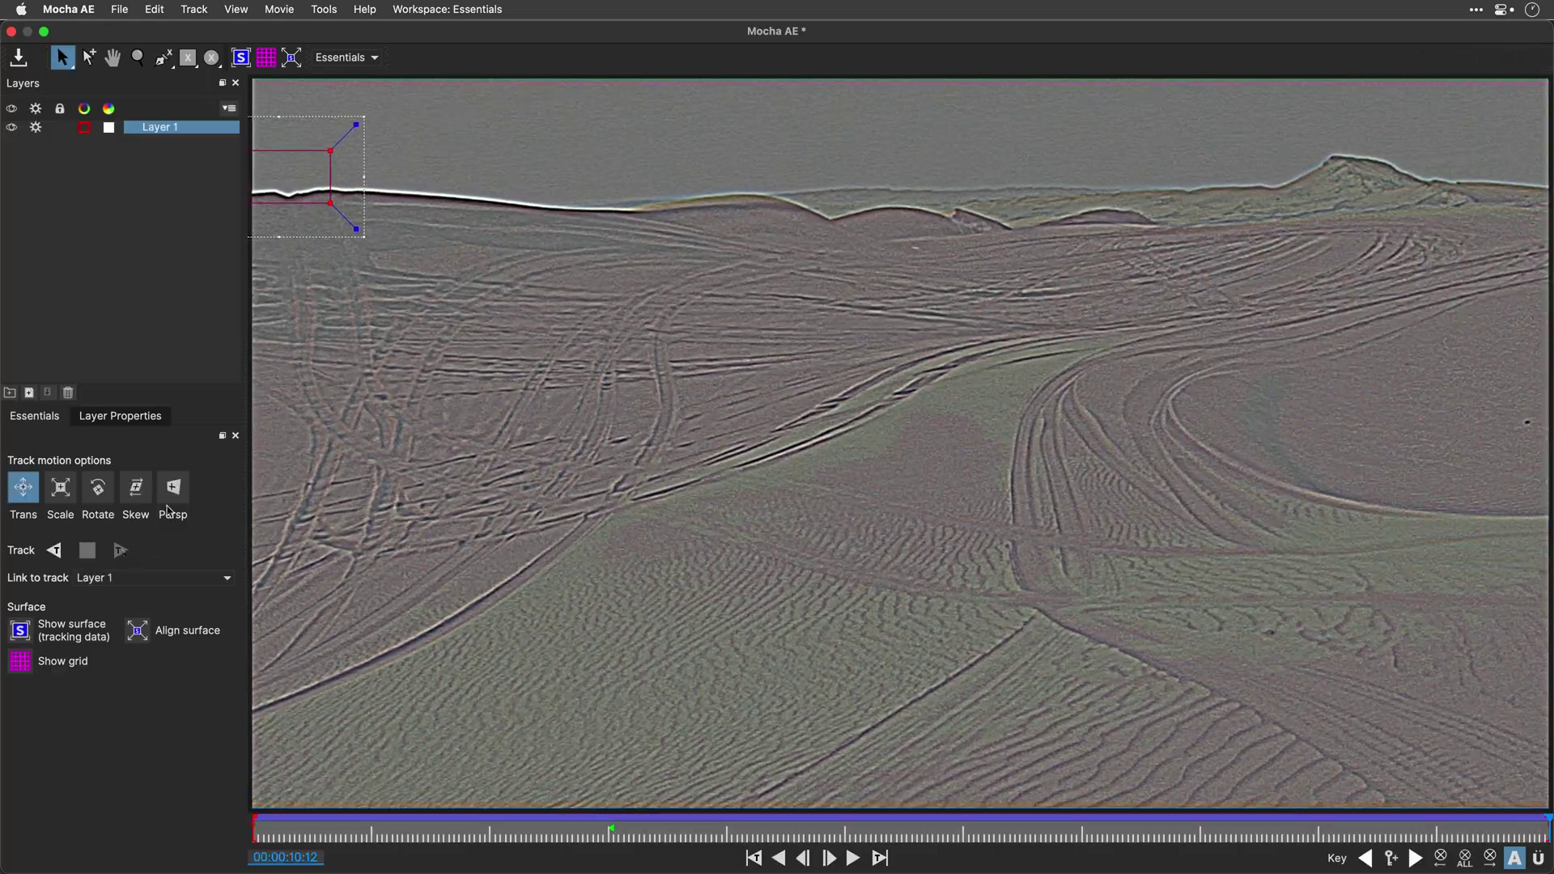
Rename Layer 1 to 'Hill' and fit its tracking surface inside the ridge shape
double_click(157, 131)
text(Hill)
key(Return)
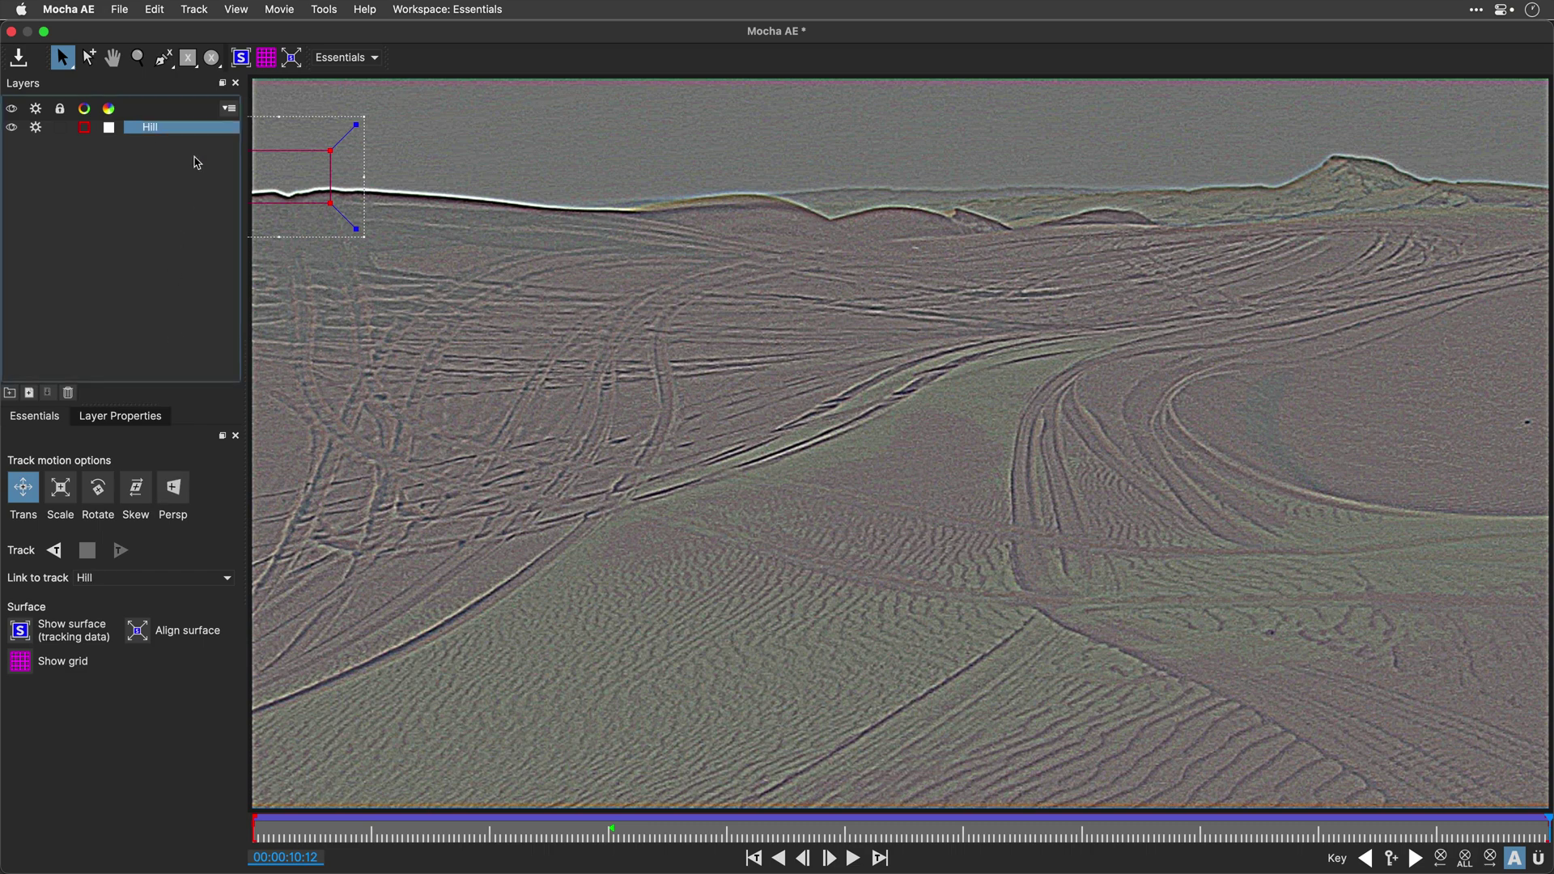
click(811, 838)
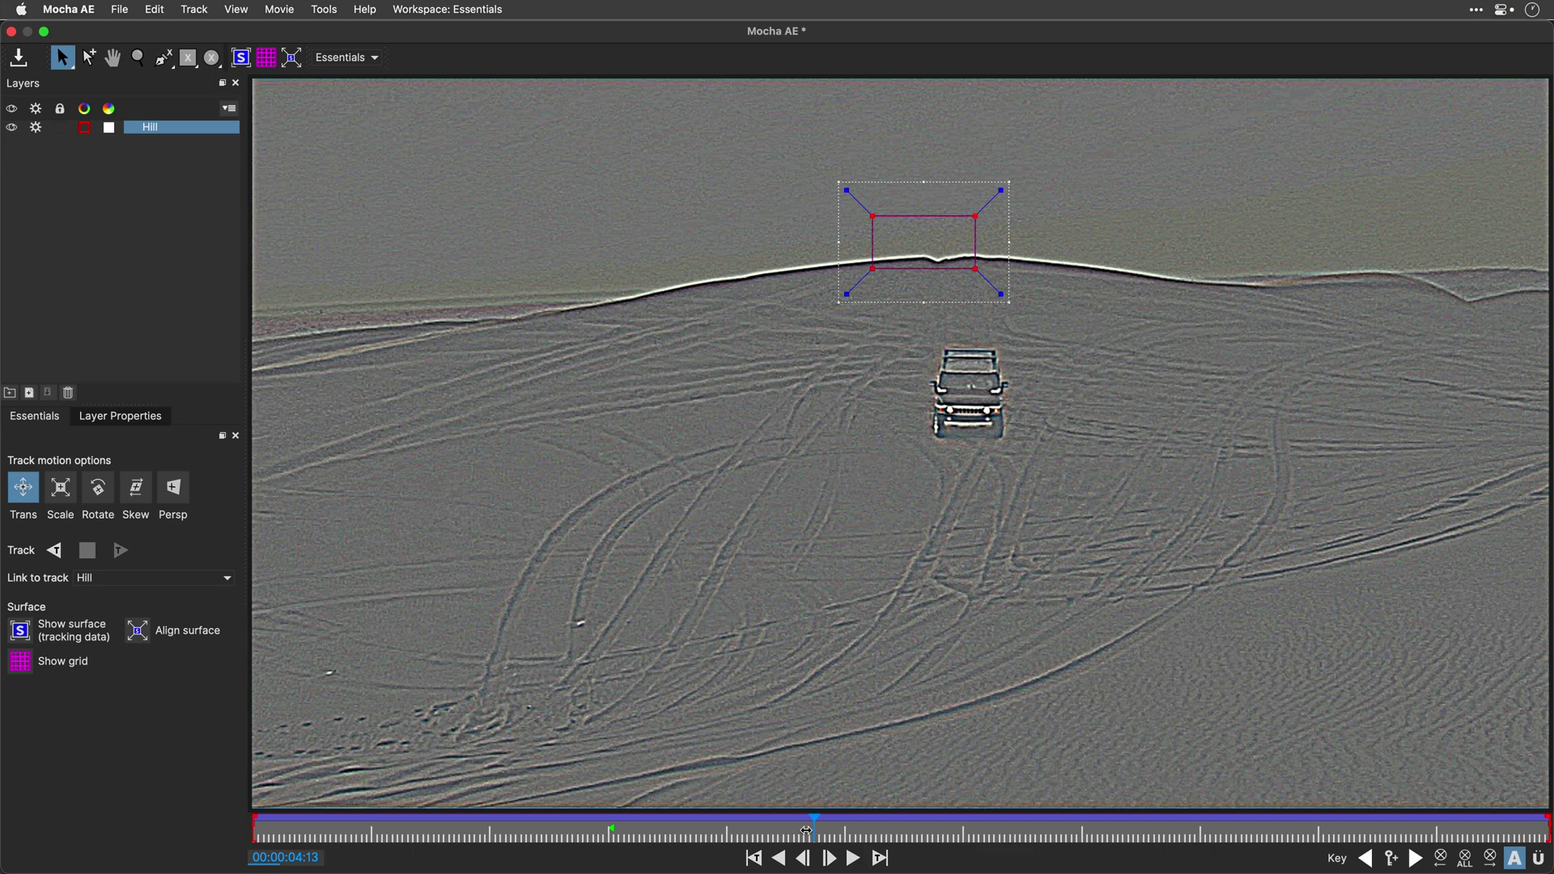
click(240, 57)
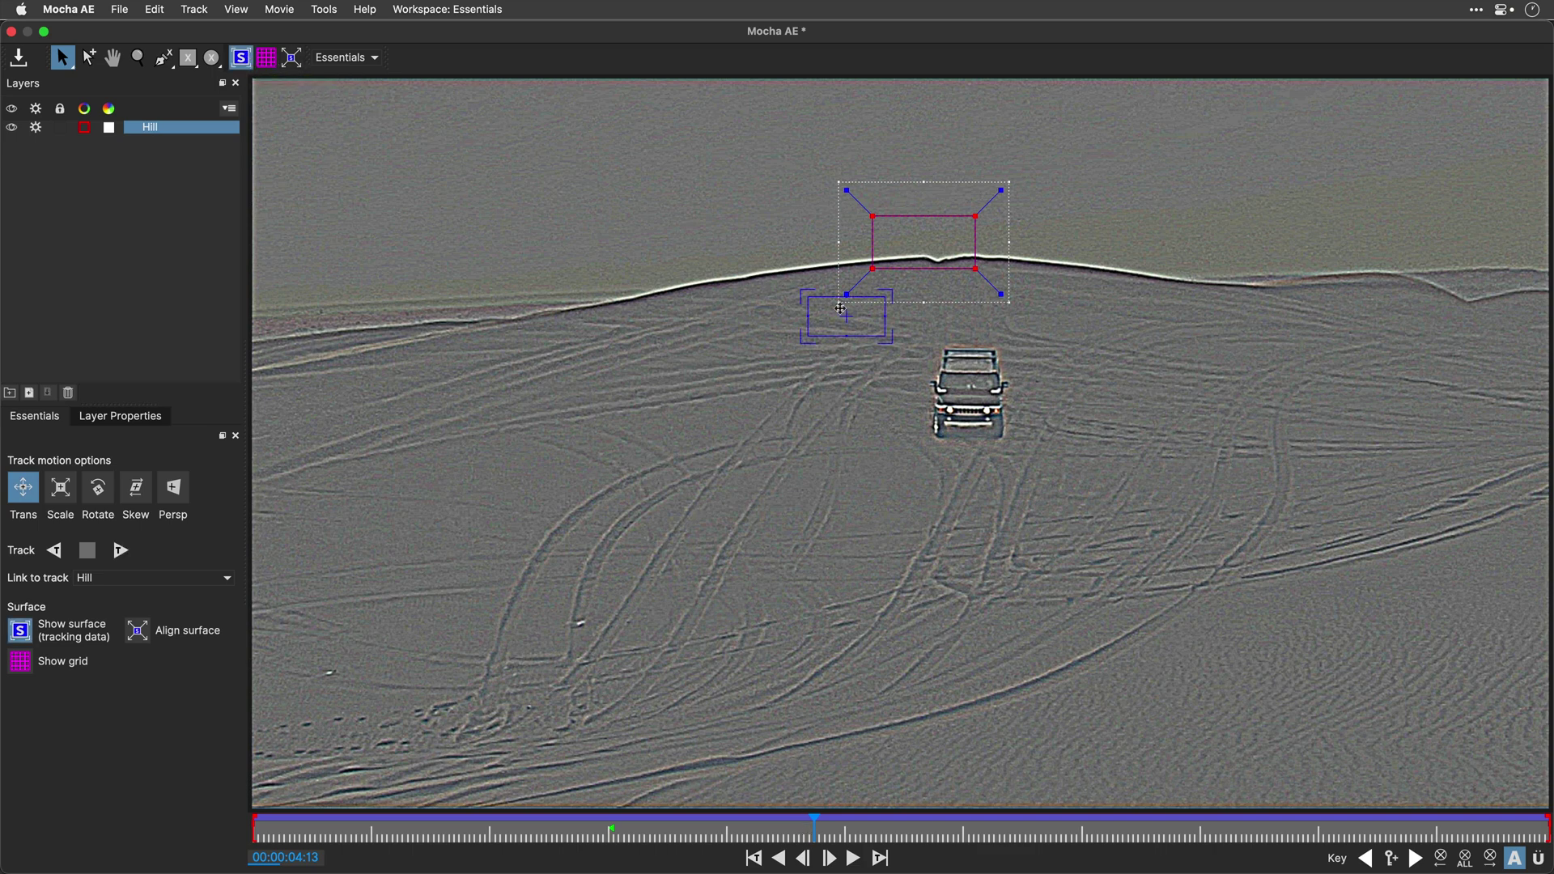
mouse_move(840, 311)
mouse_down()
mouse_move(923, 238)
mouse_move(934, 247)
mouse_up()
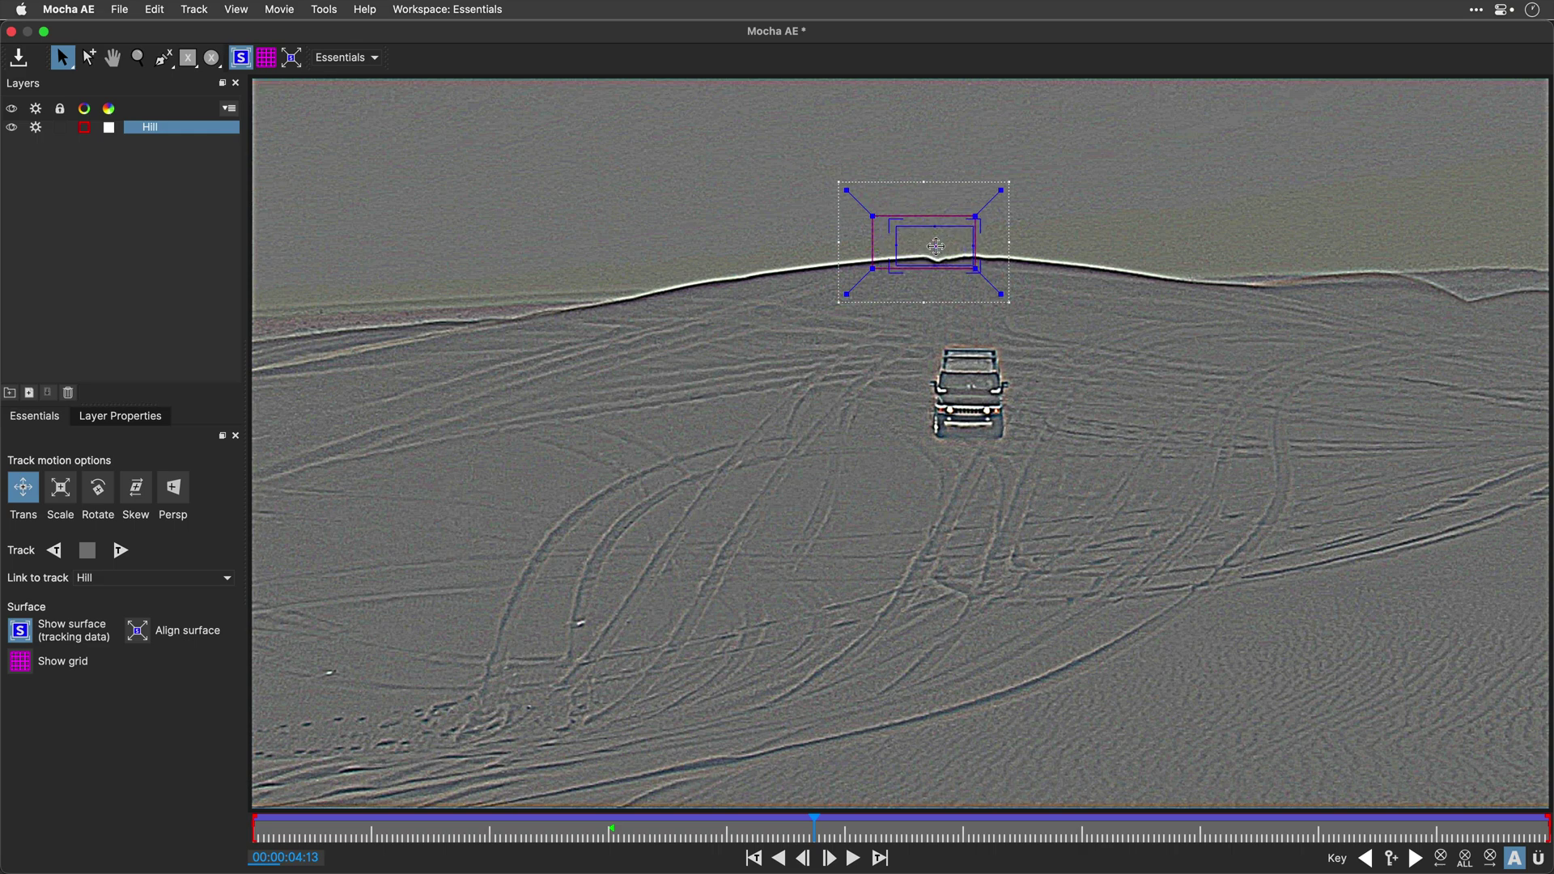
Track Hill backward to the clip start, disable its tracking, and check frame 00:00:08:01
mouse_move(814, 829)
mouse_down()
mouse_move(437, 836)
mouse_move(1402, 787)
mouse_move(1526, 423)
mouse_up()
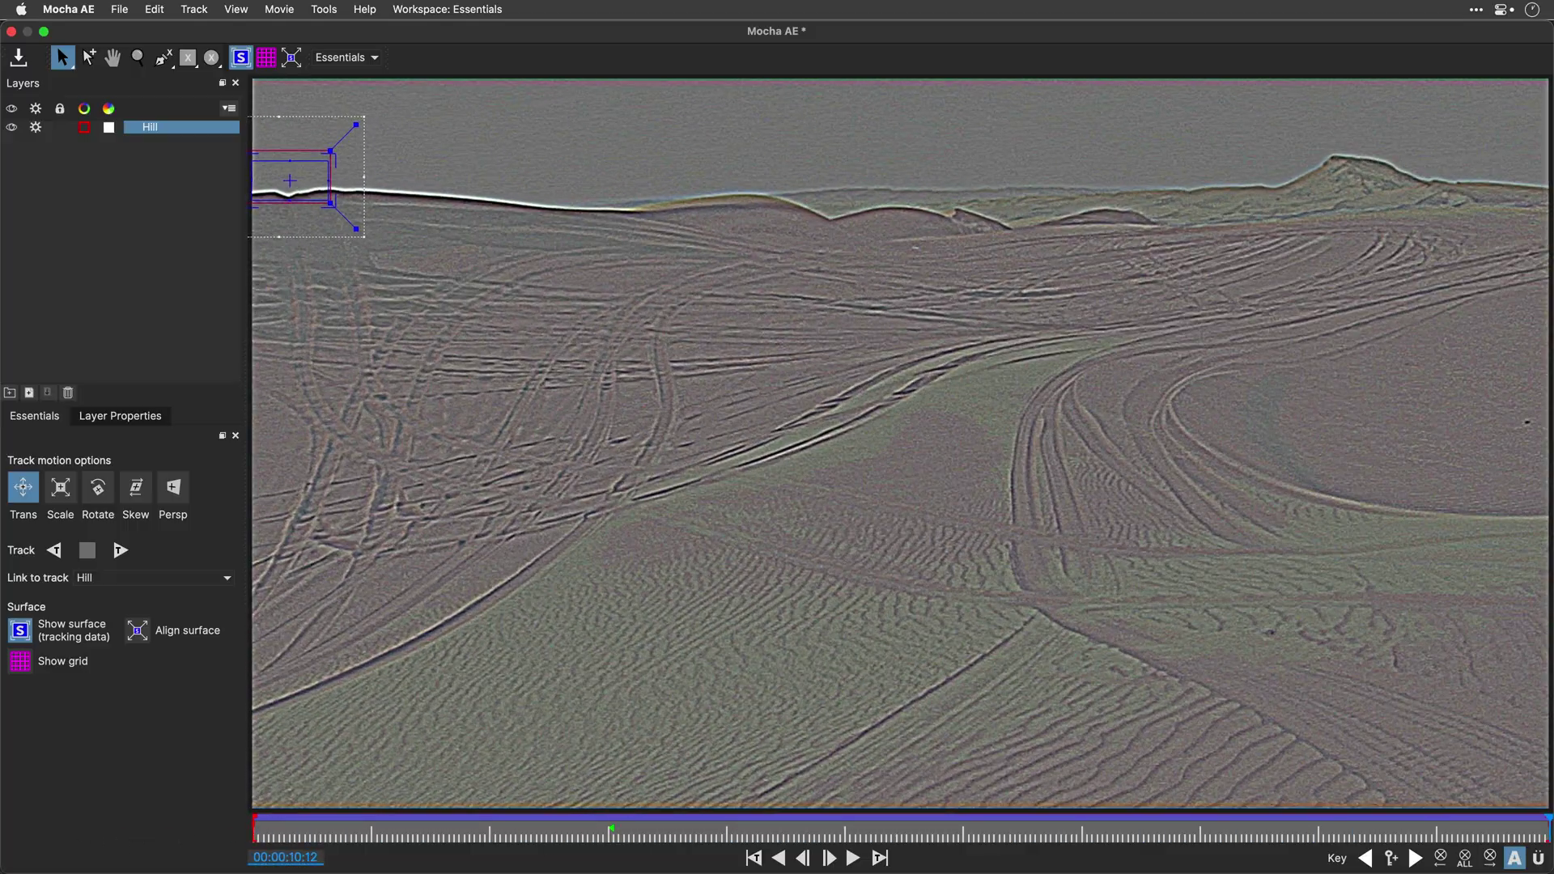
click(54, 550)
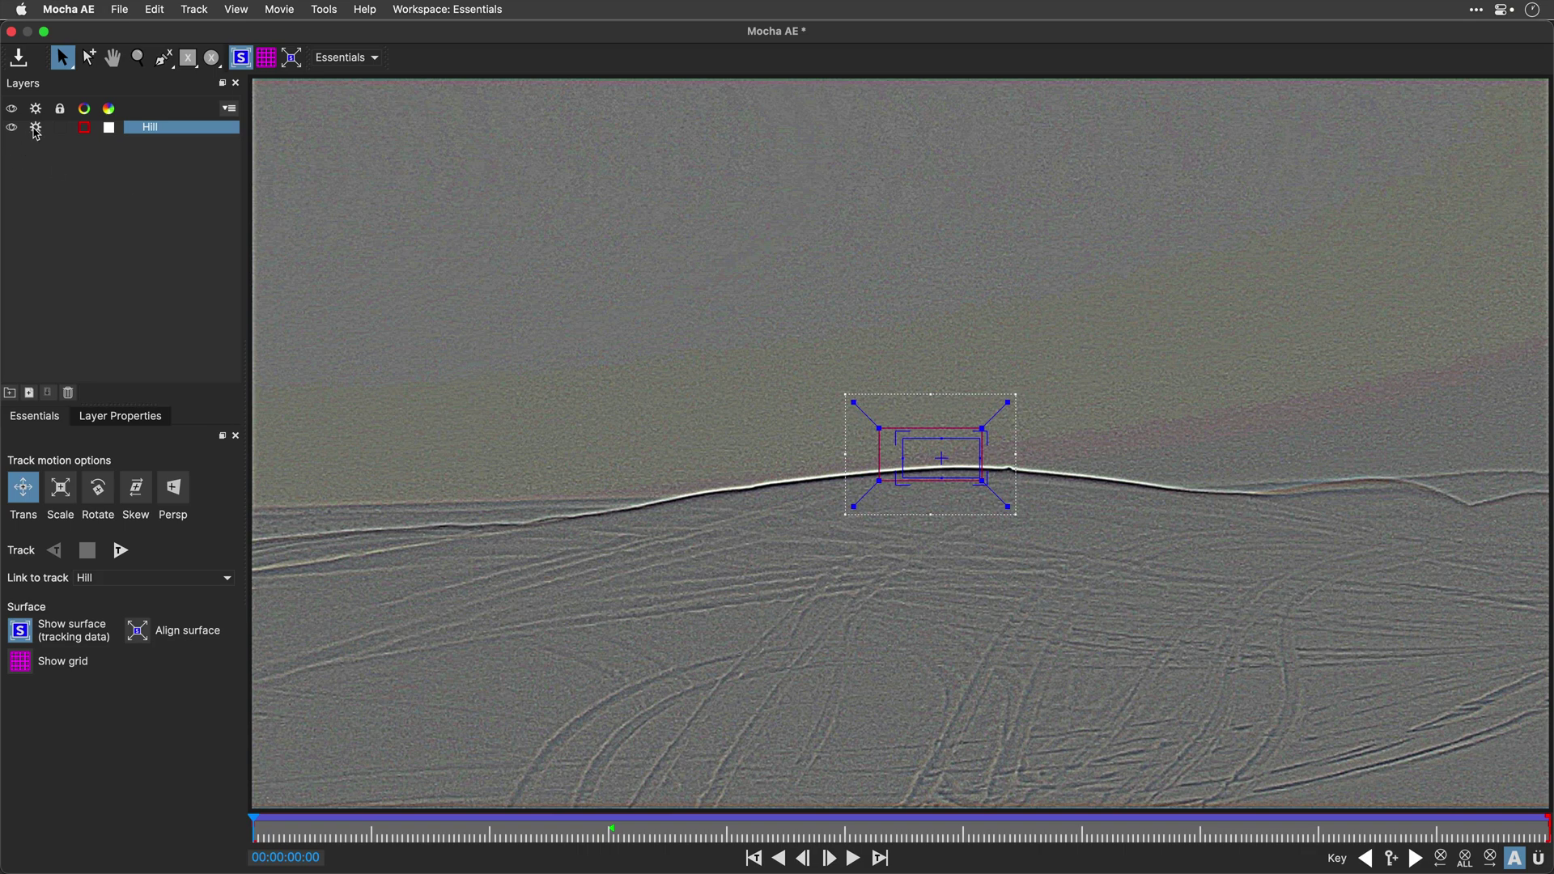
click(35, 129)
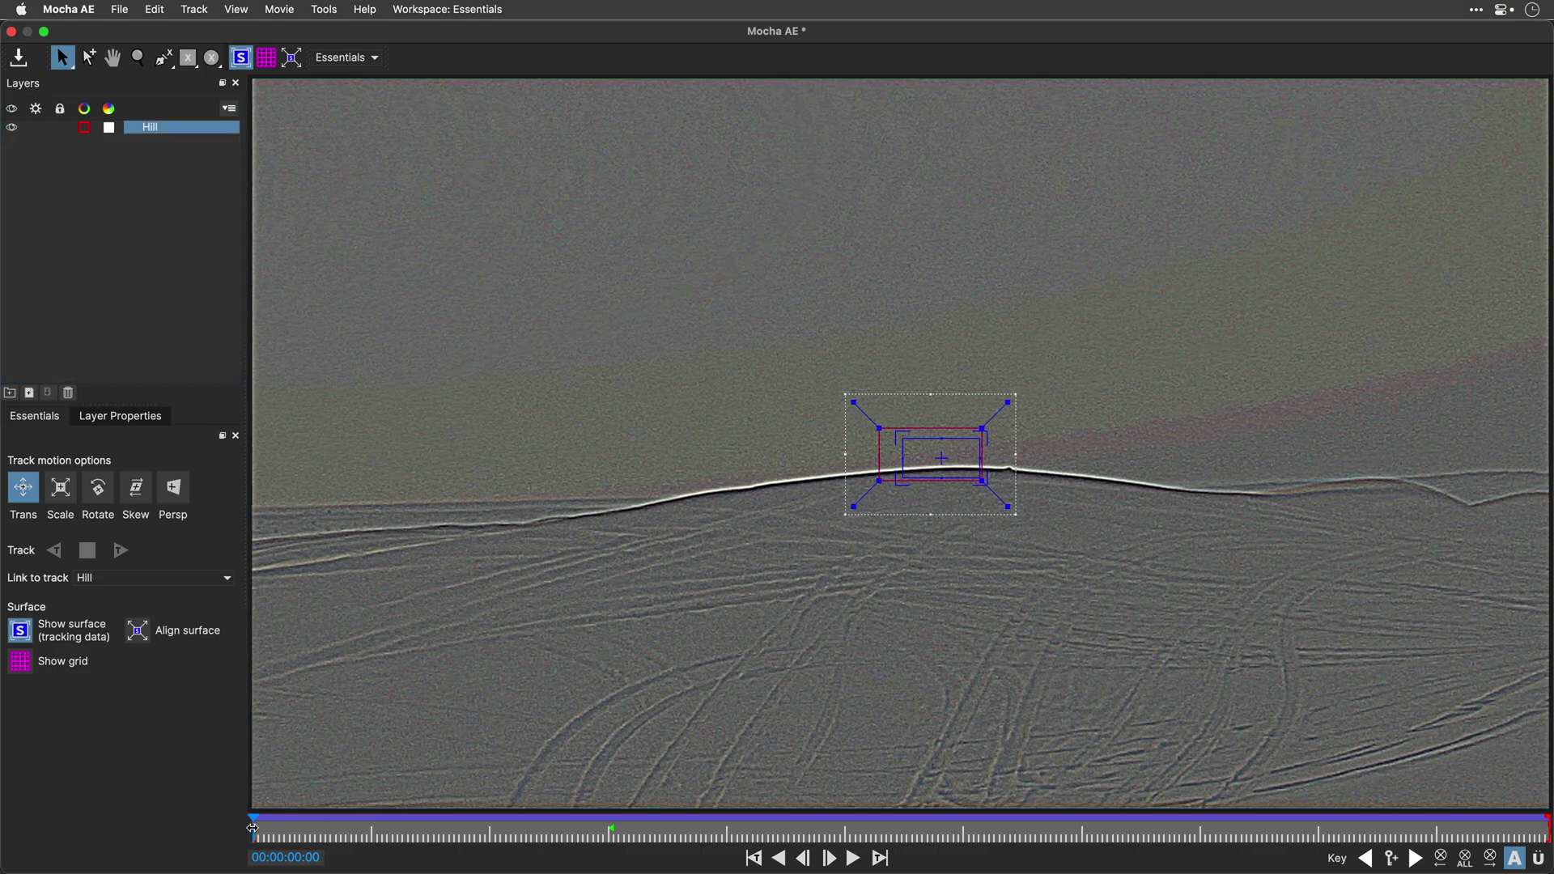
drag(252, 829, 1240, 829)
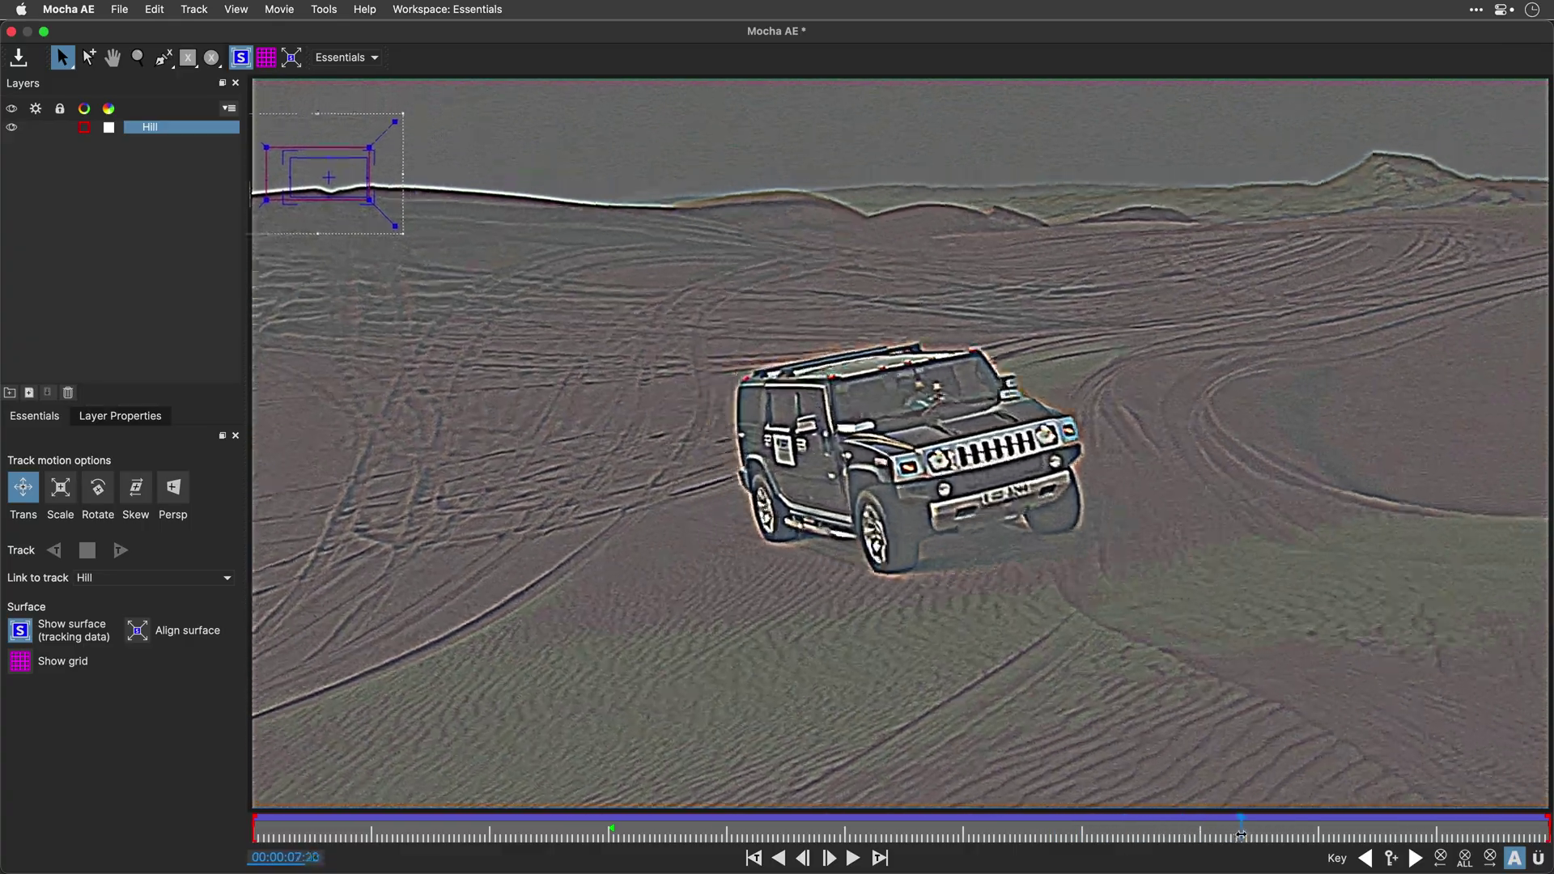
drag(1239, 831, 1244, 832)
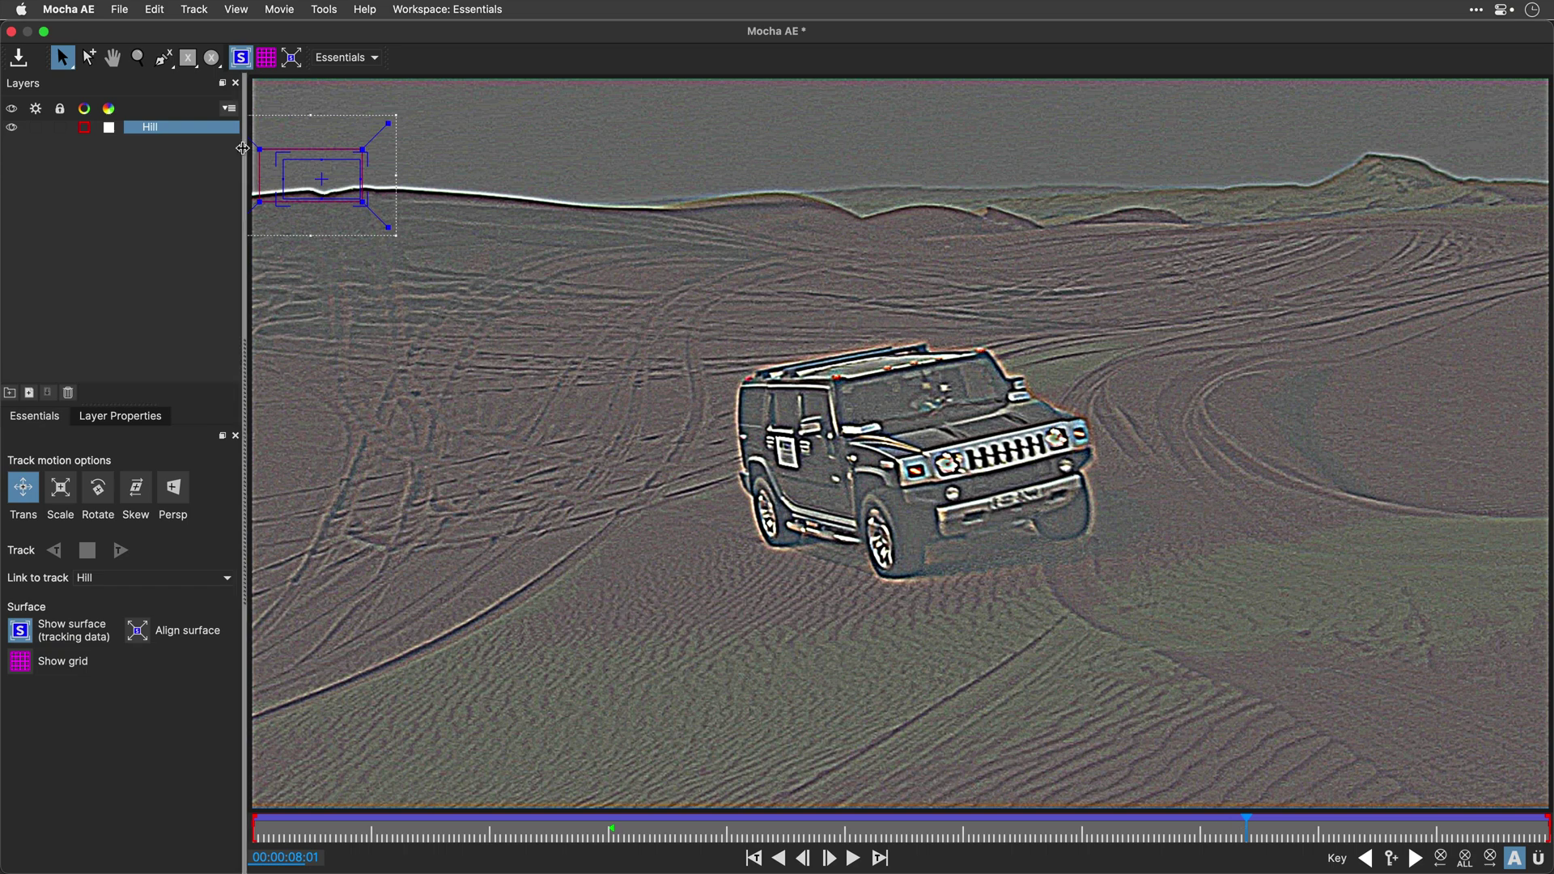
Draw a new rectangle over the sand in front of the Jeep, with the surface hidden
click(189, 57)
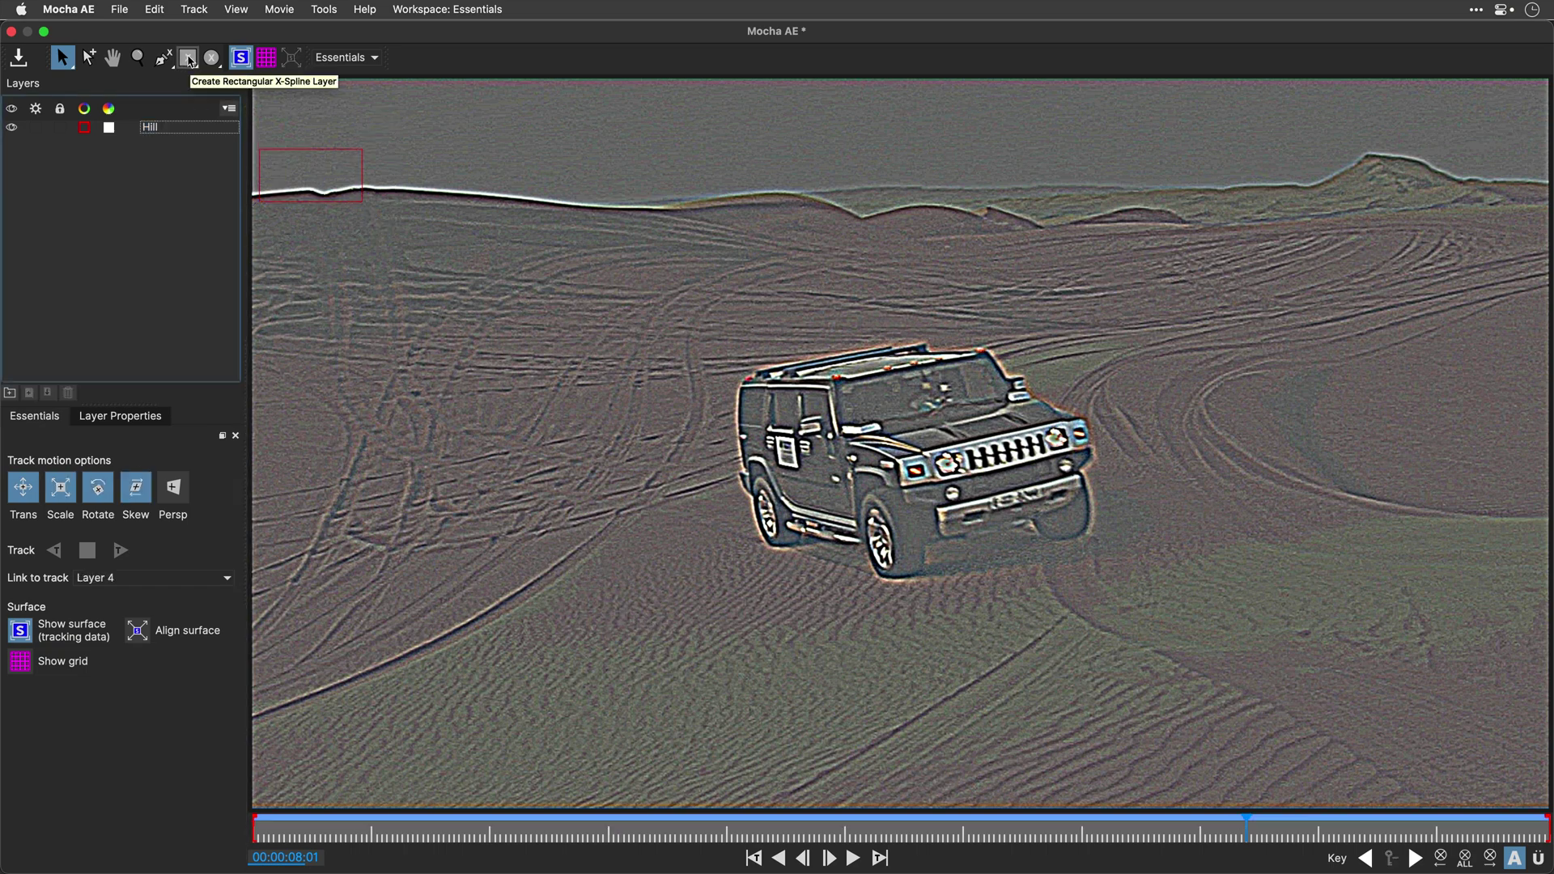
click(189, 58)
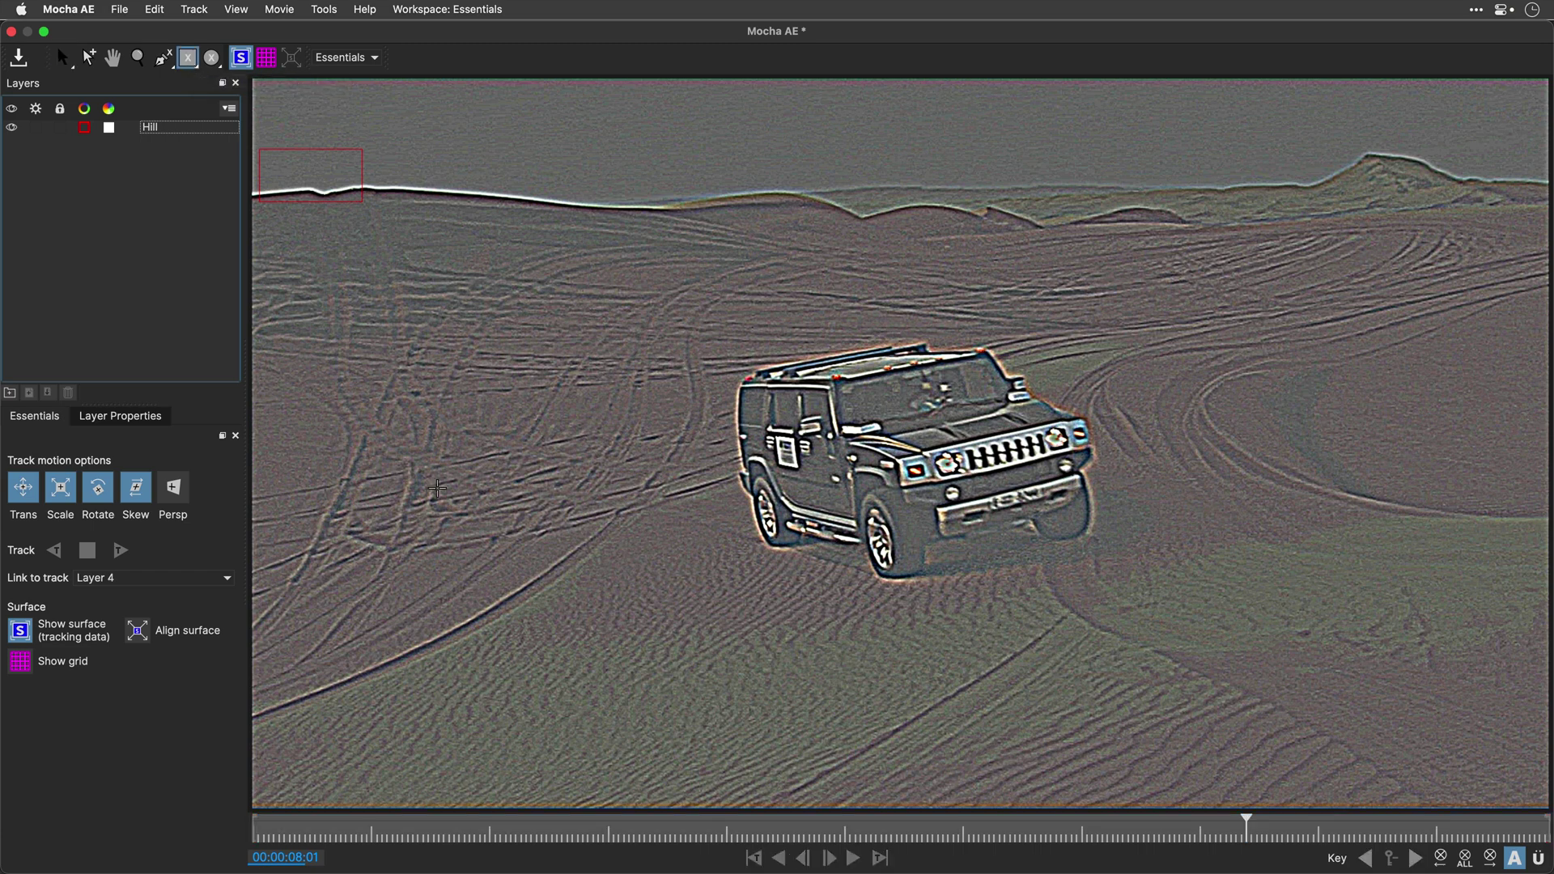
mouse_move(434, 484)
mouse_down()
mouse_move(709, 681)
mouse_move(896, 779)
mouse_up()
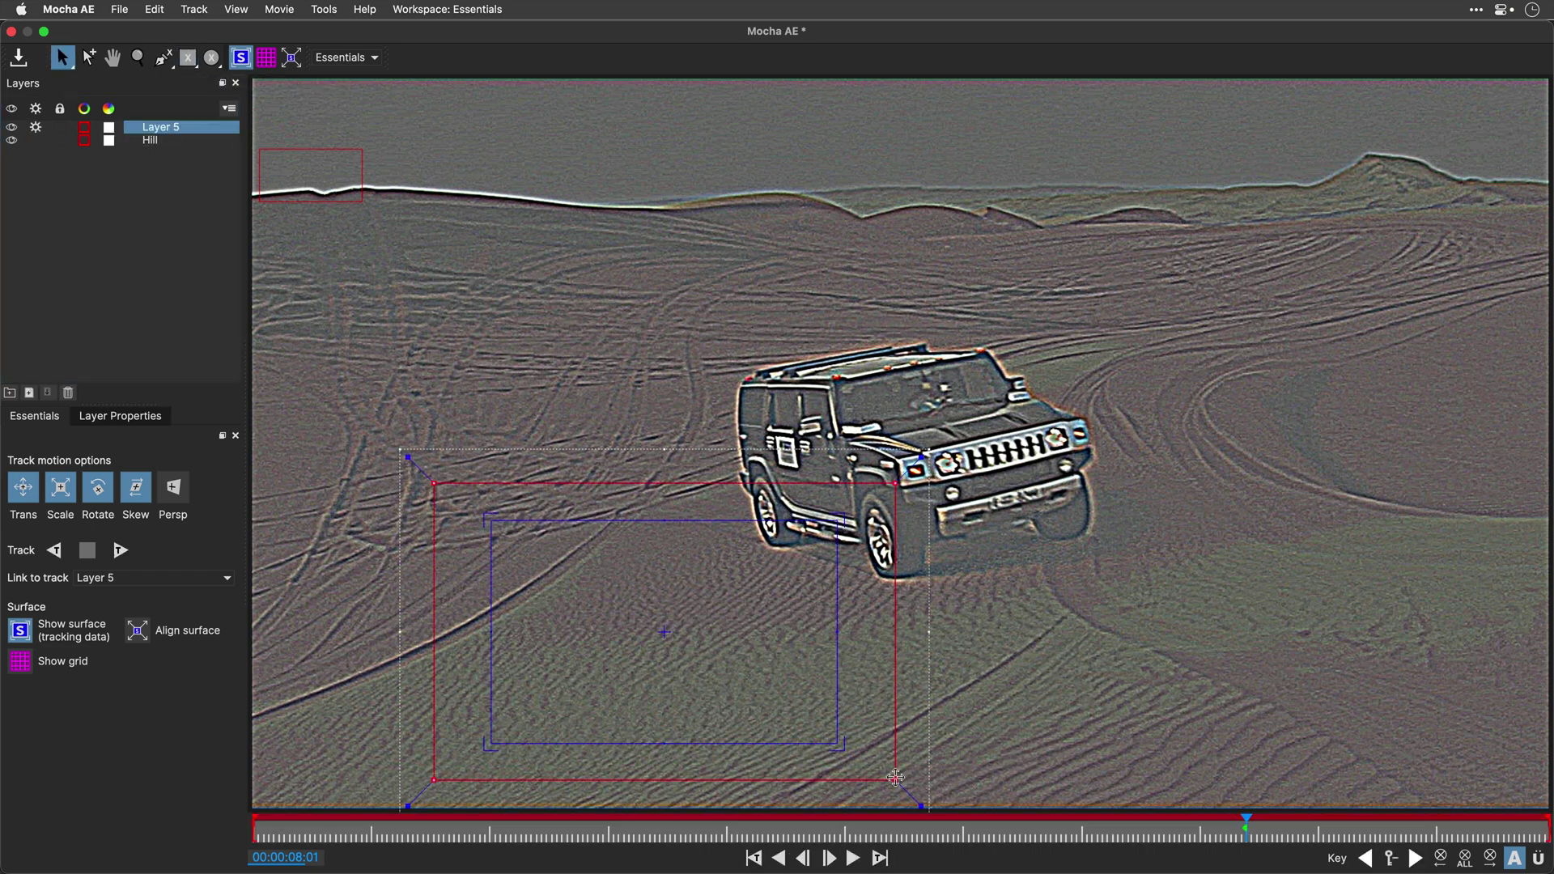
click(241, 57)
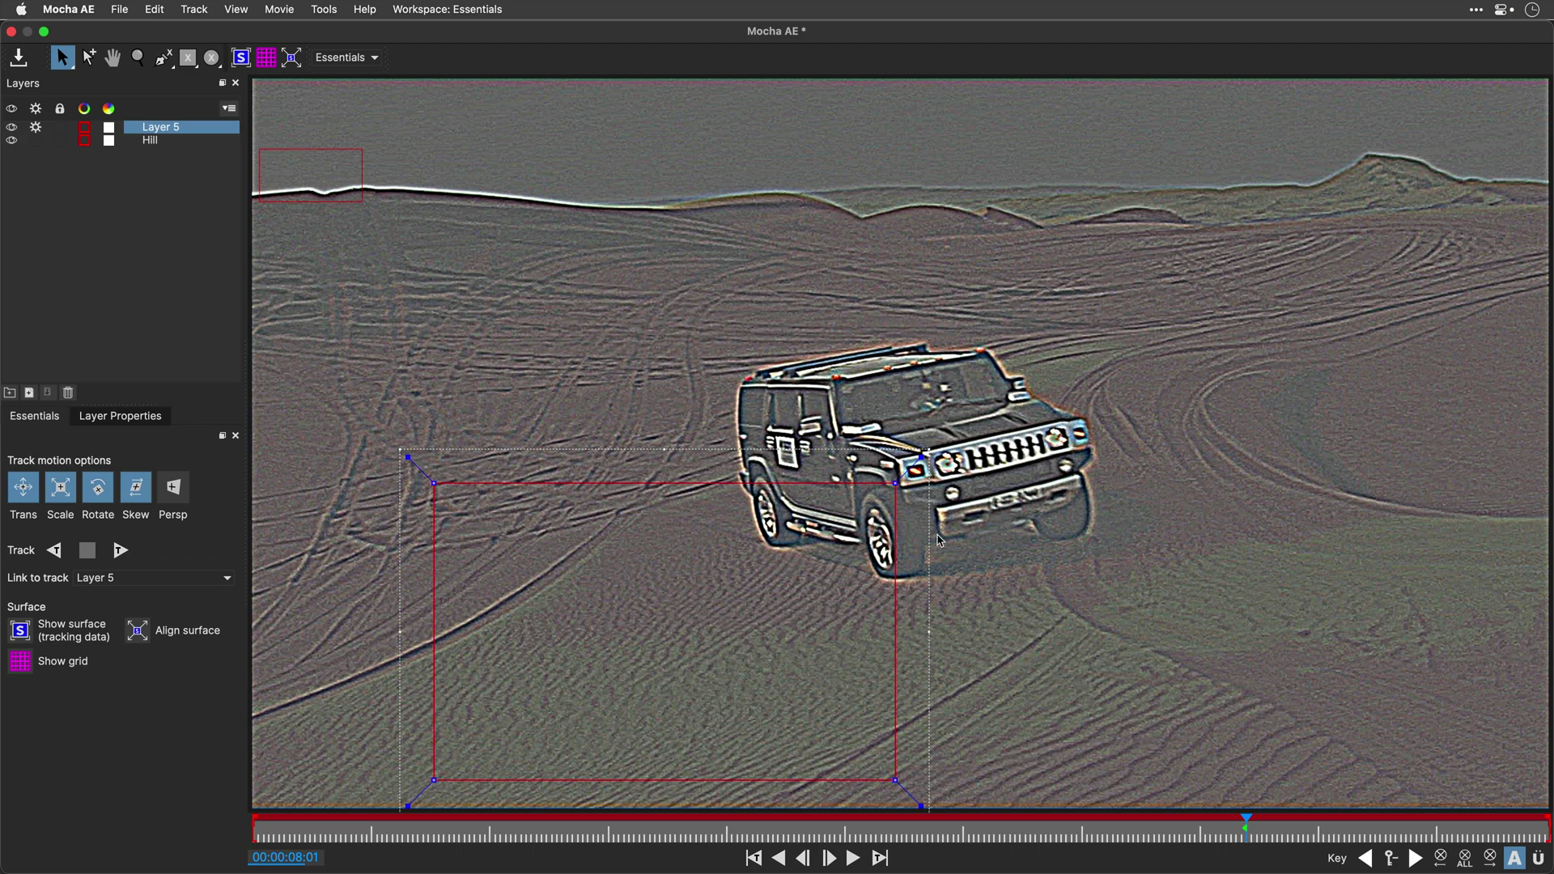
Reshape its corners into a ground-hugging quadrilateral reaching the front wheel and frame bottom
mouse_move(896, 484)
mouse_down()
mouse_move(972, 601)
mouse_move(1048, 635)
mouse_up()
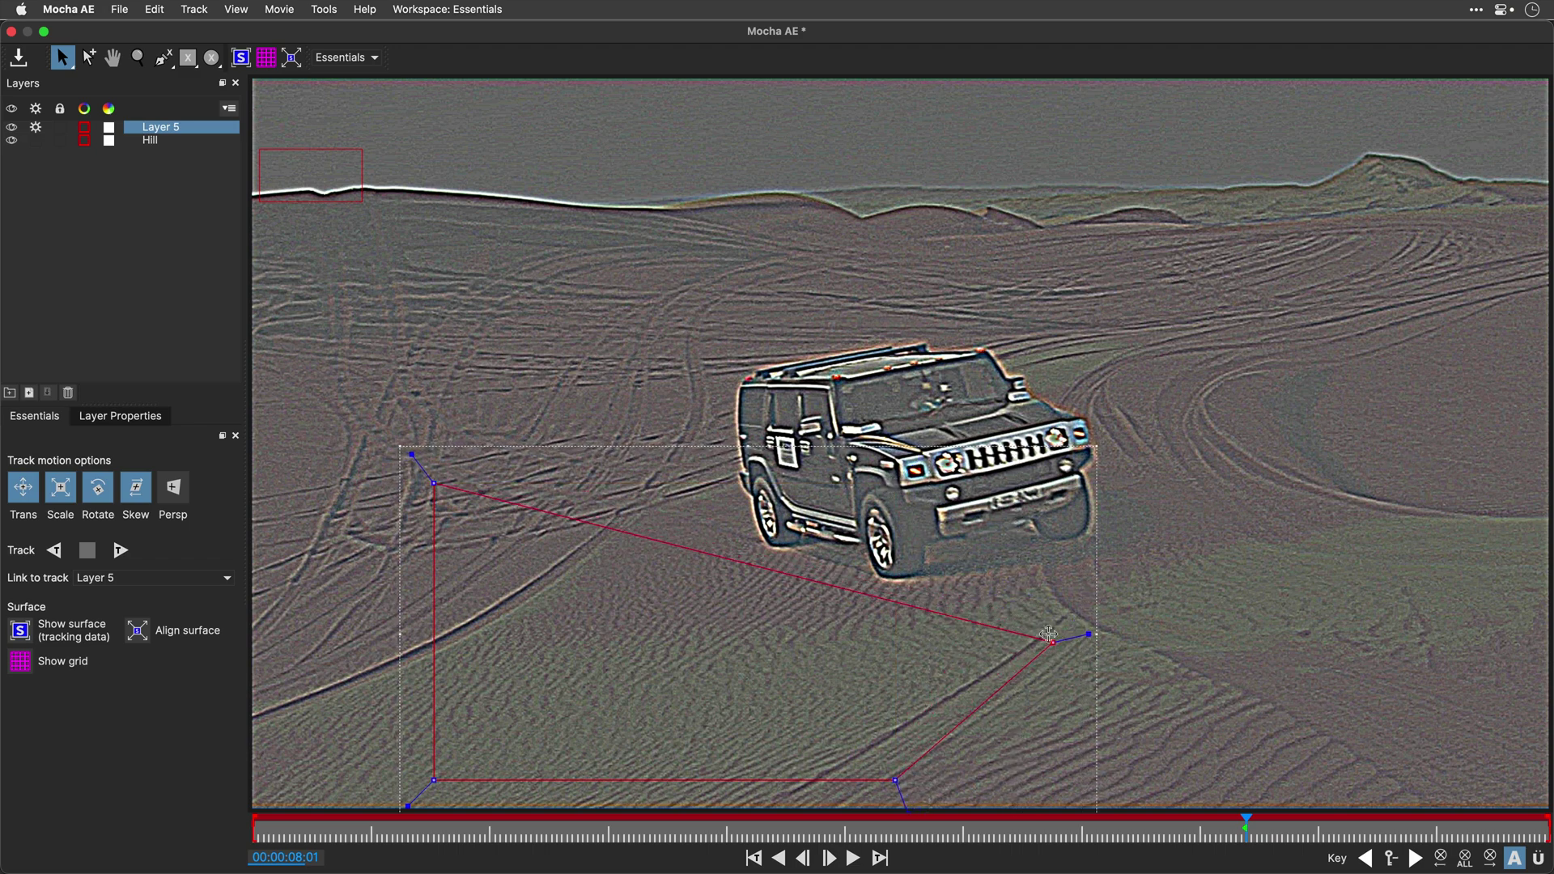
drag(434, 483, 652, 507)
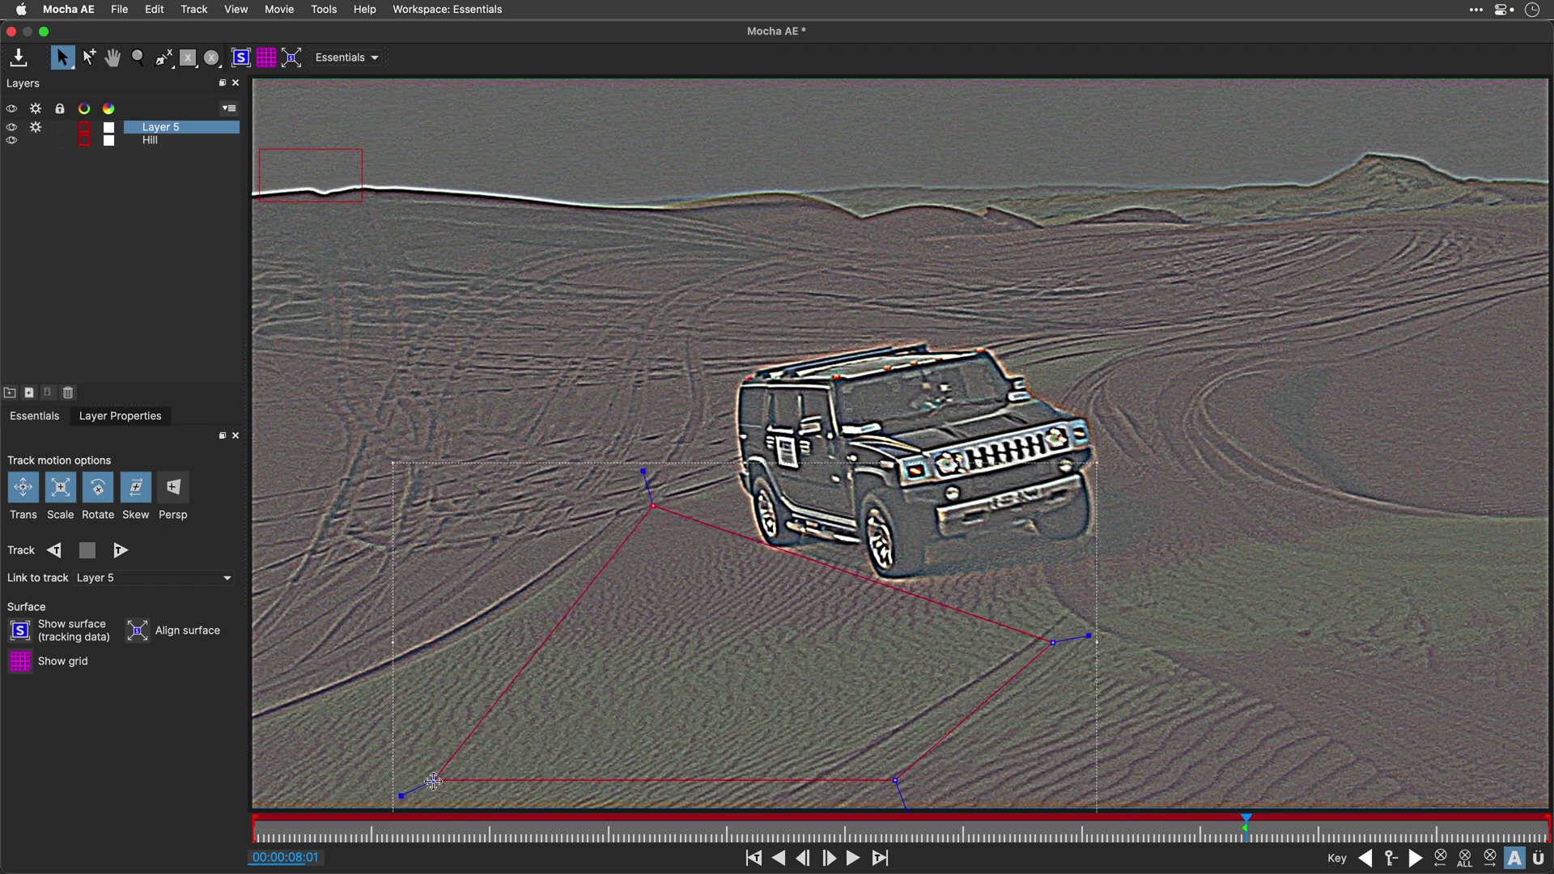
drag(433, 779, 353, 672)
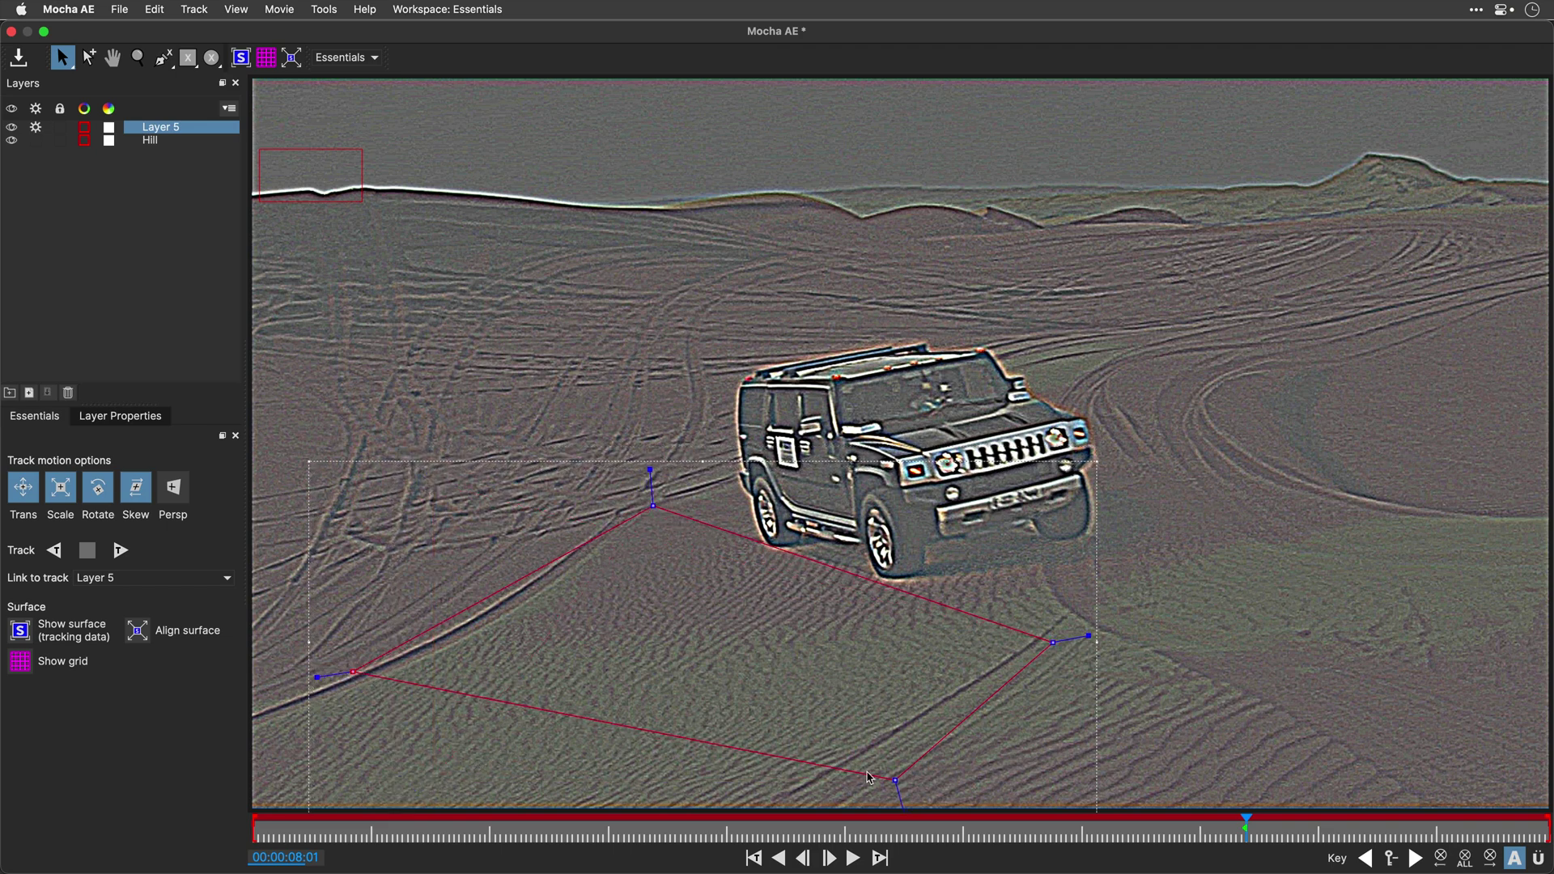
drag(895, 780, 705, 857)
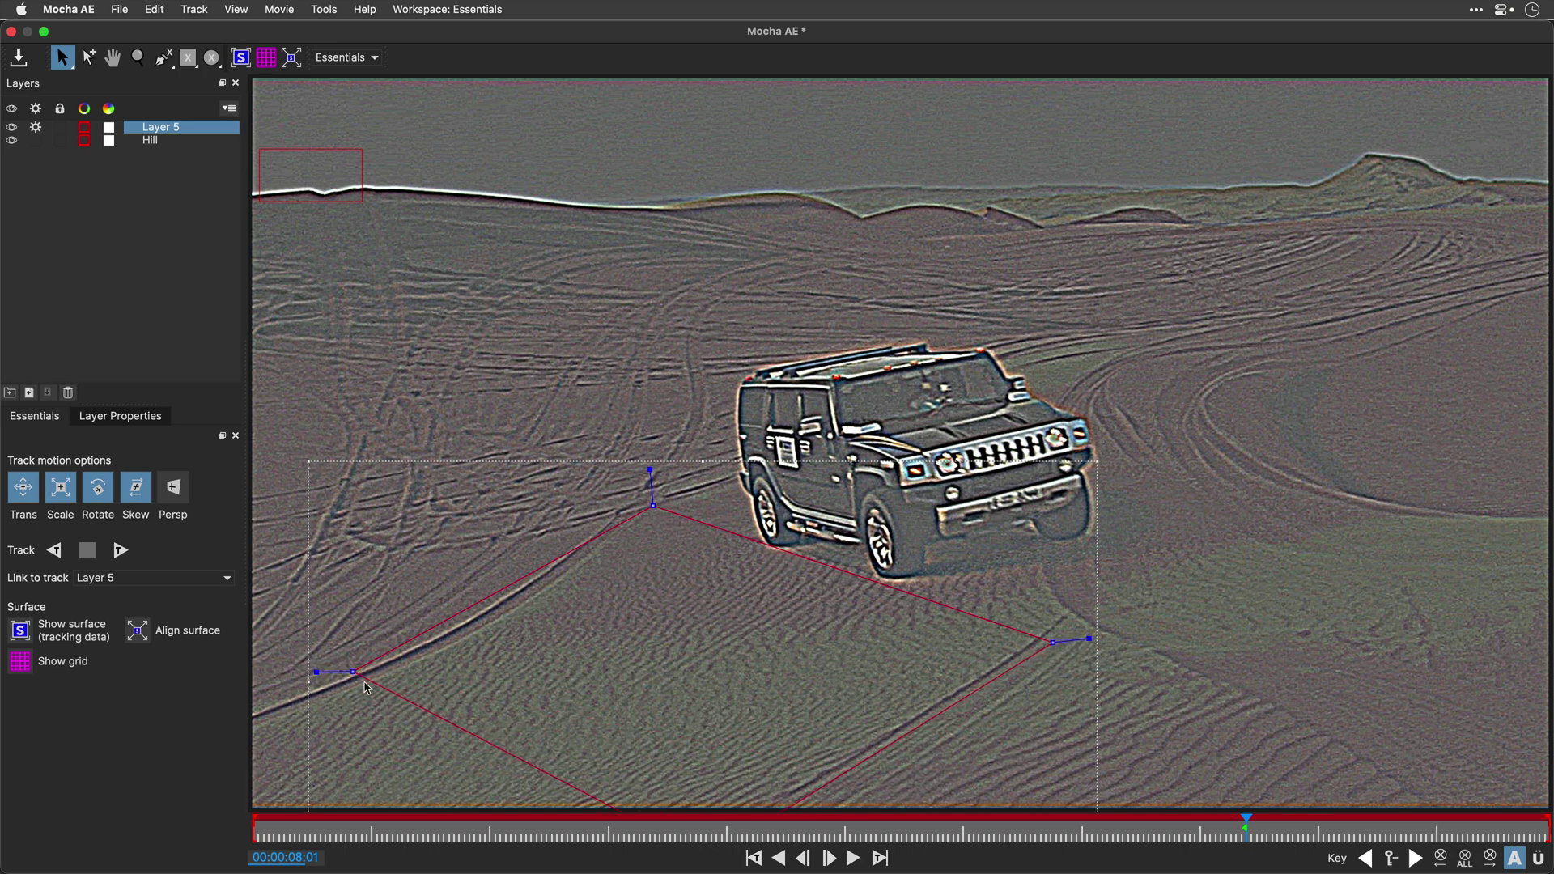
drag(352, 671, 350, 670)
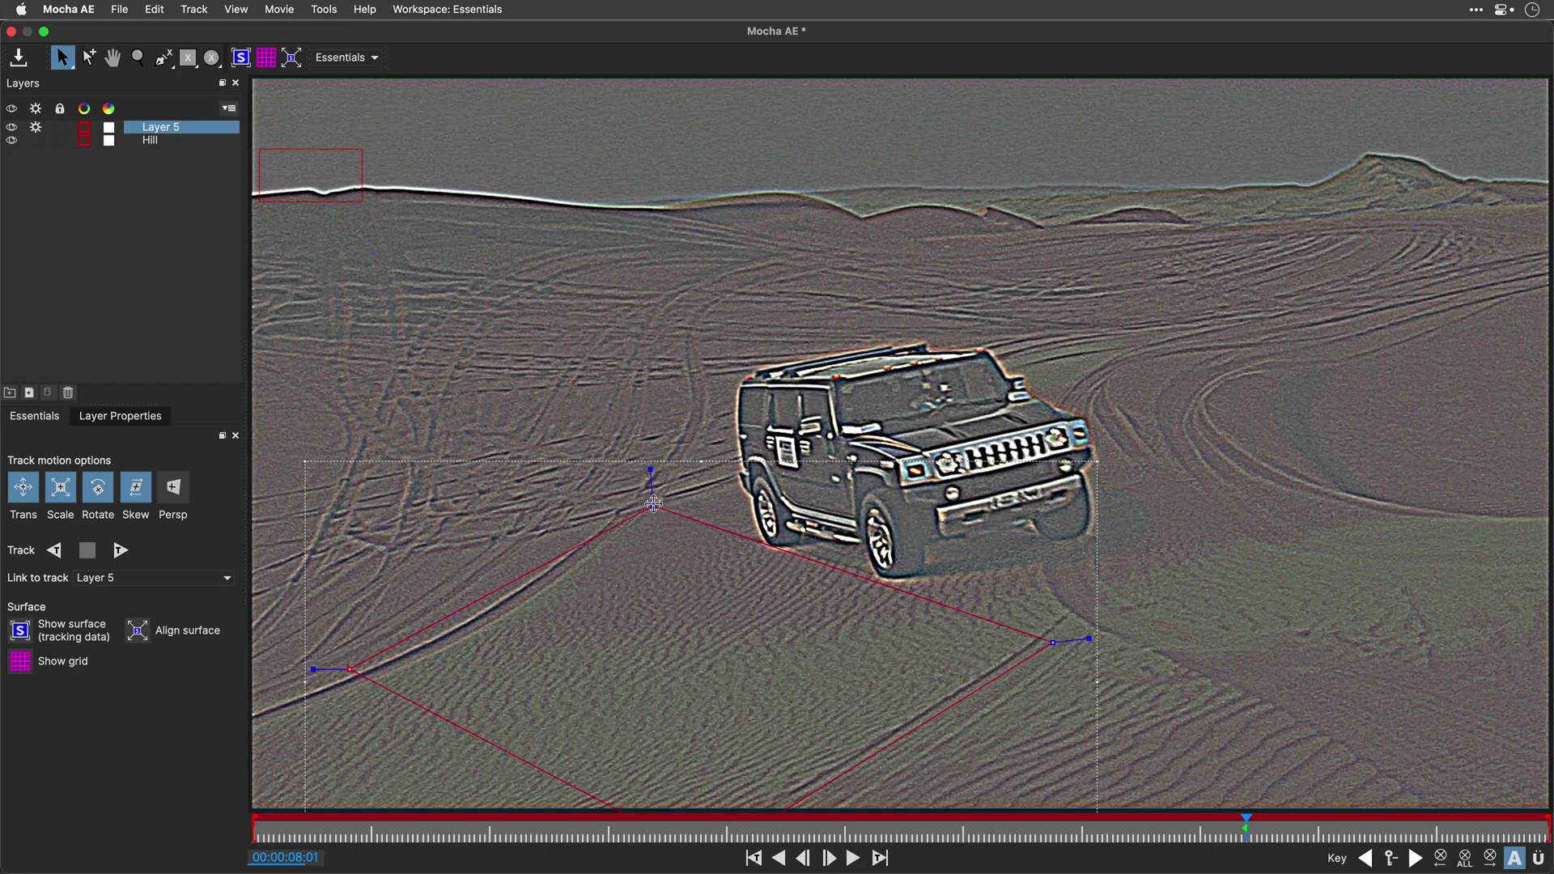
drag(653, 506, 643, 514)
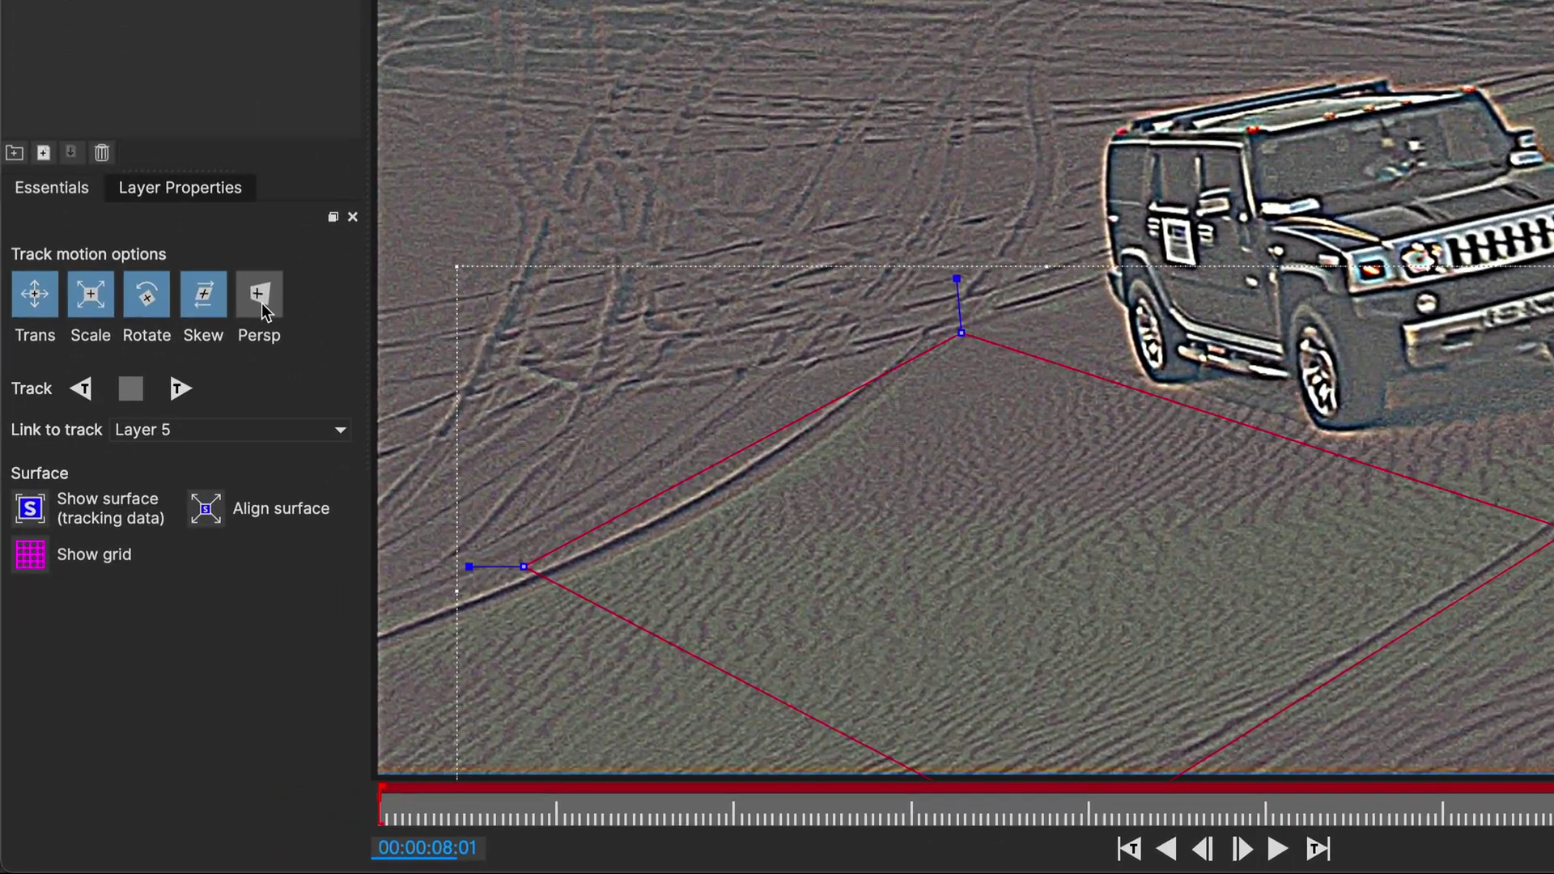
Track Layer 5 forward, then backward, stopping at 00:00:03:16
click(179, 388)
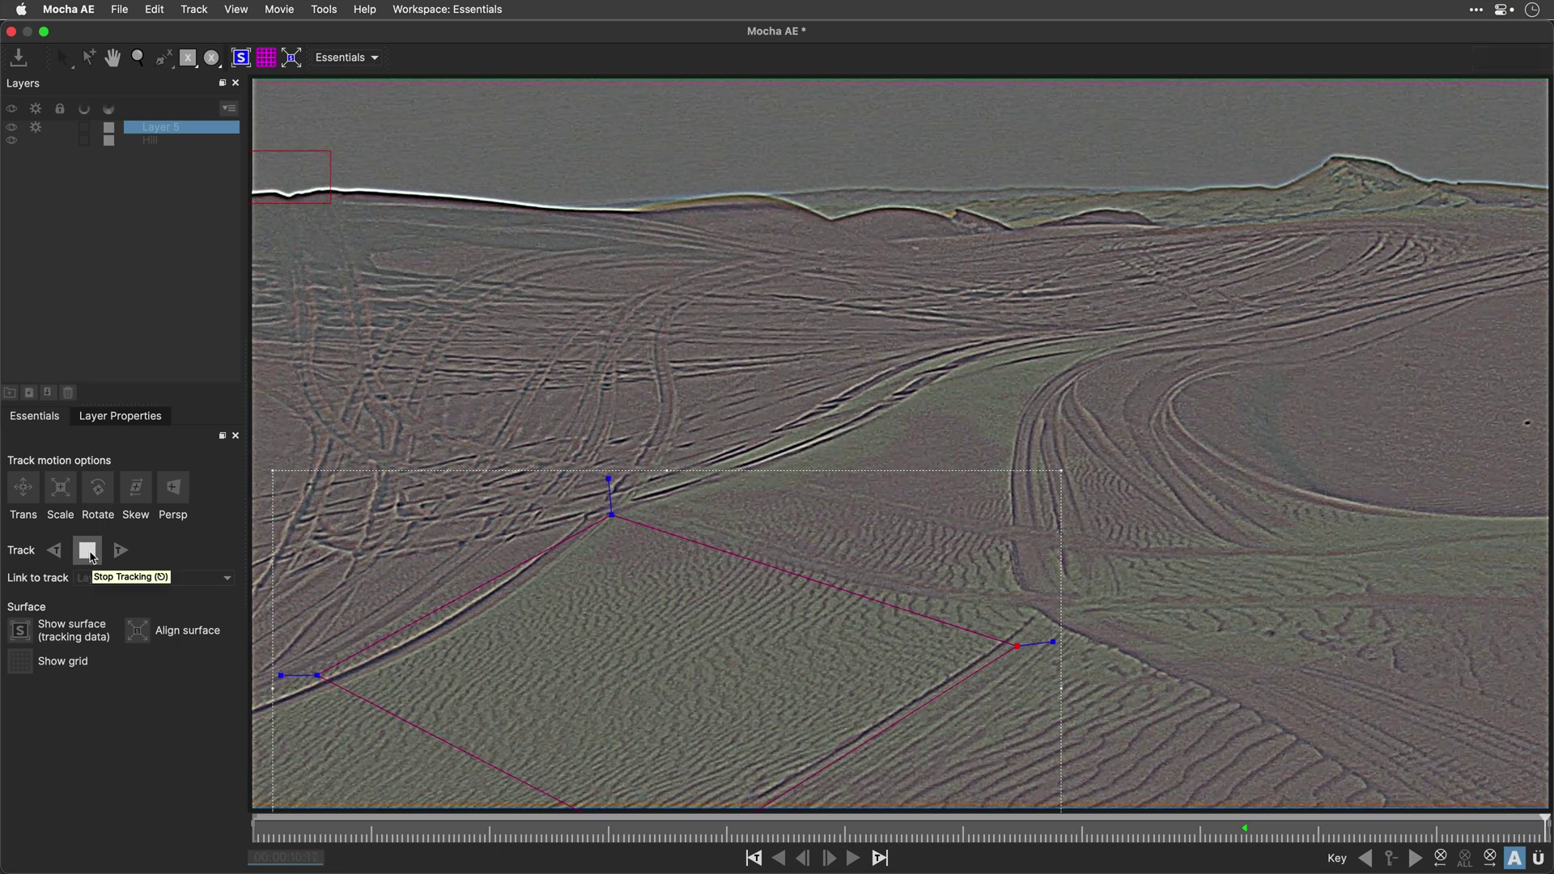
click(1365, 858)
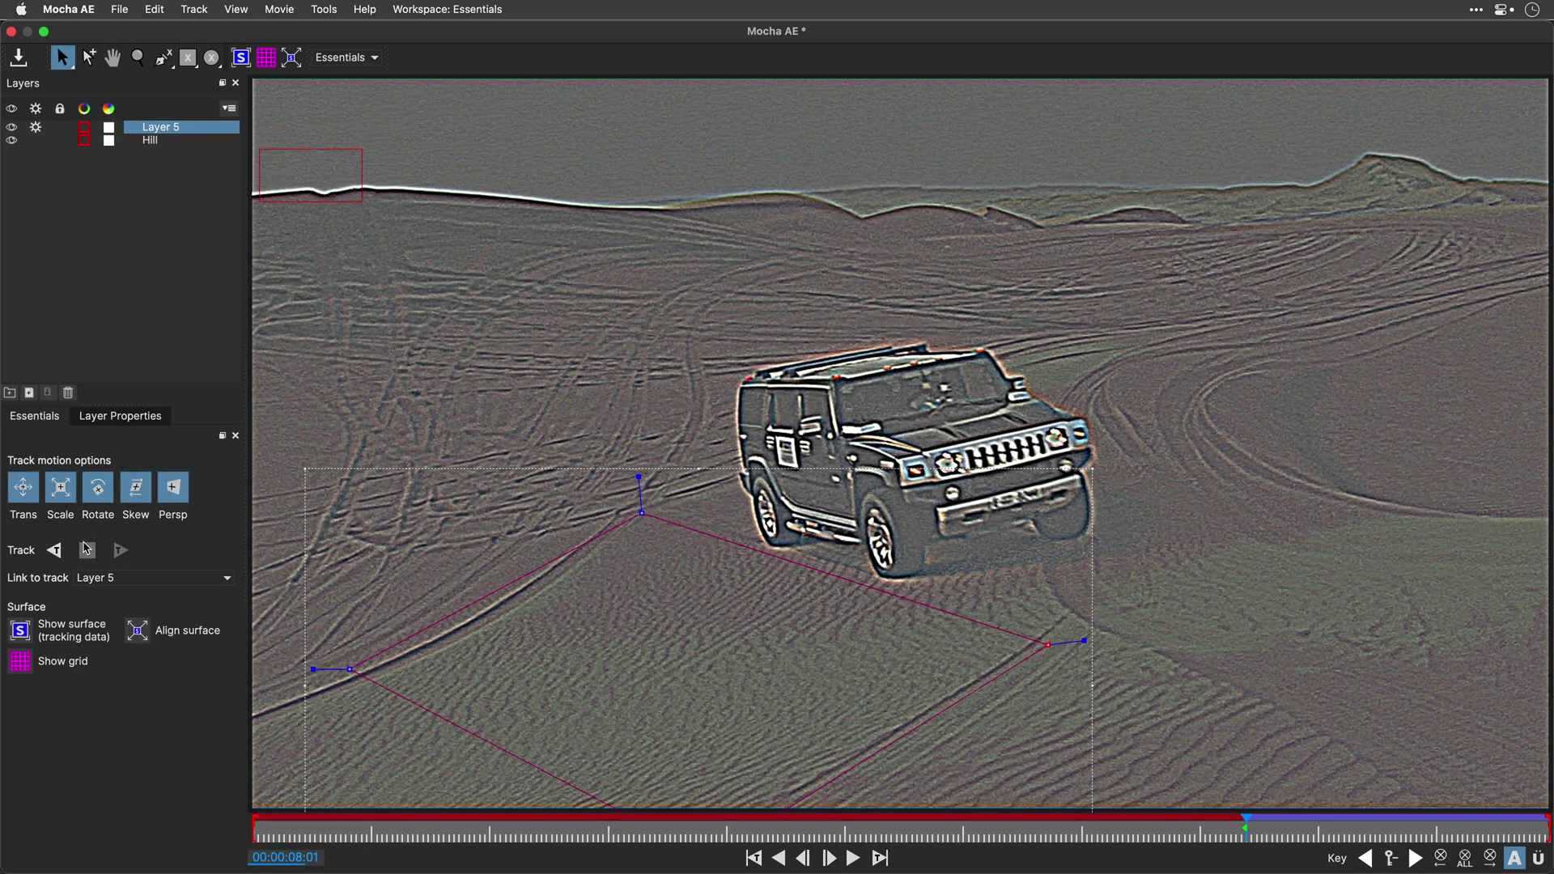
click(55, 551)
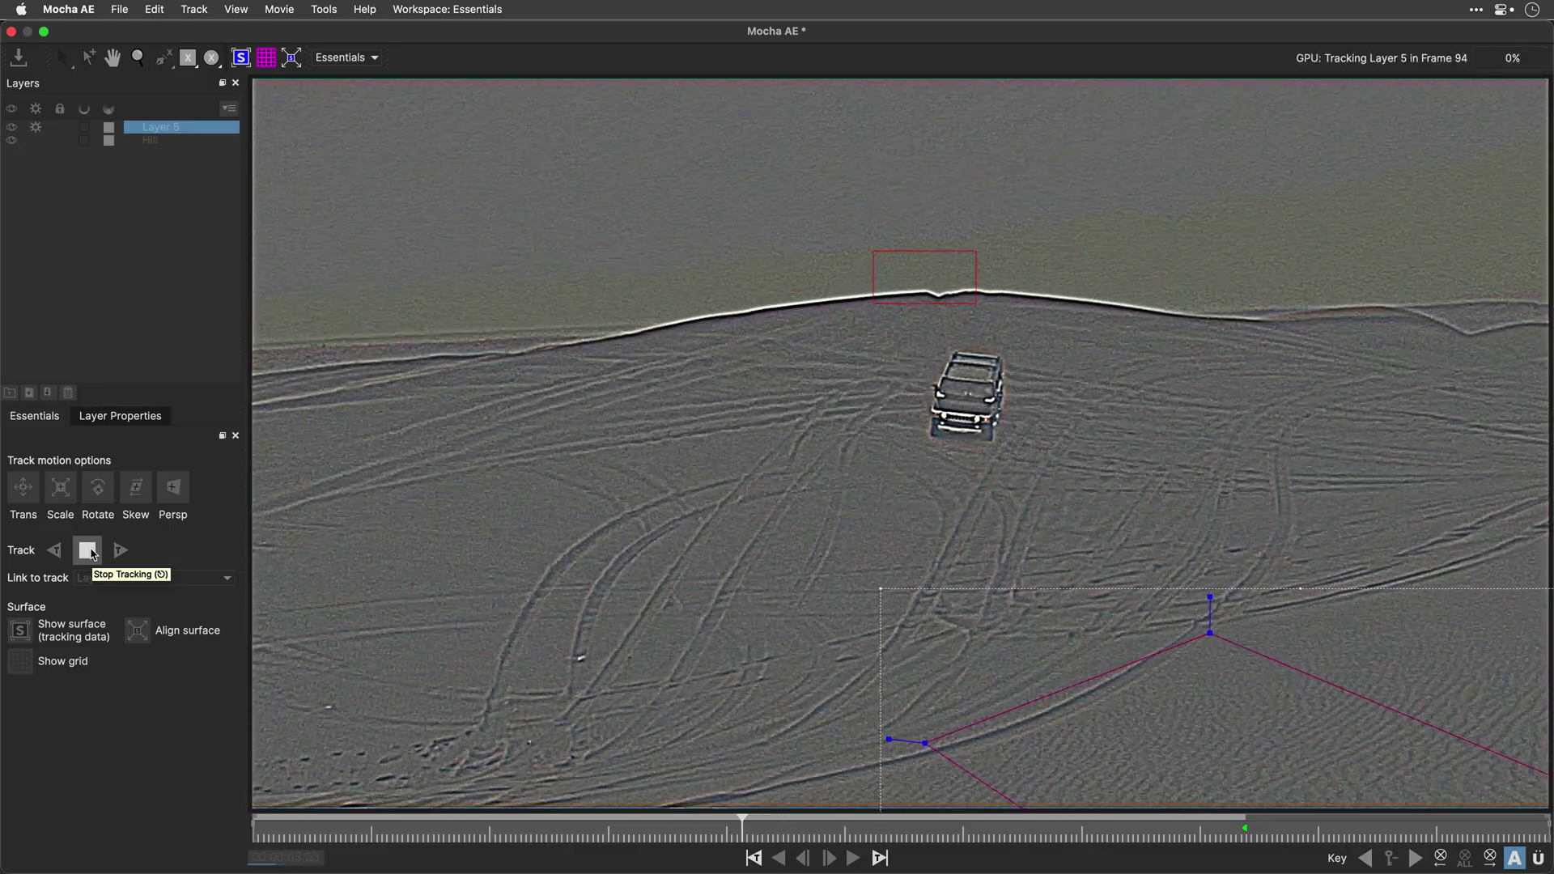
click(88, 550)
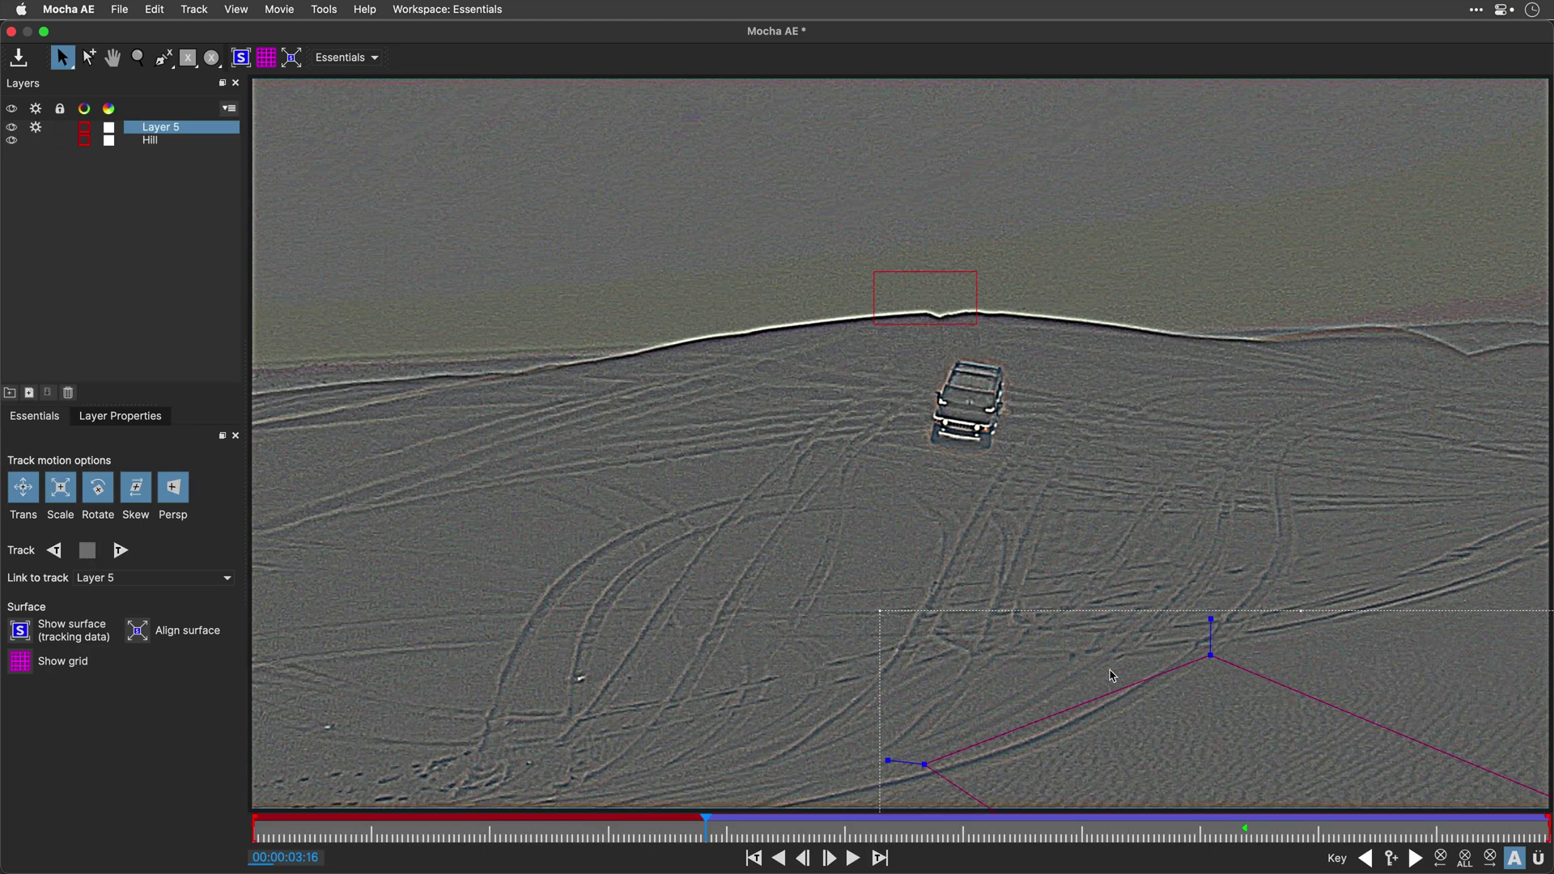
key(x)
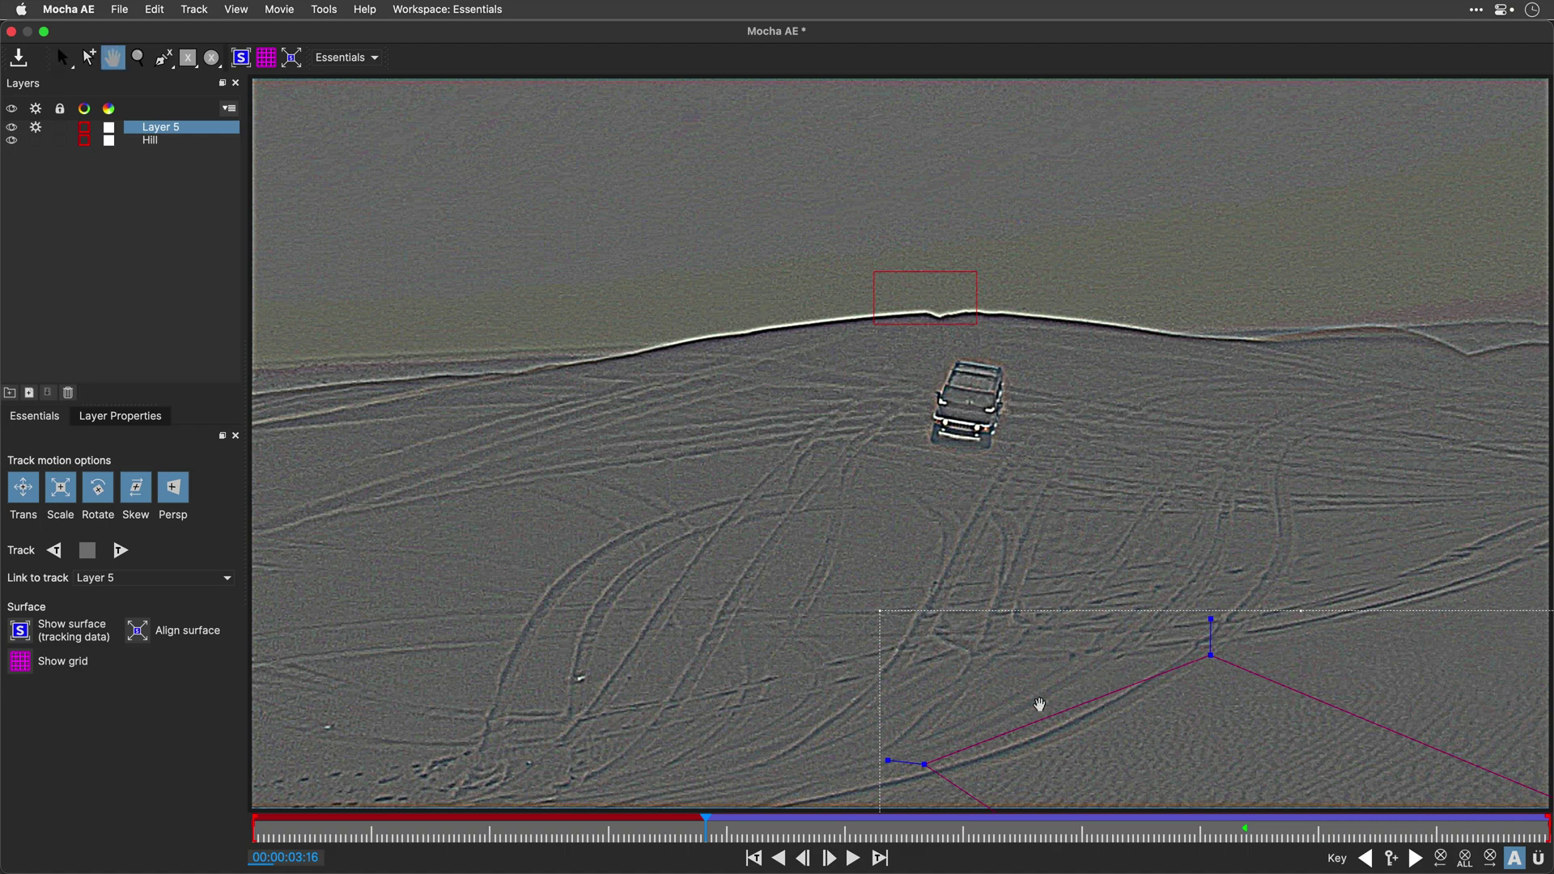
Pull the sand shape's bottom, right and top vertices back onto the footage at 00:00:03:16
drag(1041, 712, 760, 392)
key(s)
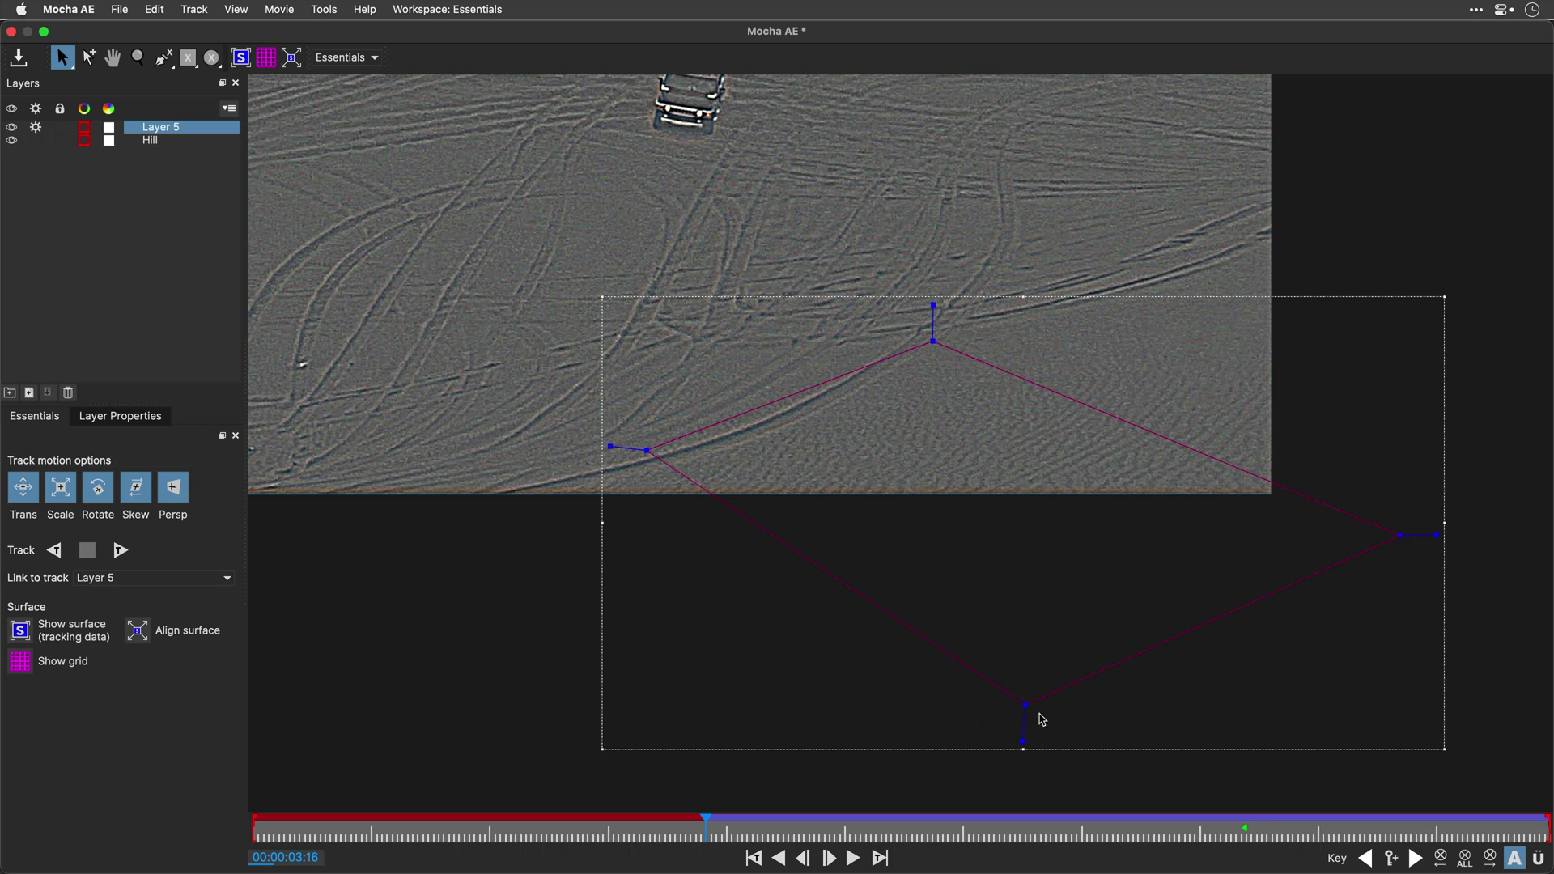
drag(1025, 706, 735, 489)
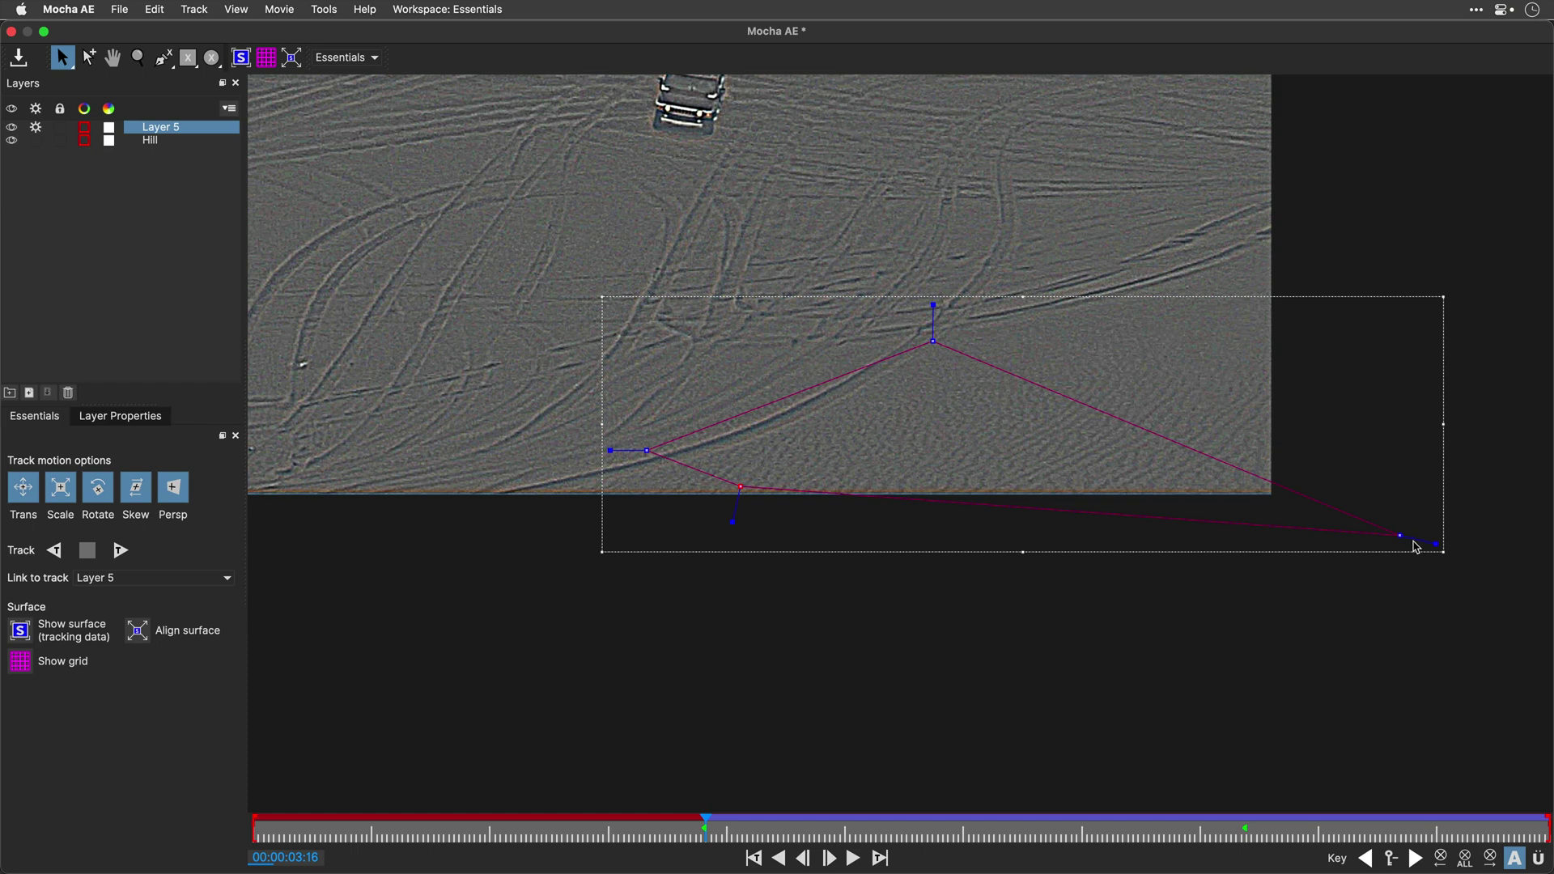
drag(1414, 544, 1260, 481)
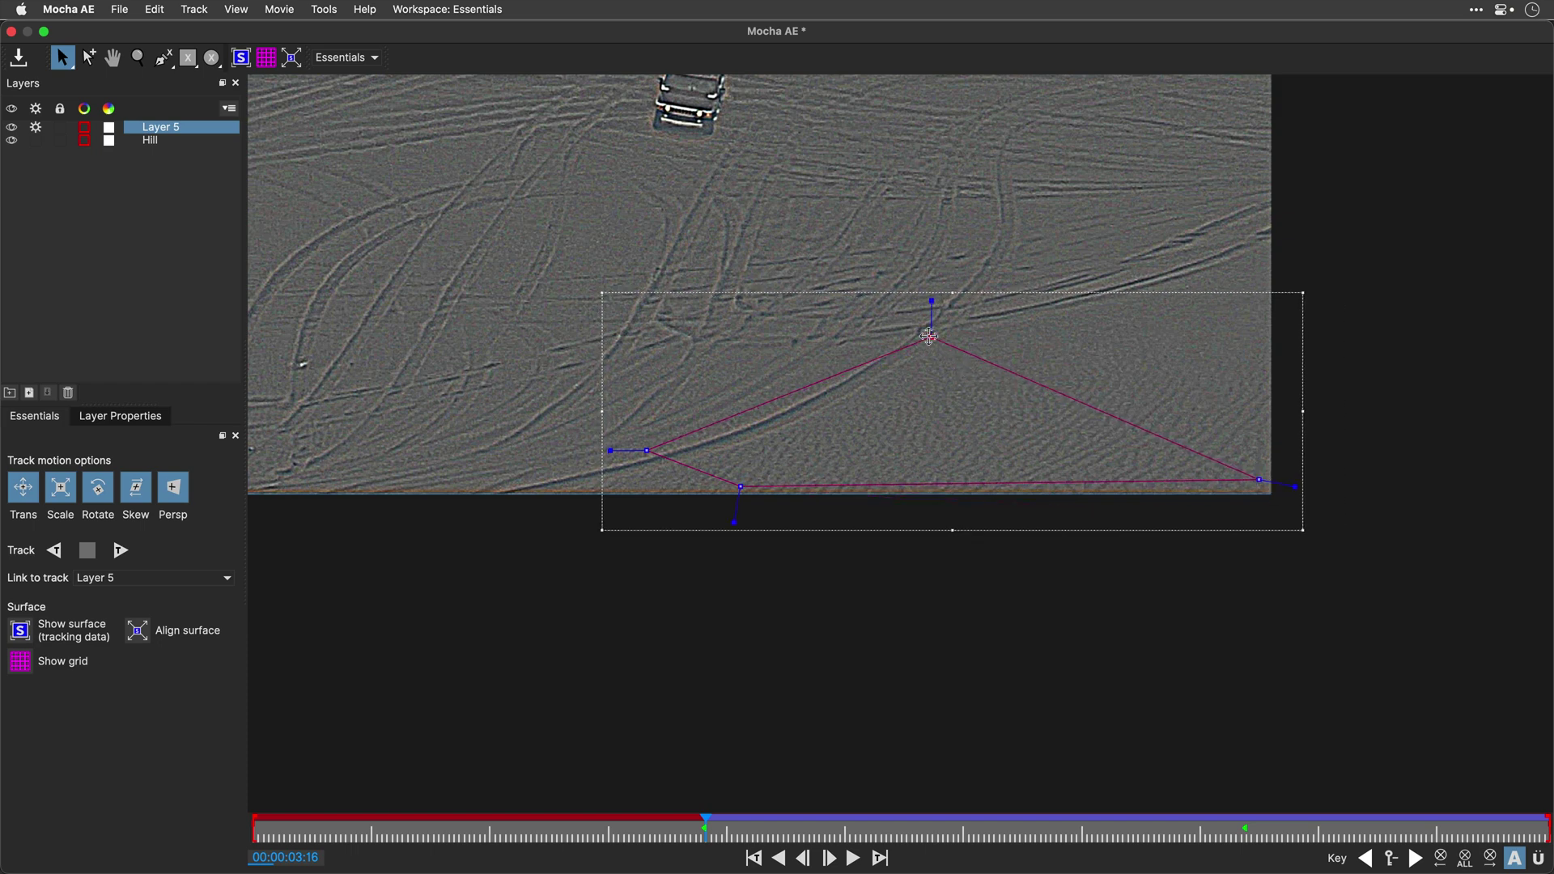
drag(934, 343, 1014, 239)
drag(647, 451, 596, 357)
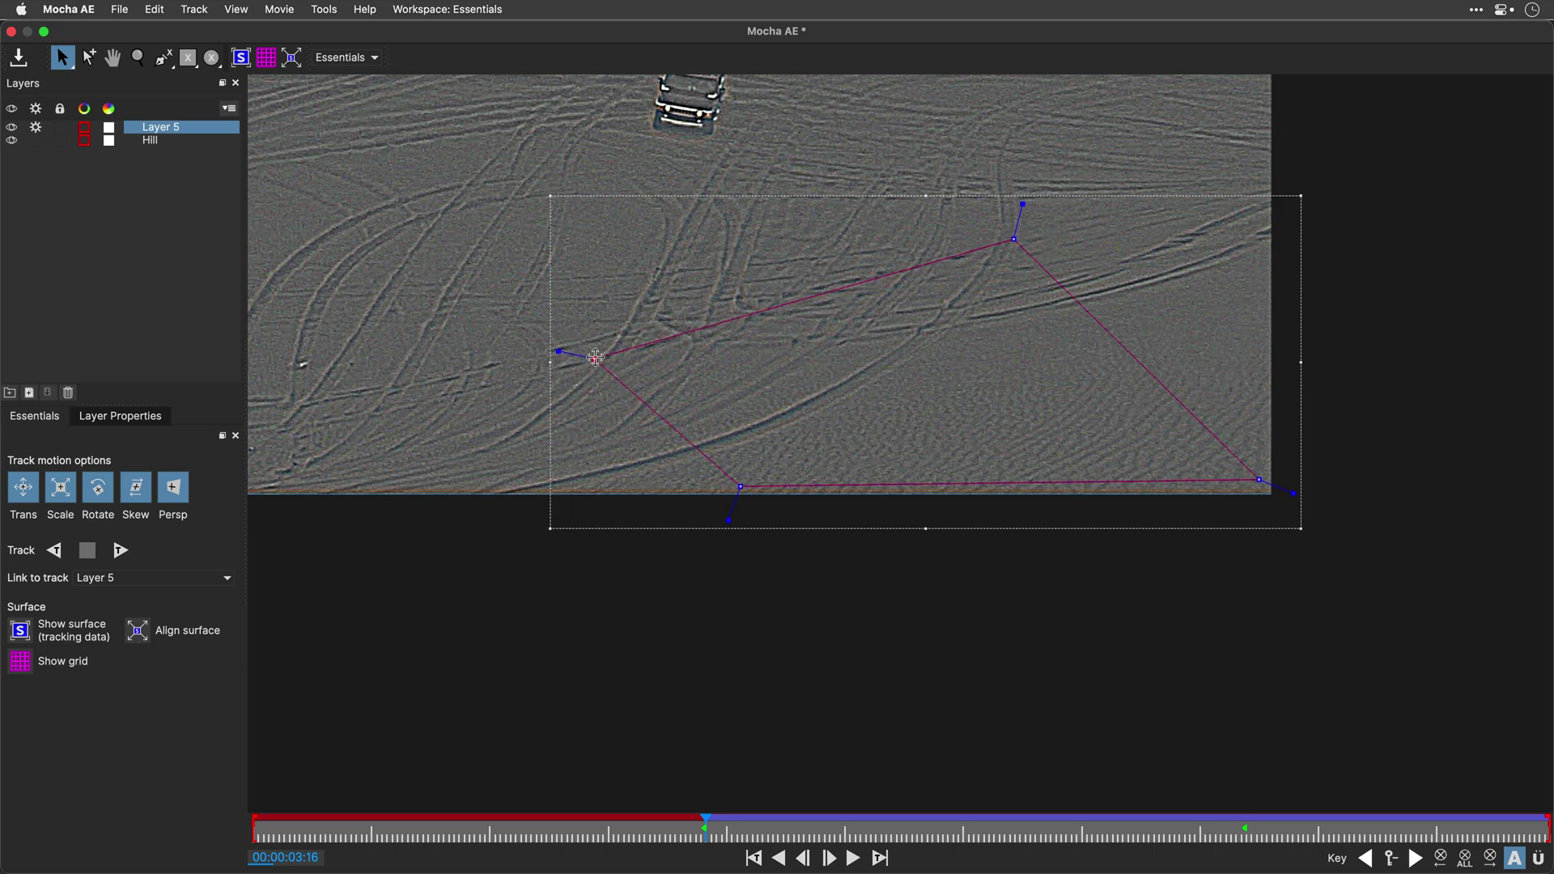
Refine the left, bottom and top-left vertices, then track the shape backward to frame 0
key(x)
drag(827, 368, 991, 558)
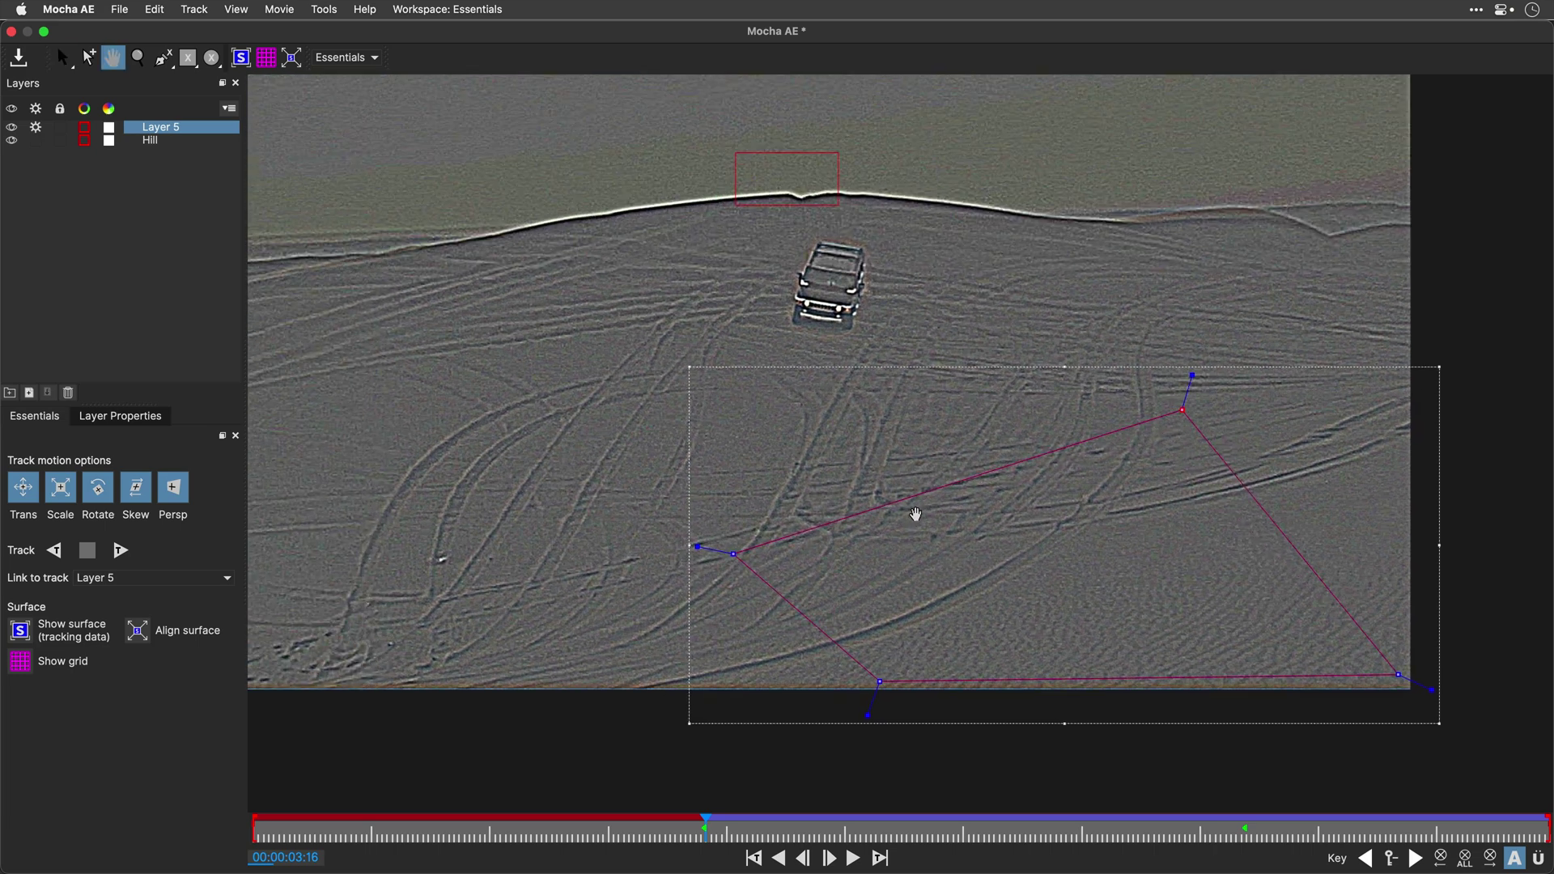
key(s)
drag(811, 593, 752, 529)
drag(958, 723, 759, 721)
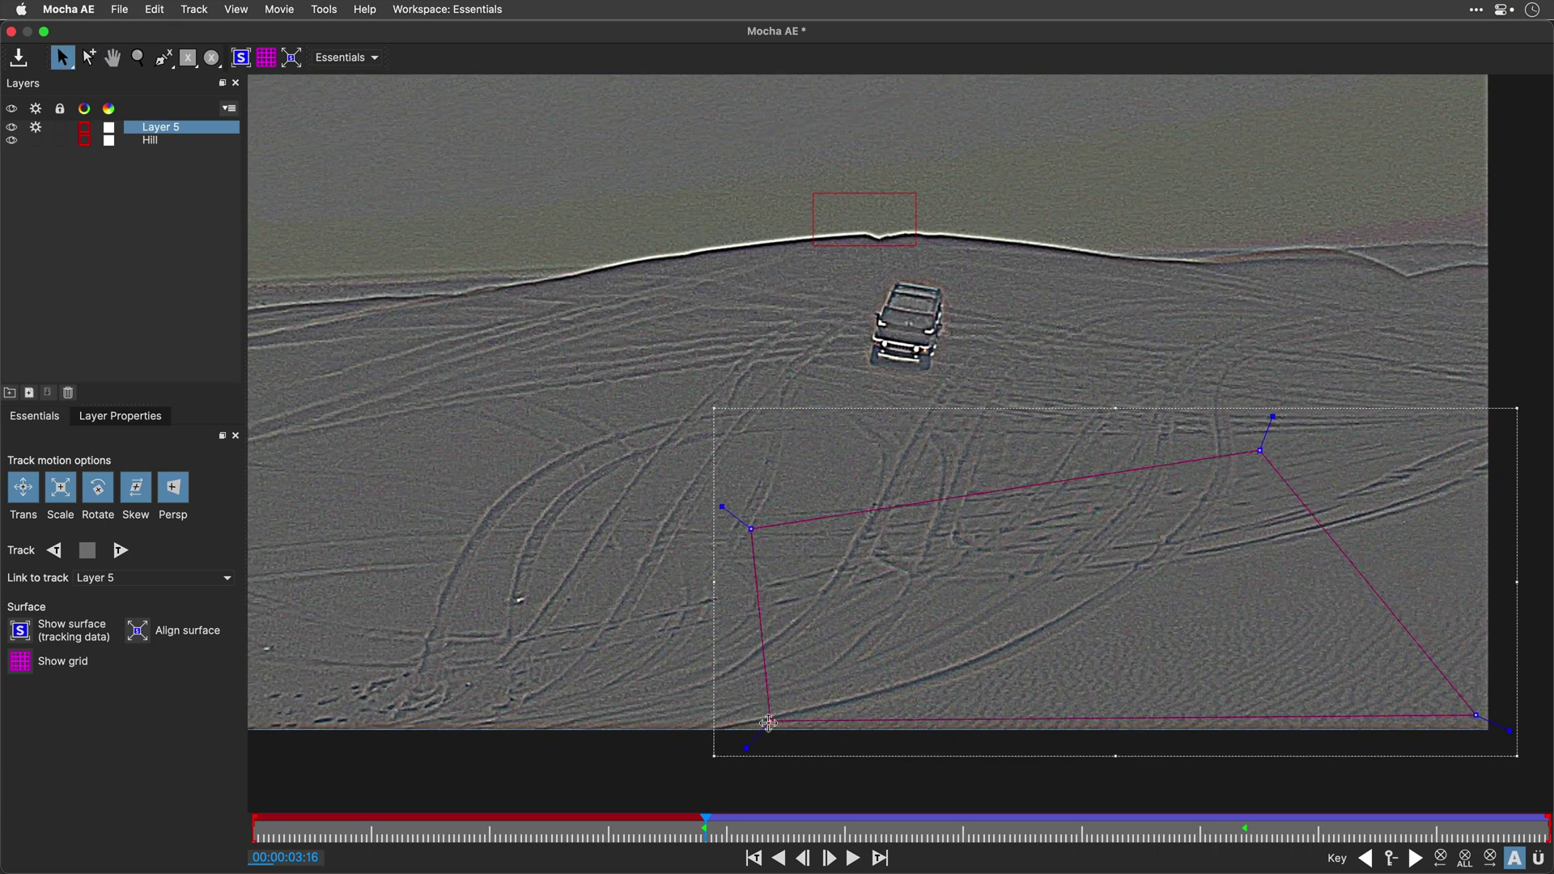
drag(750, 529, 741, 467)
drag(1474, 714, 1404, 694)
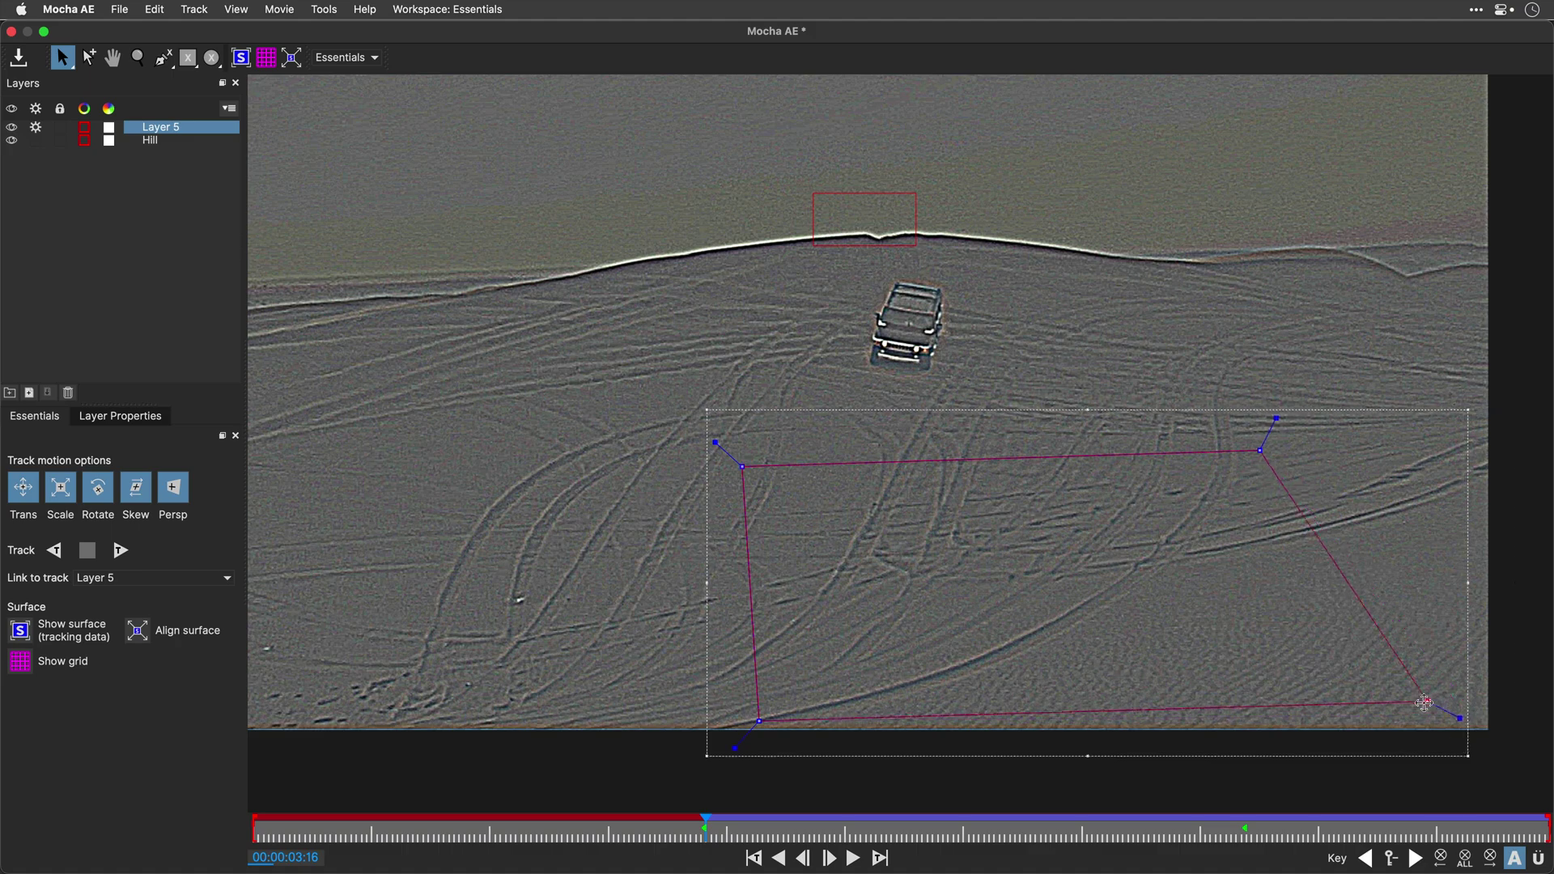
key(z)
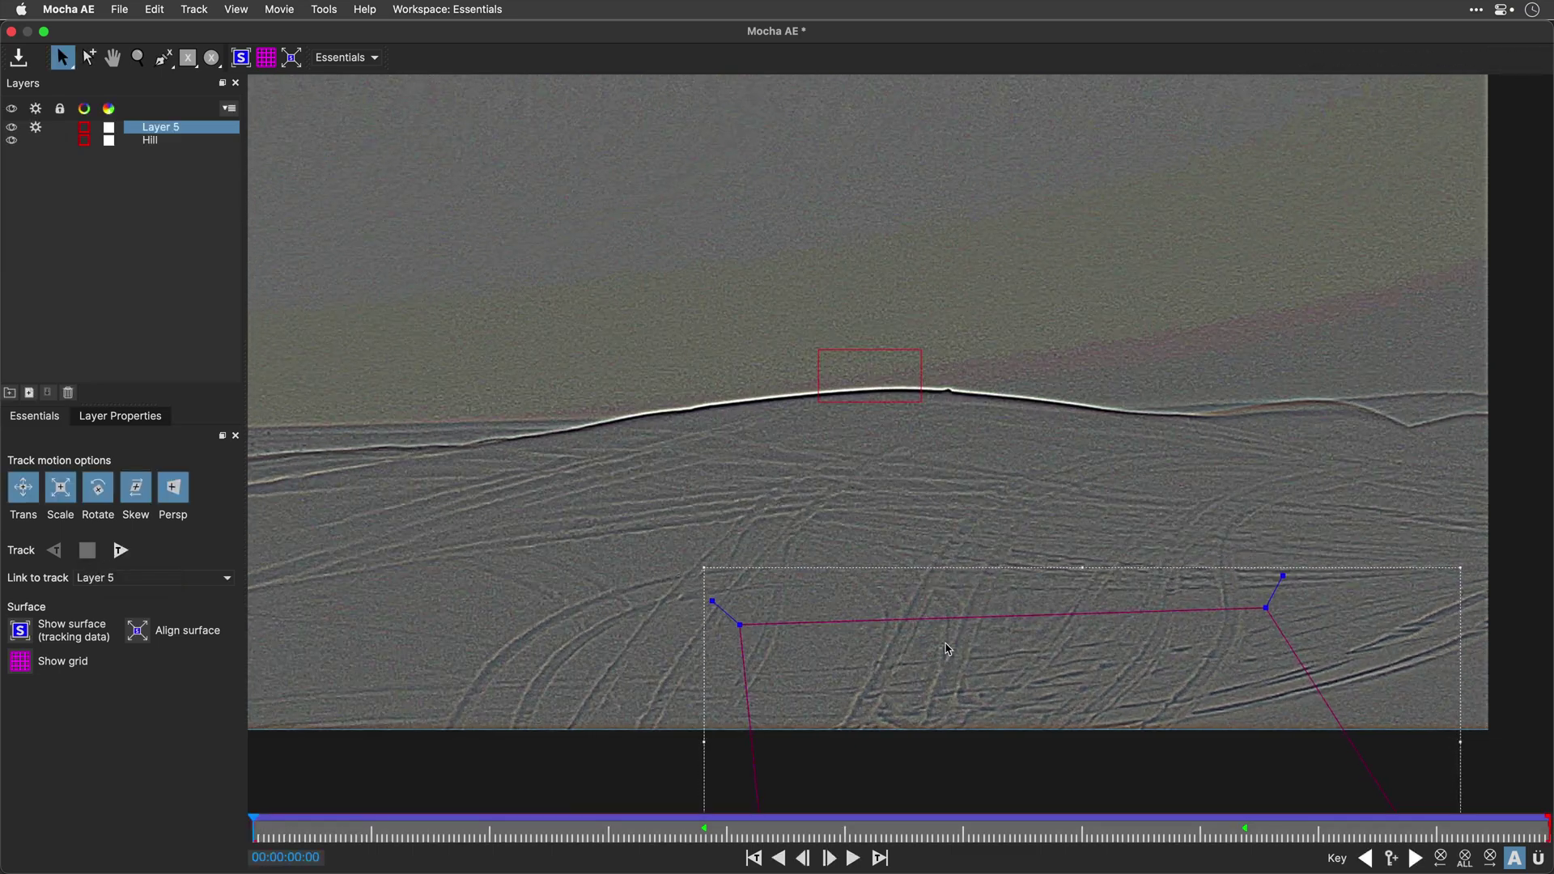
scroll(847, 592, down, 2)
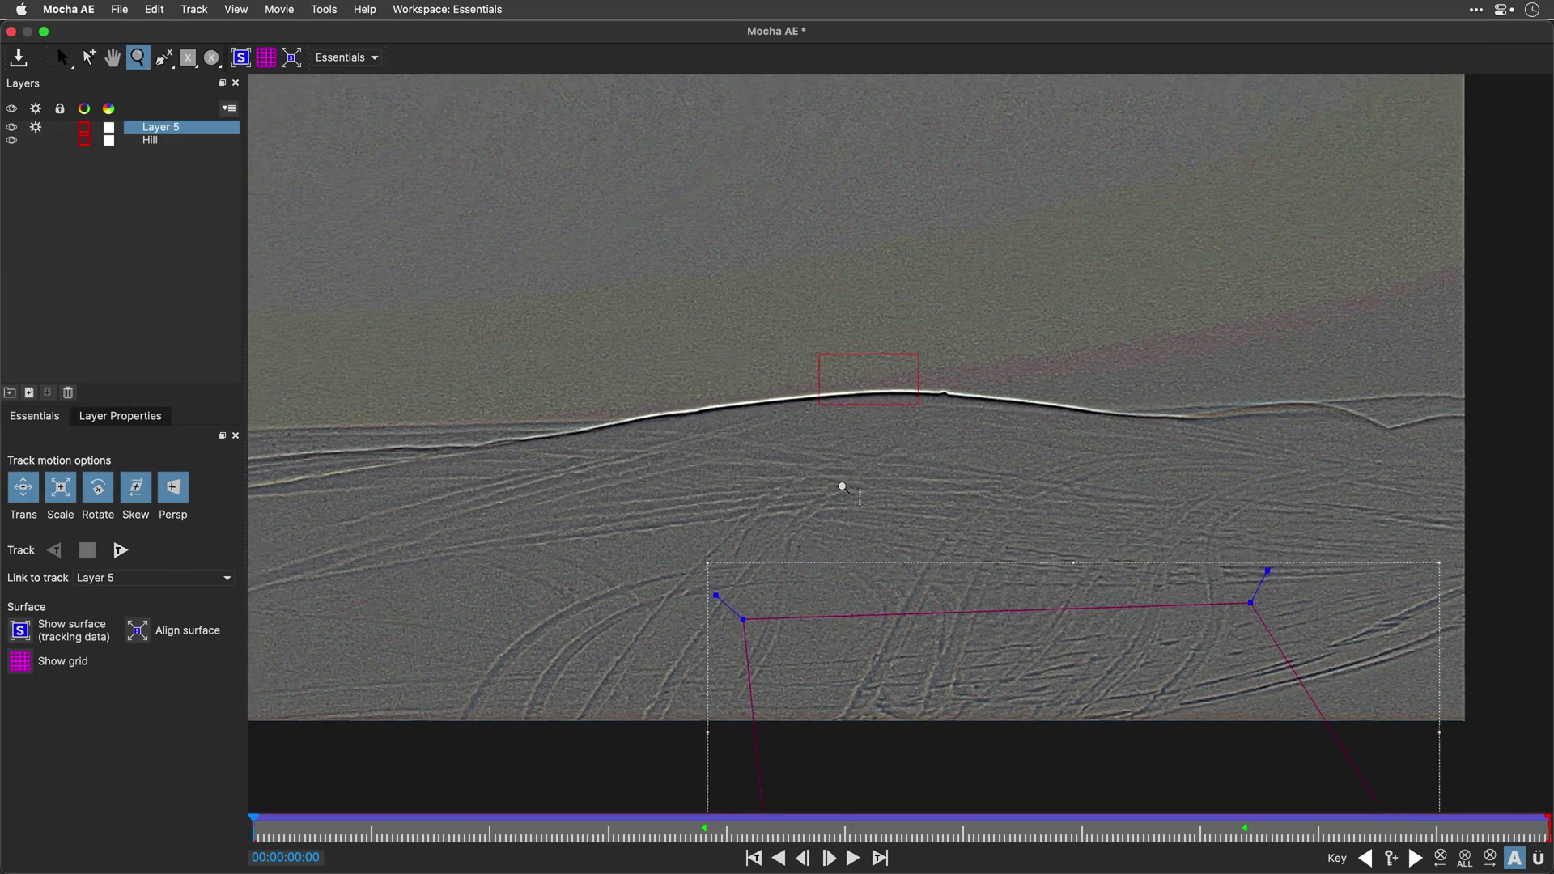
At 00:00:08:01, show the surface and drag its four corners onto the sand beside the Jeep
key(x)
drag(879, 521, 940, 533)
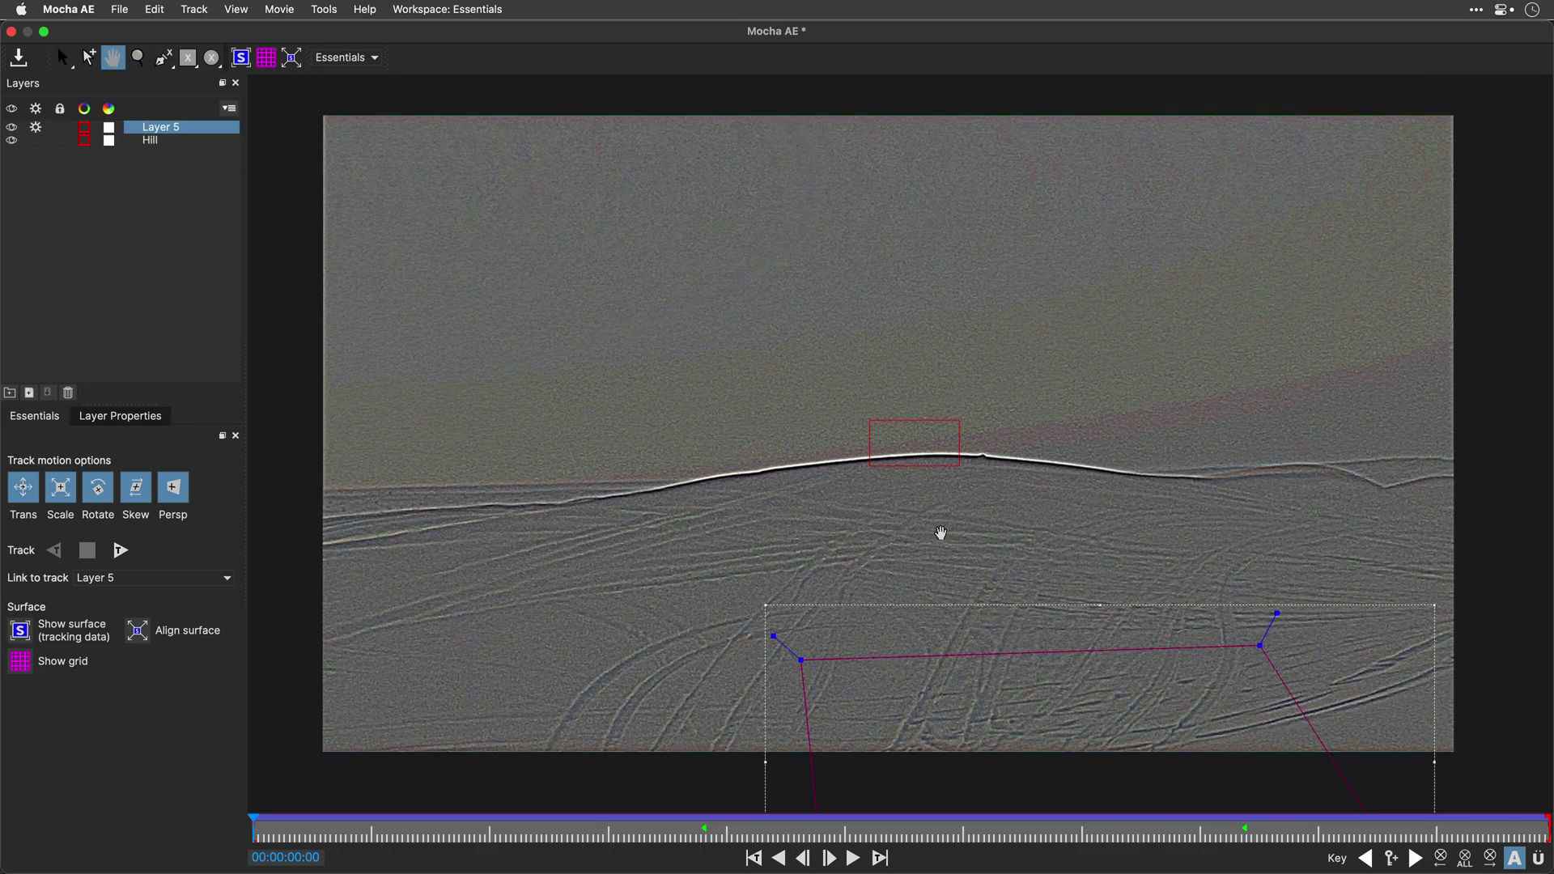
drag(705, 830, 1242, 830)
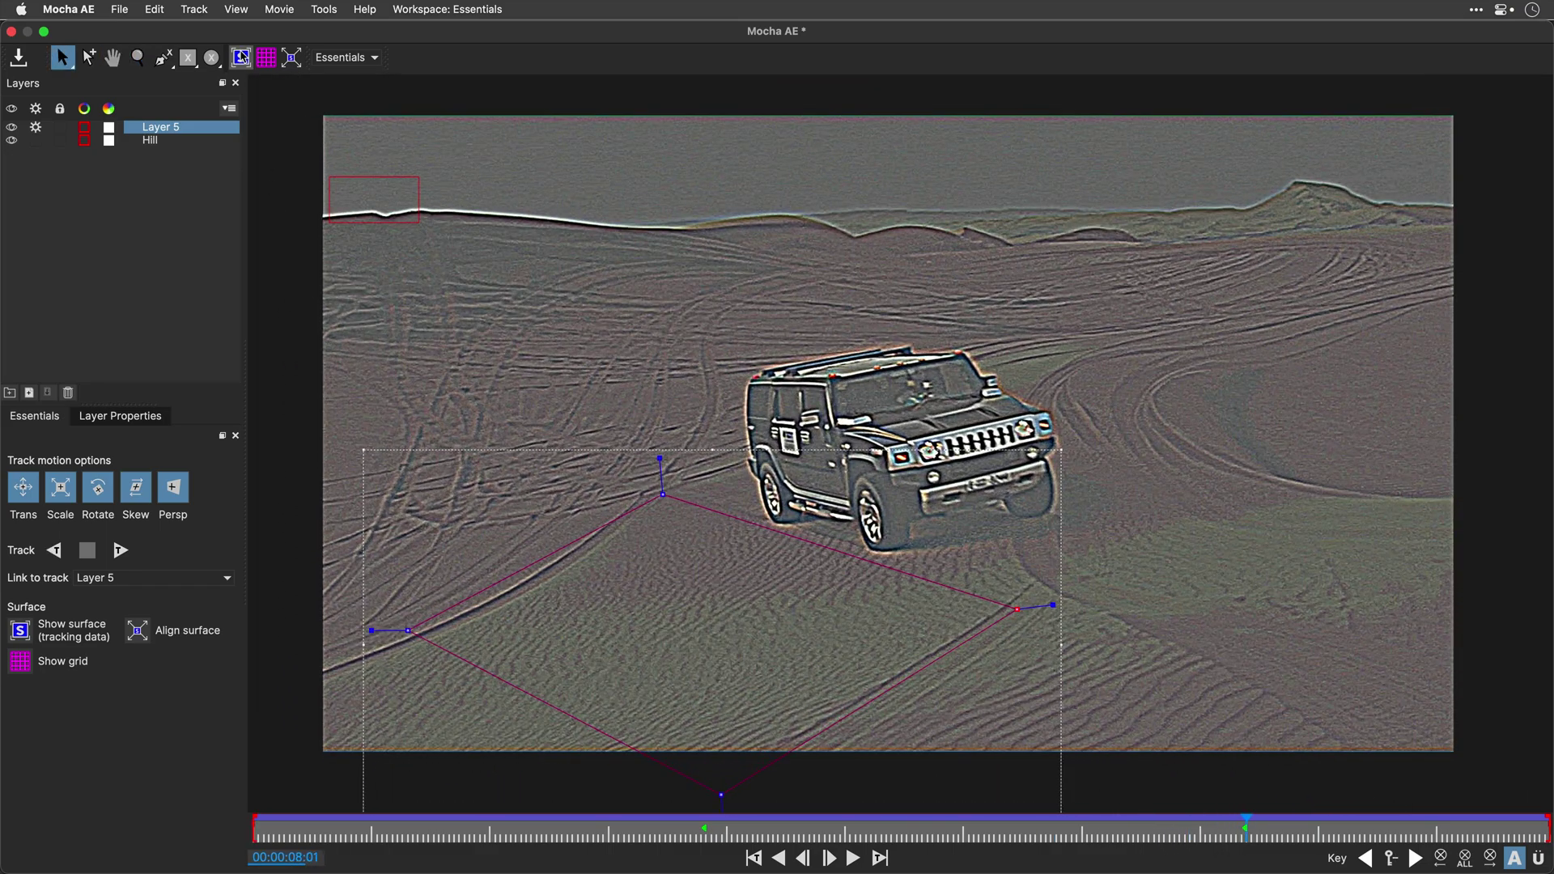
click(240, 58)
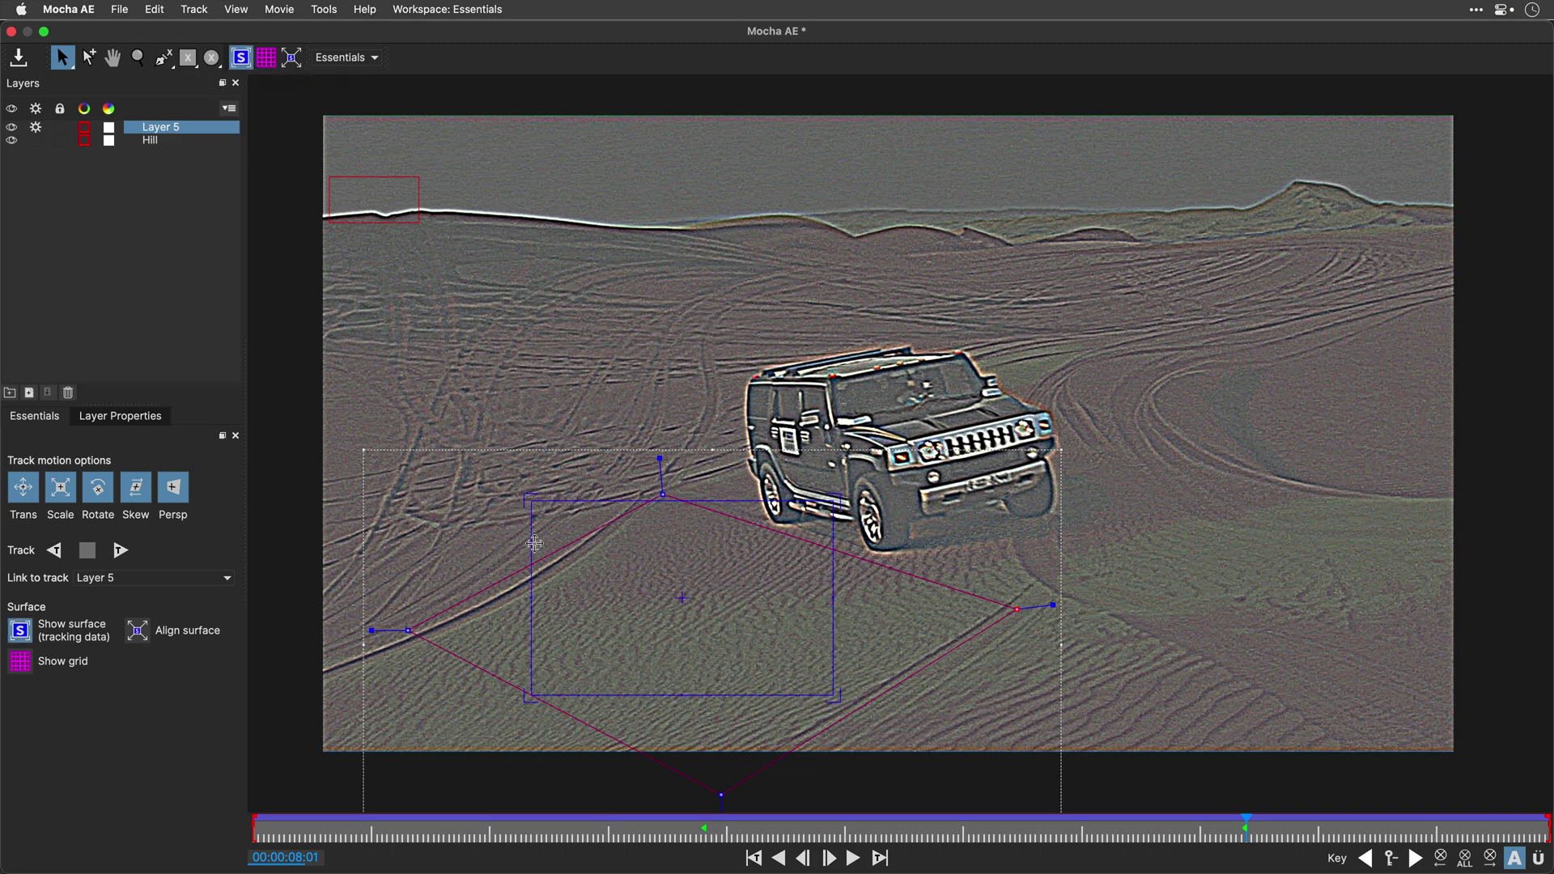
drag(531, 501, 676, 497)
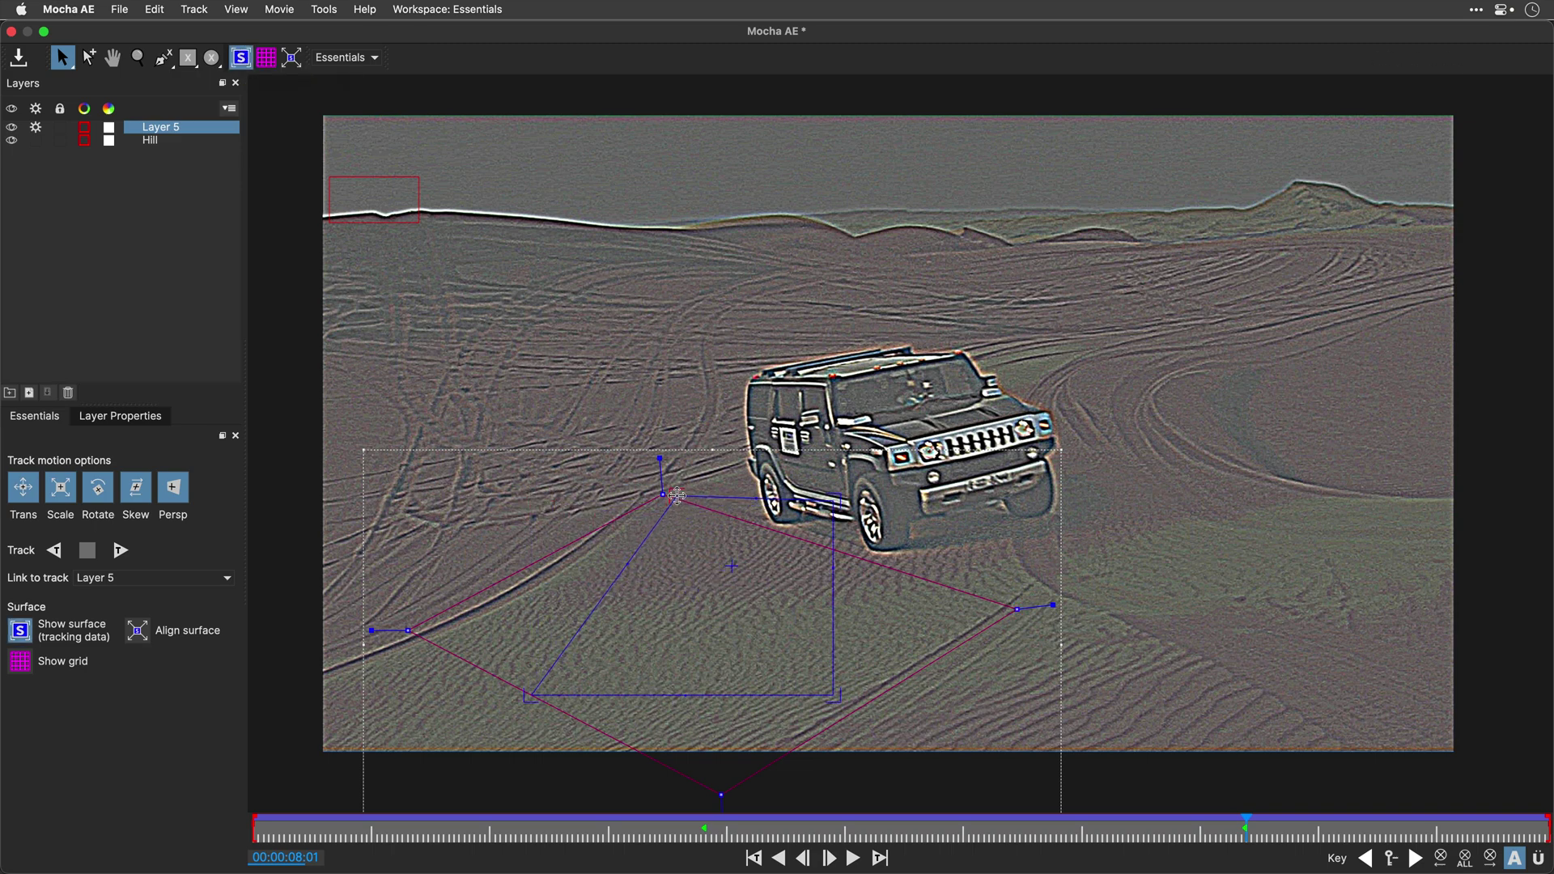
drag(834, 503, 1018, 595)
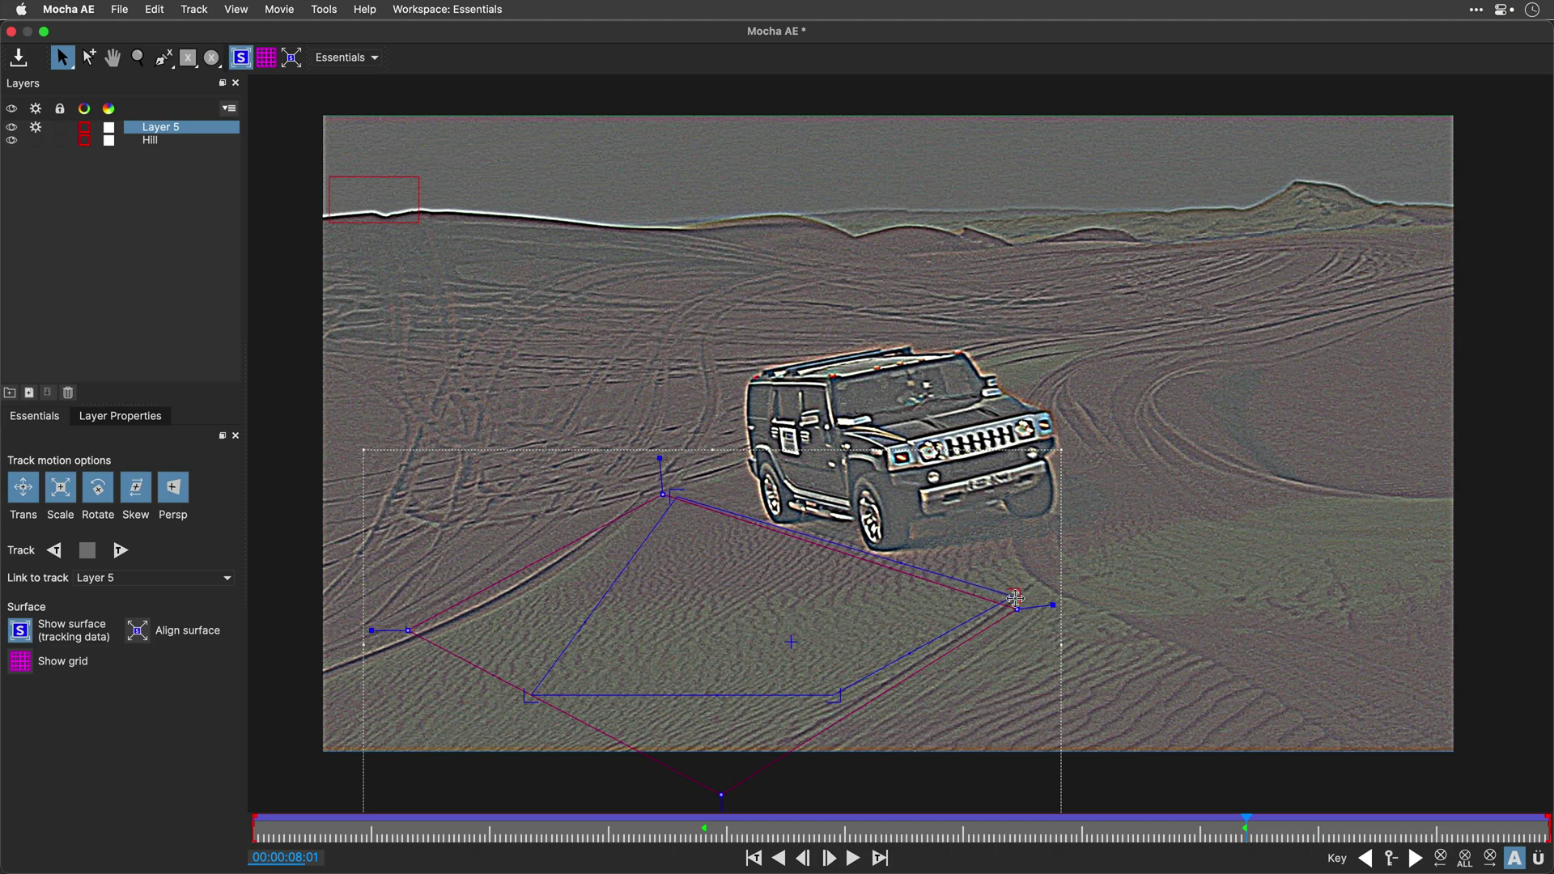
drag(681, 495, 688, 488)
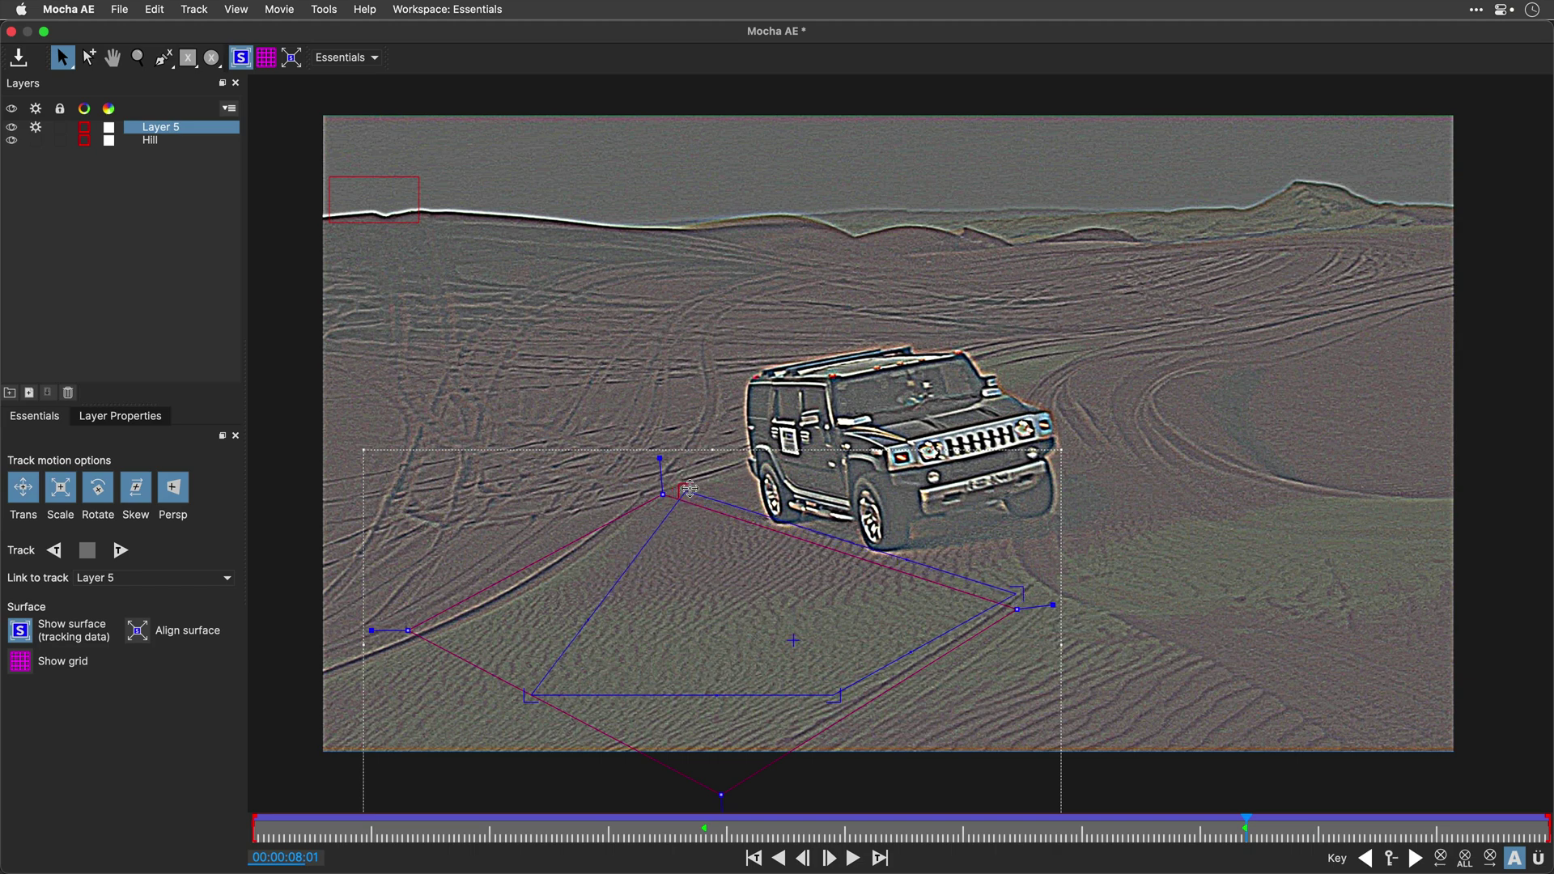
drag(531, 695, 411, 644)
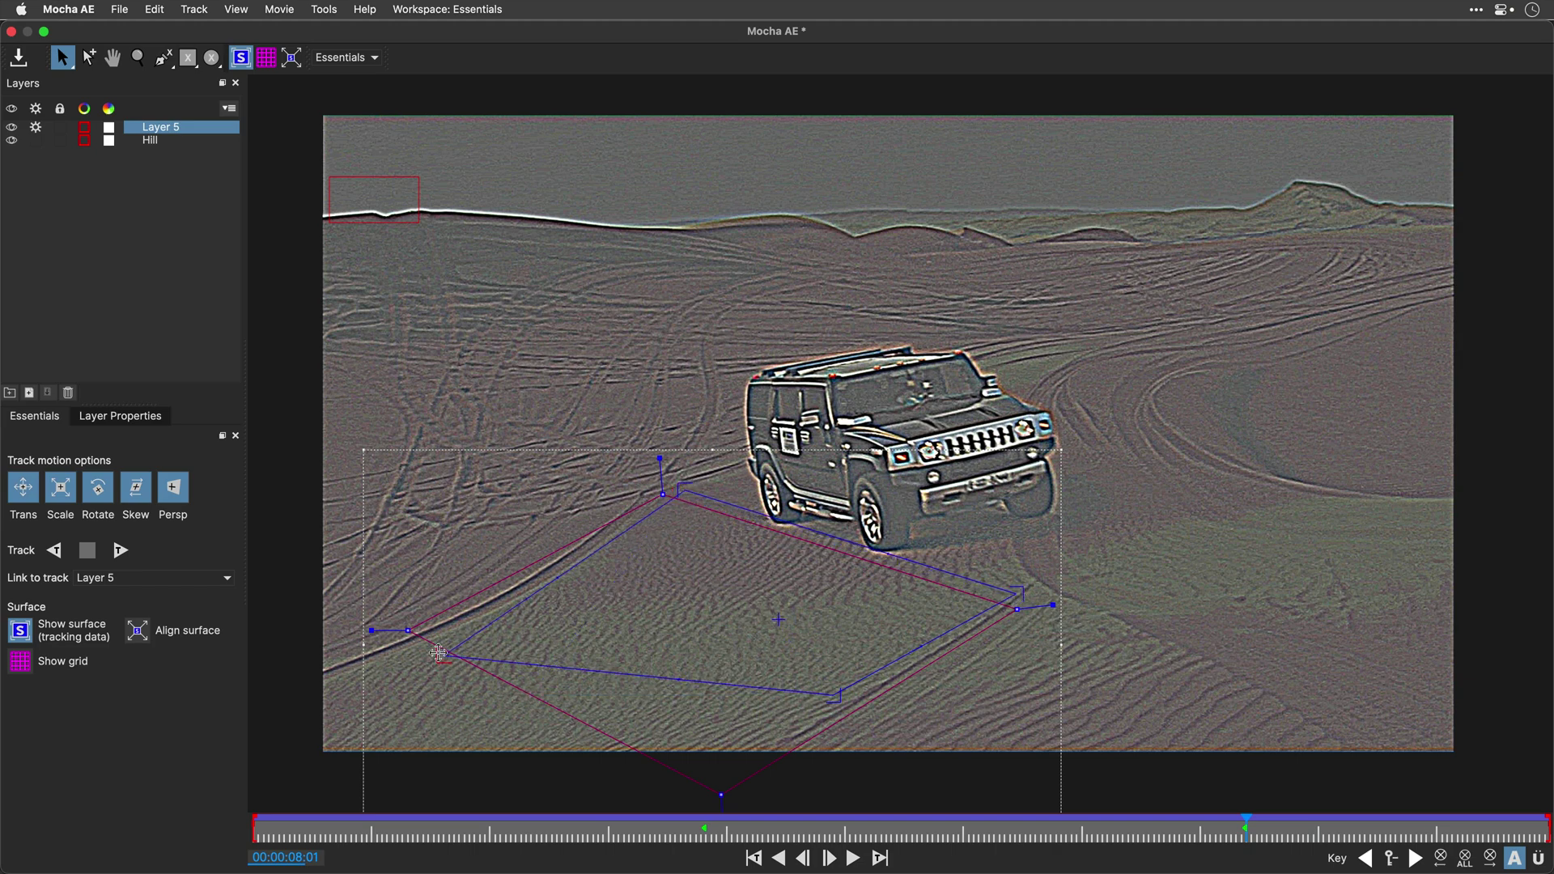
drag(832, 695, 675, 801)
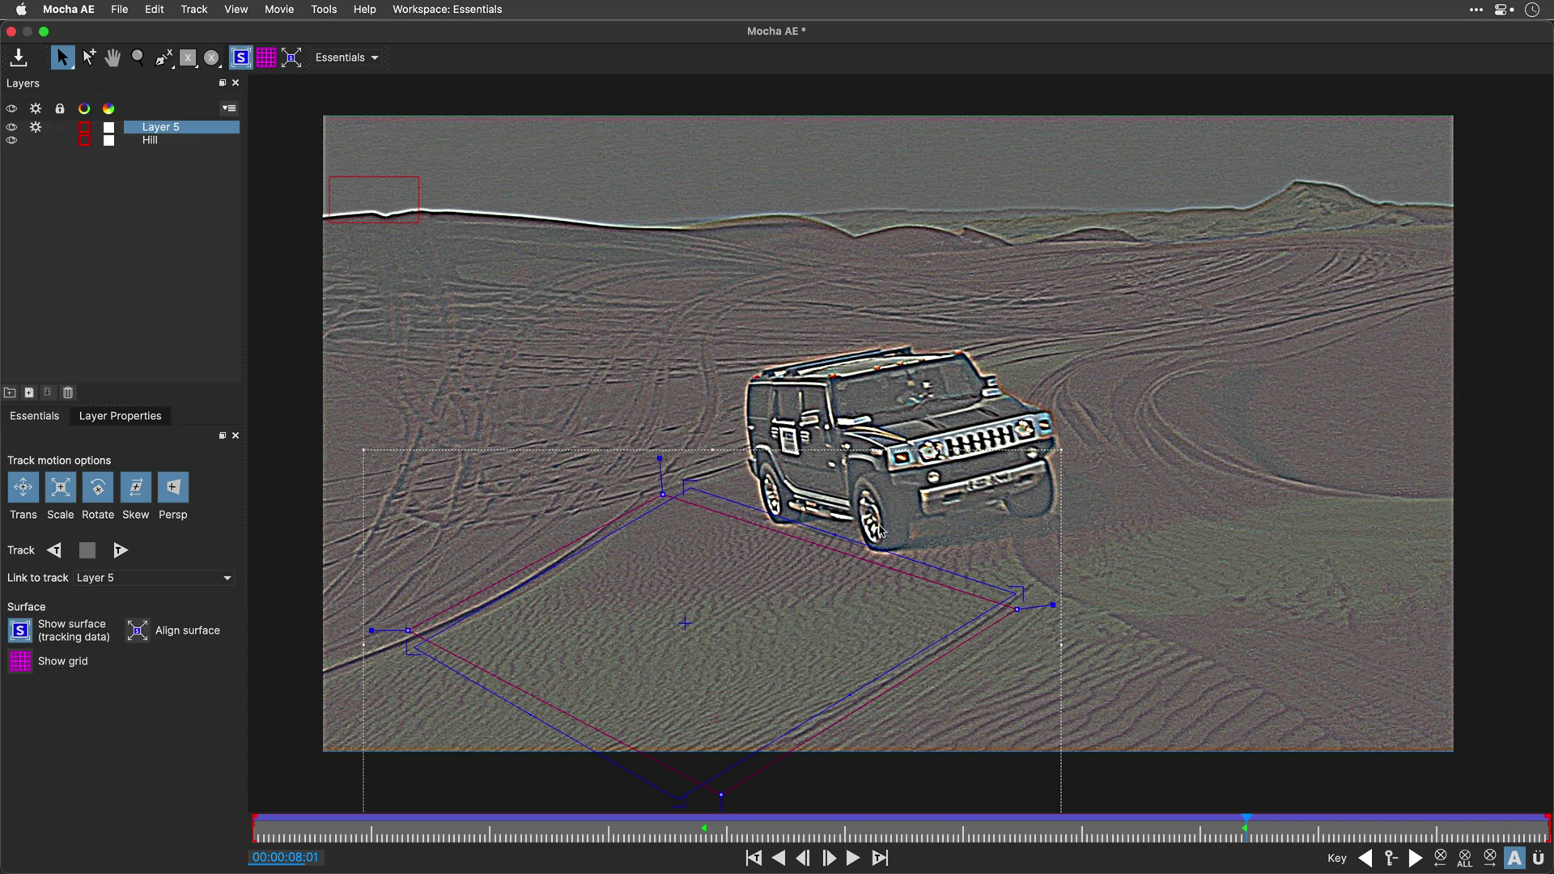
drag(1013, 591, 1016, 586)
drag(696, 790, 680, 805)
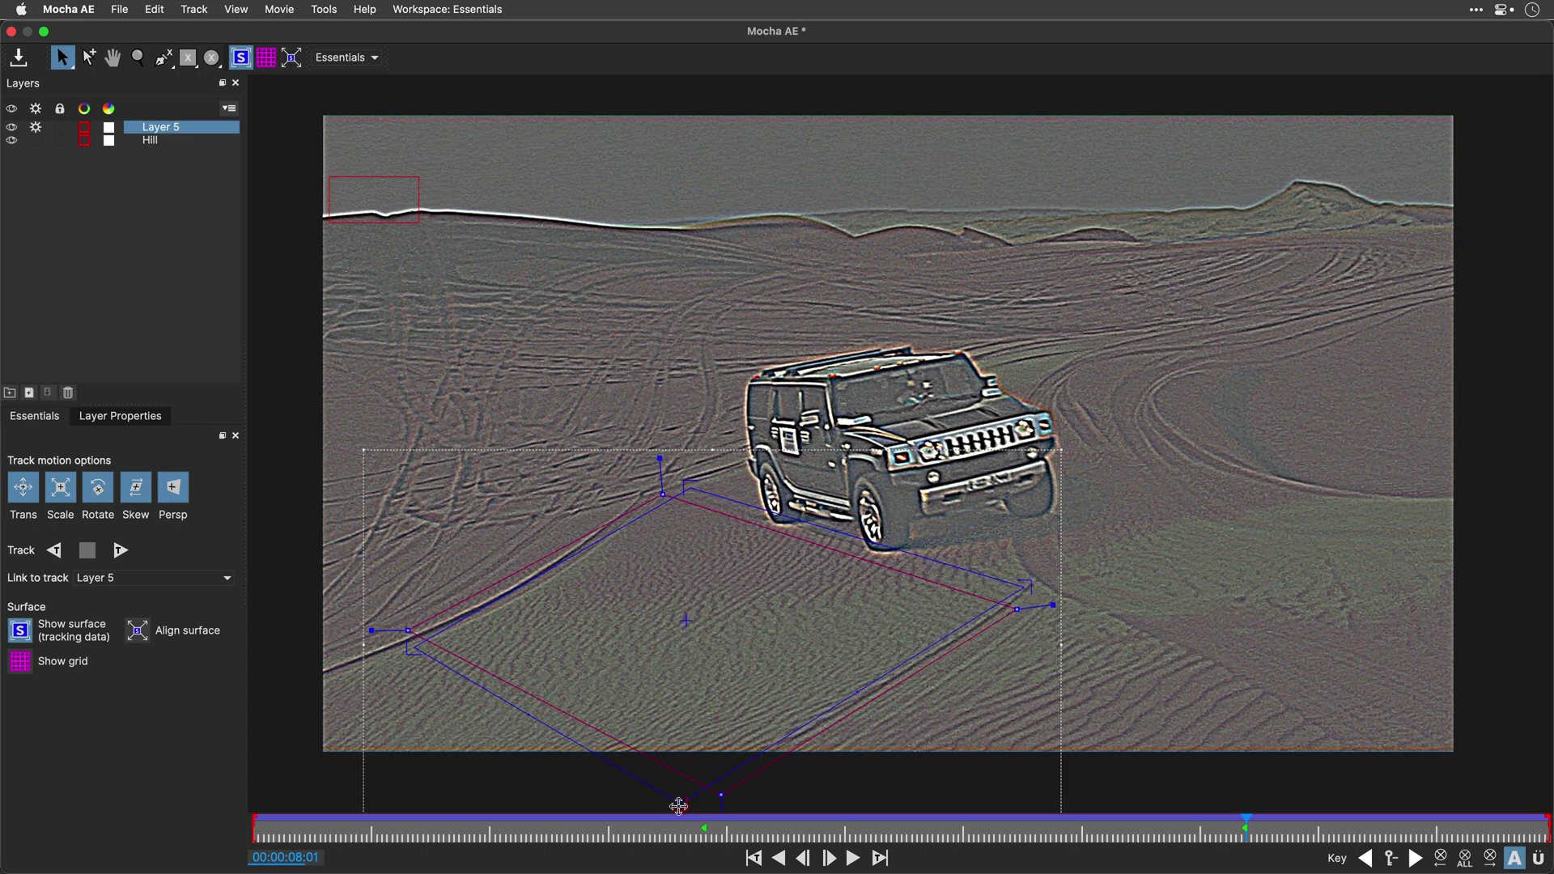
Insert the Grid16x16 clip into Layer 5's surface and play the clip to check it
click(131, 425)
click(128, 514)
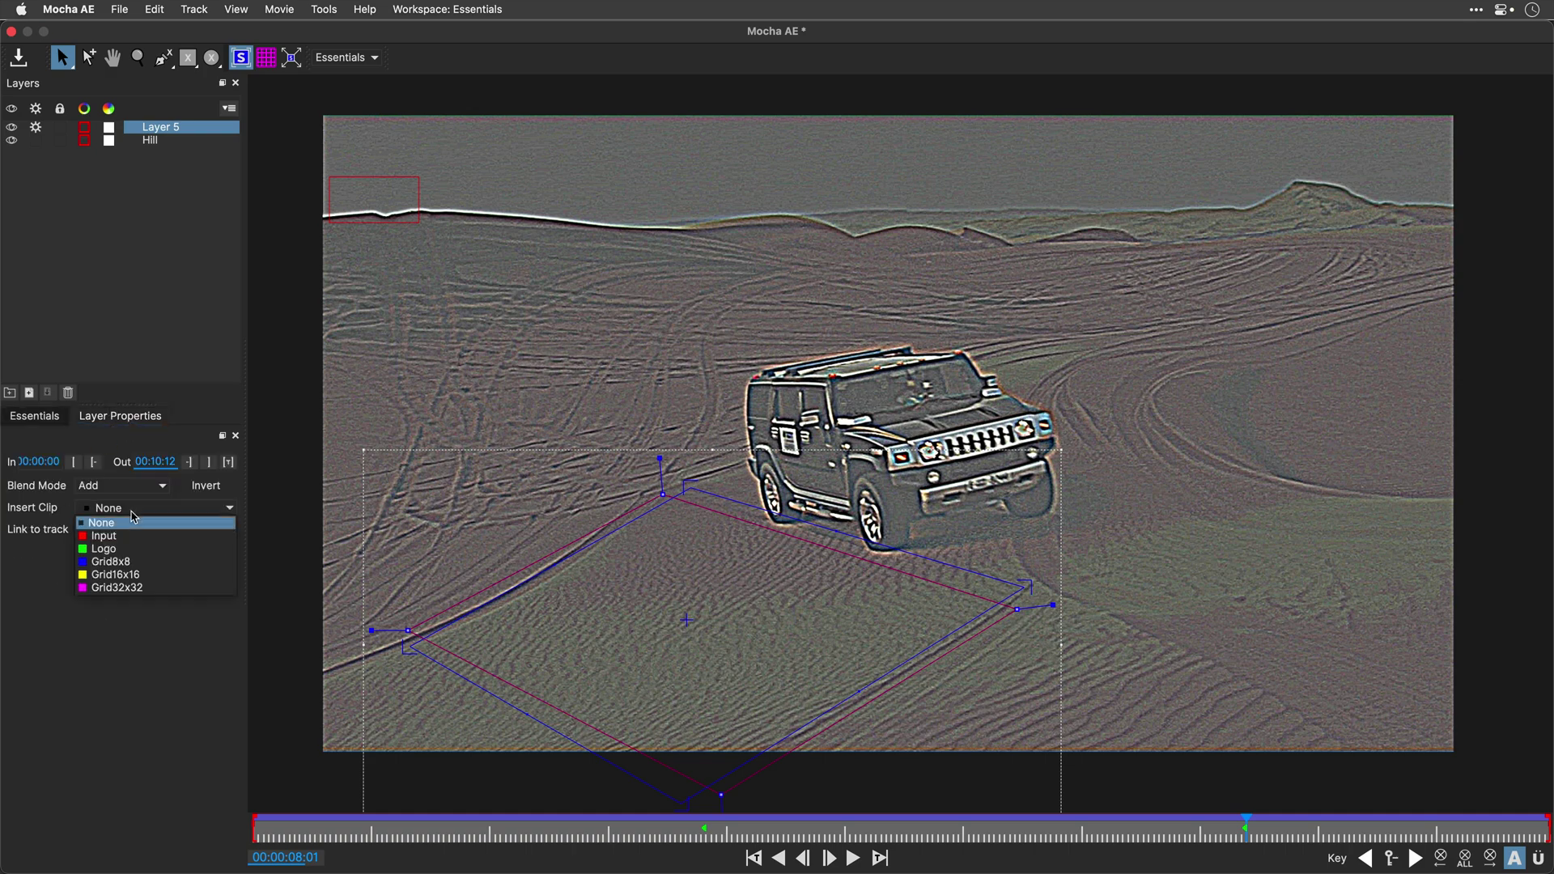
click(135, 573)
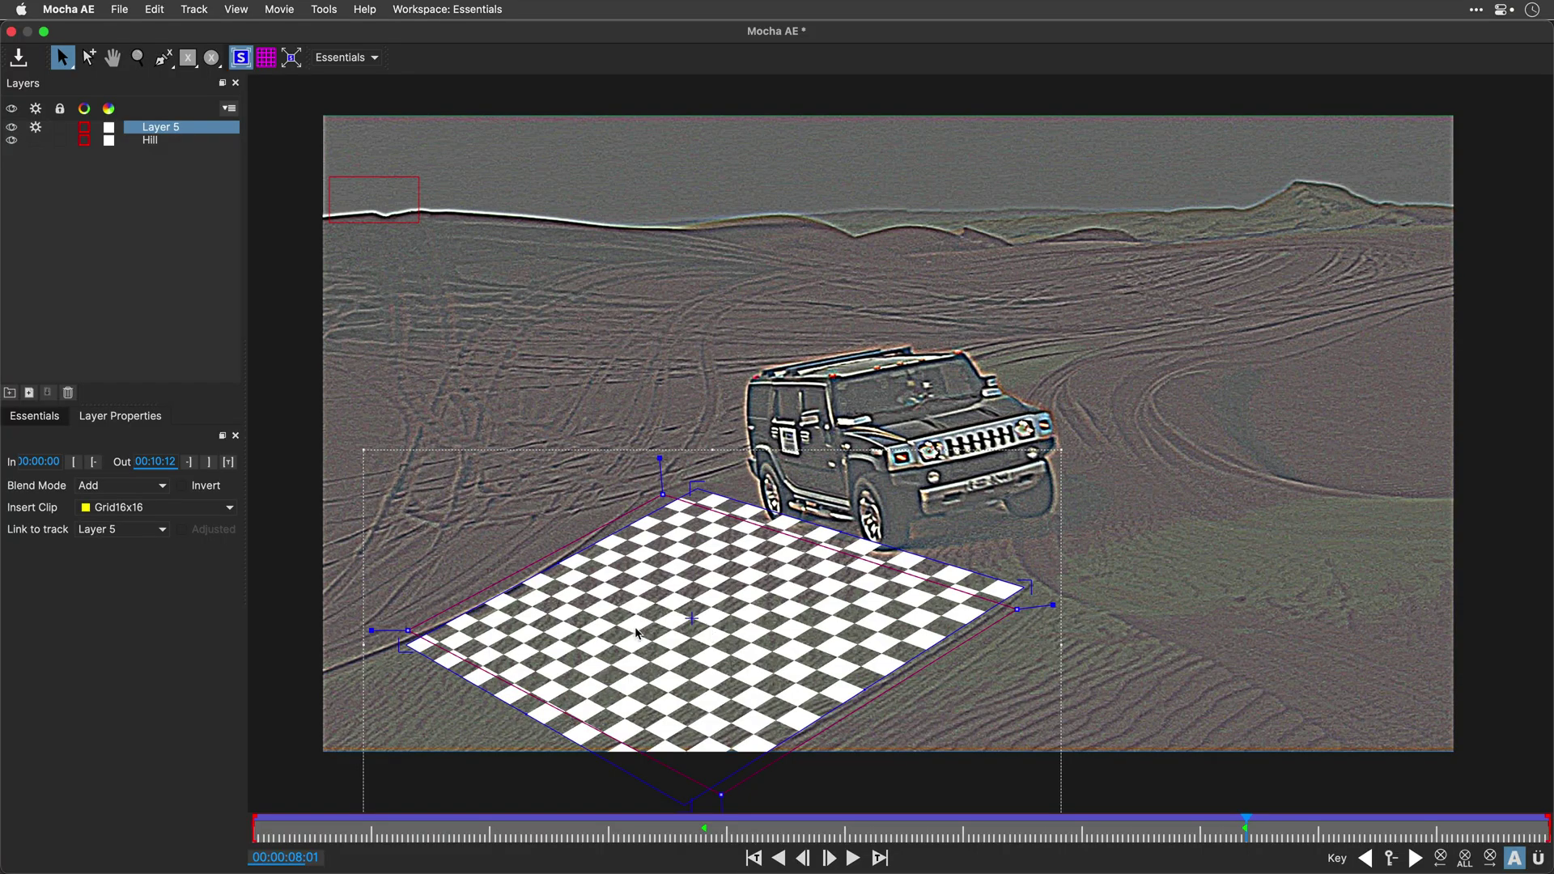
click(852, 858)
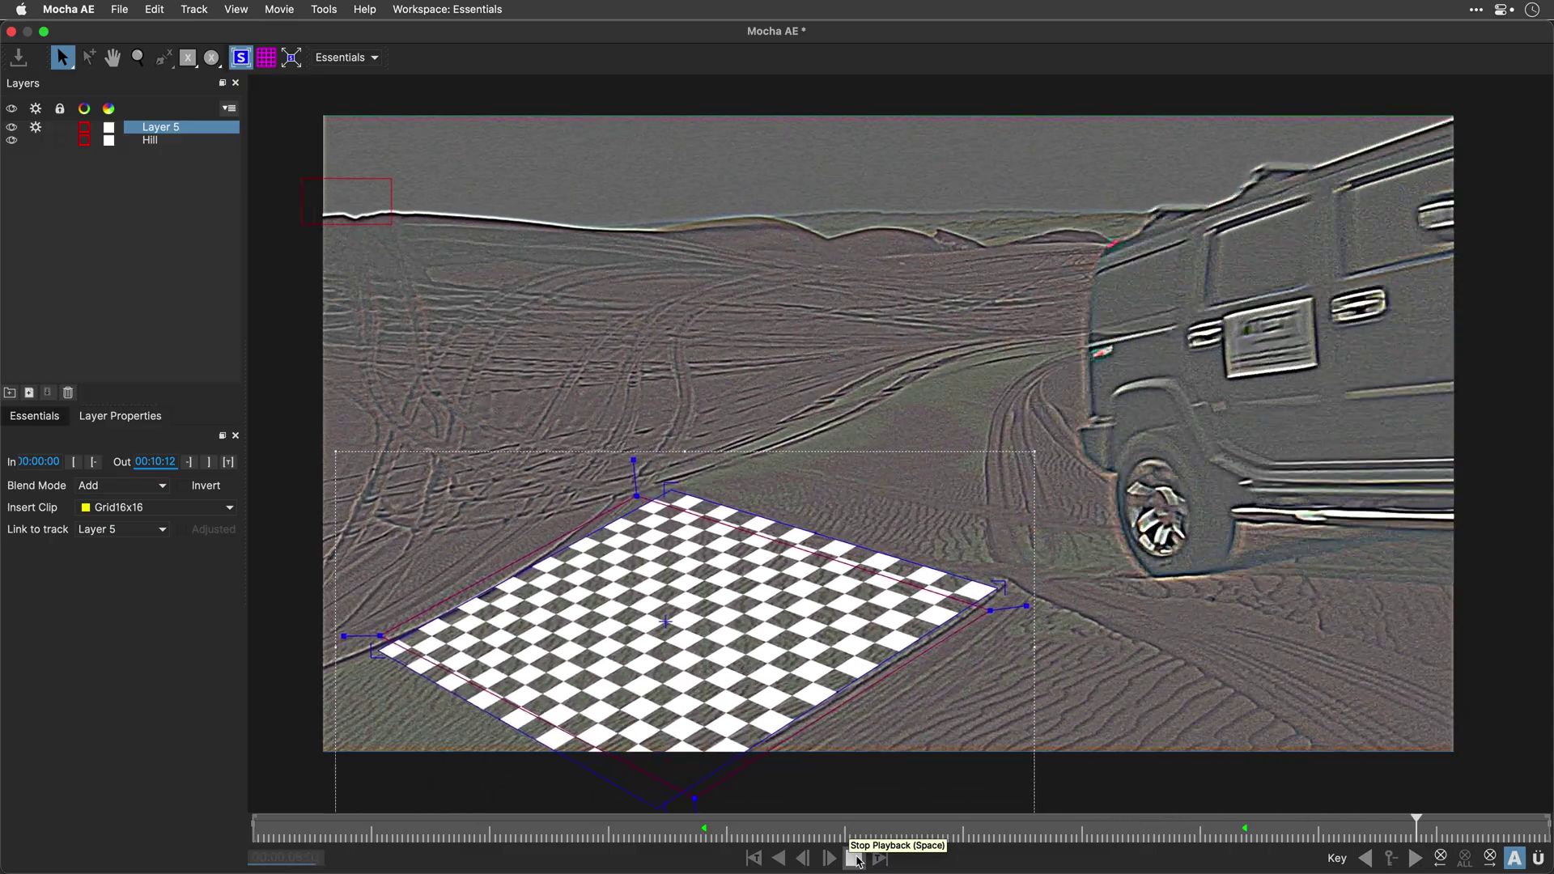
Stop playback, rename Layer 5 to 'Sand' and save the Mocha project
click(854, 858)
double_click(171, 129)
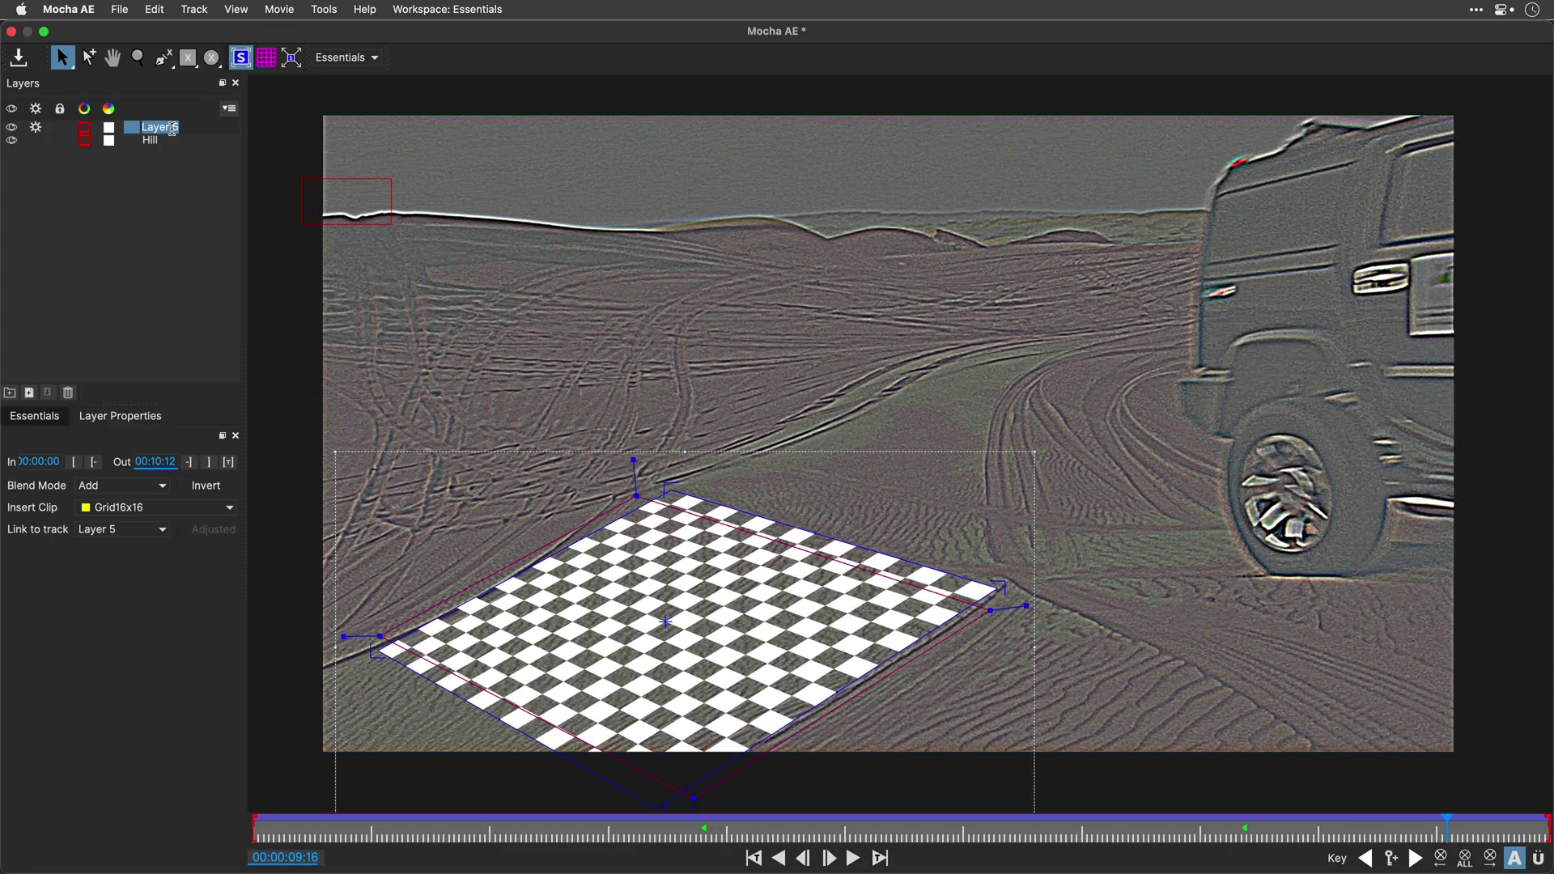
text(Sand)
key(Return)
click(19, 57)
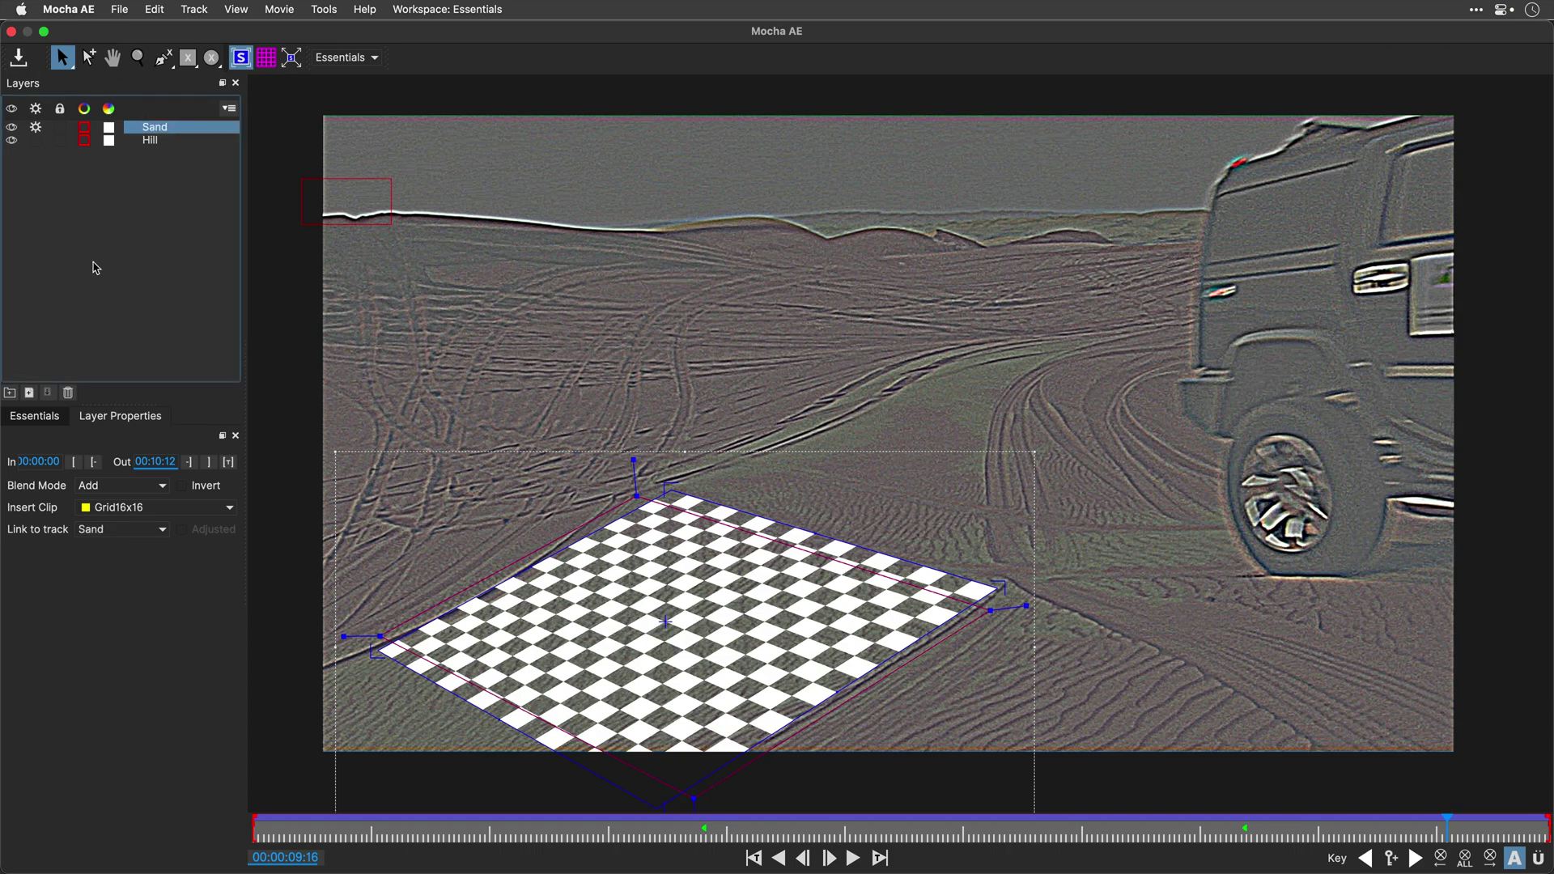
Close Mocha, then enter and leave the Desert precomp
click(10, 32)
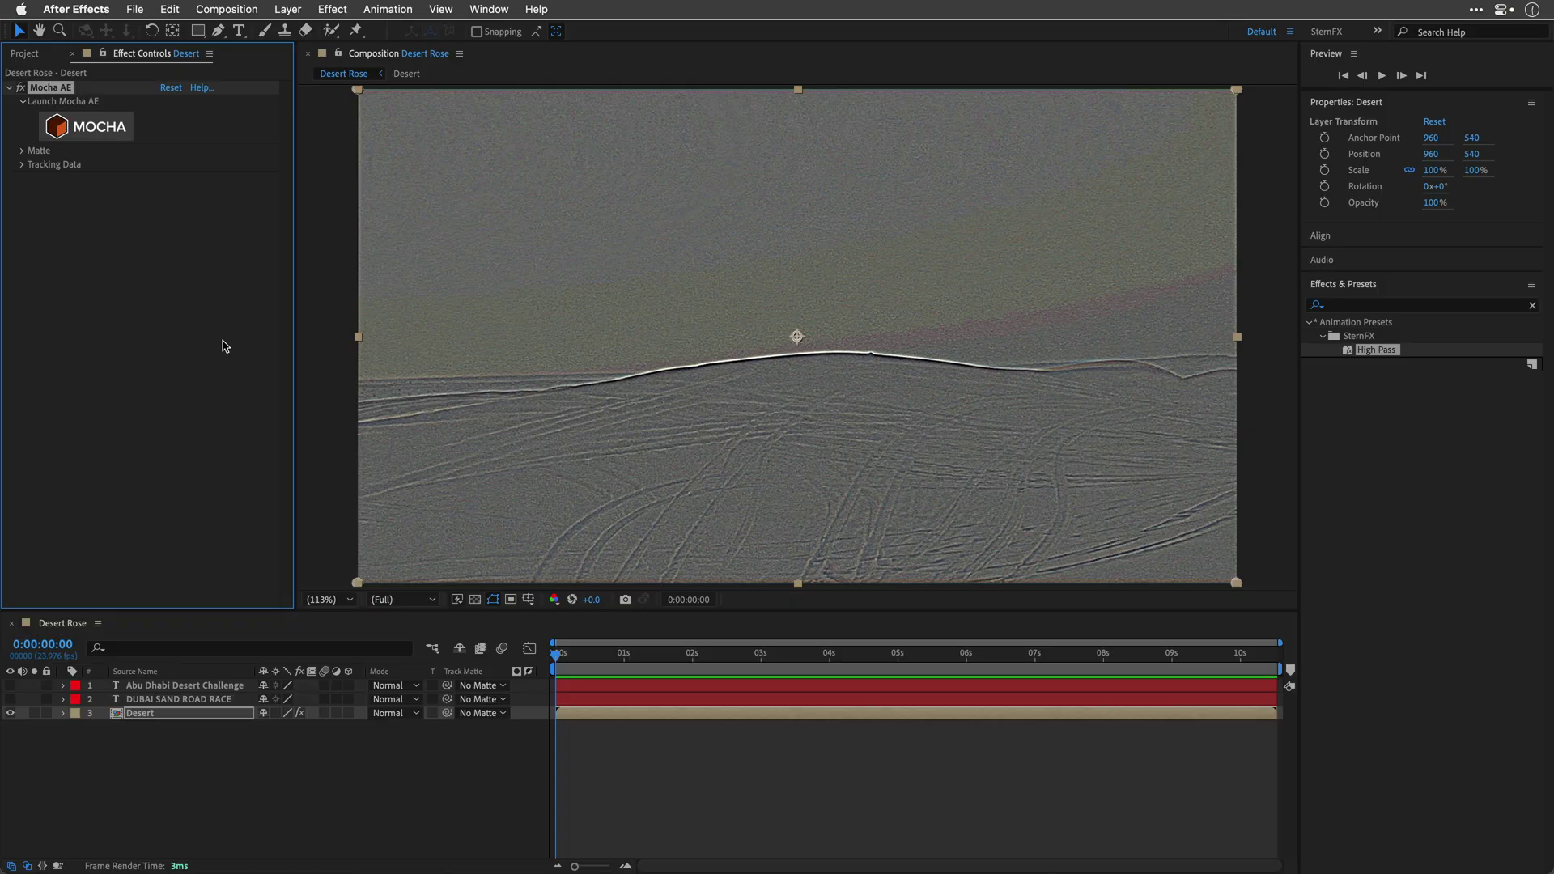
click(137, 716)
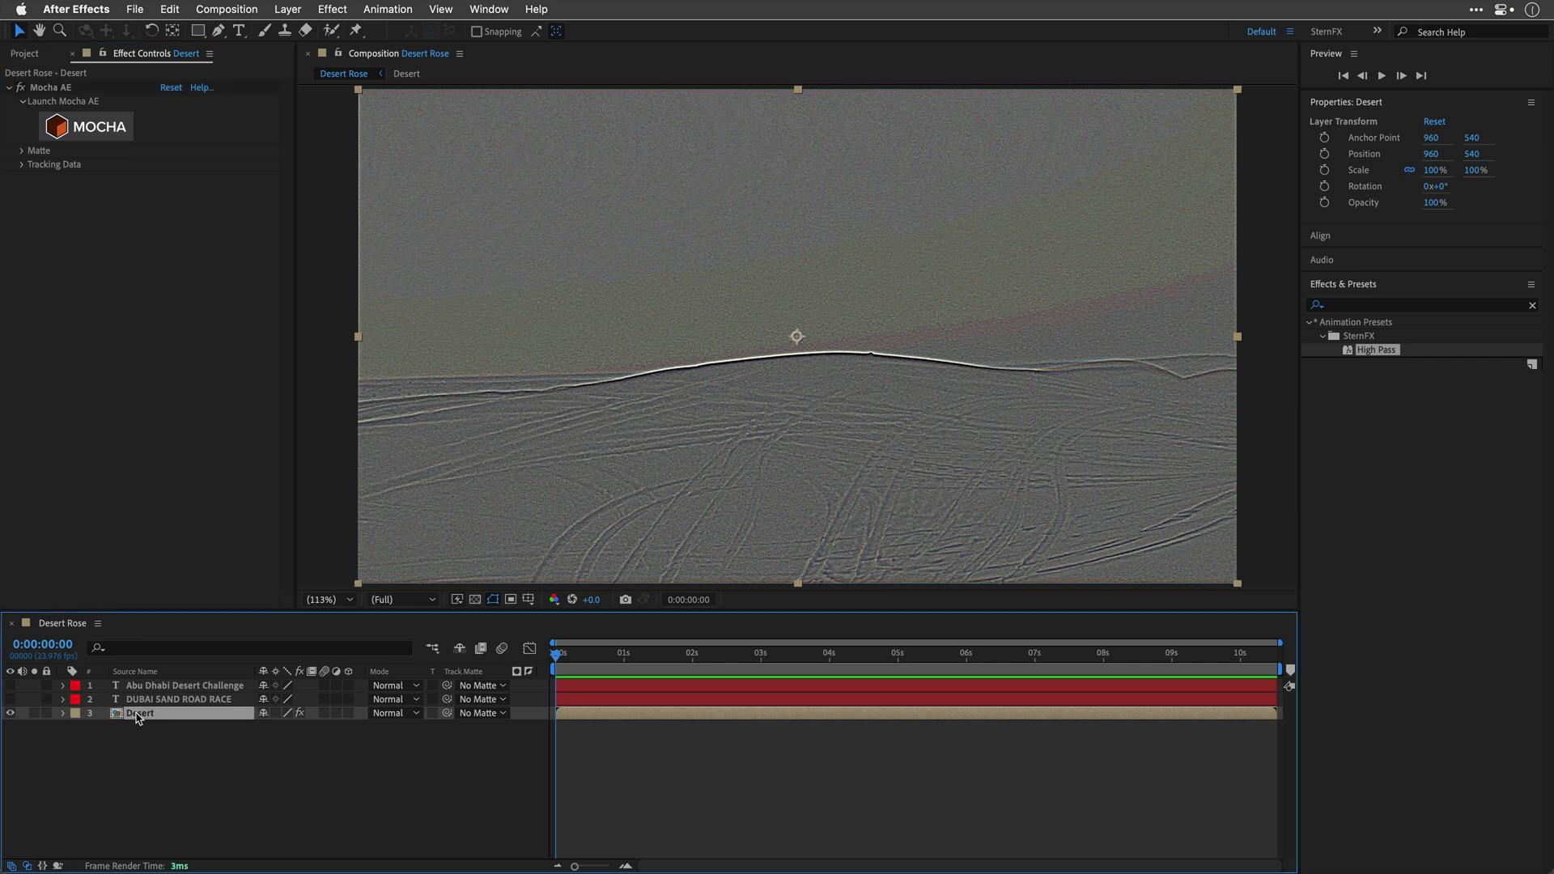
double_click(137, 715)
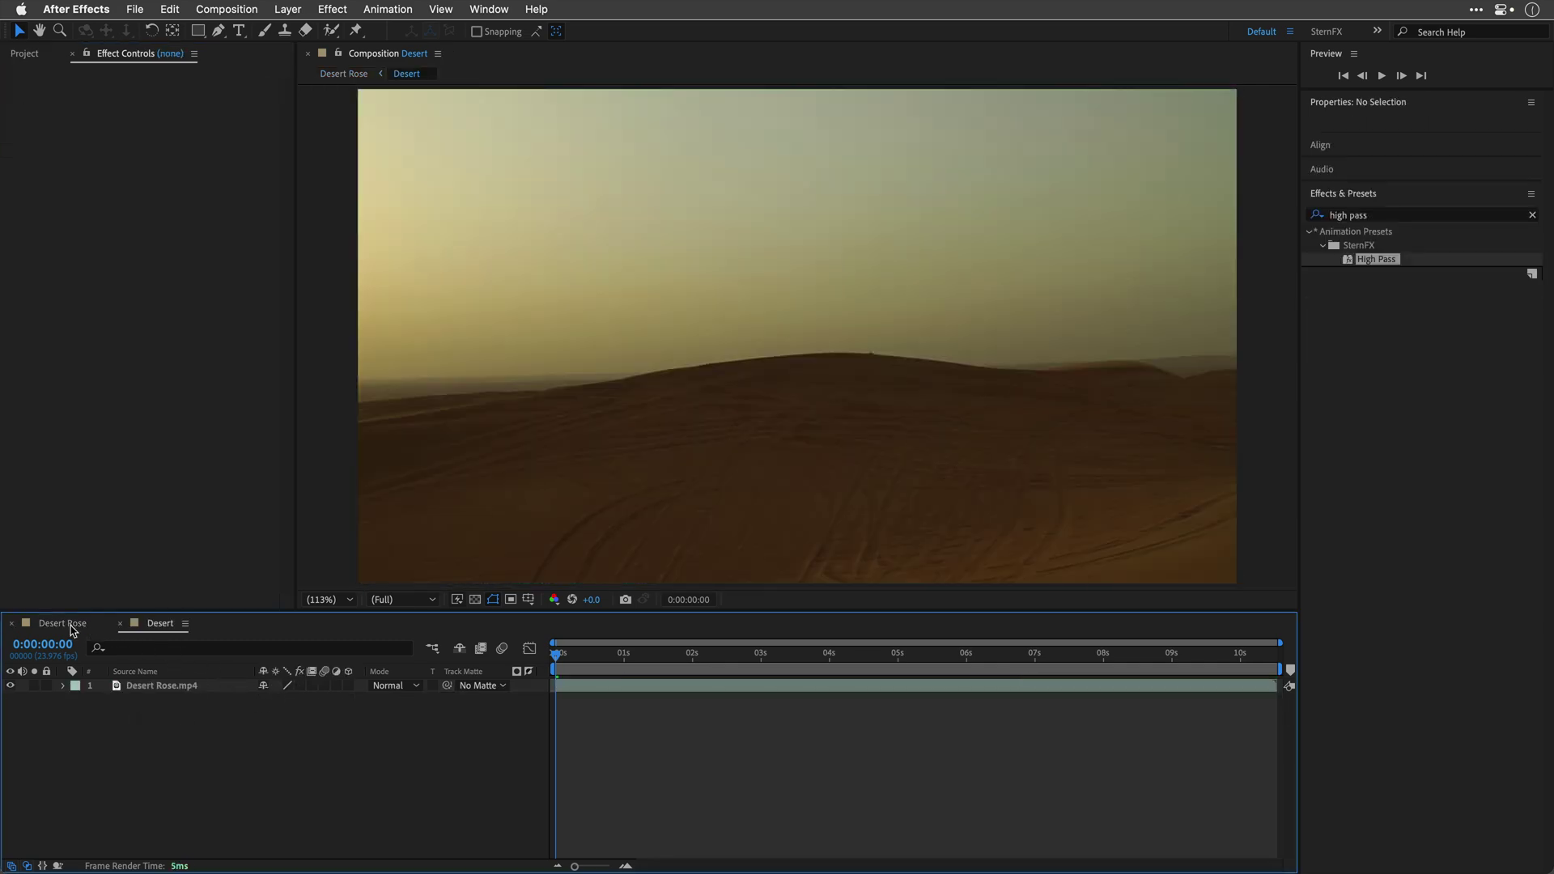
click(63, 622)
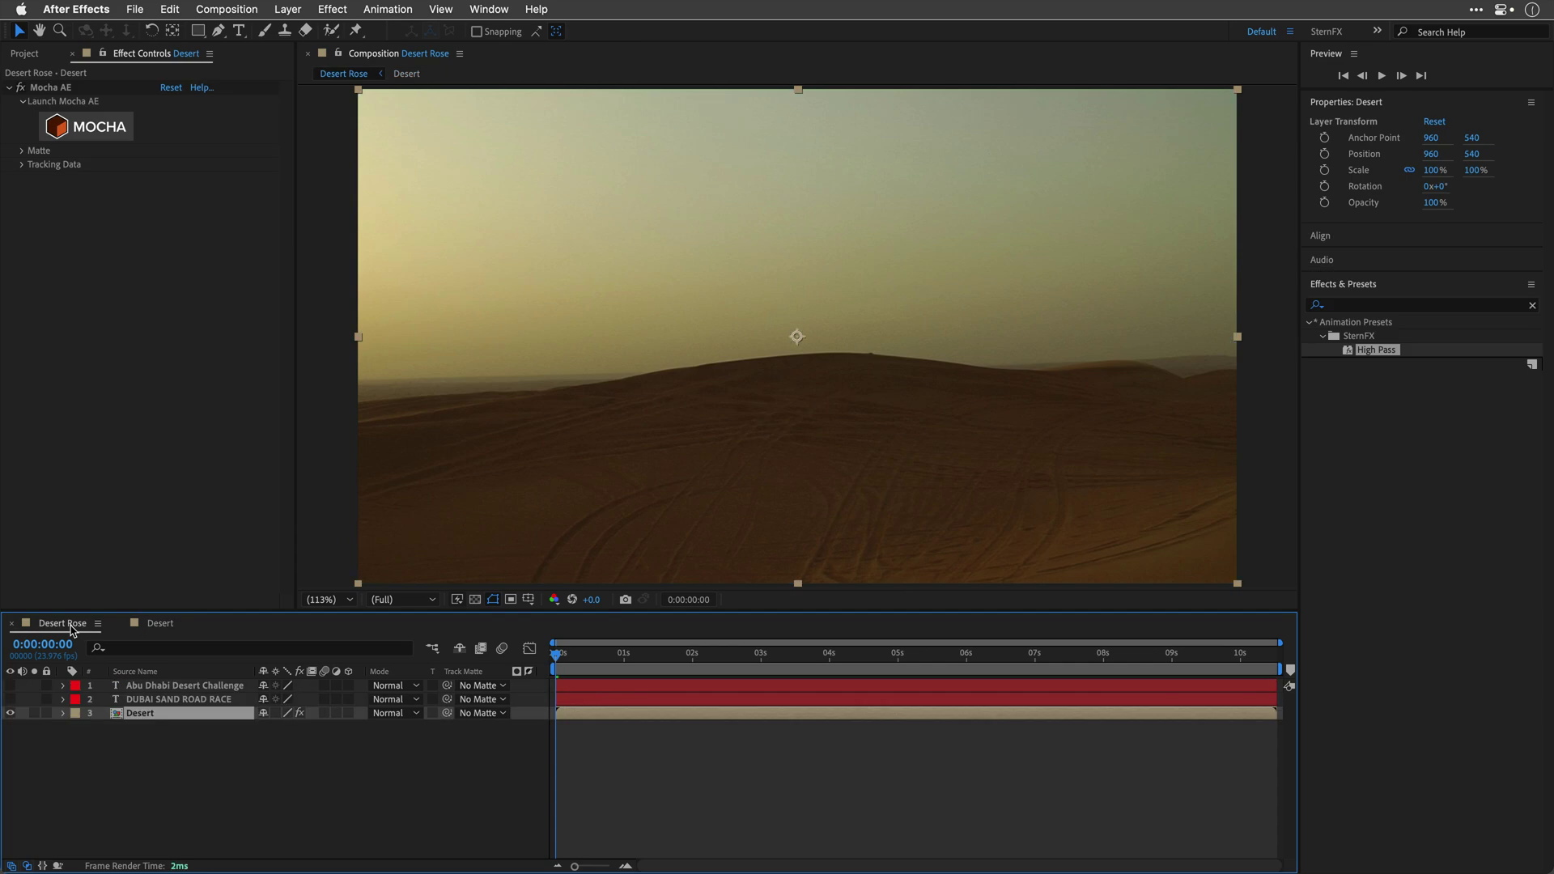
Preview Desert Rose and turn the title layers' visibility back on
key(space)
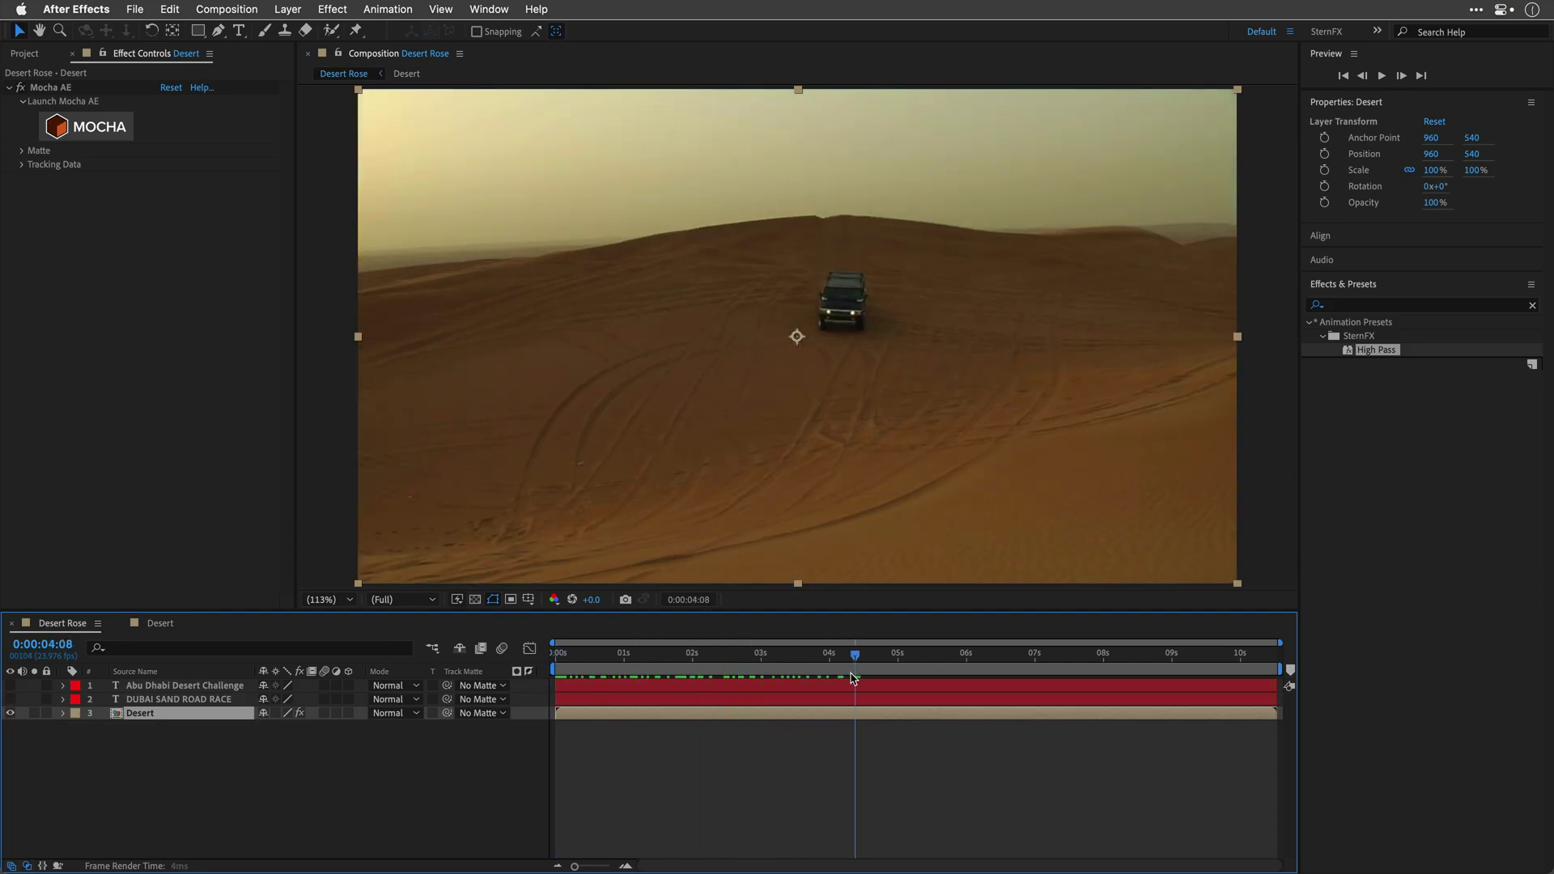
key(space)
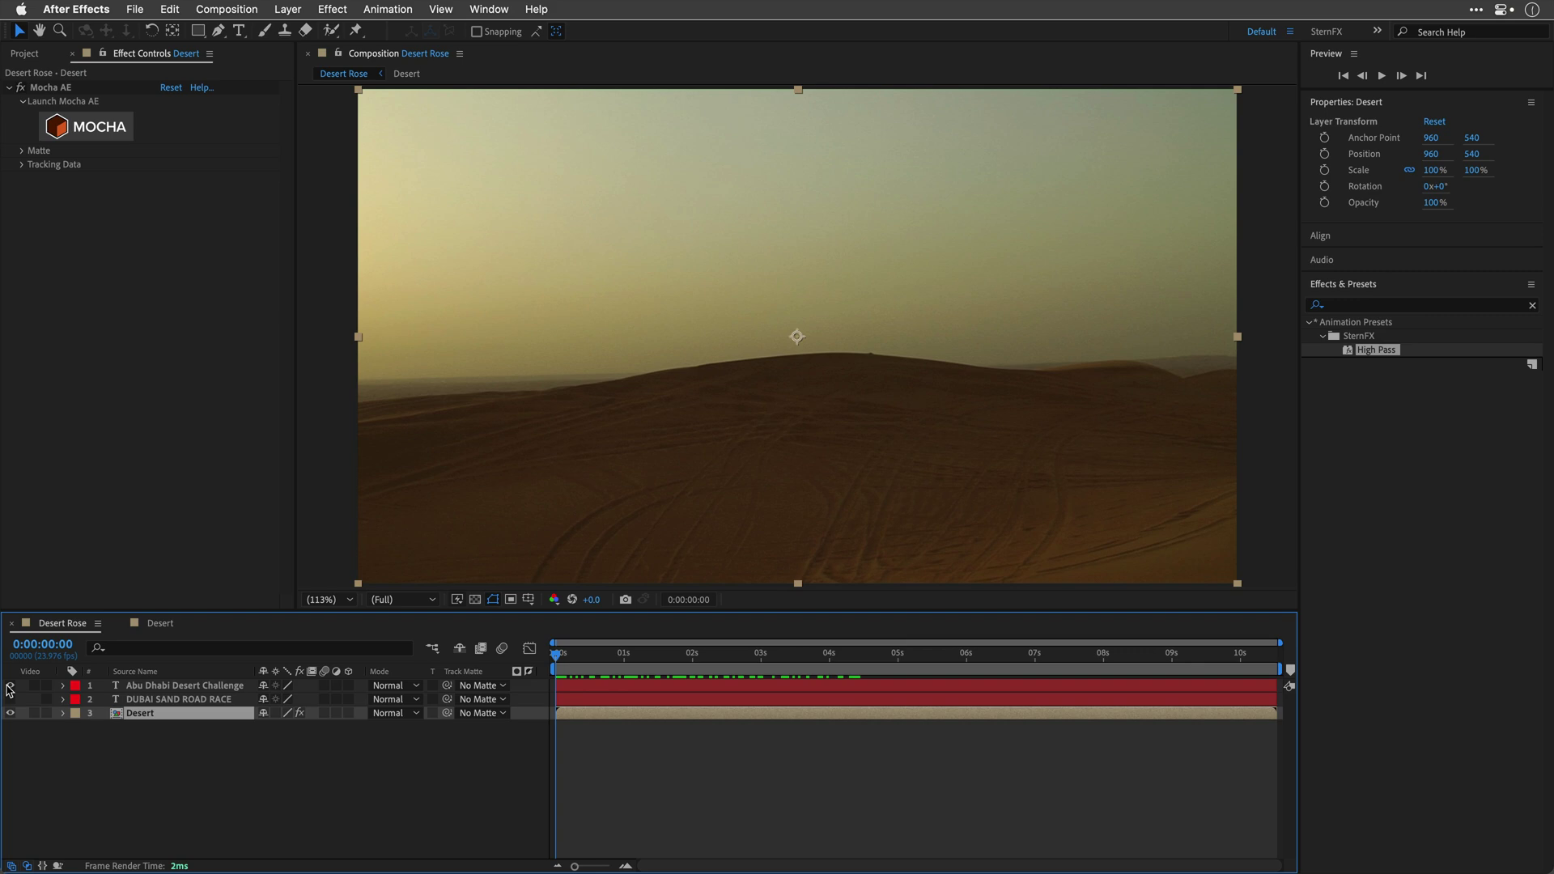
click(11, 685)
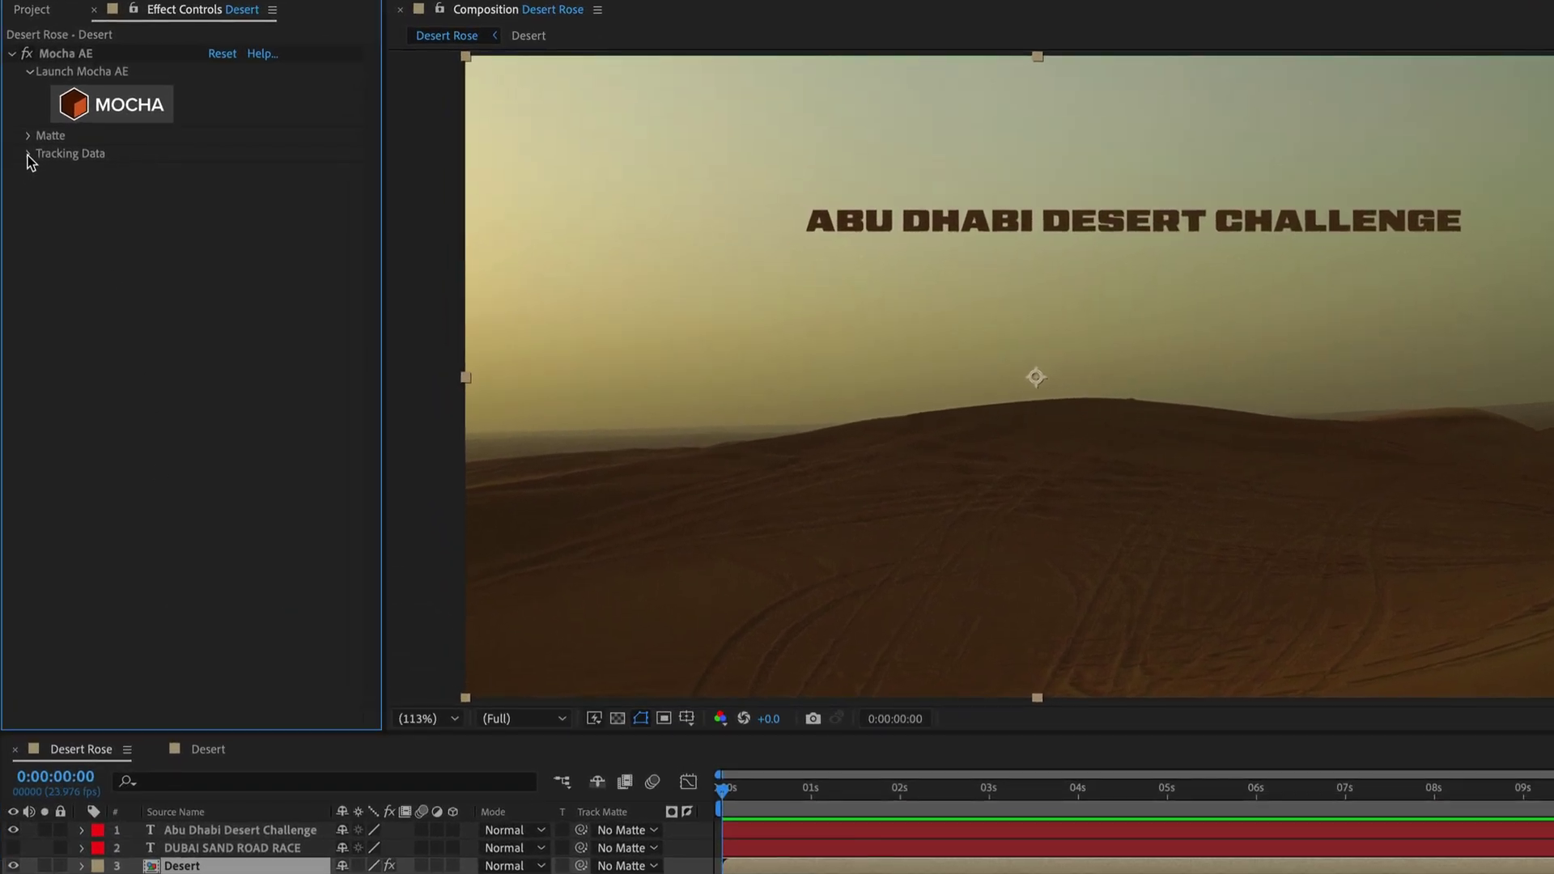
Choose the Hill layer as the Mocha tracking data source
click(29, 154)
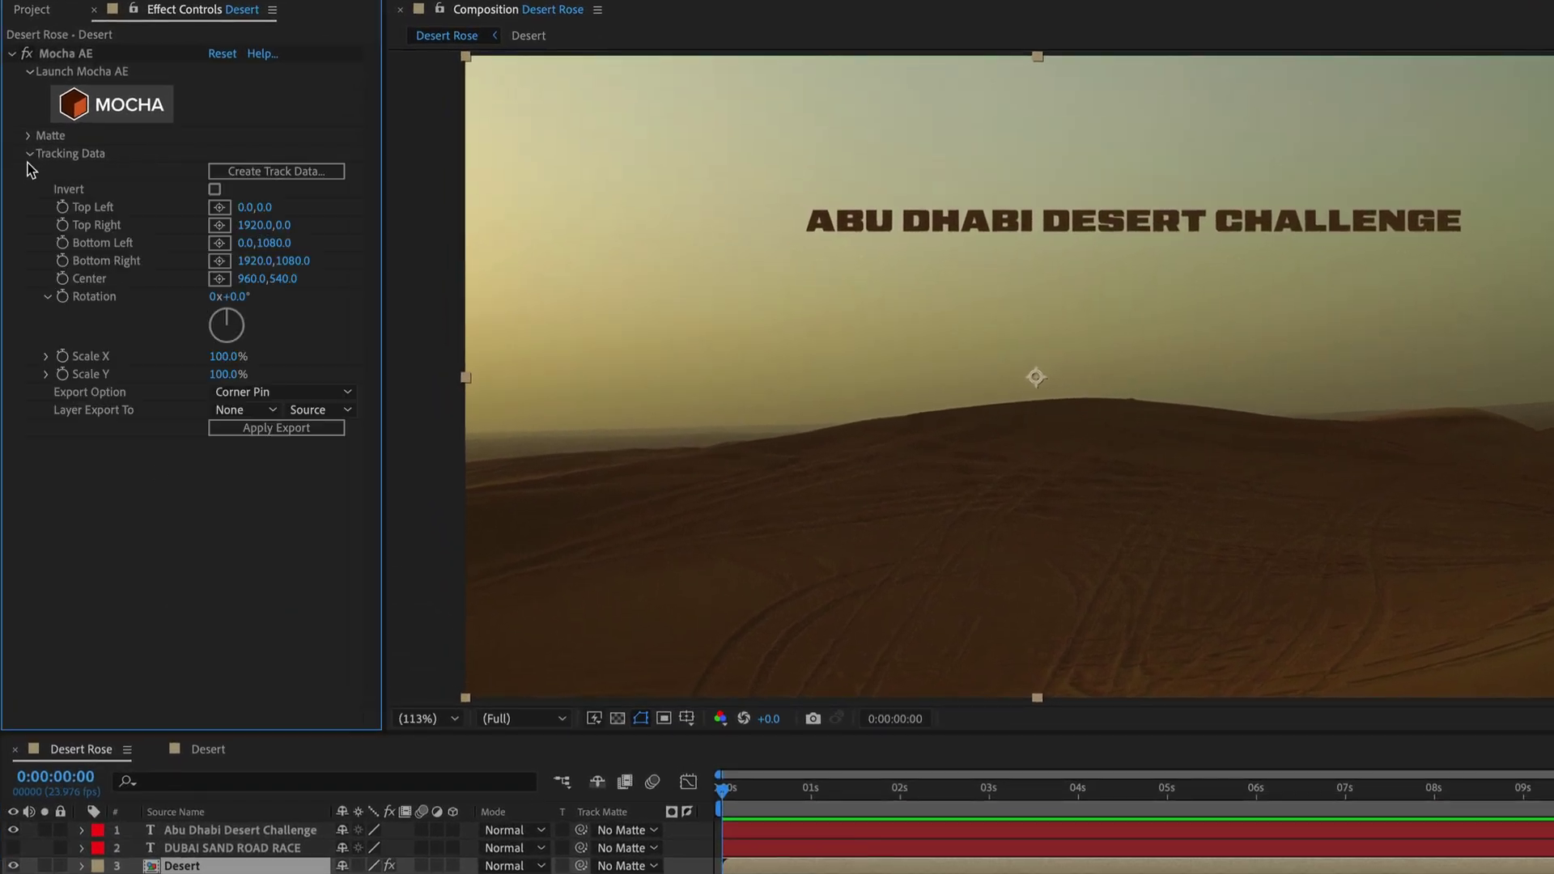
click(287, 174)
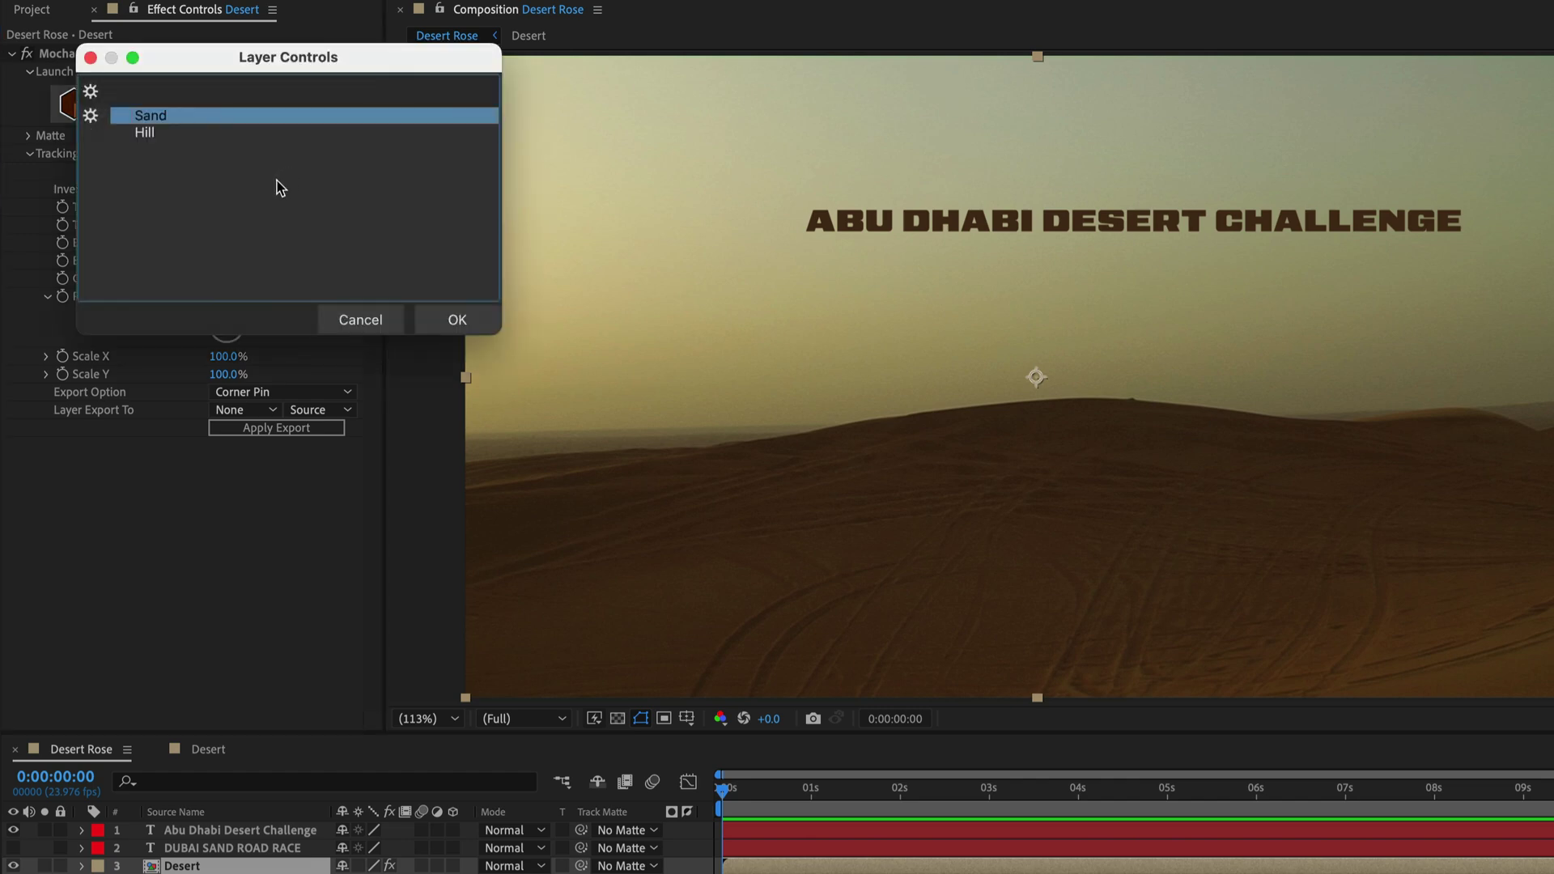
click(161, 135)
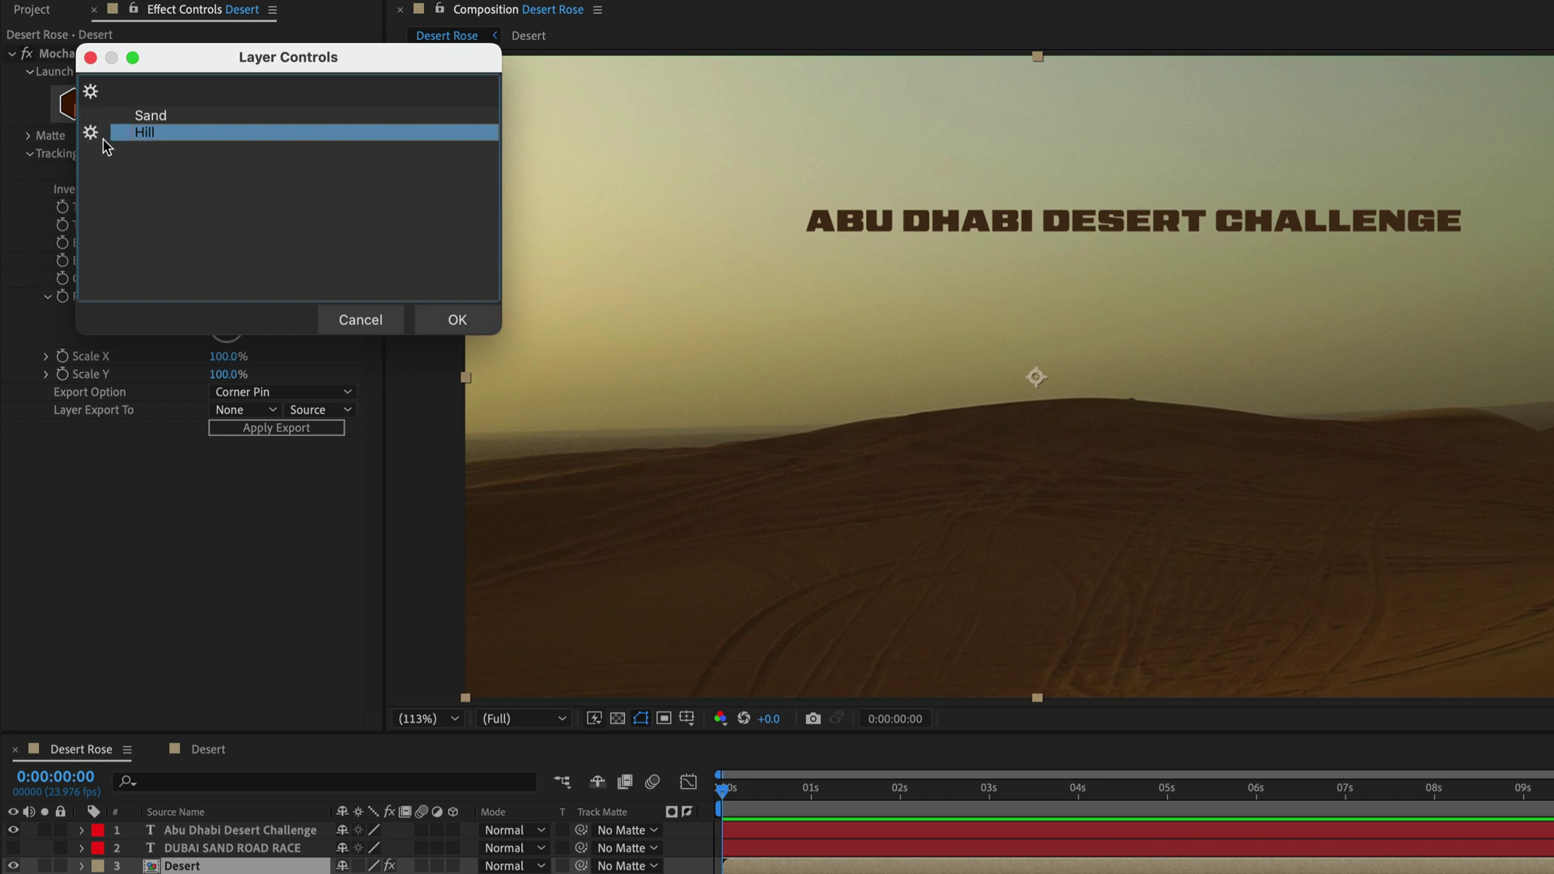
click(457, 321)
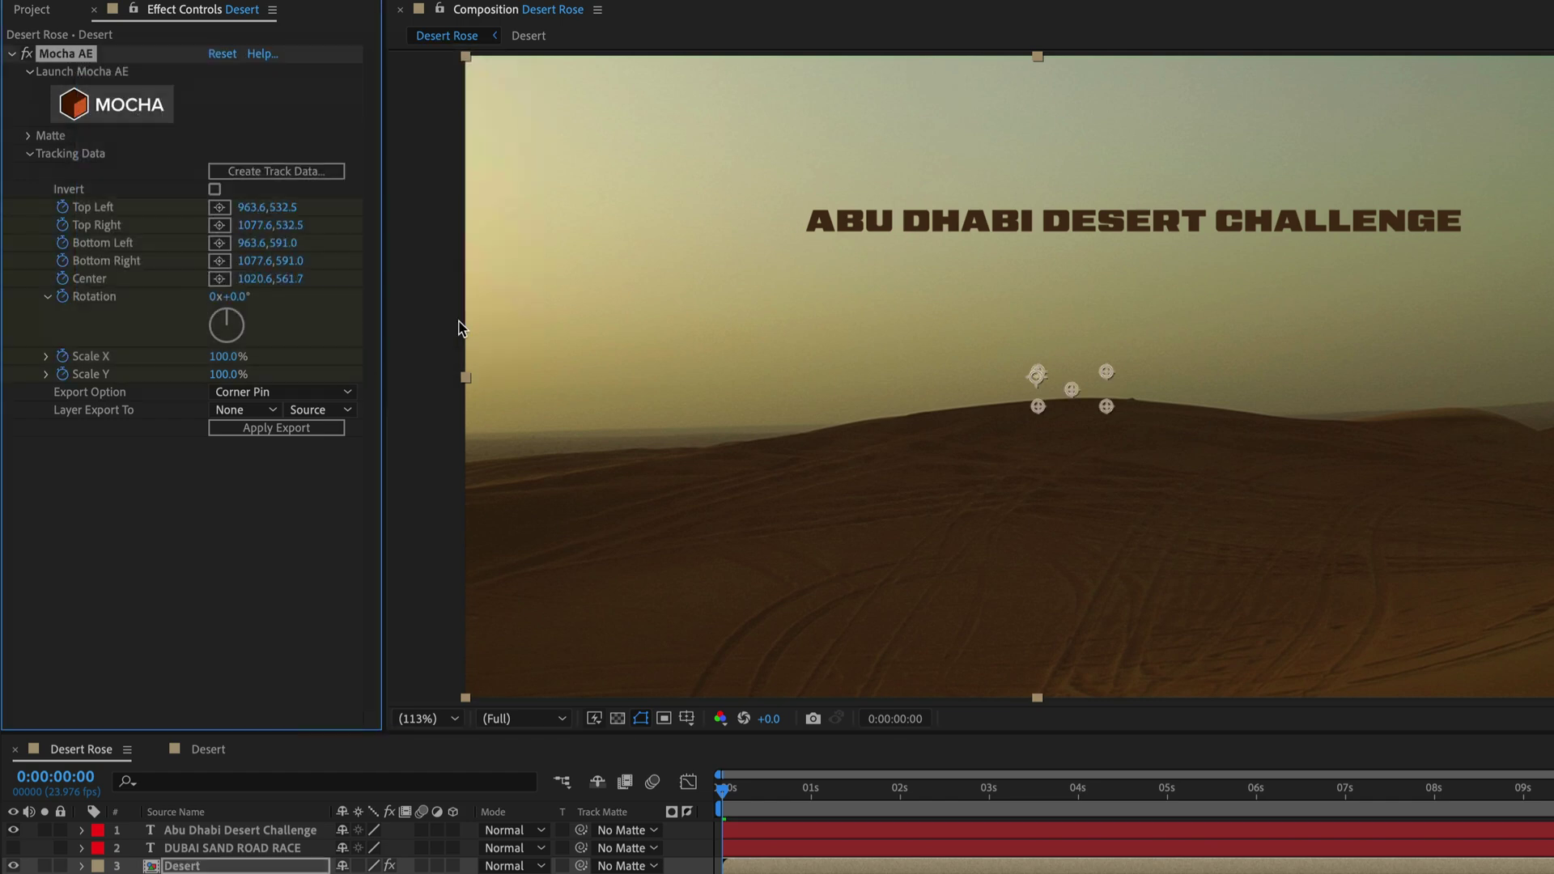
Export the track as Transform data to layer 1, the Abu Dhabi Desert Challenge title
click(306, 392)
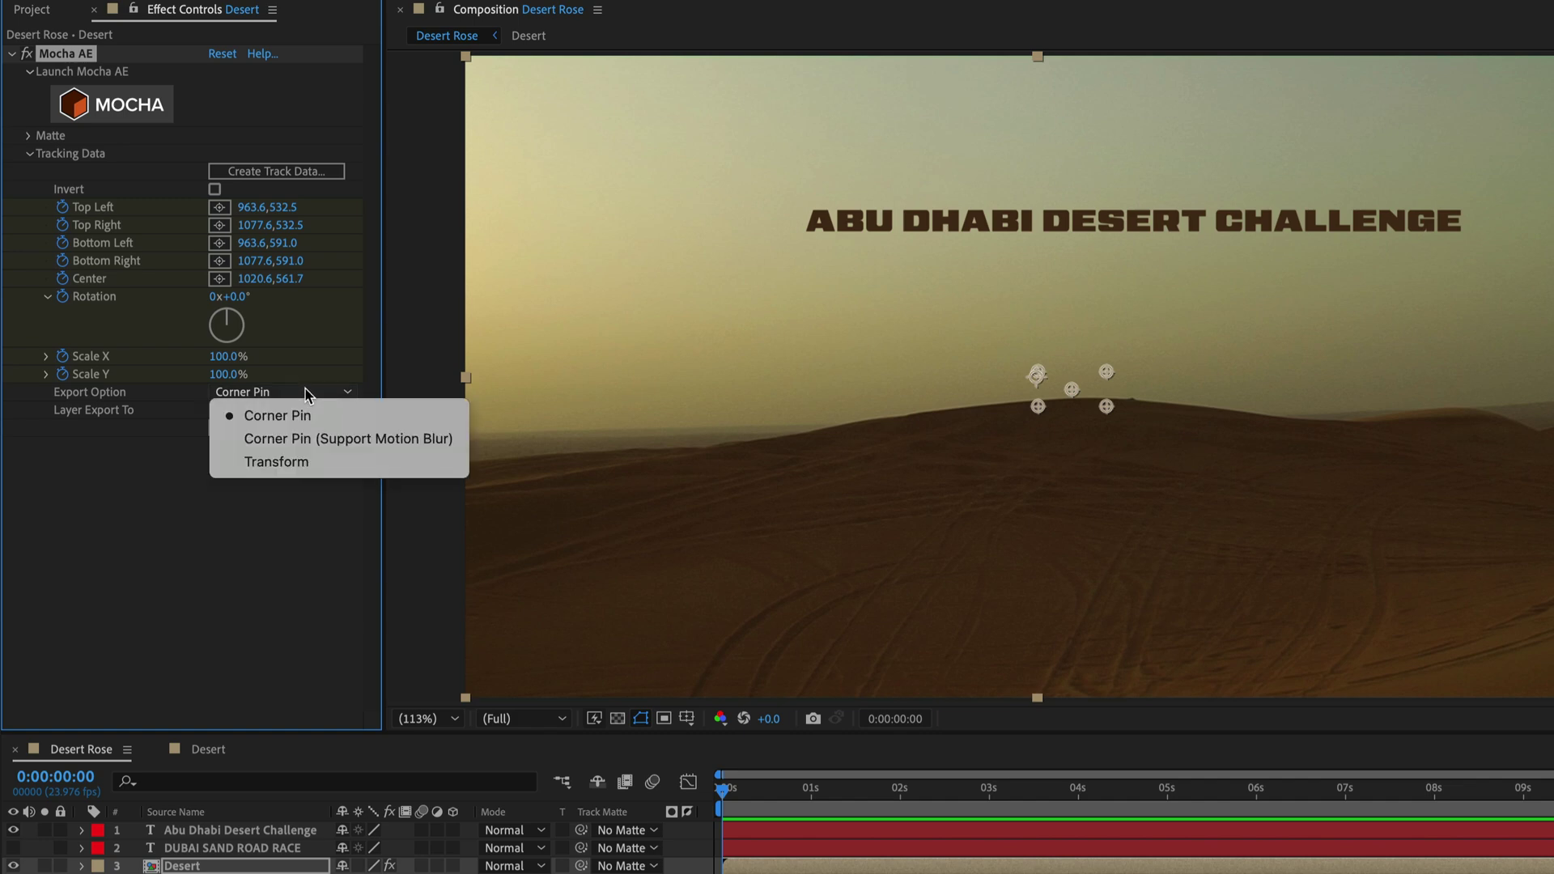
click(301, 475)
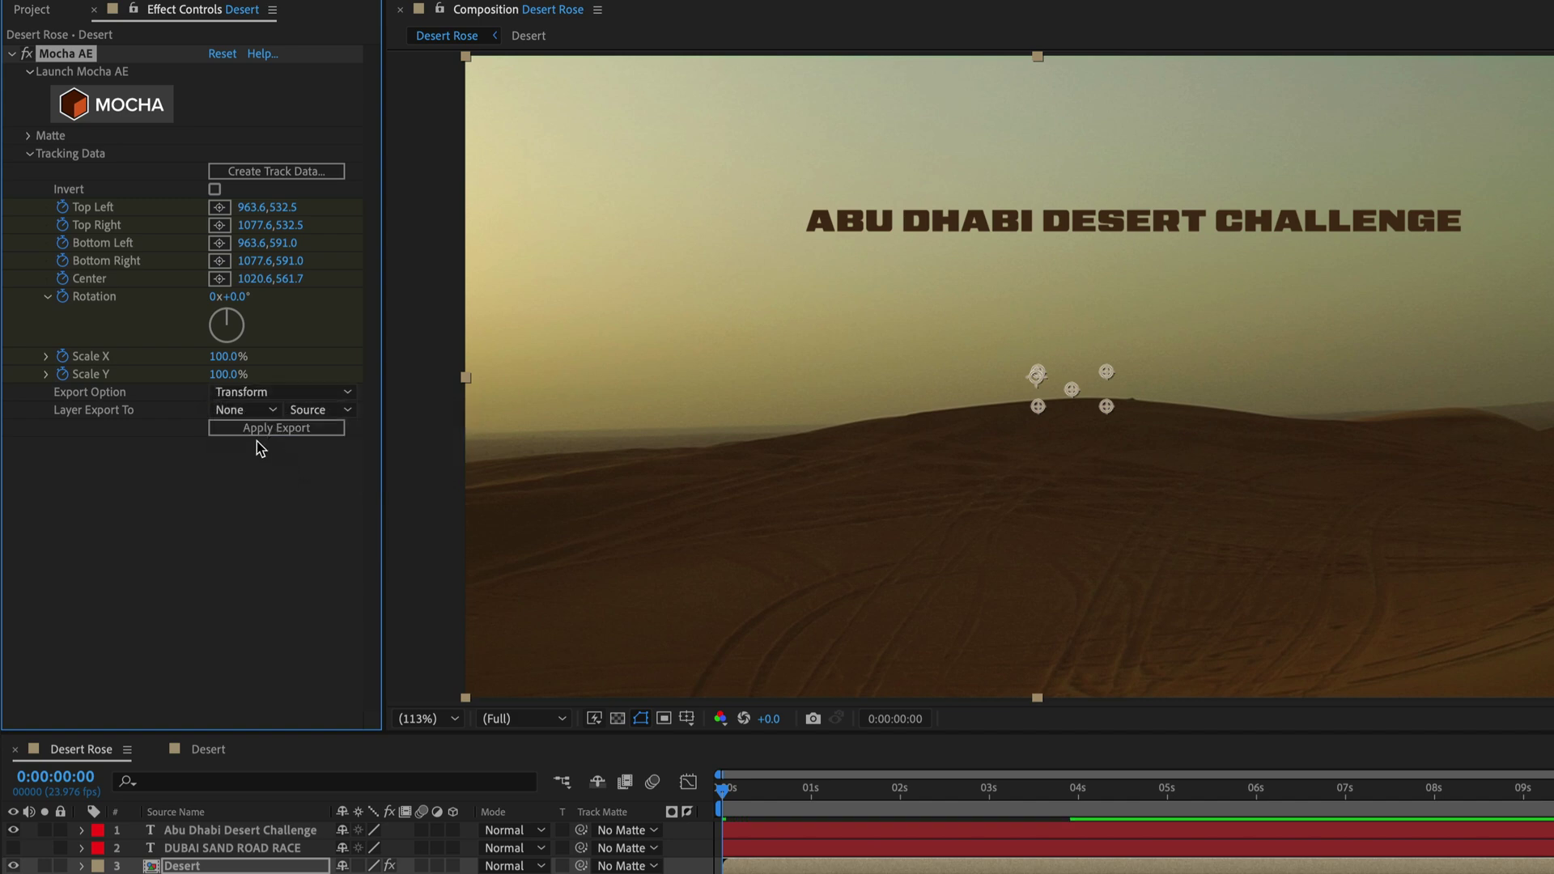
click(249, 414)
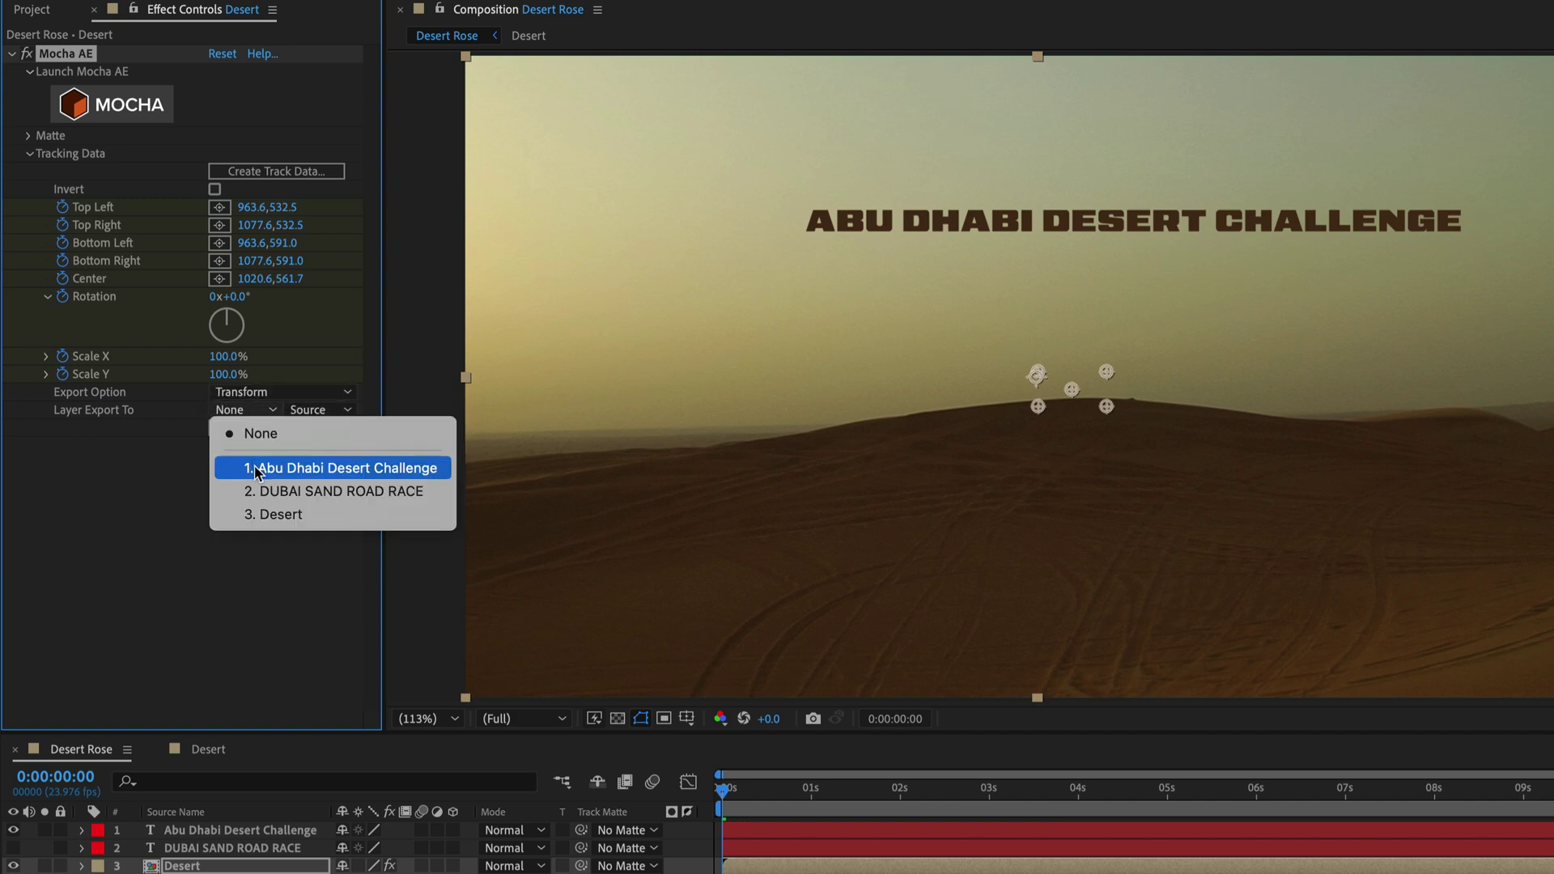
click(254, 467)
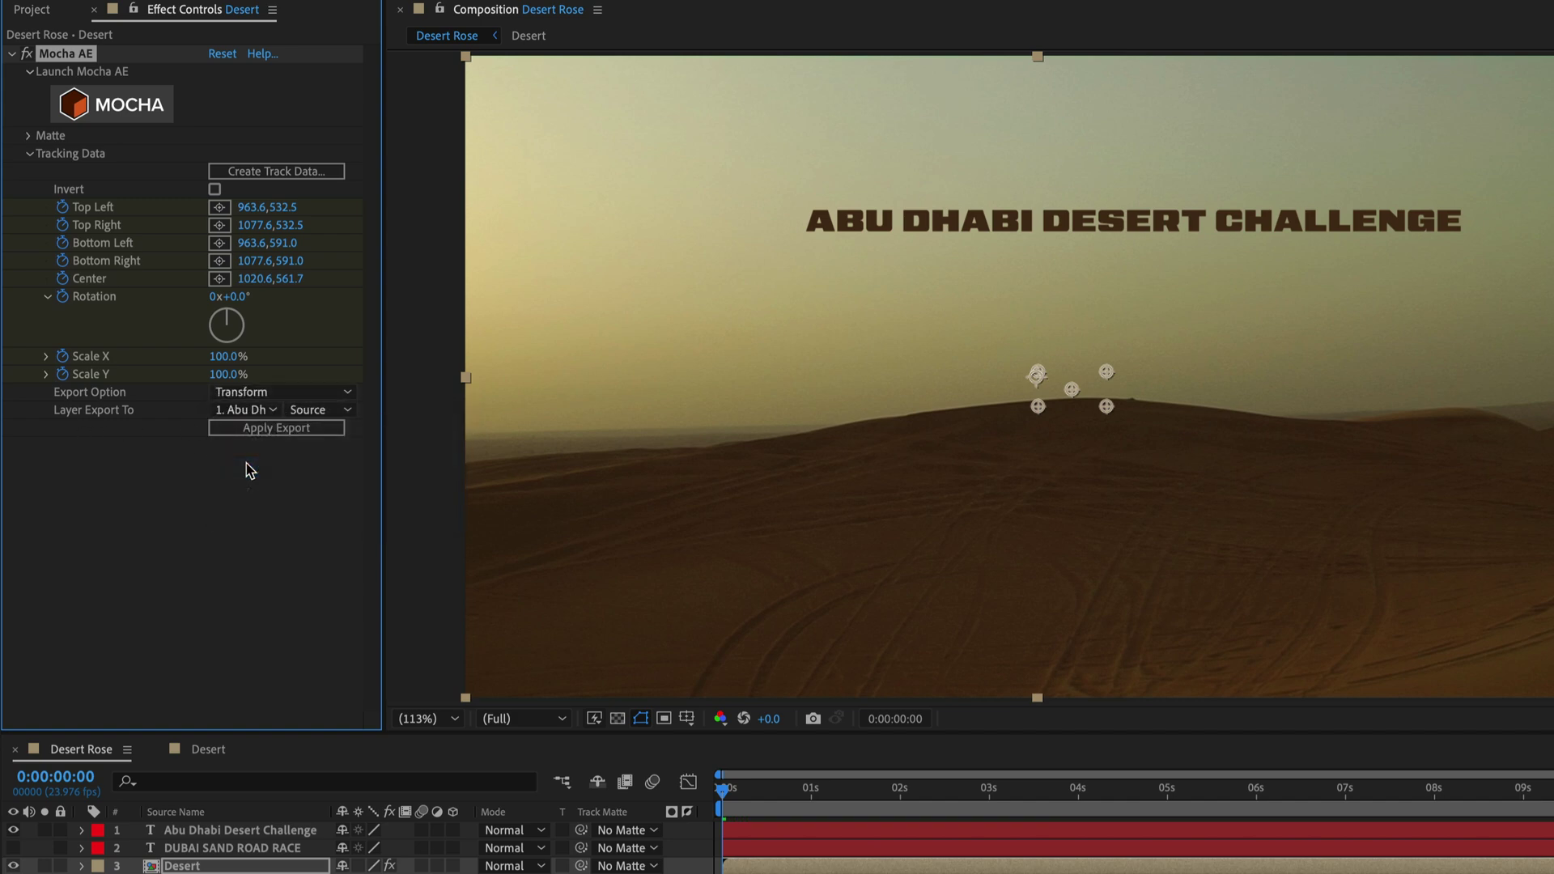
click(275, 428)
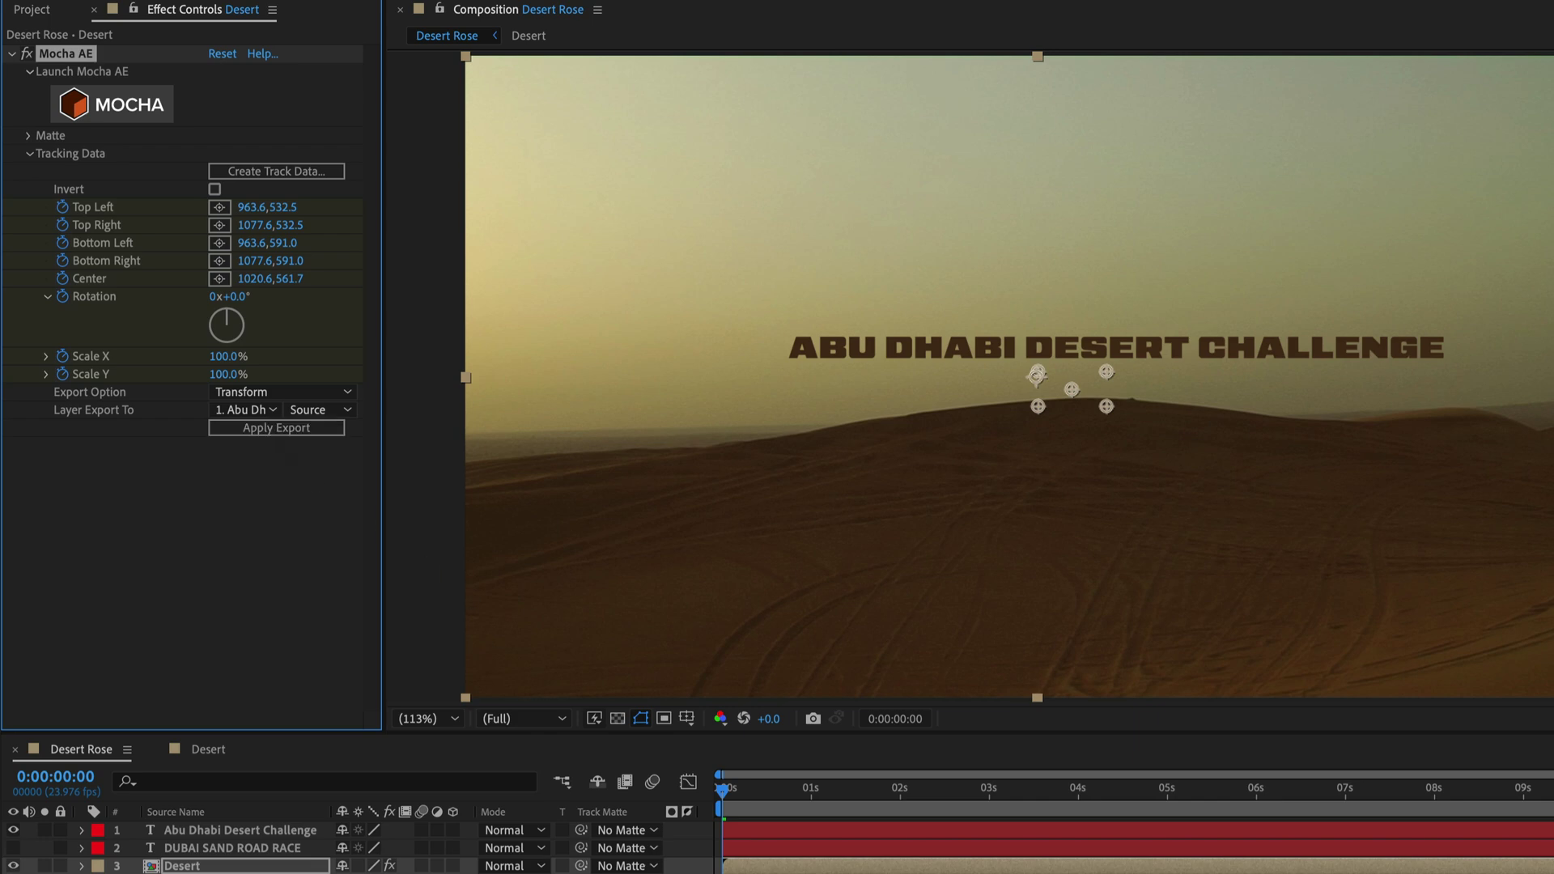
Play and stop the tracked-title preview, then move the playhead to the last frames
key(space)
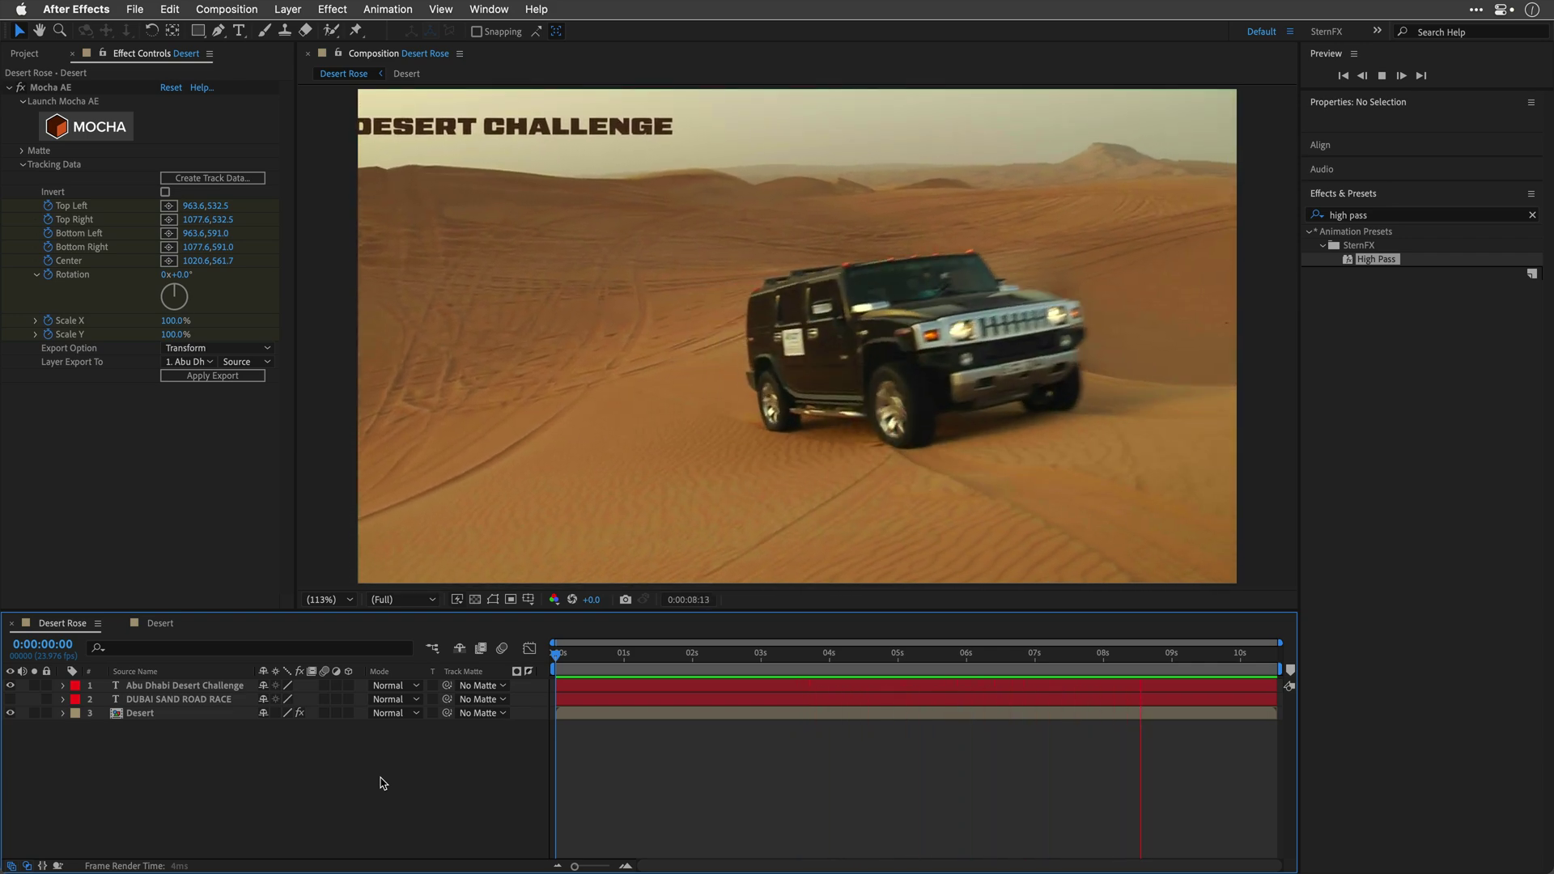
key(space)
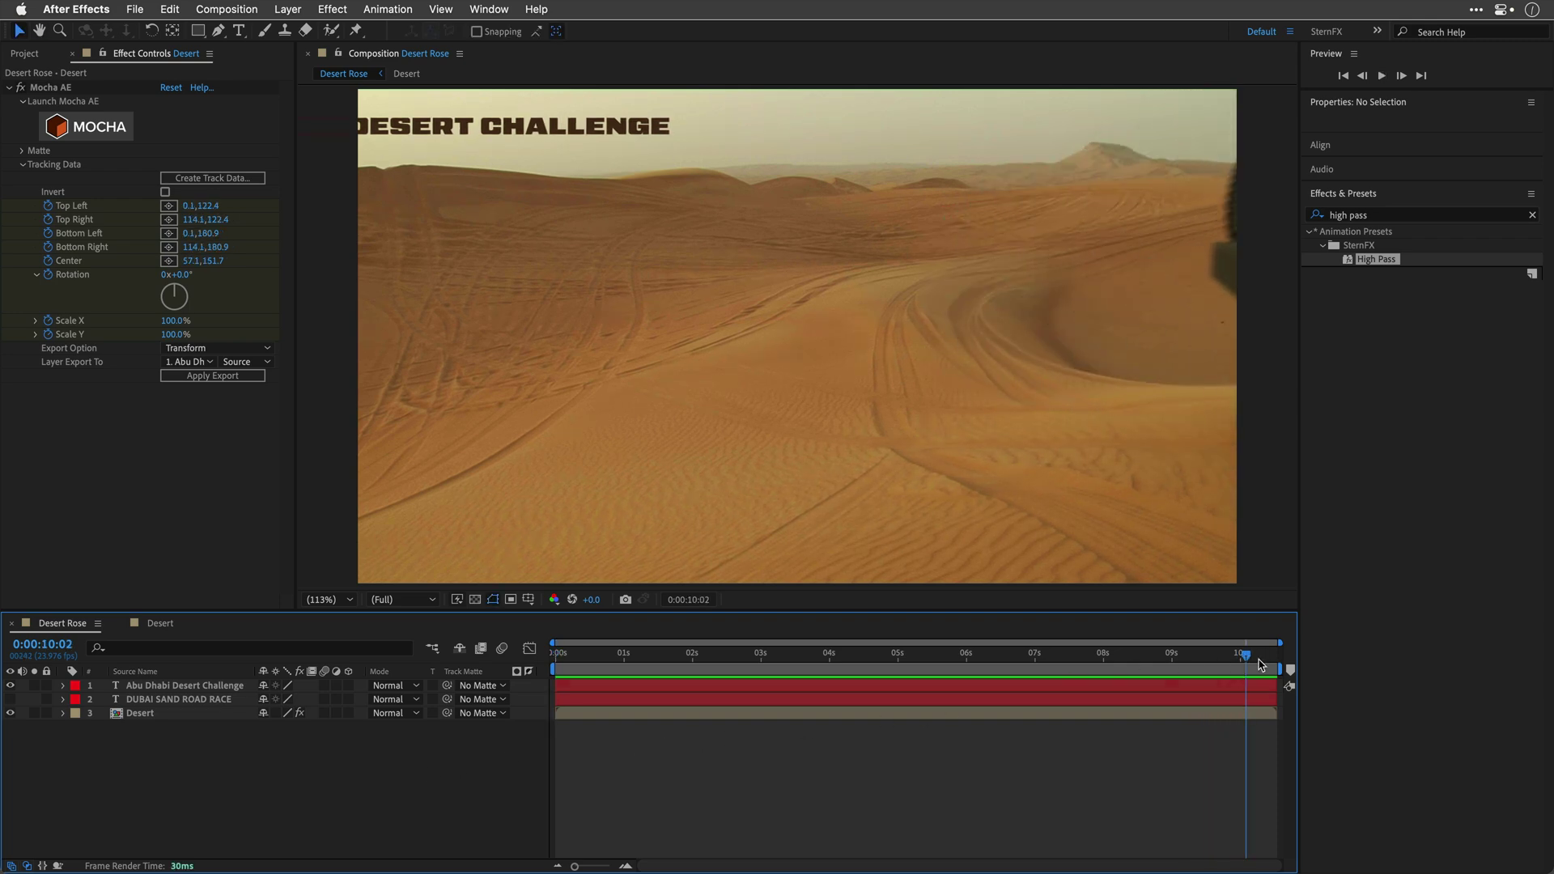
drag(1259, 663, 1274, 664)
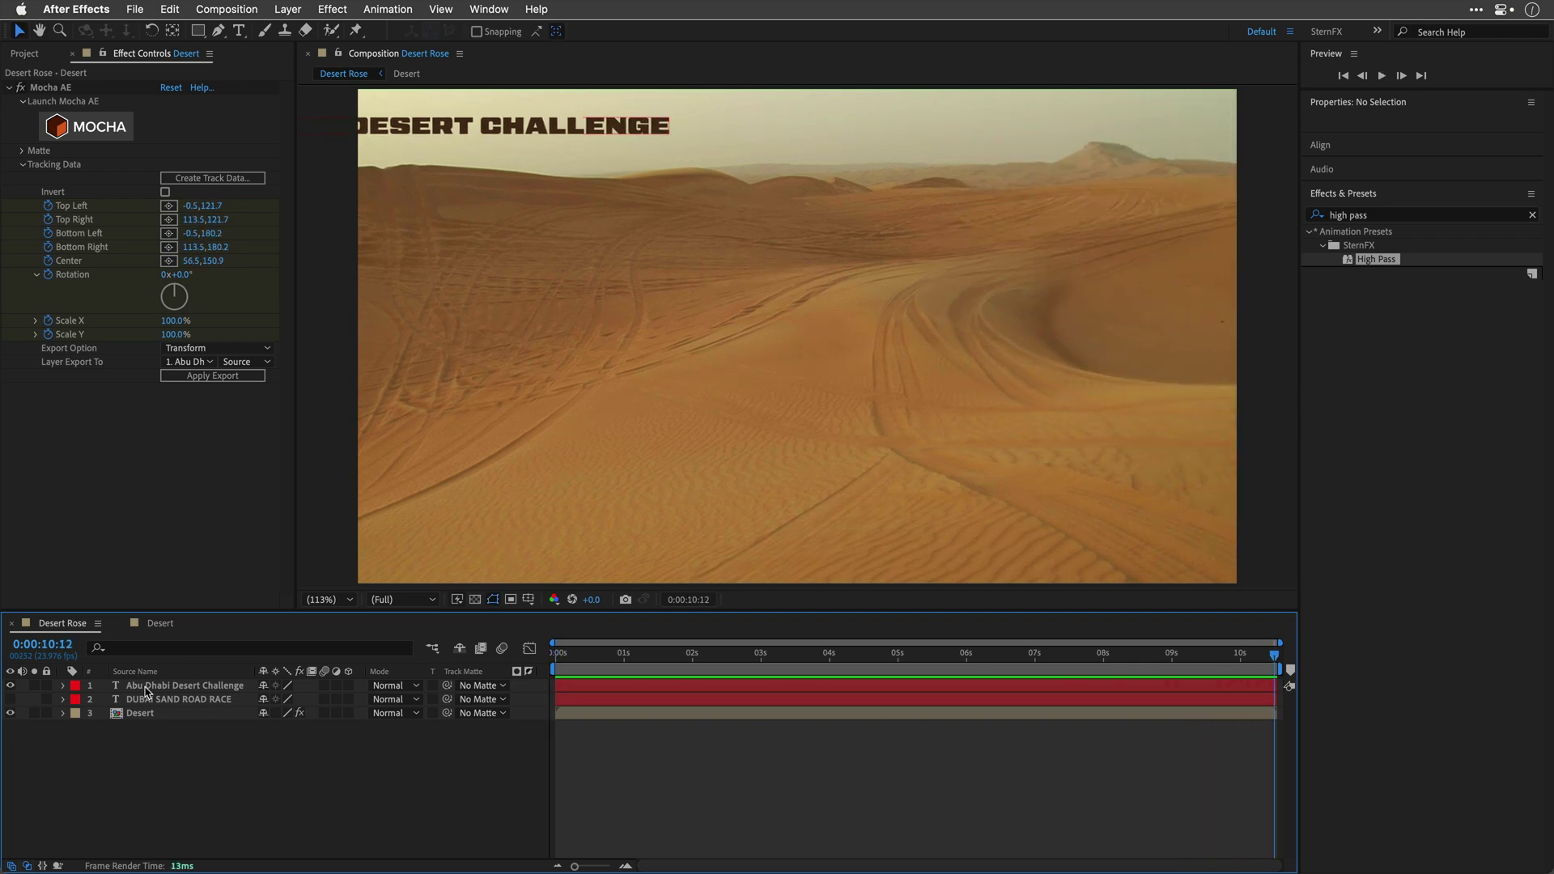
Set the Abu Dhabi Desert Challenge title's Anchor Point X to -128.6
click(147, 687)
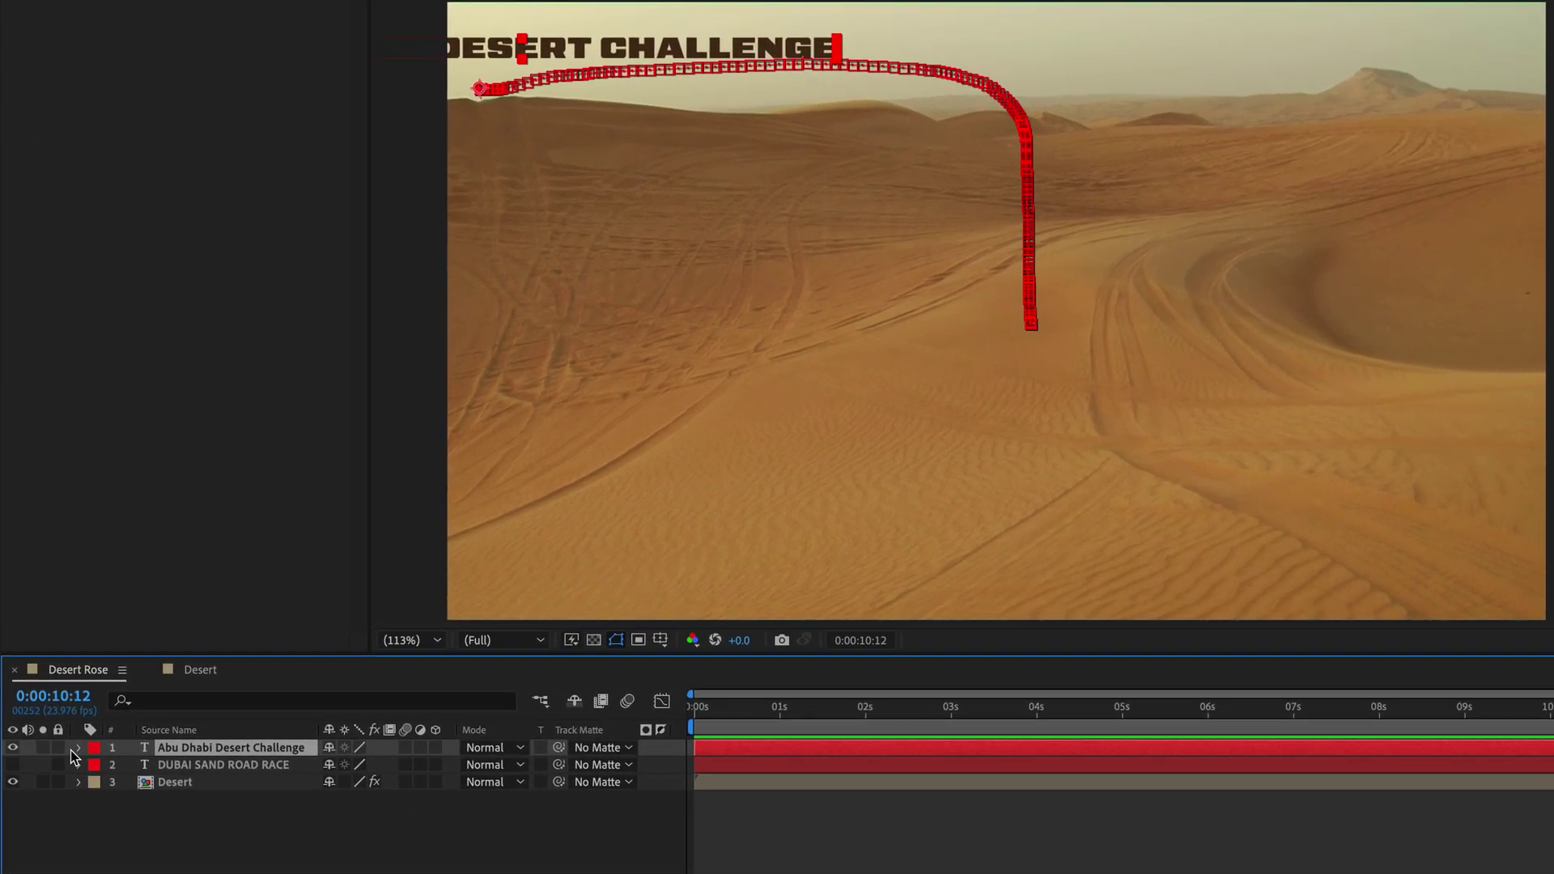
click(63, 687)
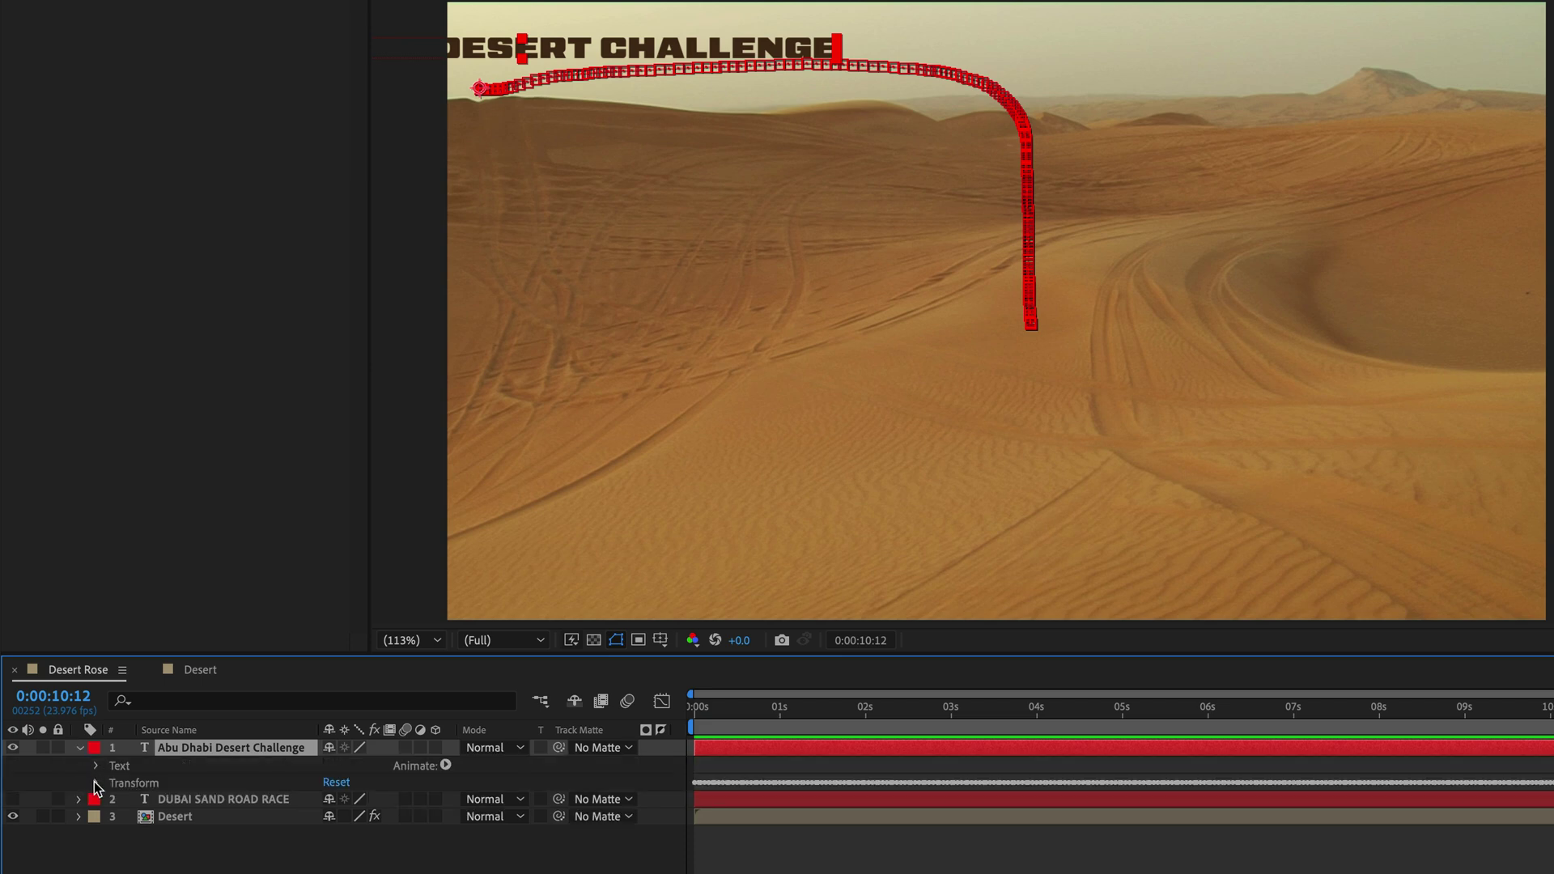
click(96, 783)
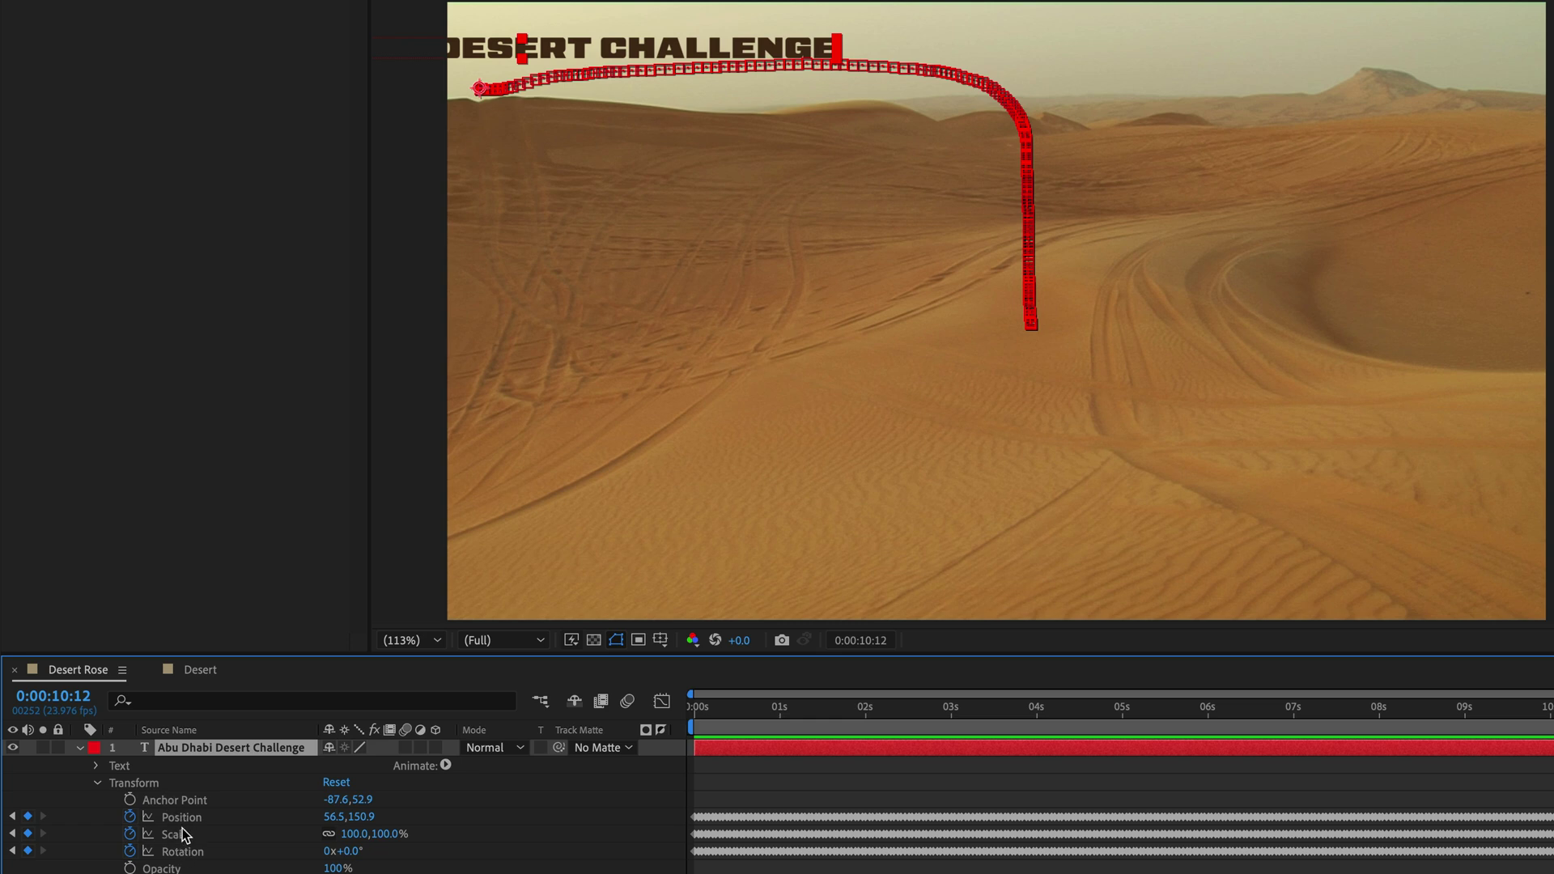
drag(333, 799, 275, 800)
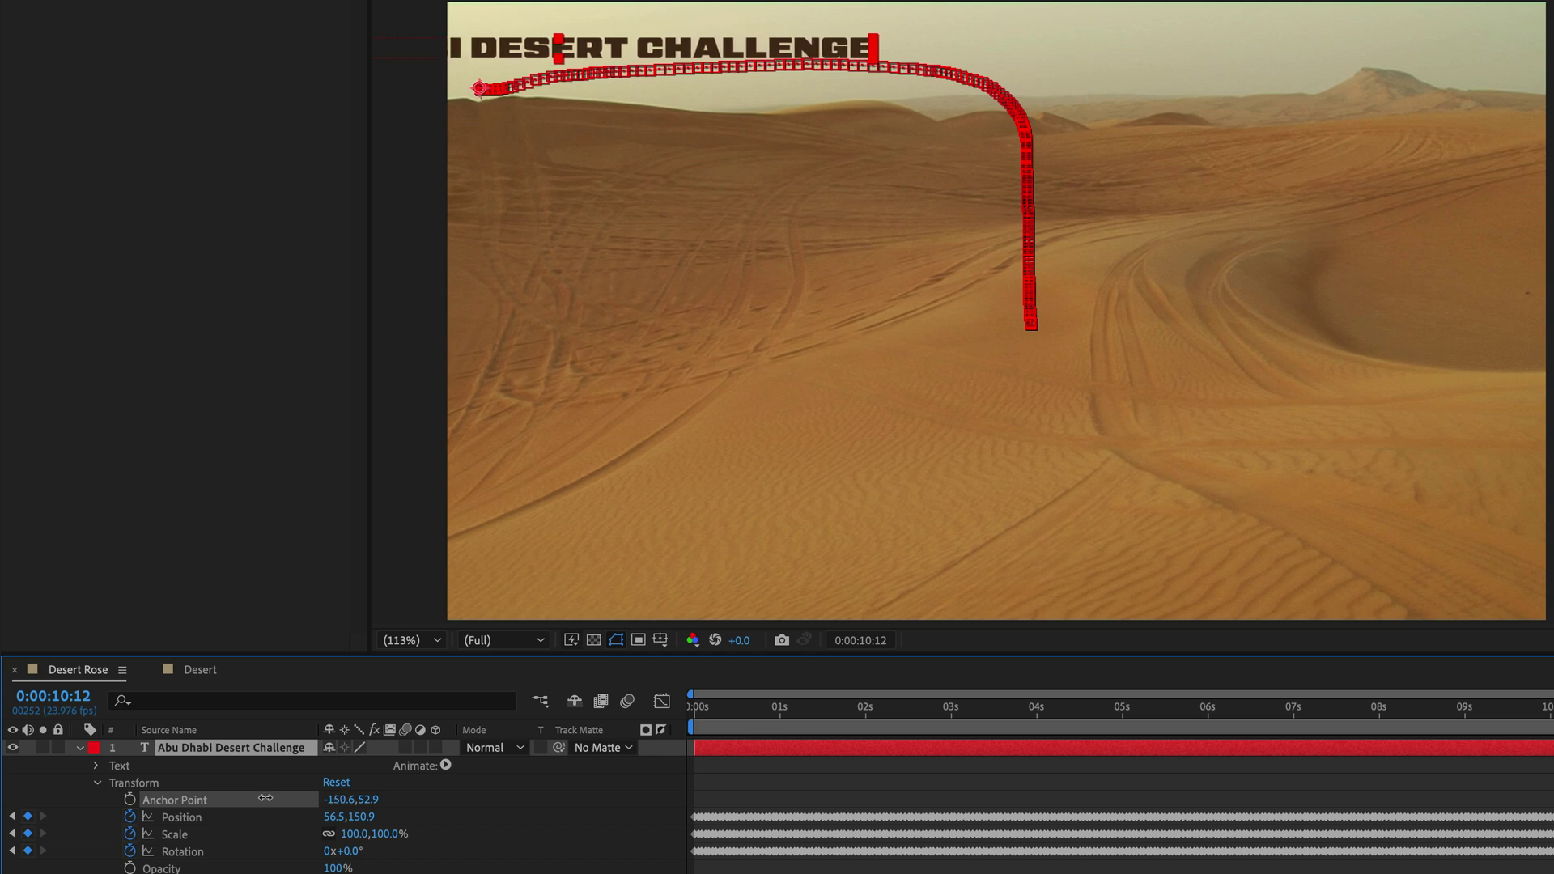
drag(275, 799, 292, 800)
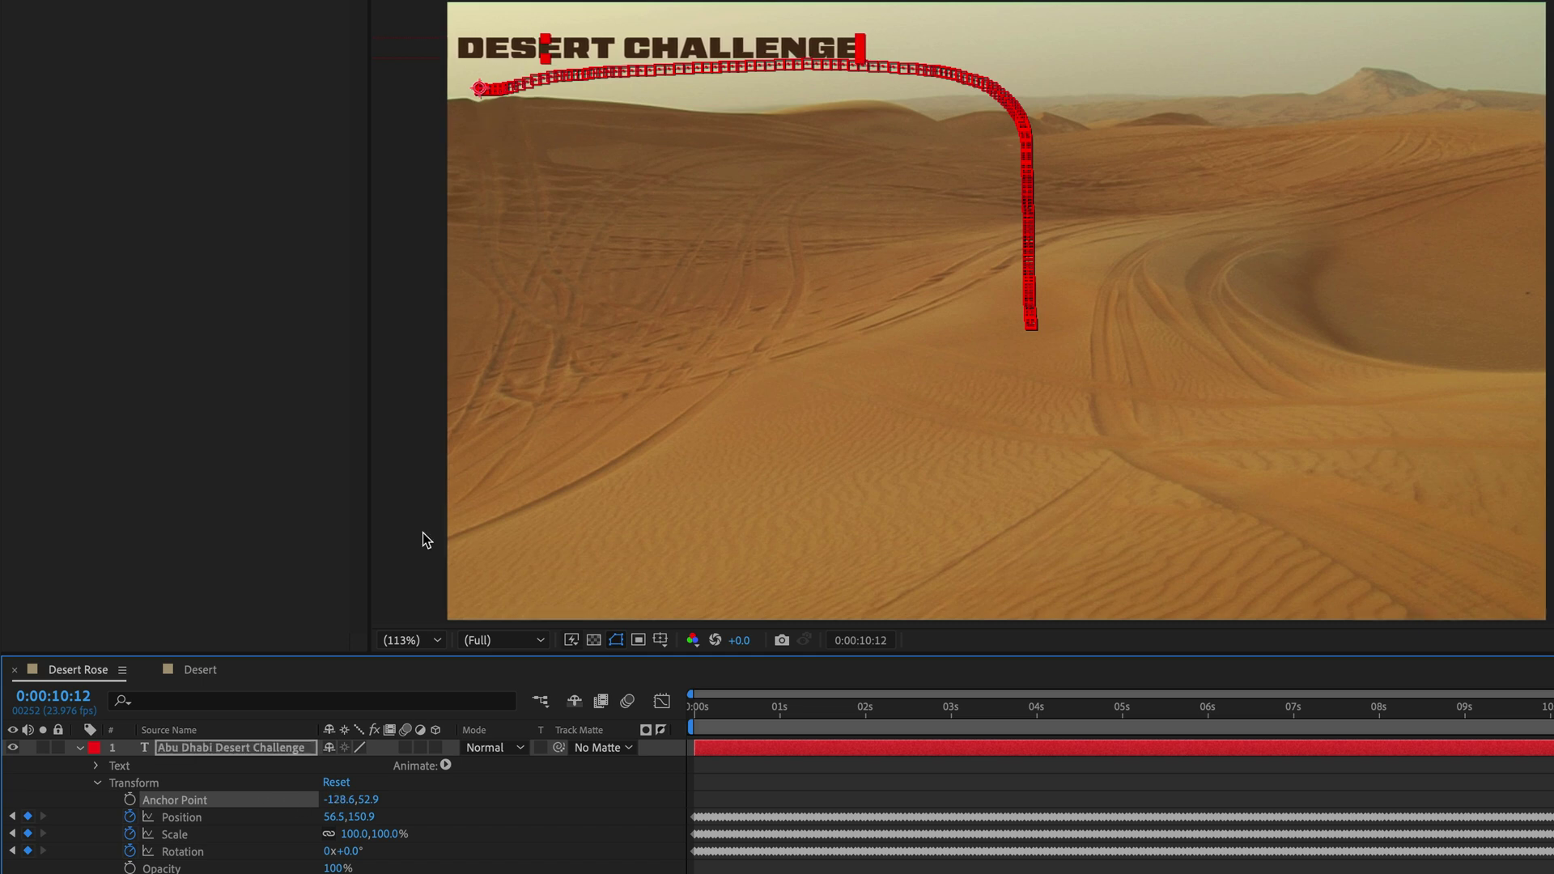
Add a Tracking animator to the title and scrub its Tracking Amount
click(446, 766)
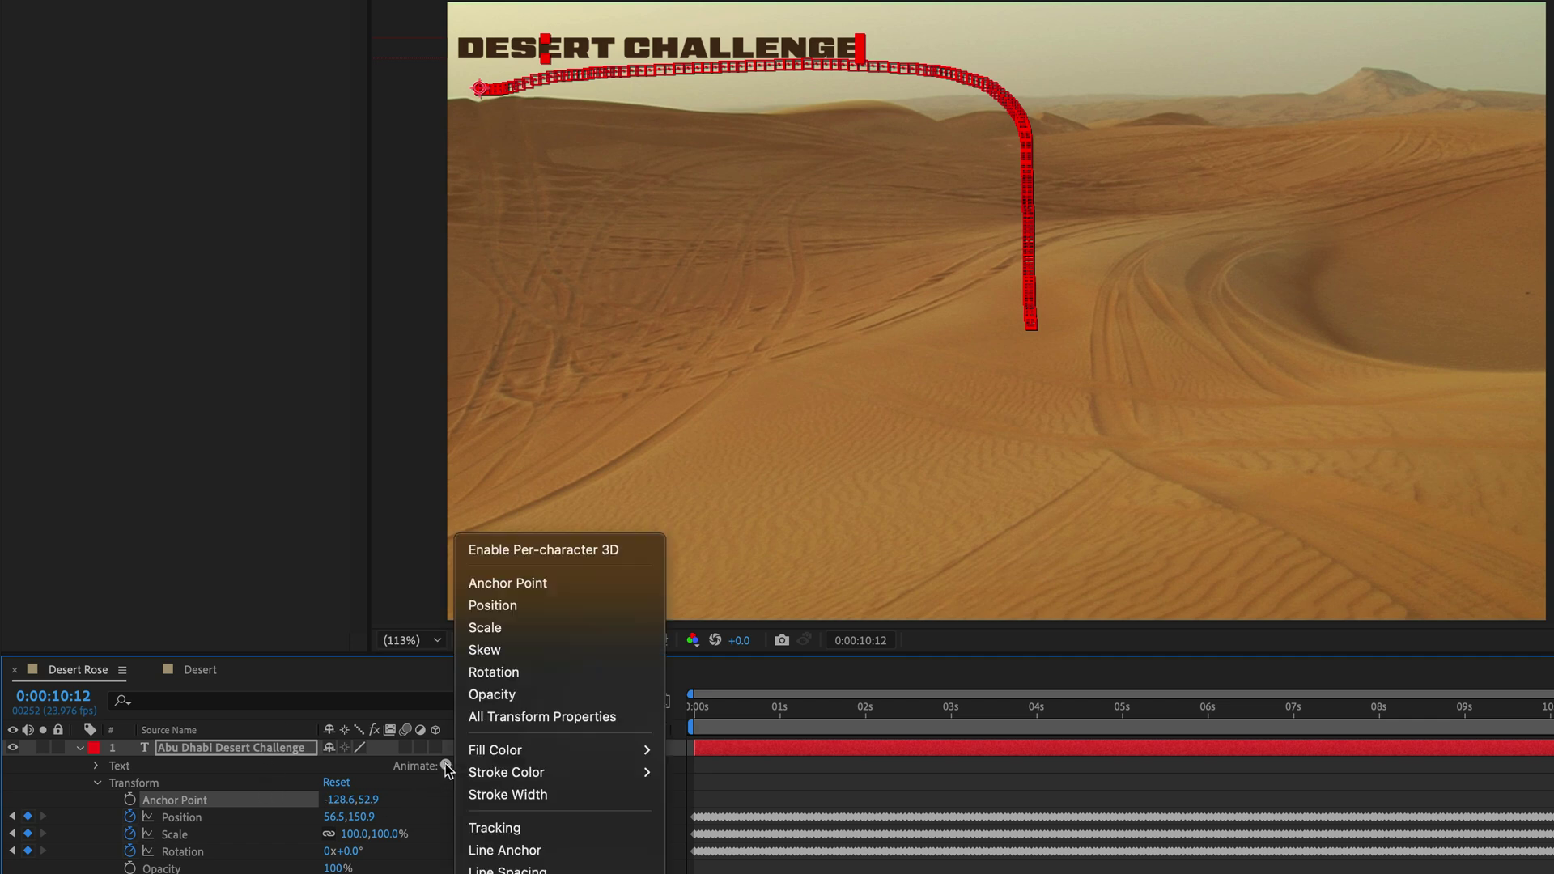
click(508, 829)
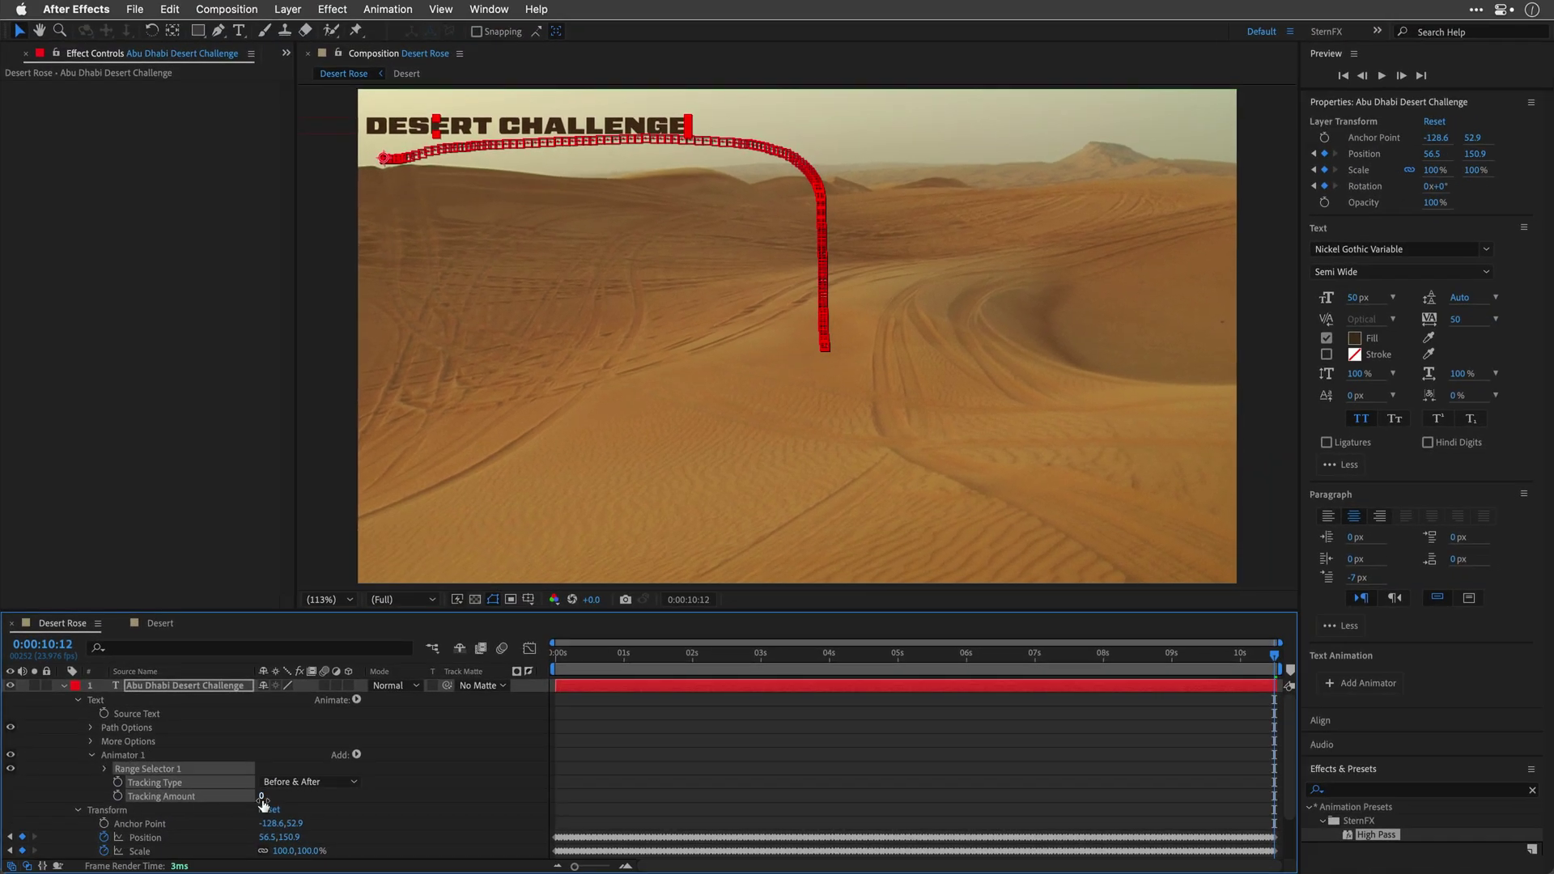
drag(260, 797, 251, 804)
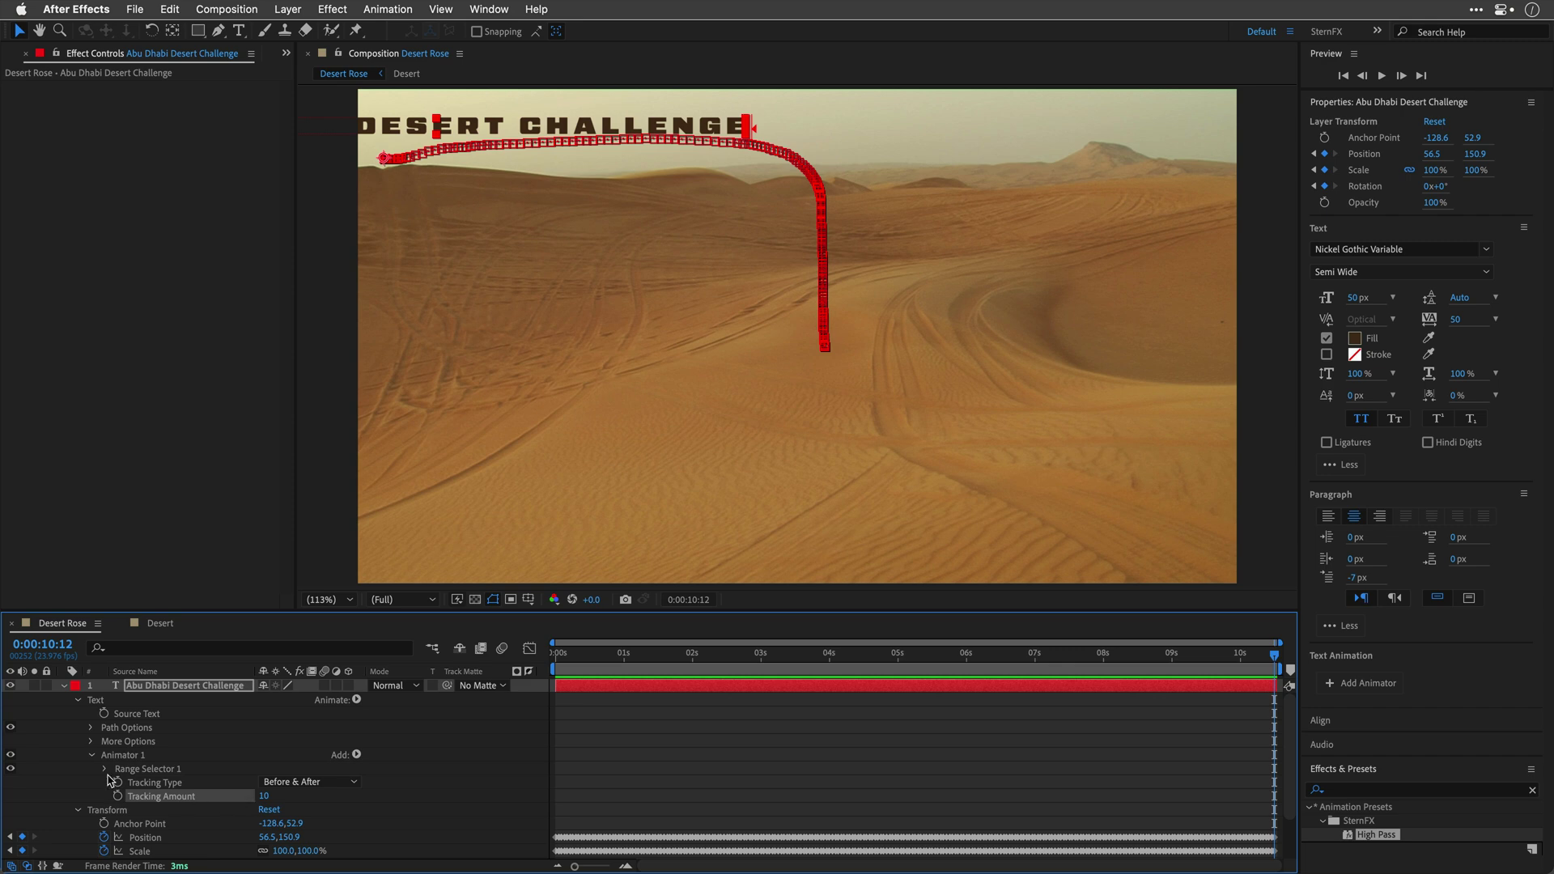
Set the Range Selector to Words and Subtract mode, with Tracking Amount about 20
click(107, 769)
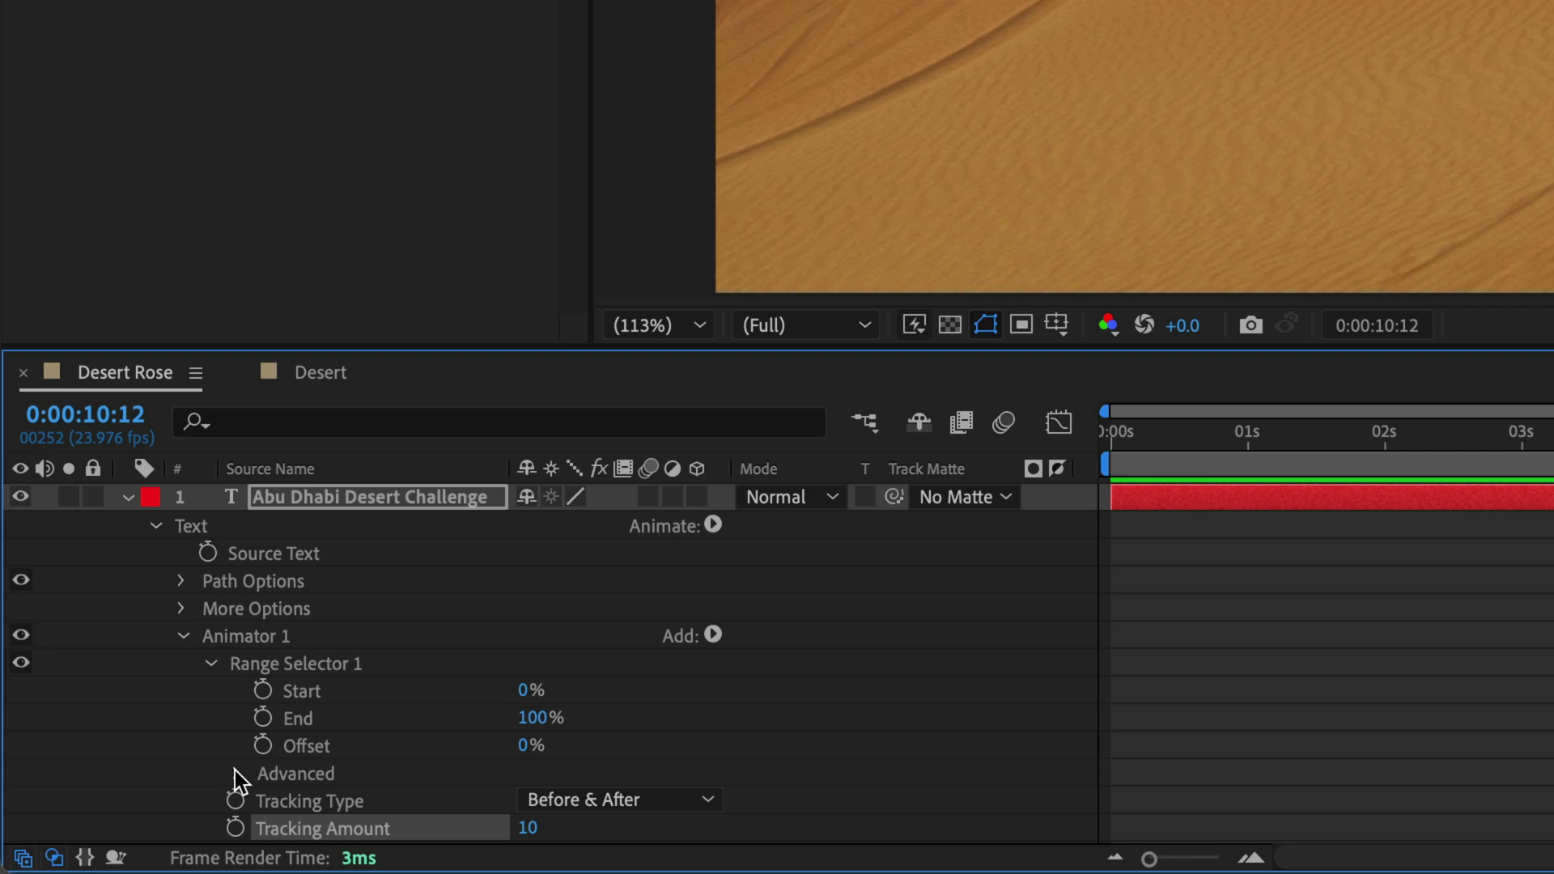
click(236, 773)
scroll(237, 777, down, 5)
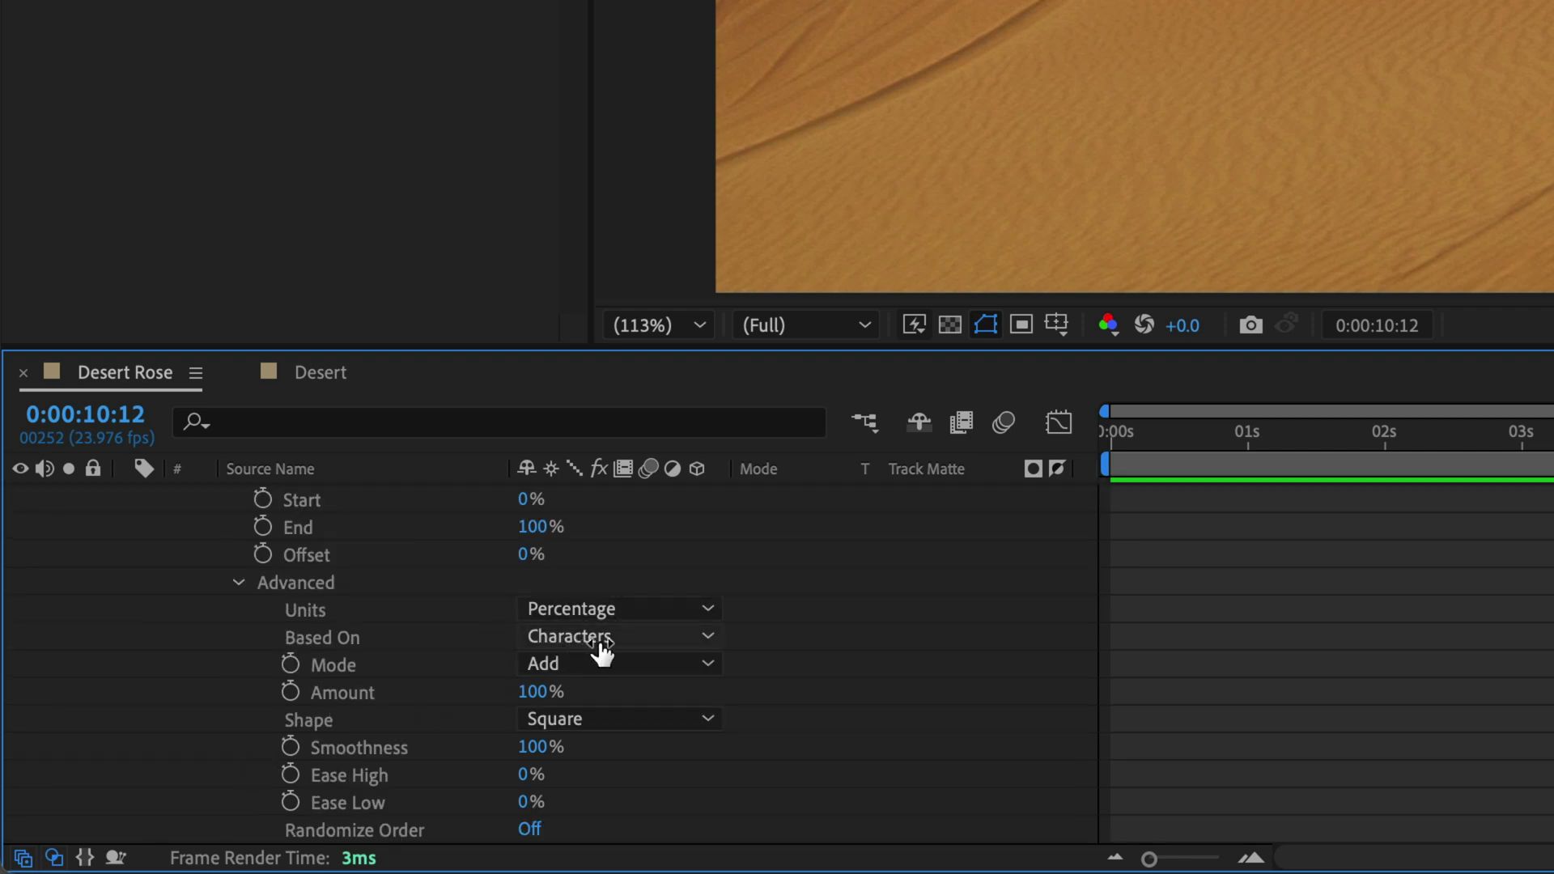
click(628, 641)
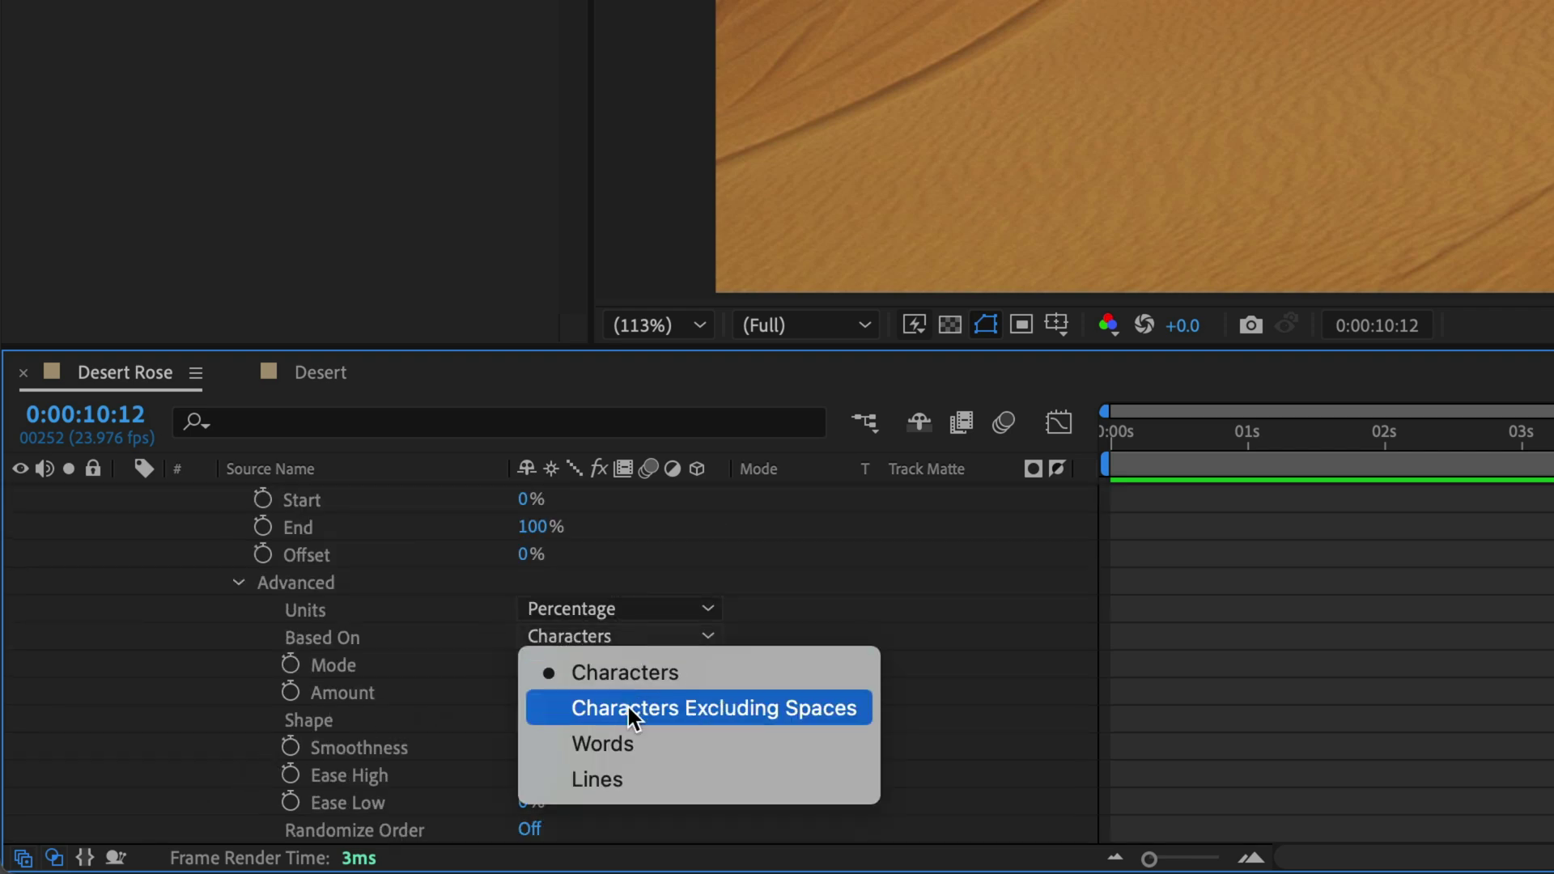
click(625, 742)
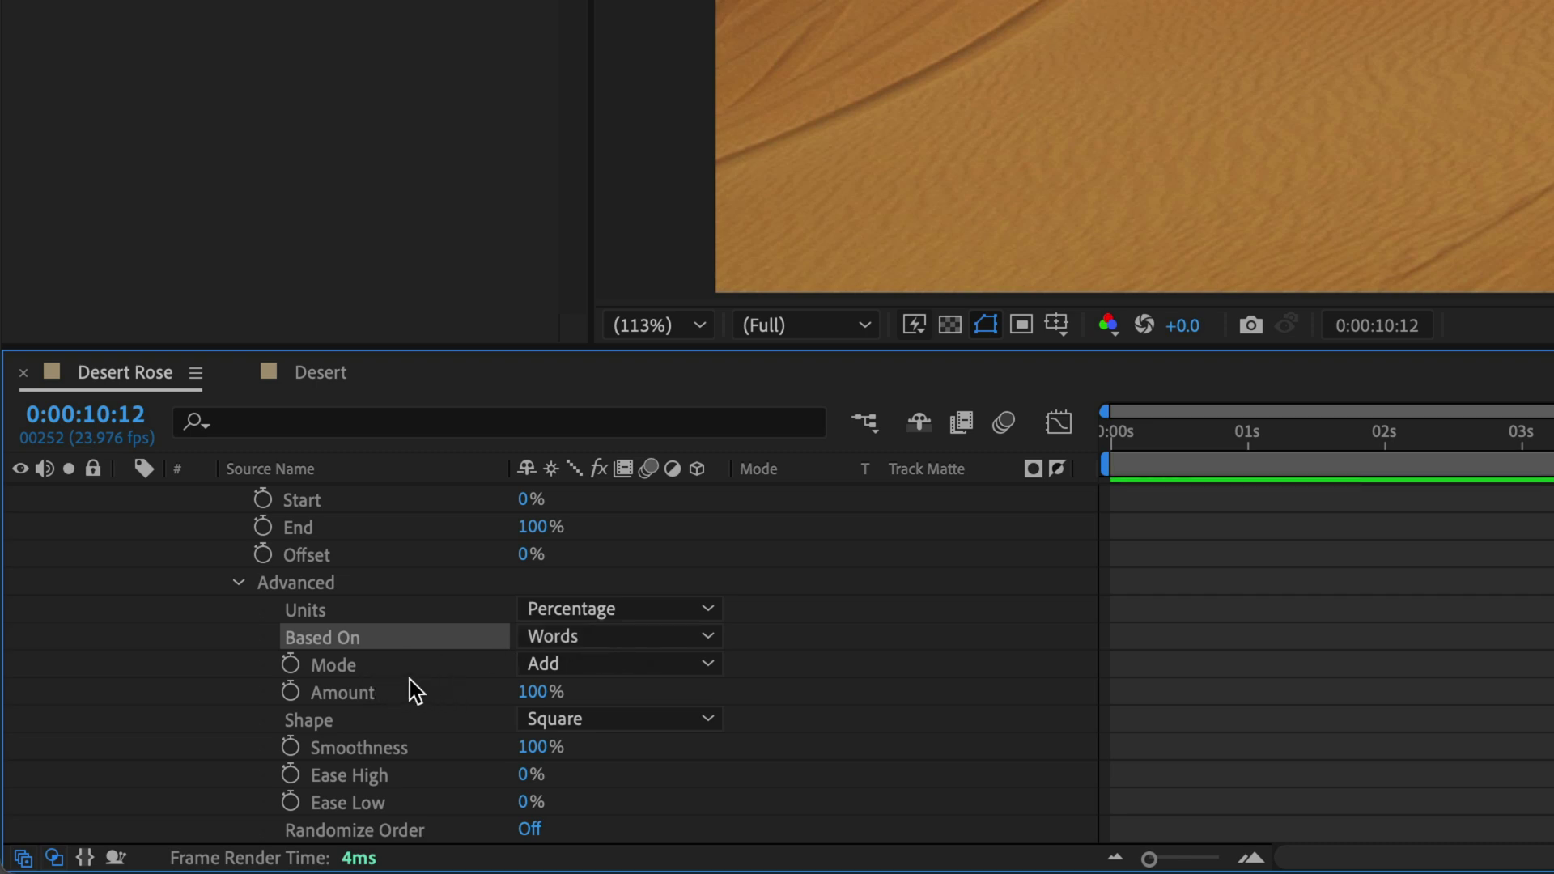
click(629, 666)
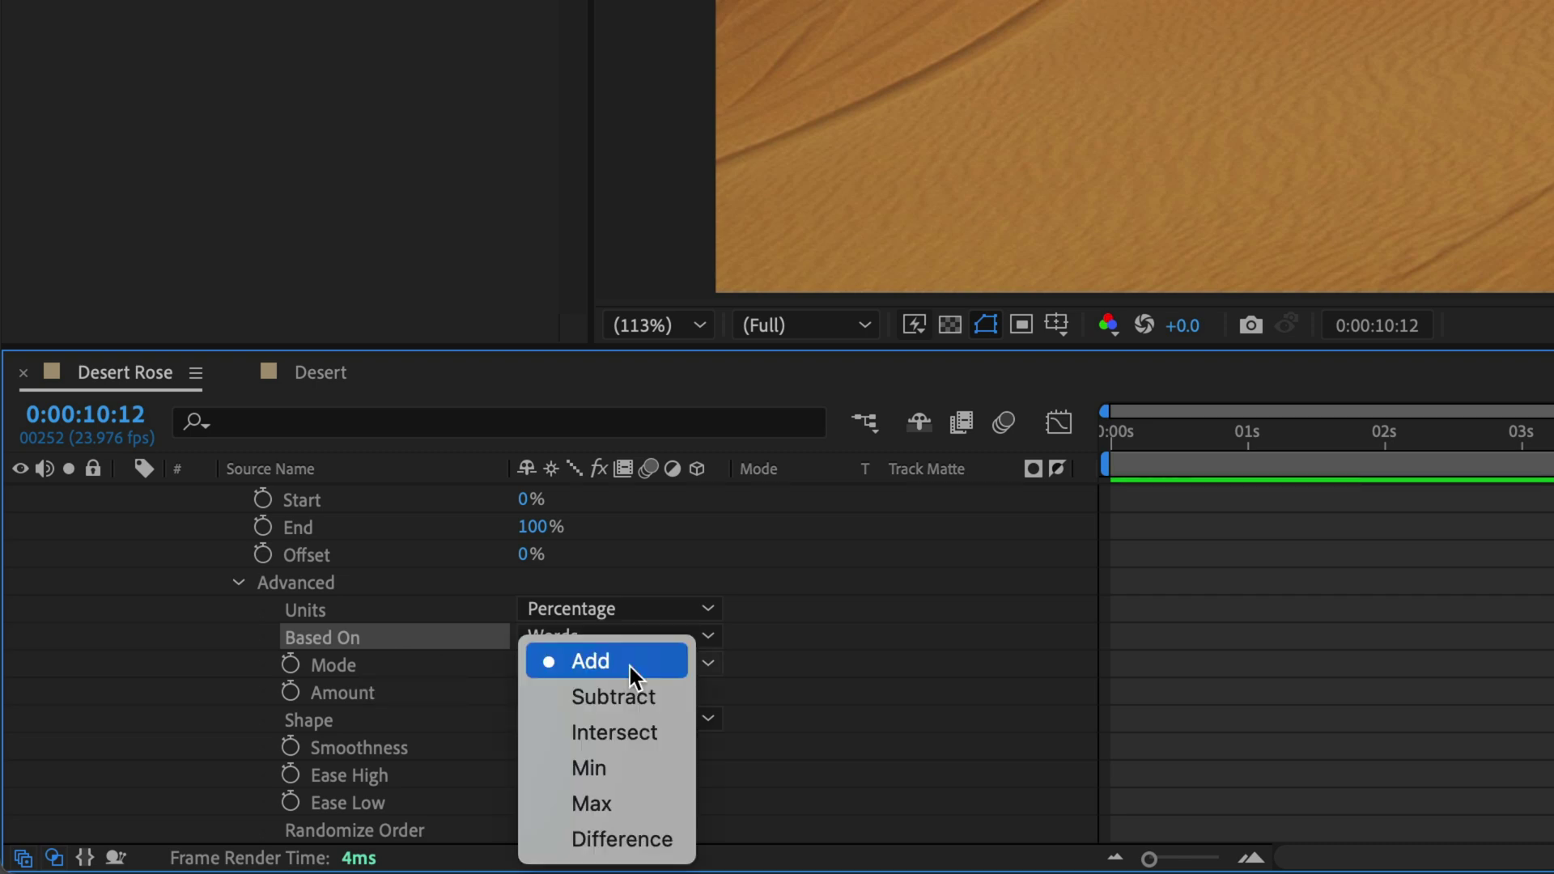
click(632, 694)
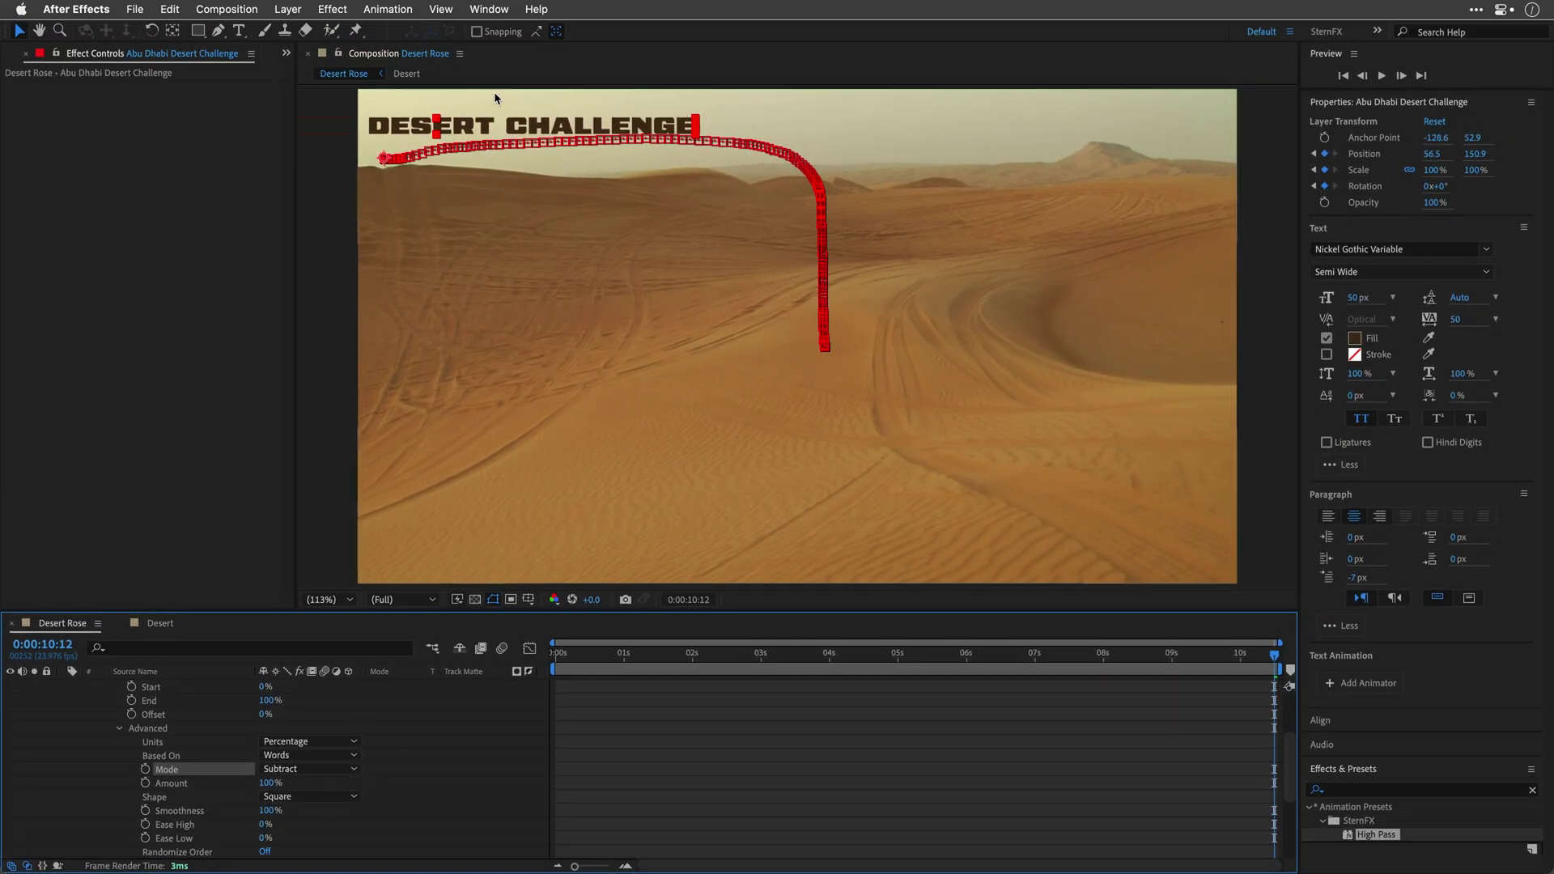
click(118, 729)
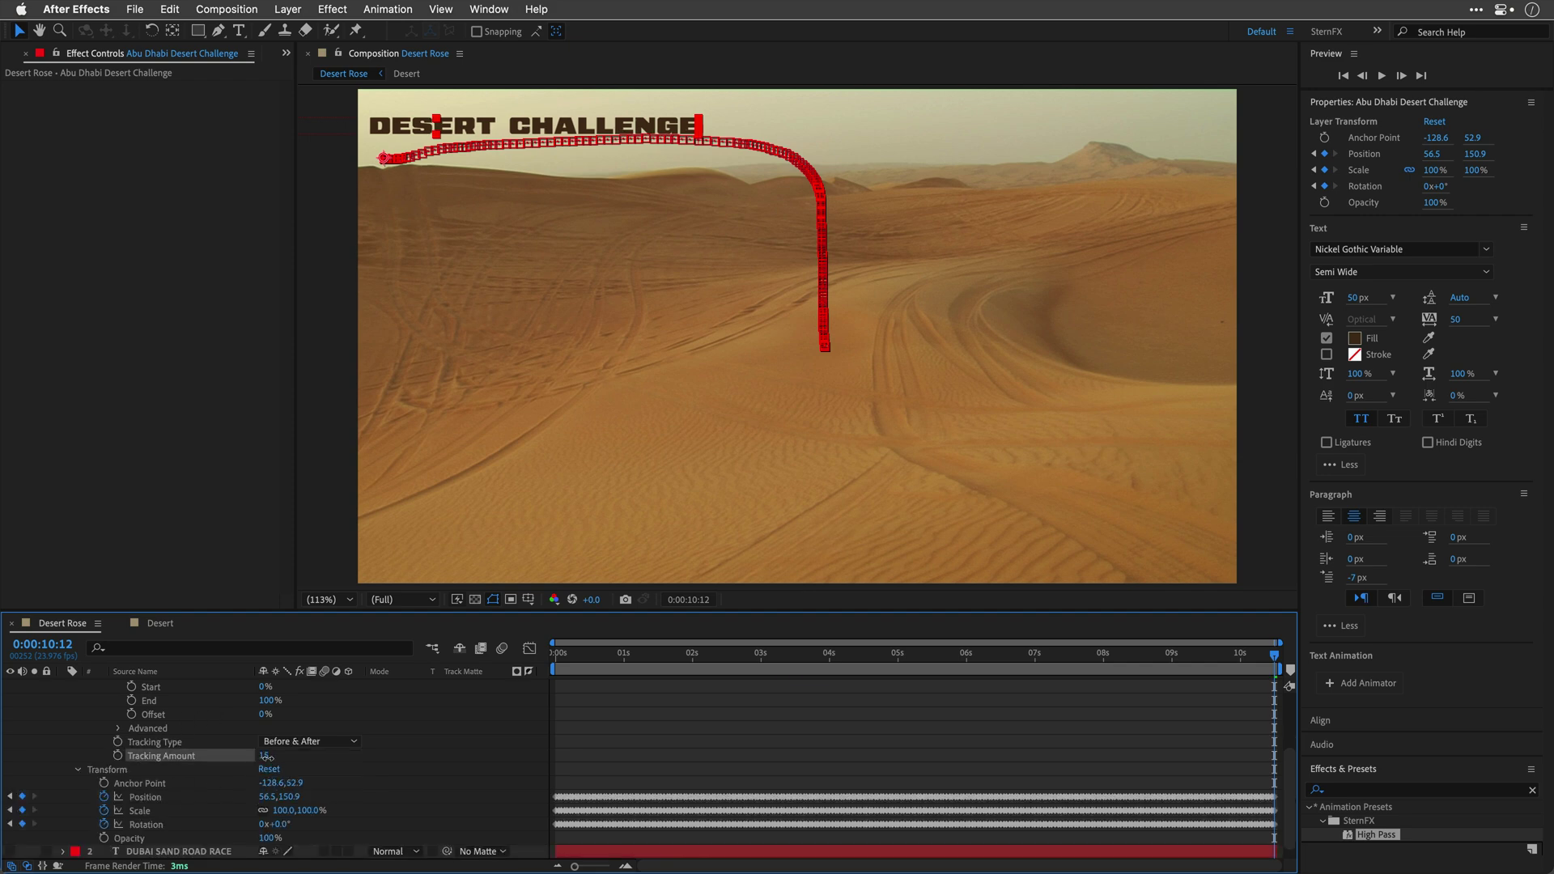
drag(267, 757, 269, 756)
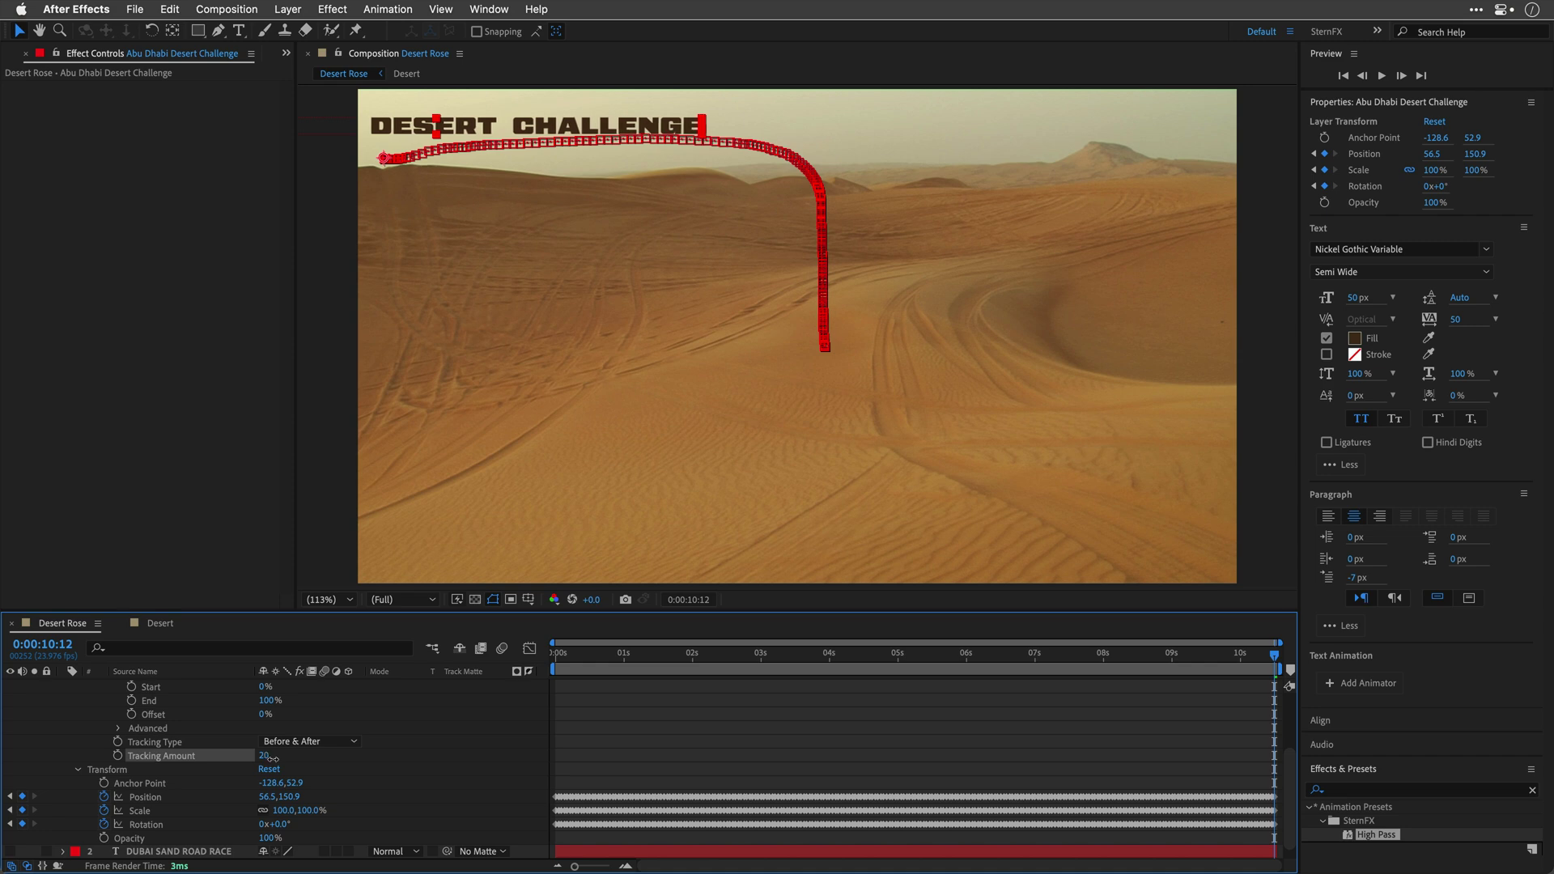
scroll(118, 756, up, 2)
scroll(91, 759, up, 1)
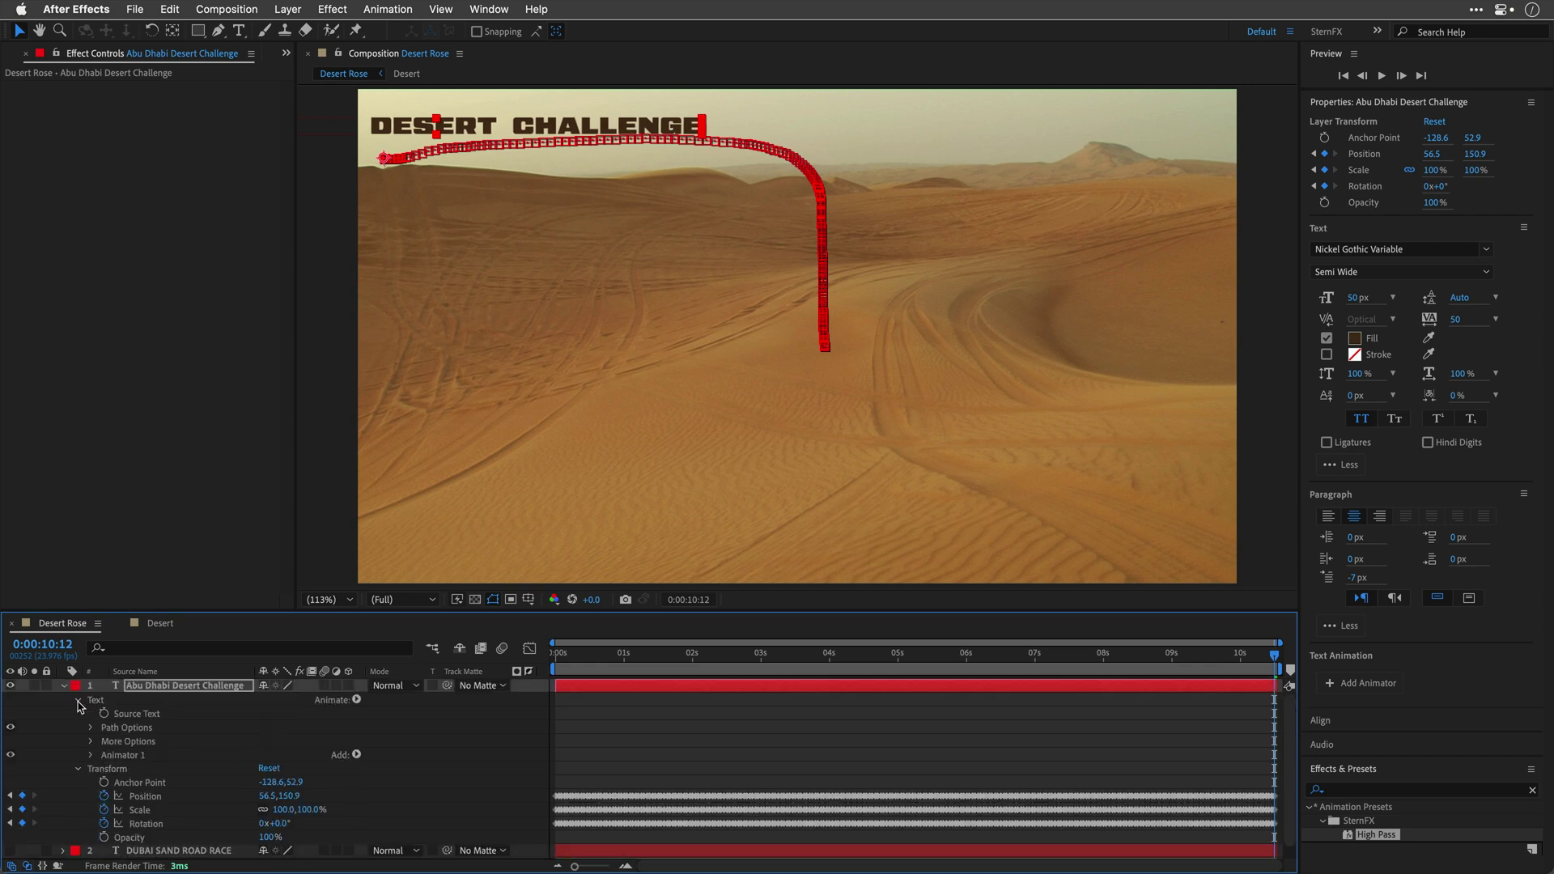
Set the title's anchor point to -128.6, 5.9 and its blend mode to Multiply
click(79, 702)
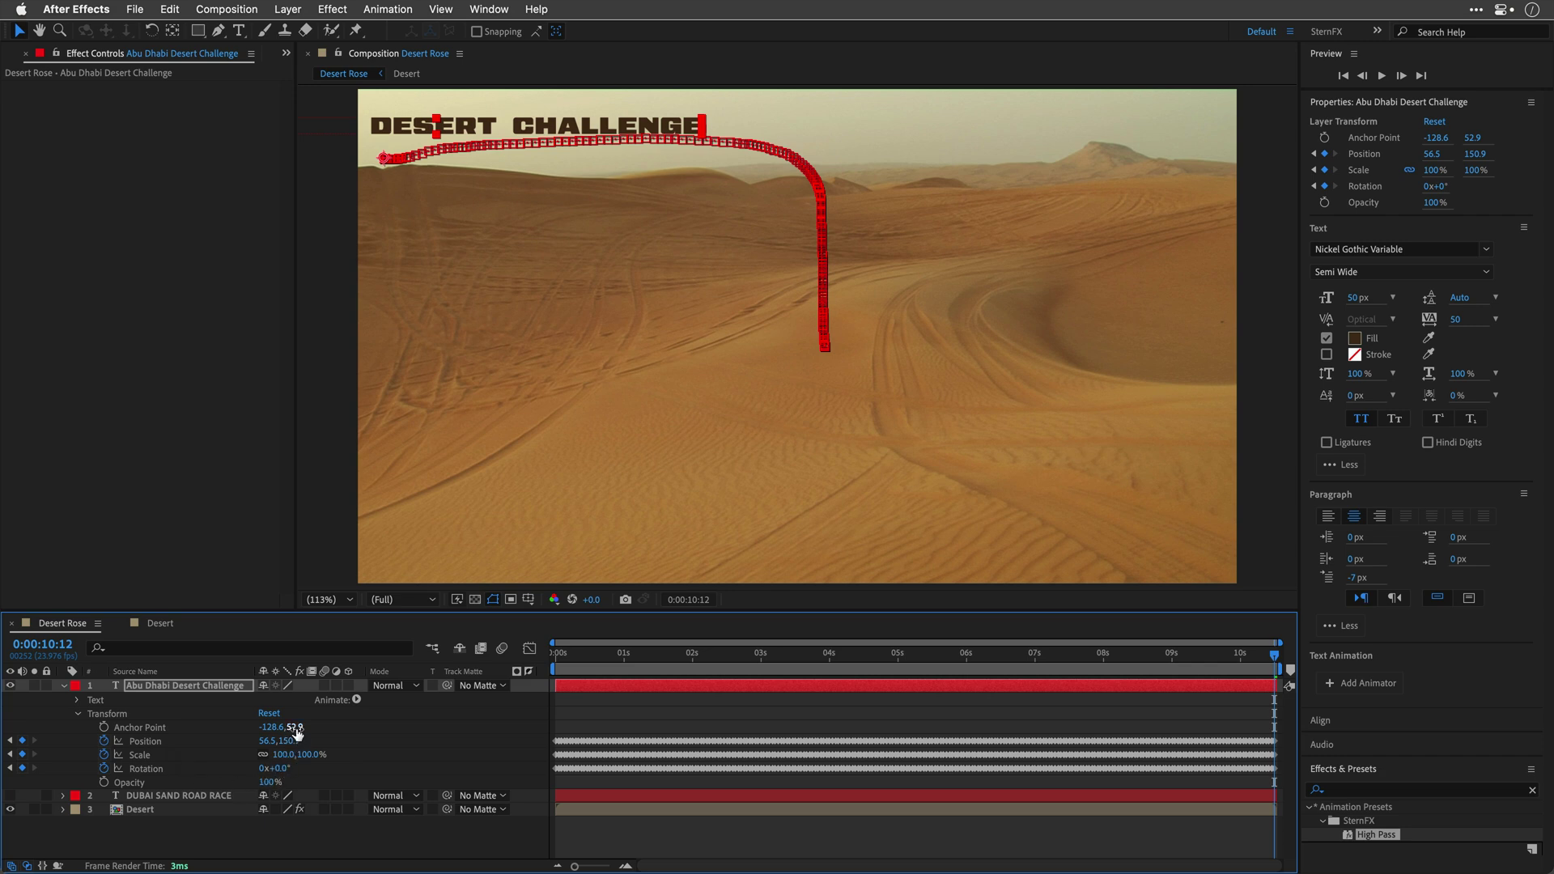
drag(296, 728, 250, 739)
click(388, 686)
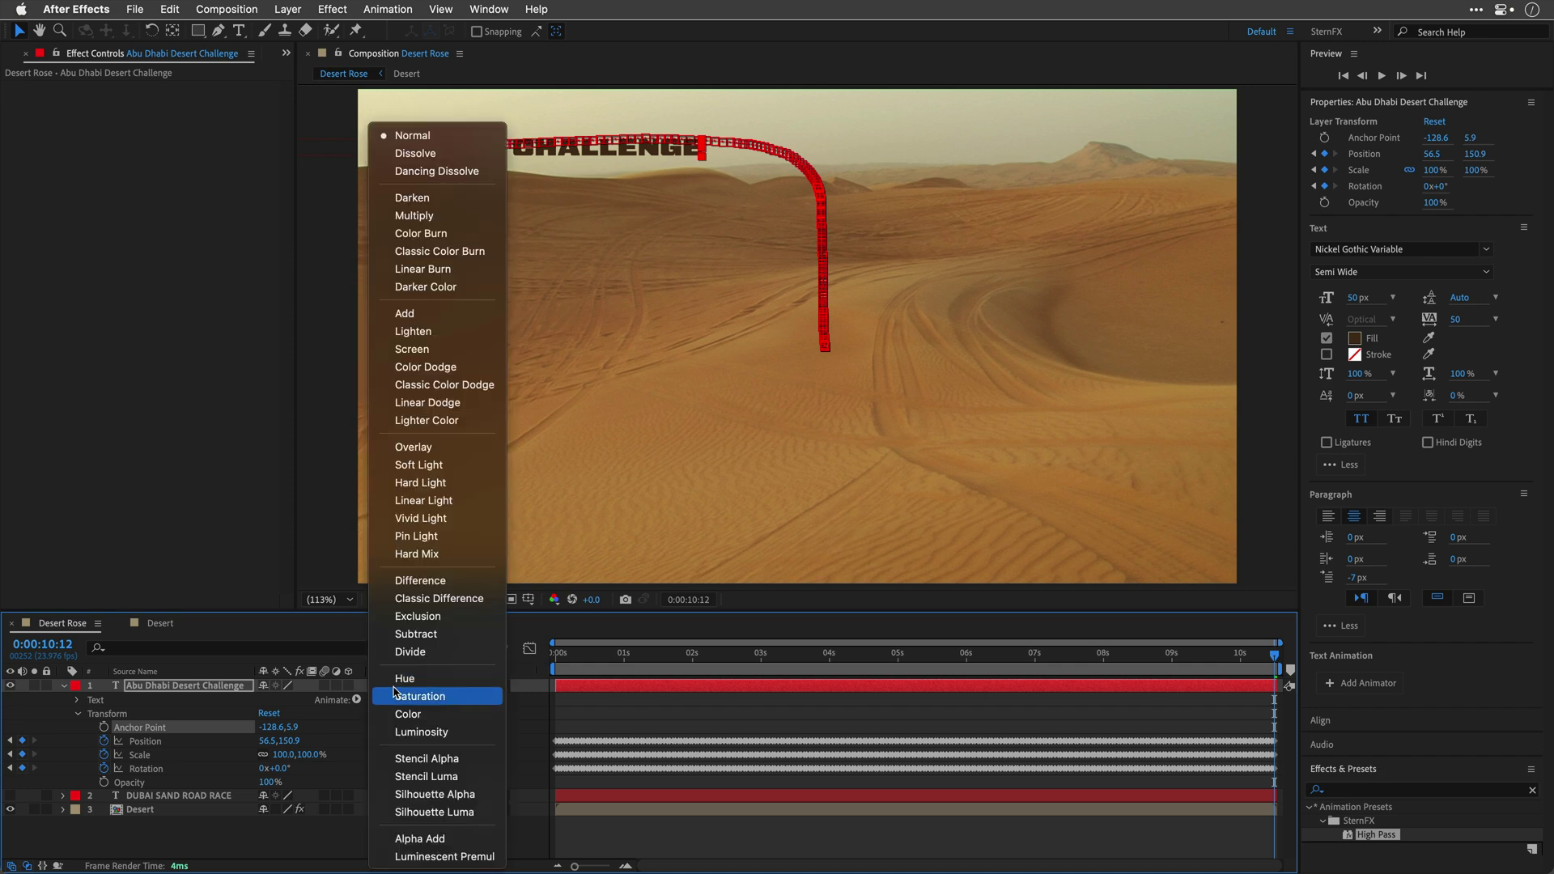
click(414, 215)
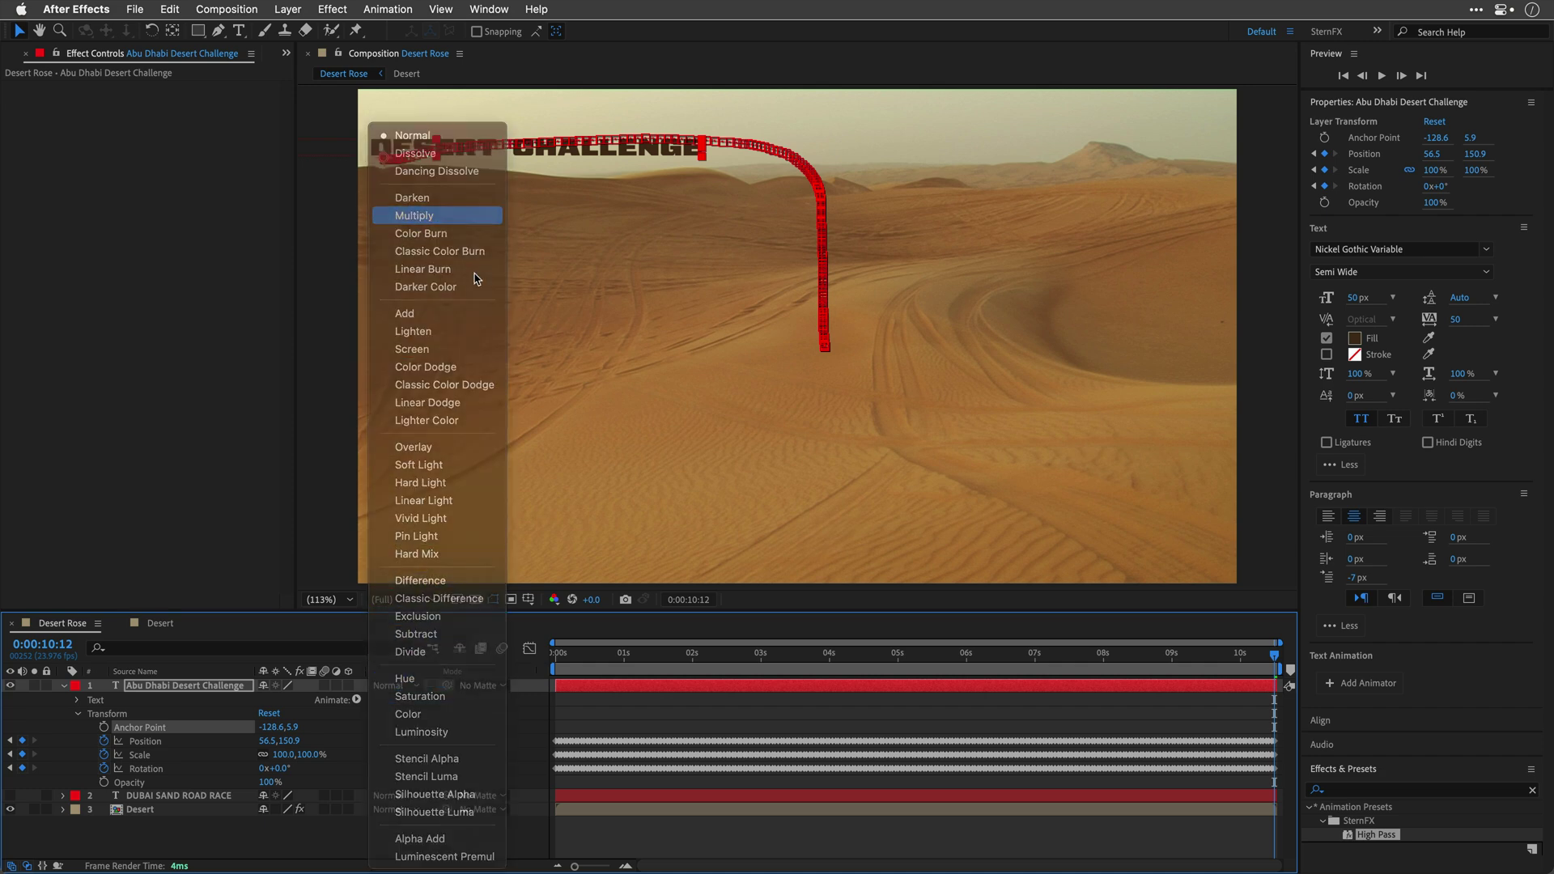
Check the title across the shot, then collapse it and select DUBAI SAND ROAD RACE
mouse_move(625, 656)
mouse_down()
mouse_move(803, 674)
mouse_move(554, 673)
mouse_up()
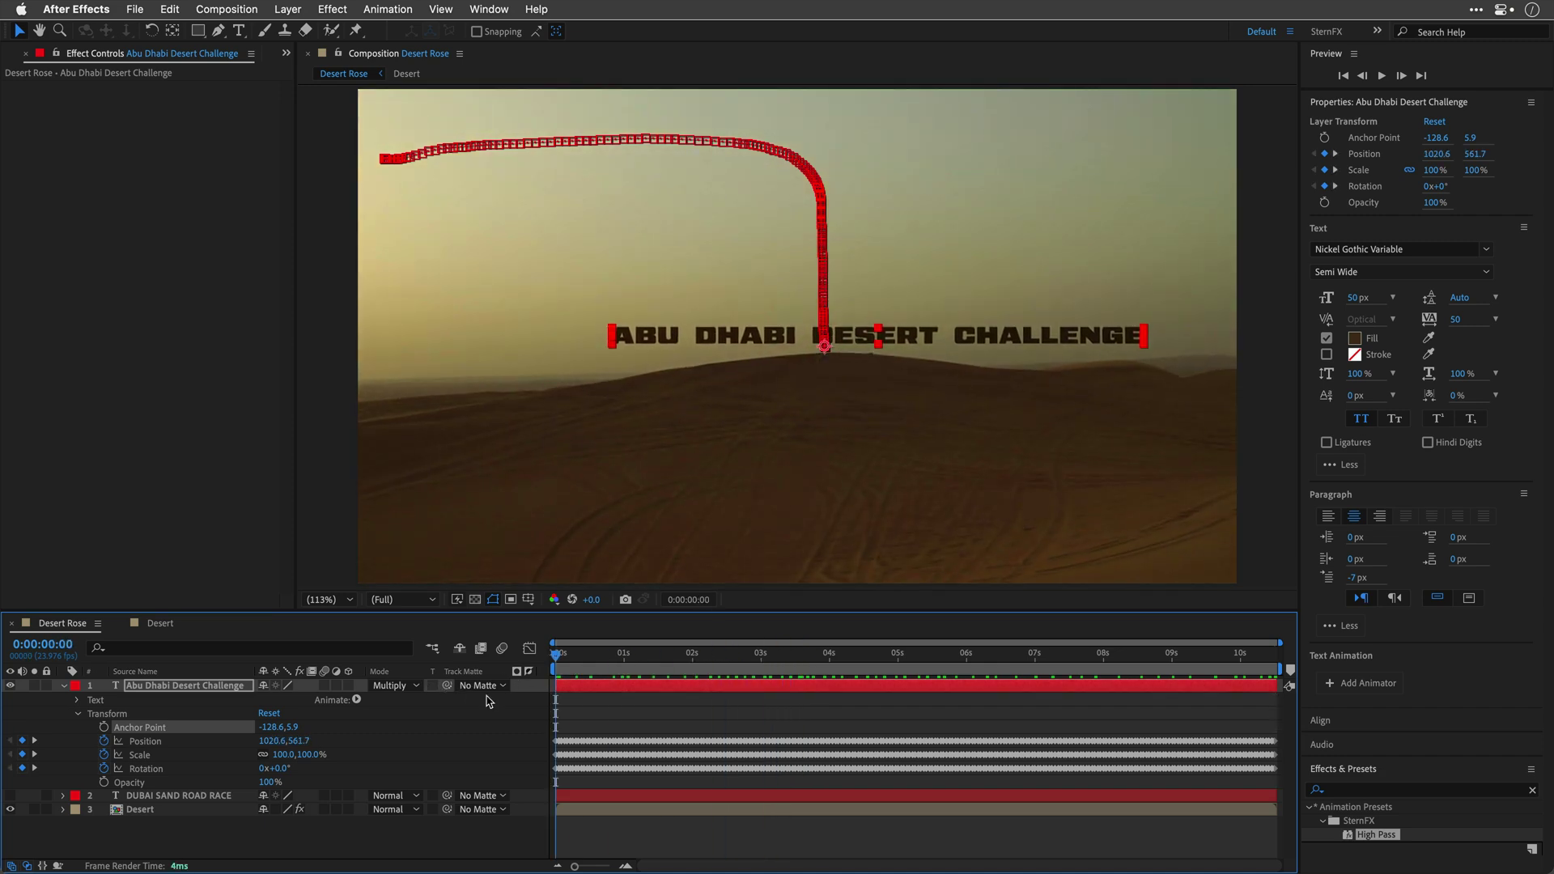
click(487, 701)
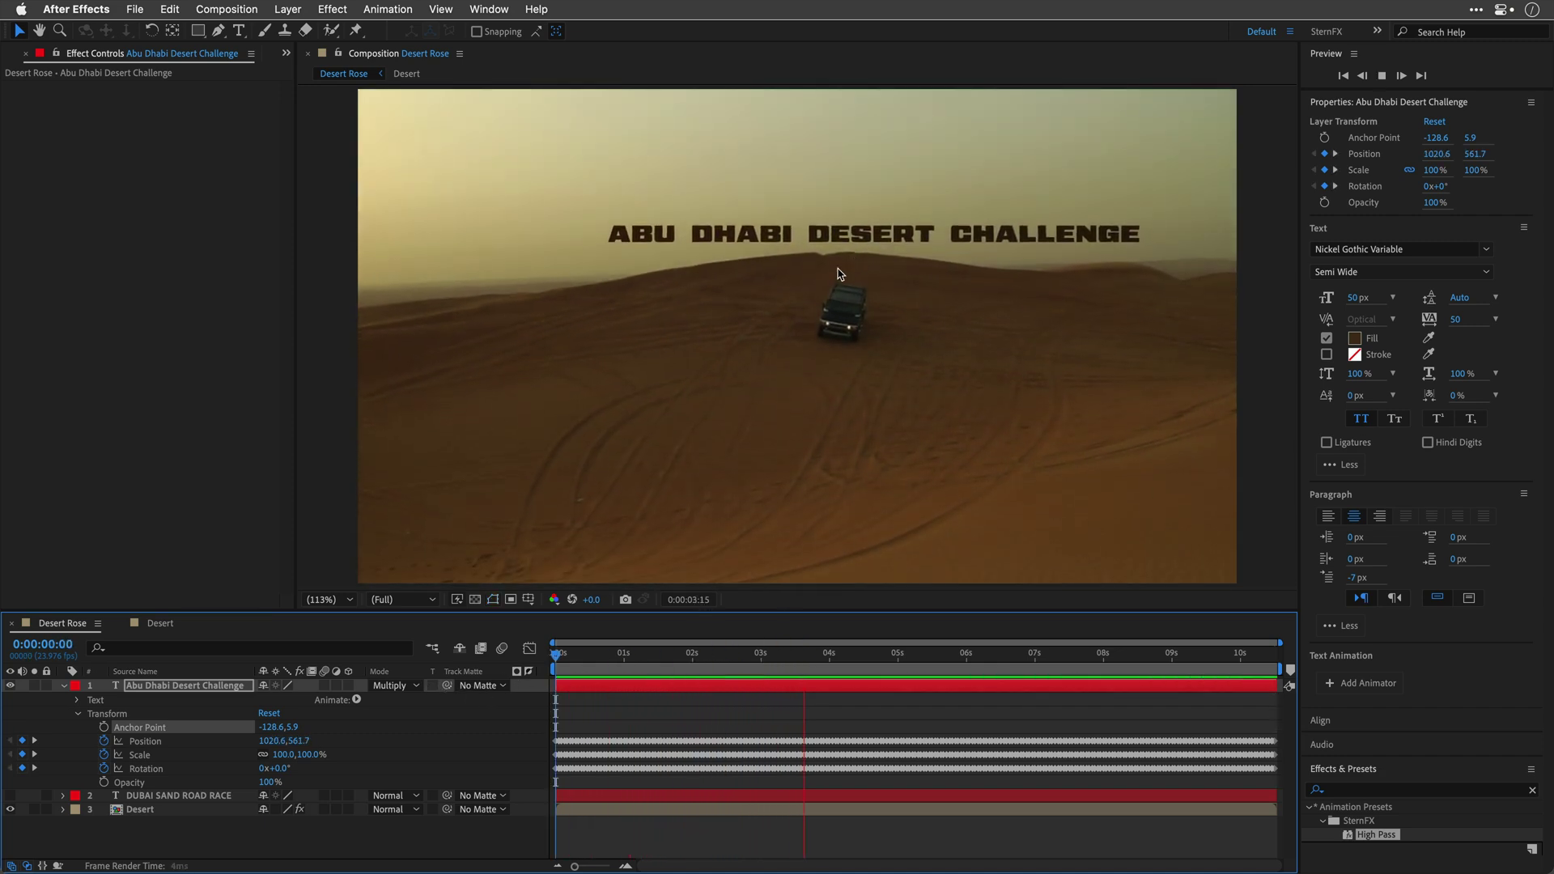
key(space)
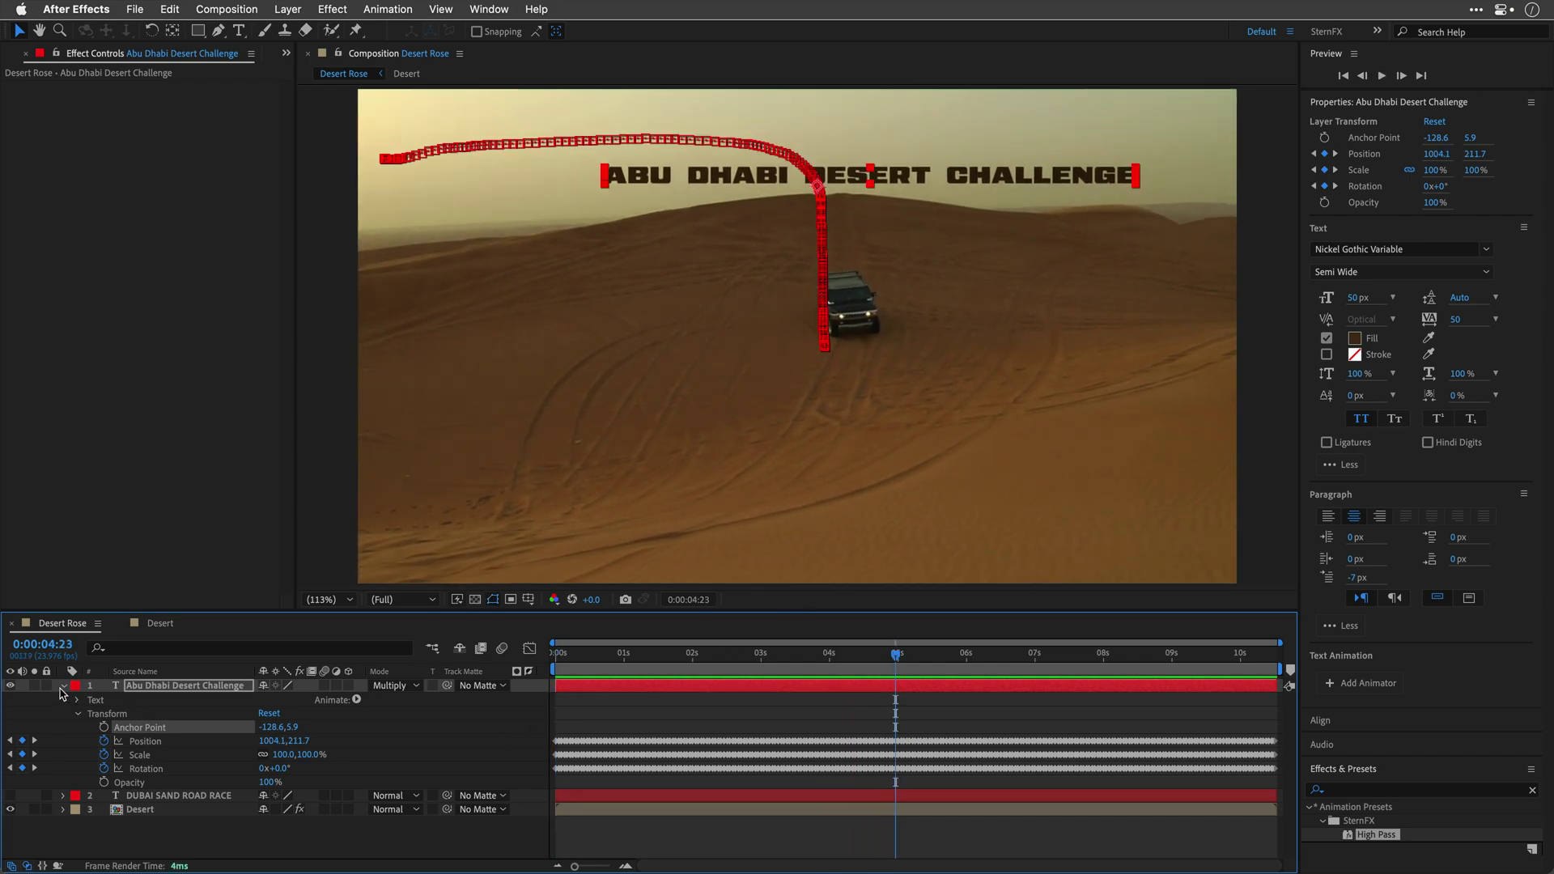
click(63, 685)
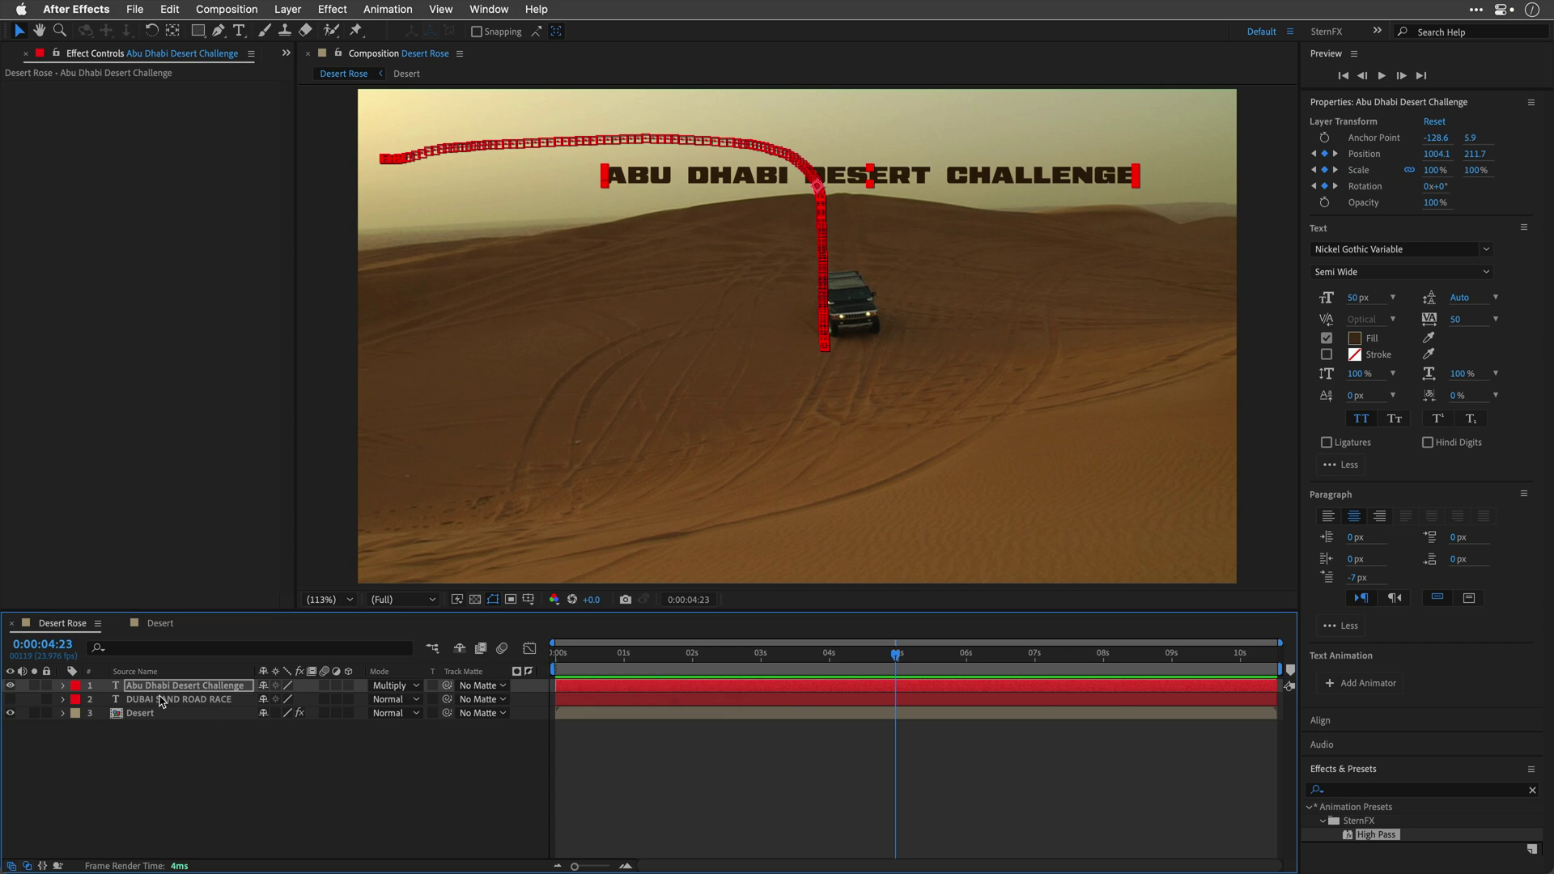
click(207, 701)
Show DUBAI SAND ROAD RACE and move to the Jeep close-up around 7:17
click(10, 699)
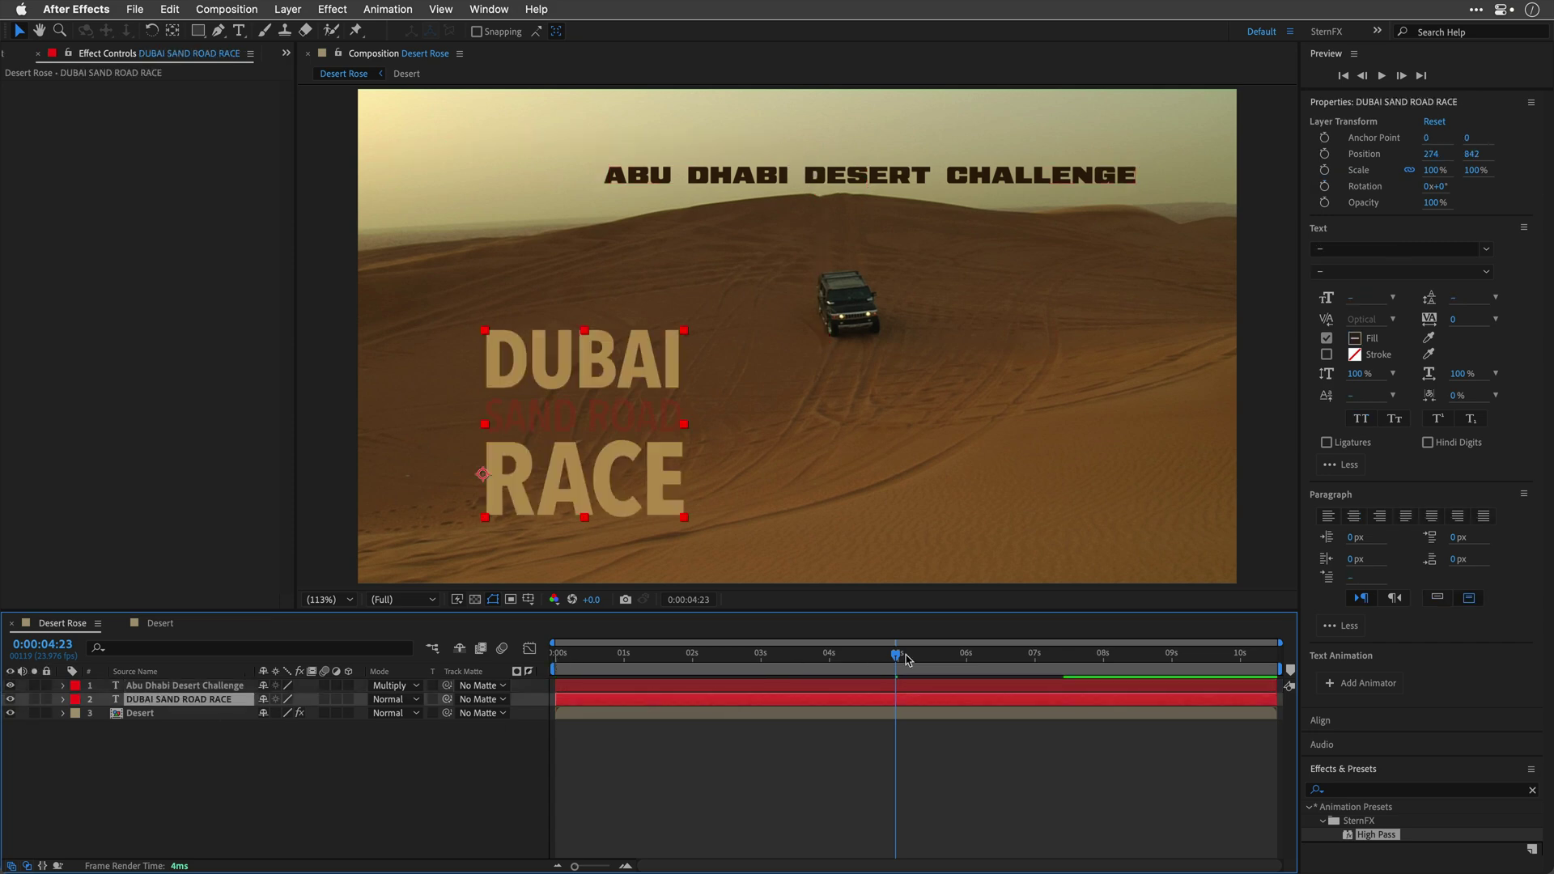
drag(896, 657, 998, 670)
key(space)
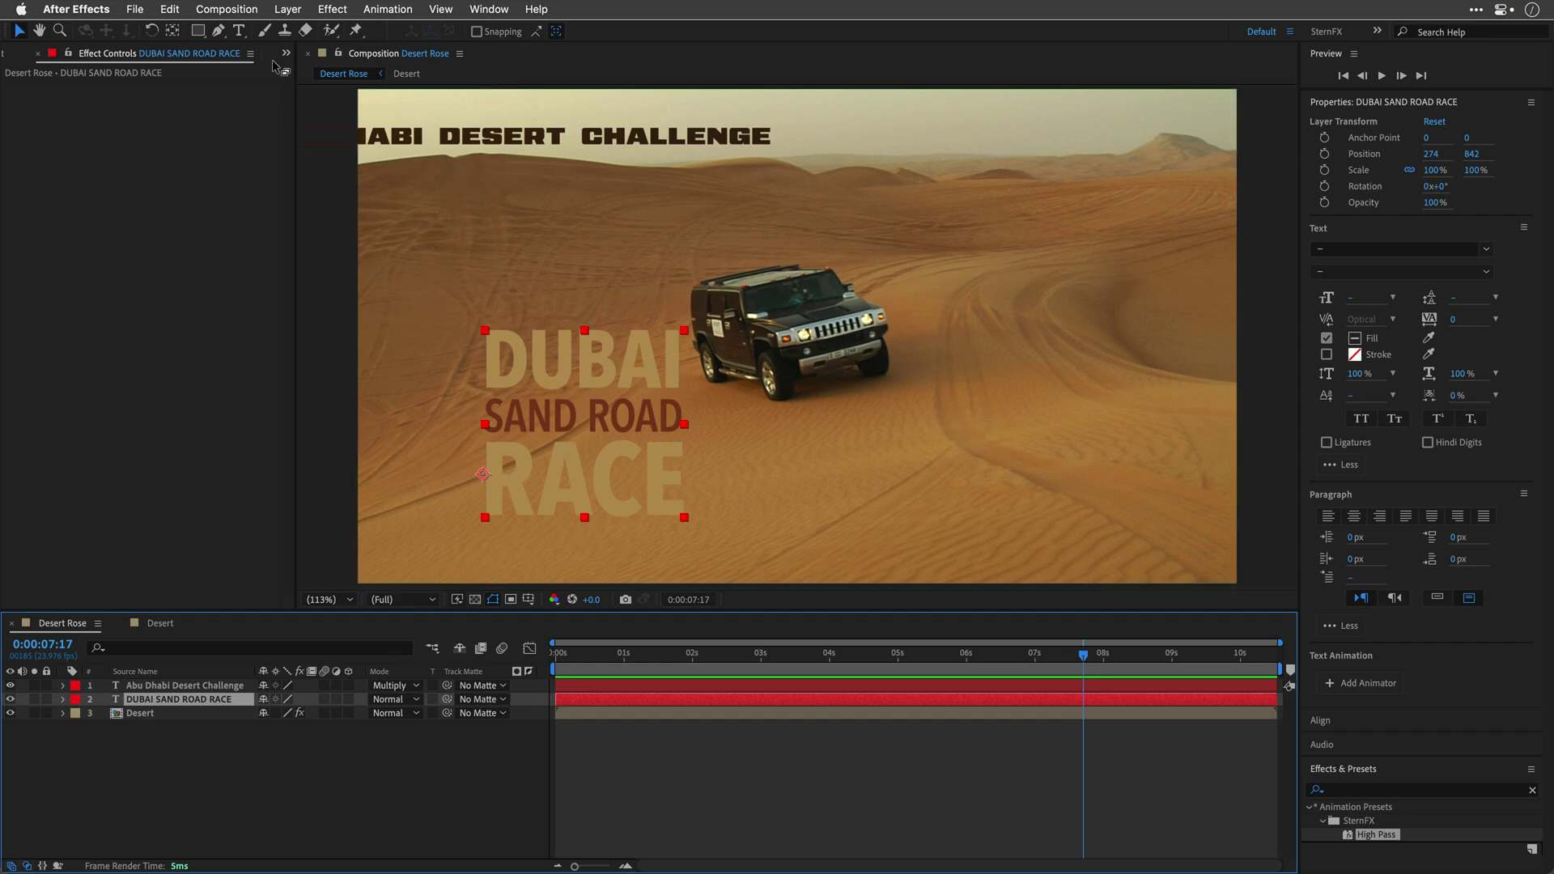
Fit the title to the comp and pre-compose it as 'Title'
click(280, 10)
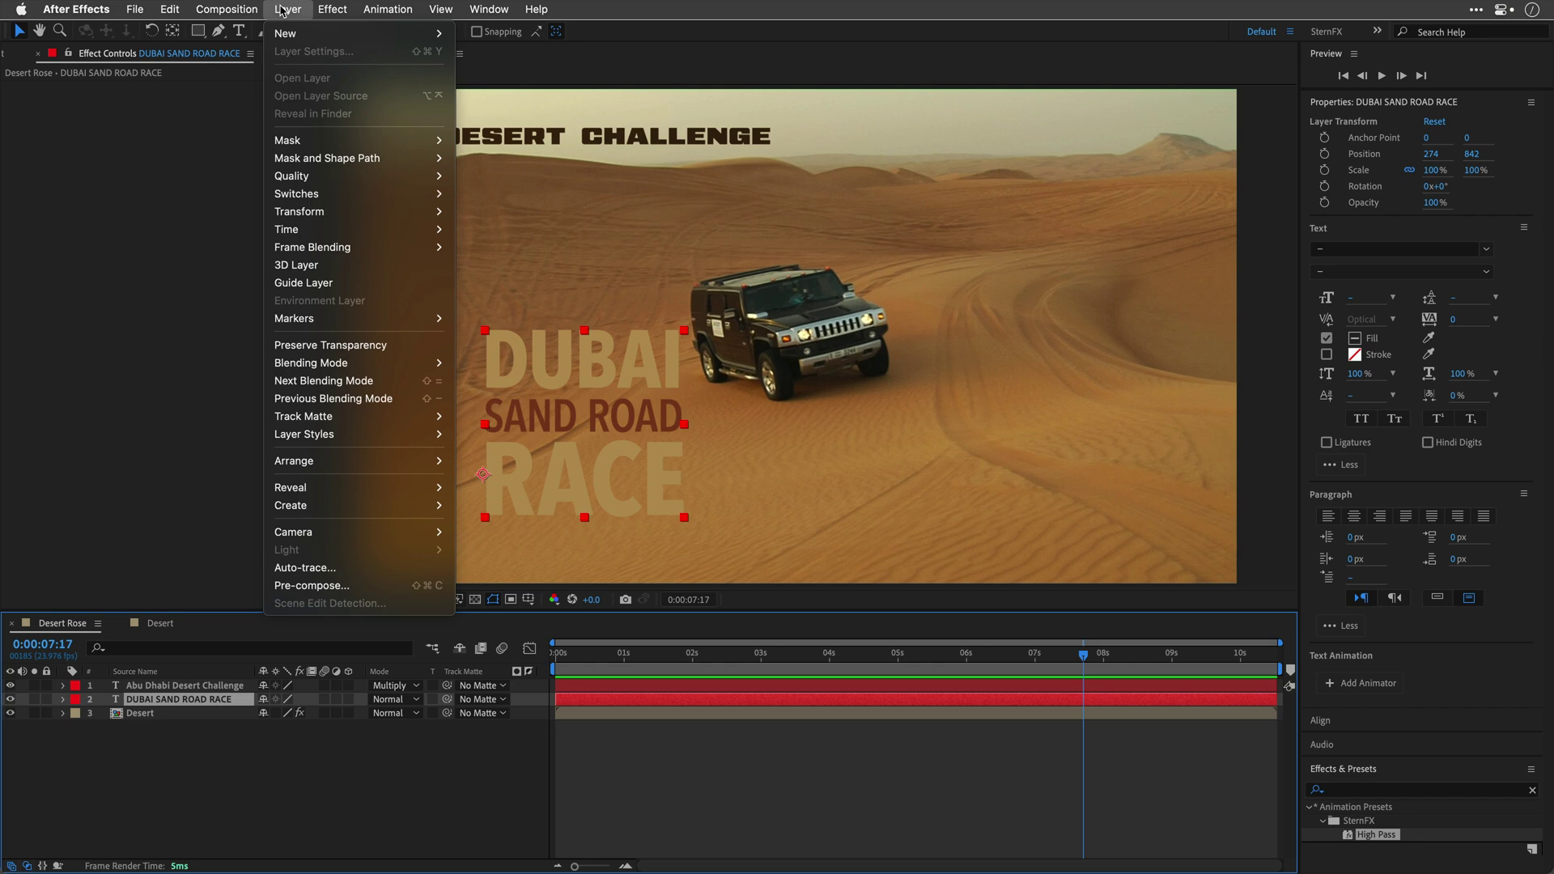
mouse_move(300, 212)
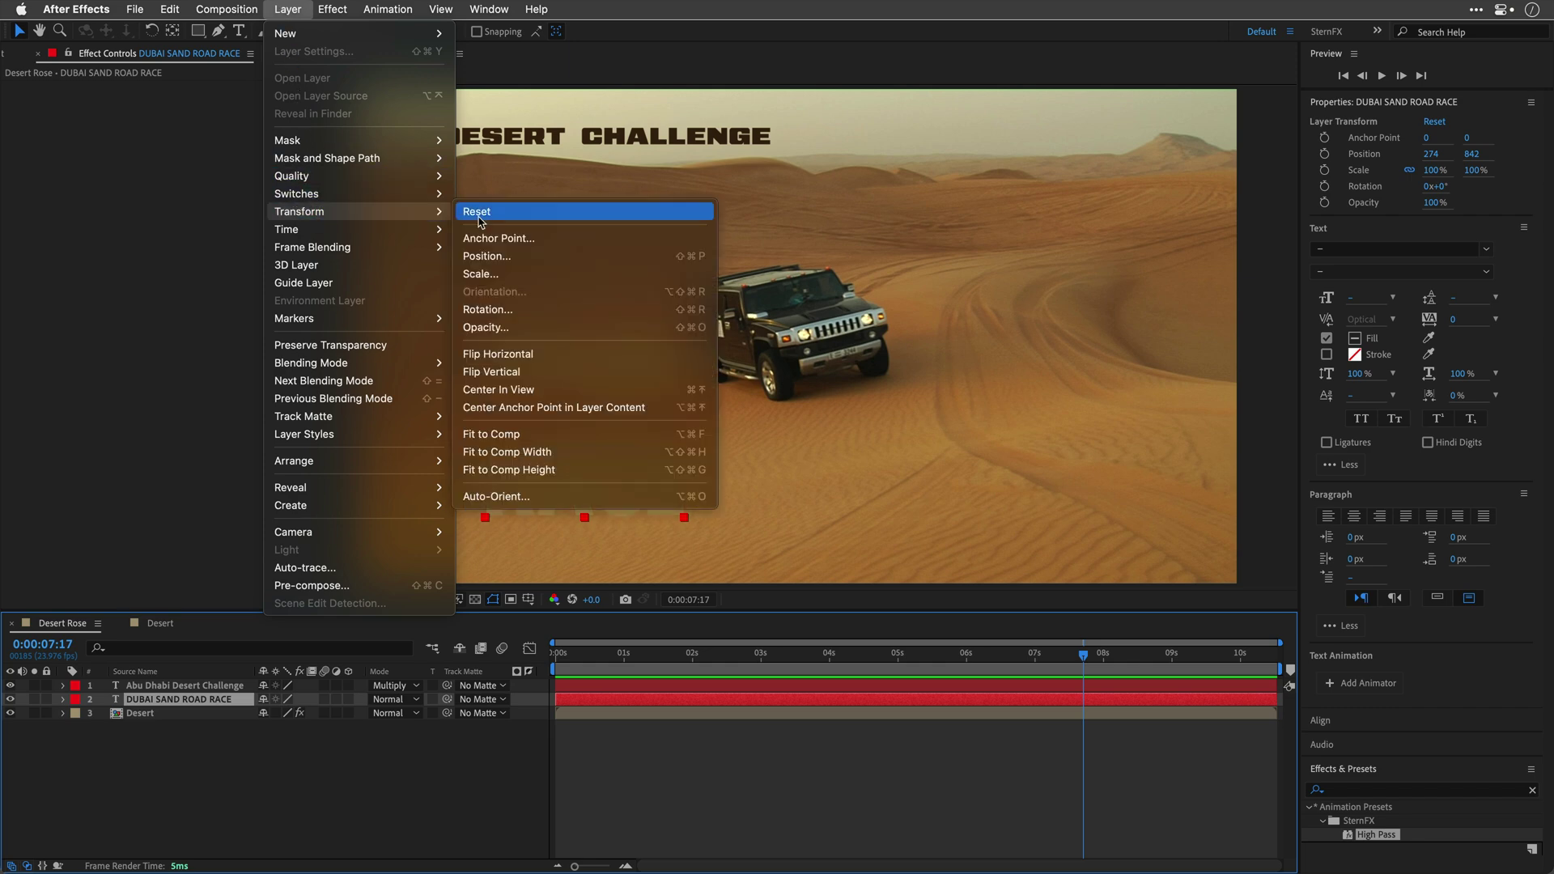
click(557, 436)
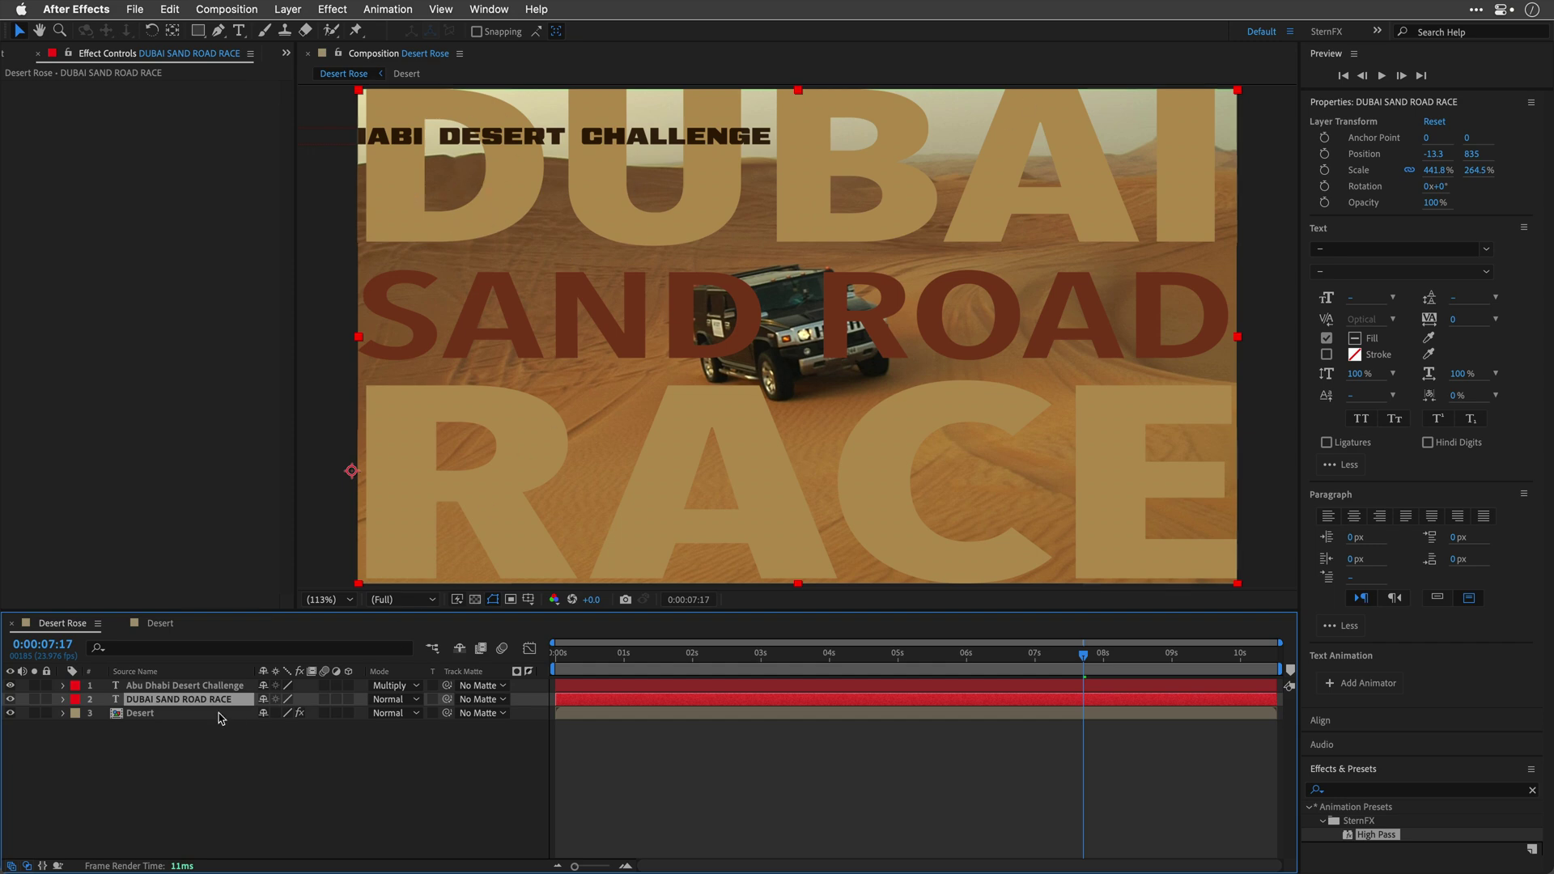
click(278, 8)
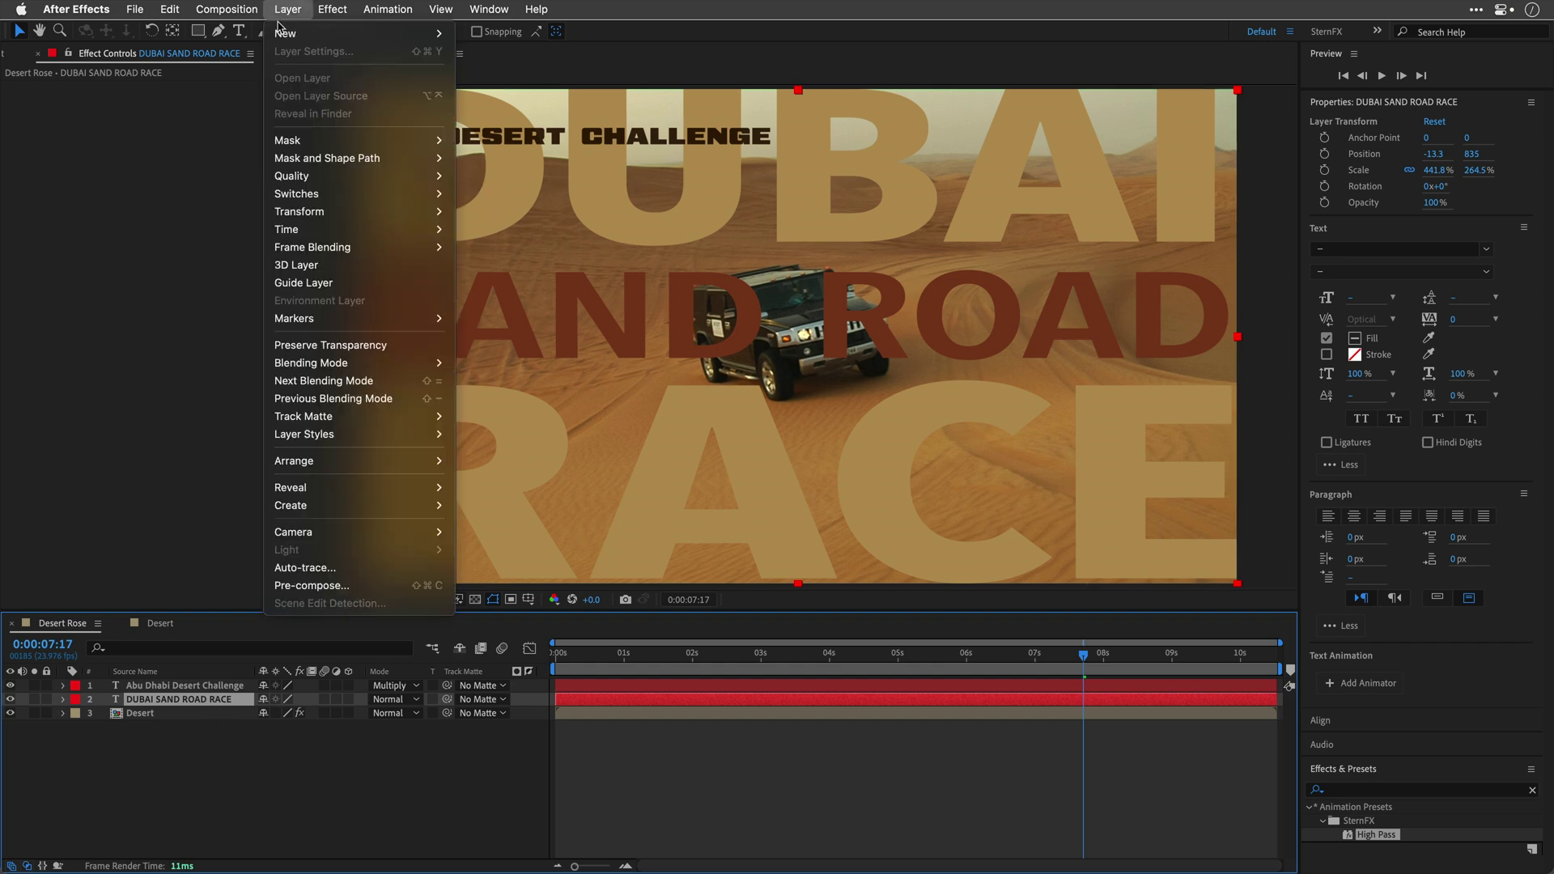
click(328, 585)
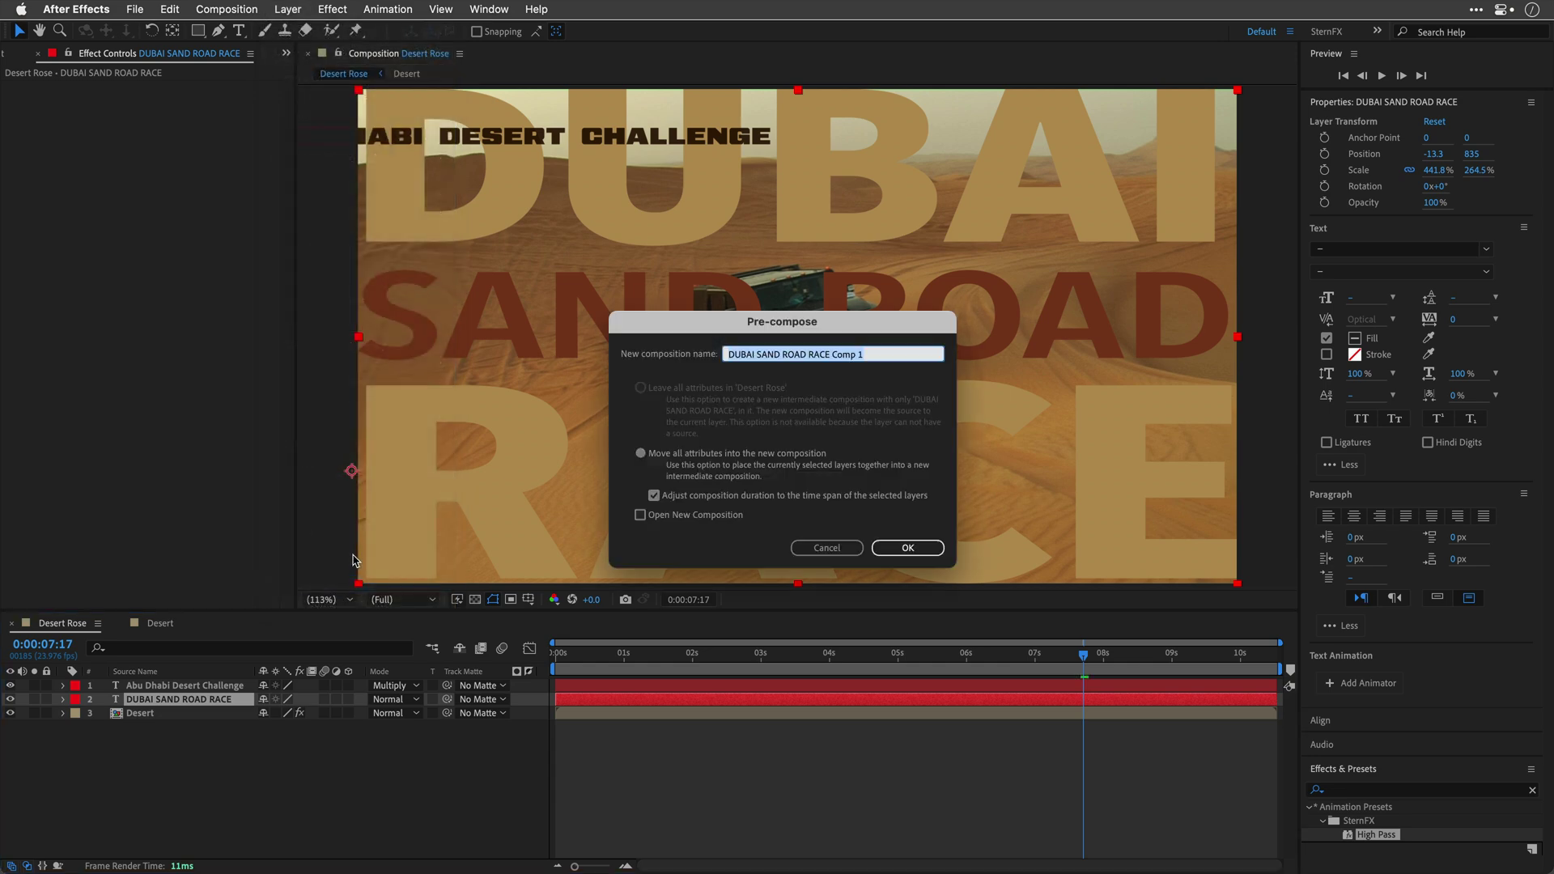
text(Tit)
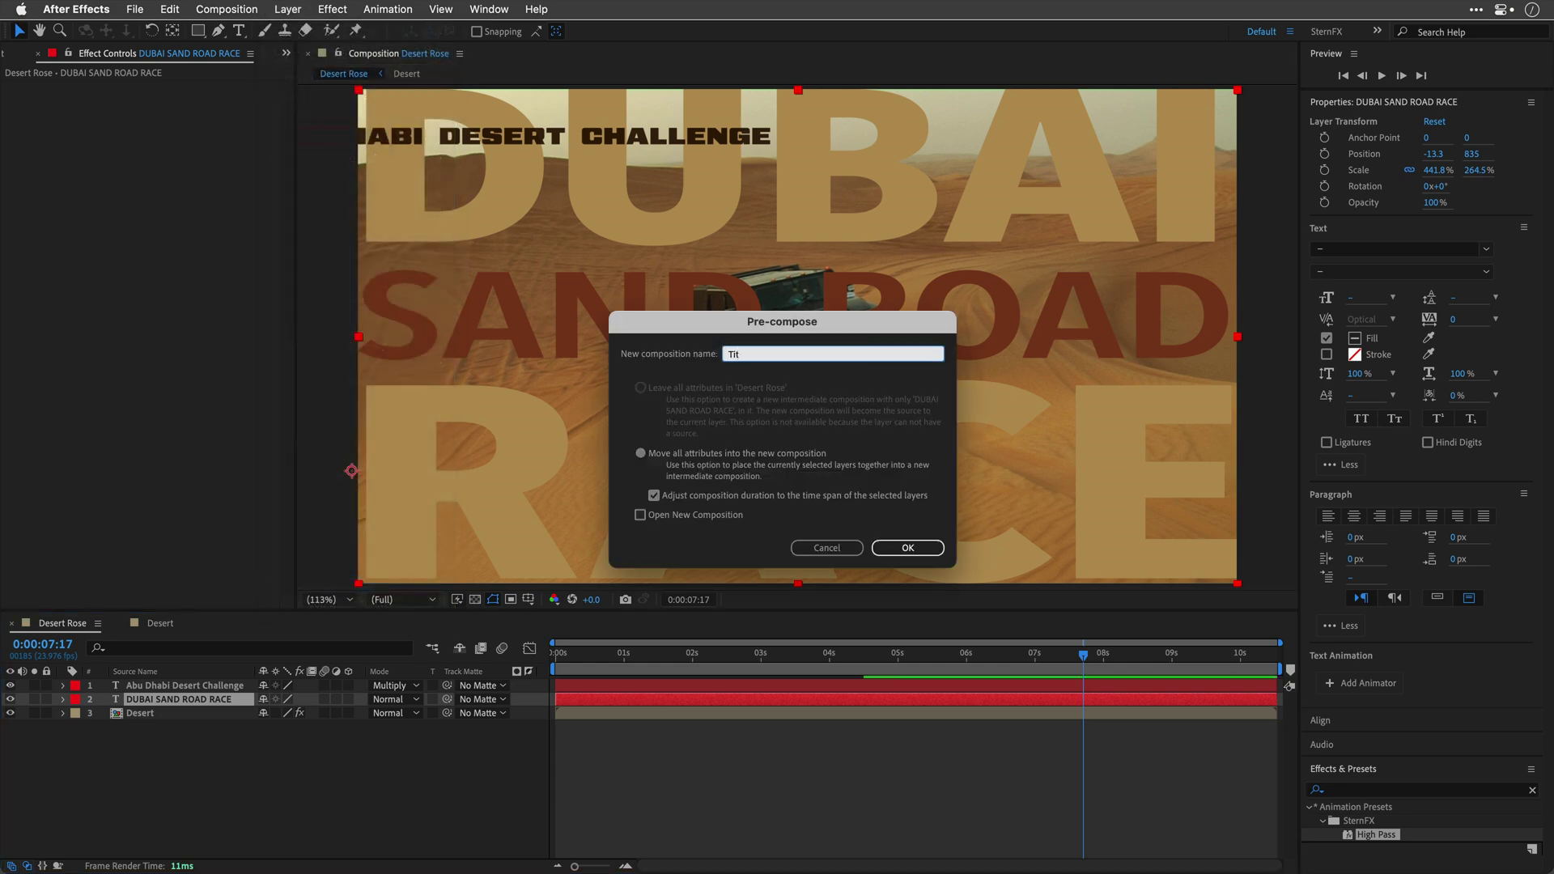
text(le)
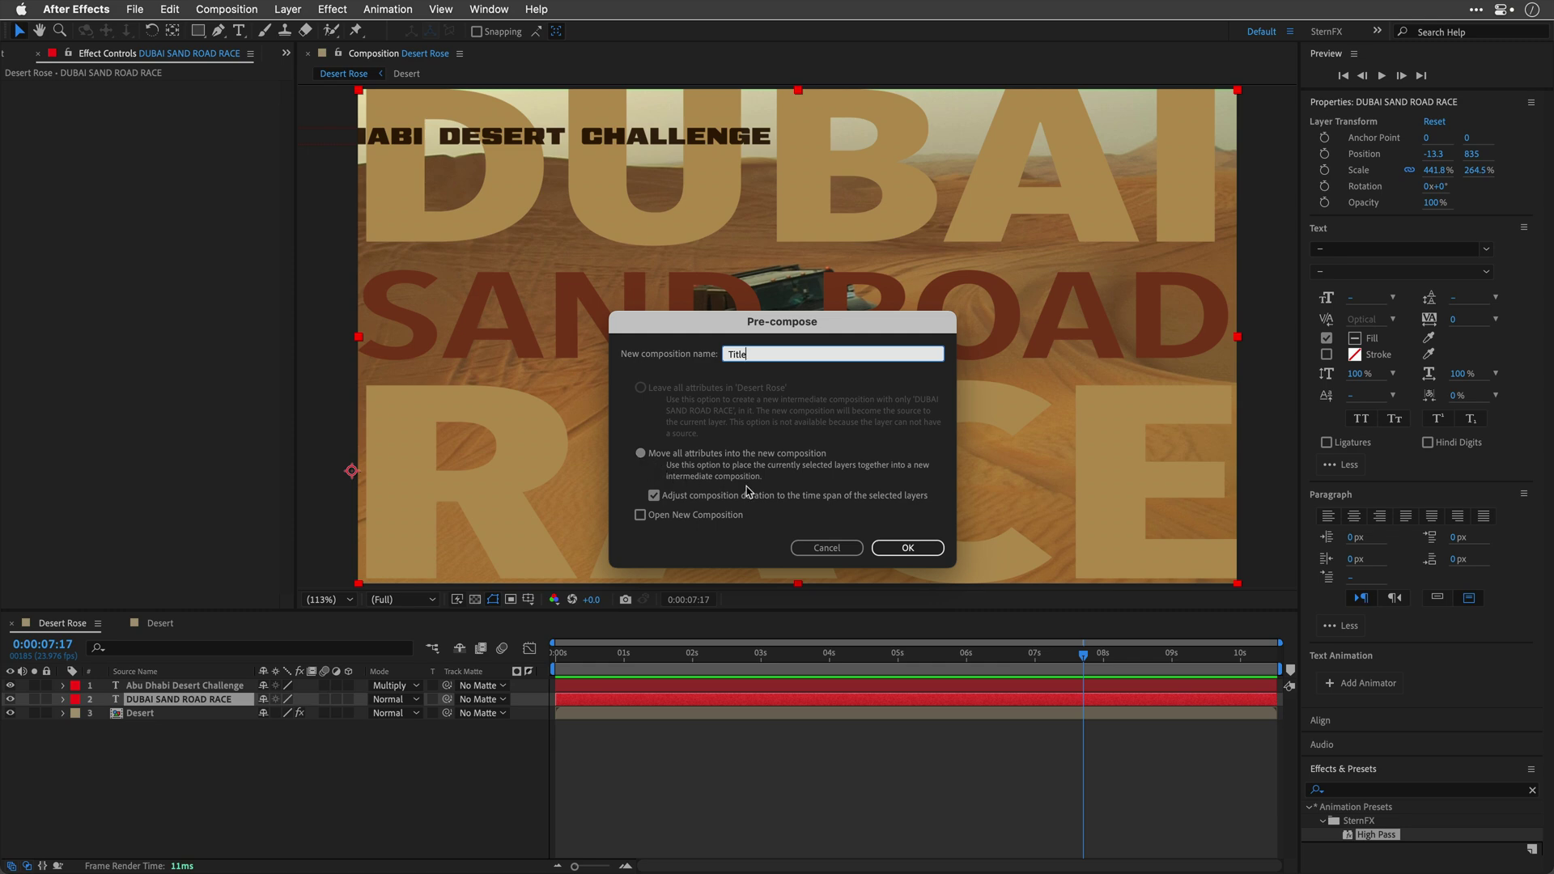
click(927, 550)
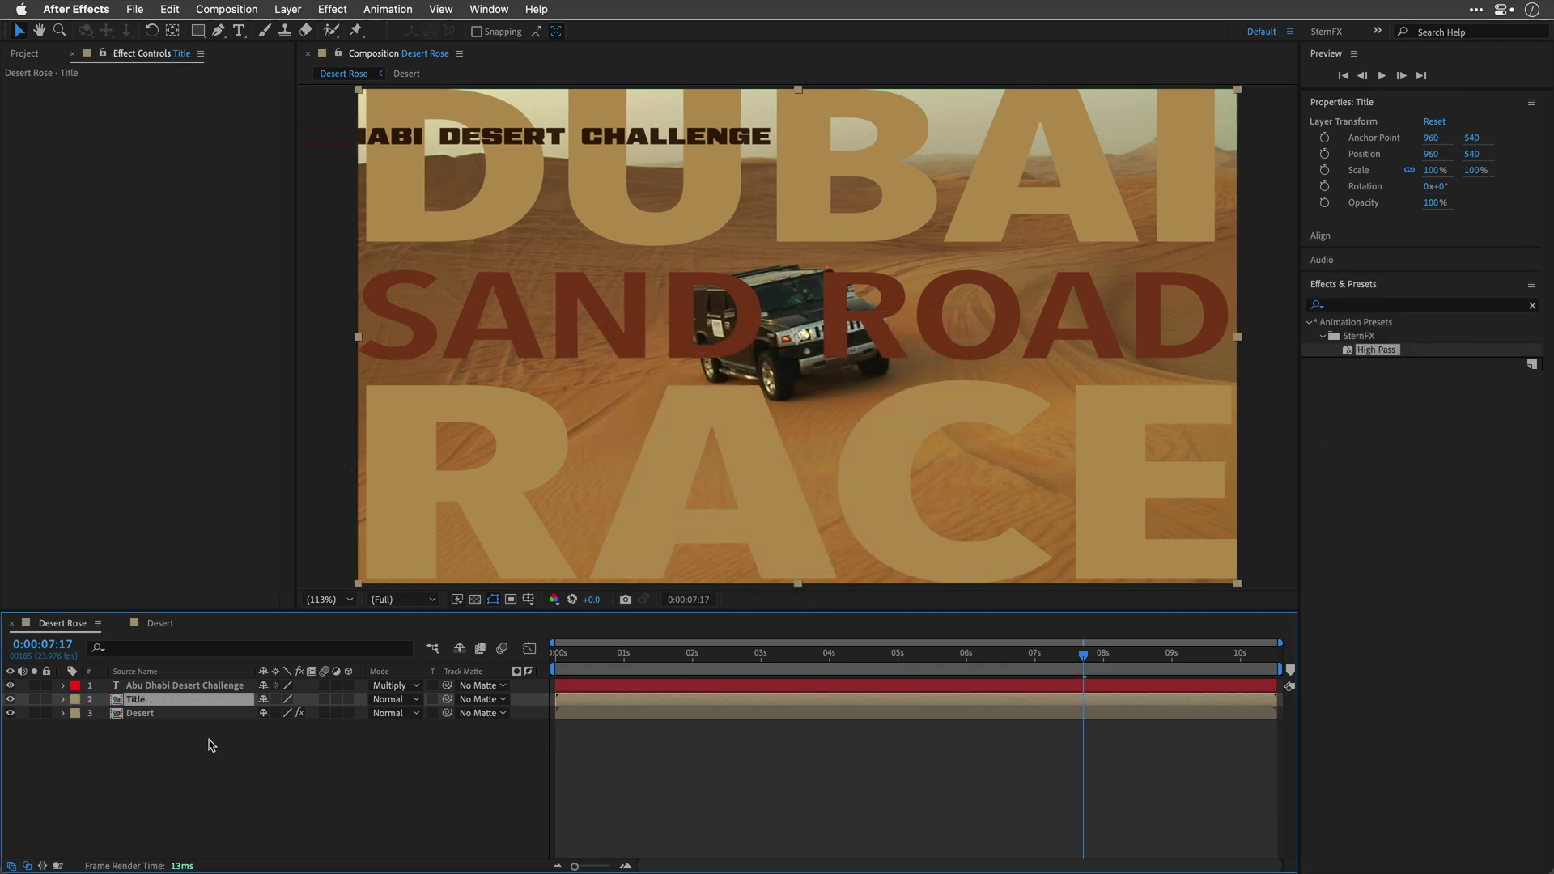
Load the Sand track data into Mocha AE on the Desert layer
click(138, 715)
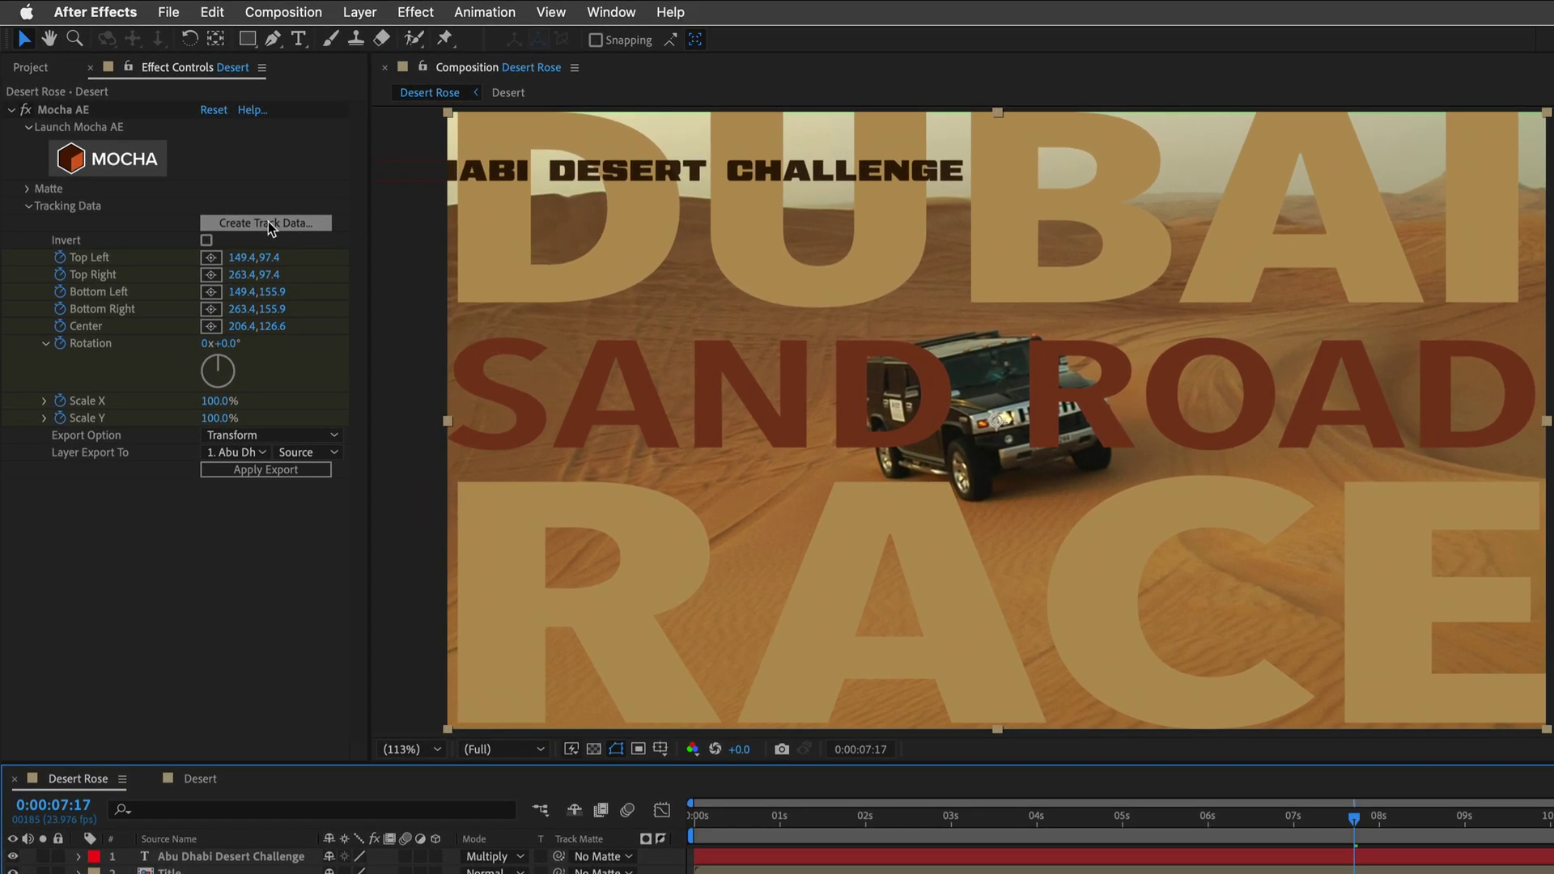
click(268, 221)
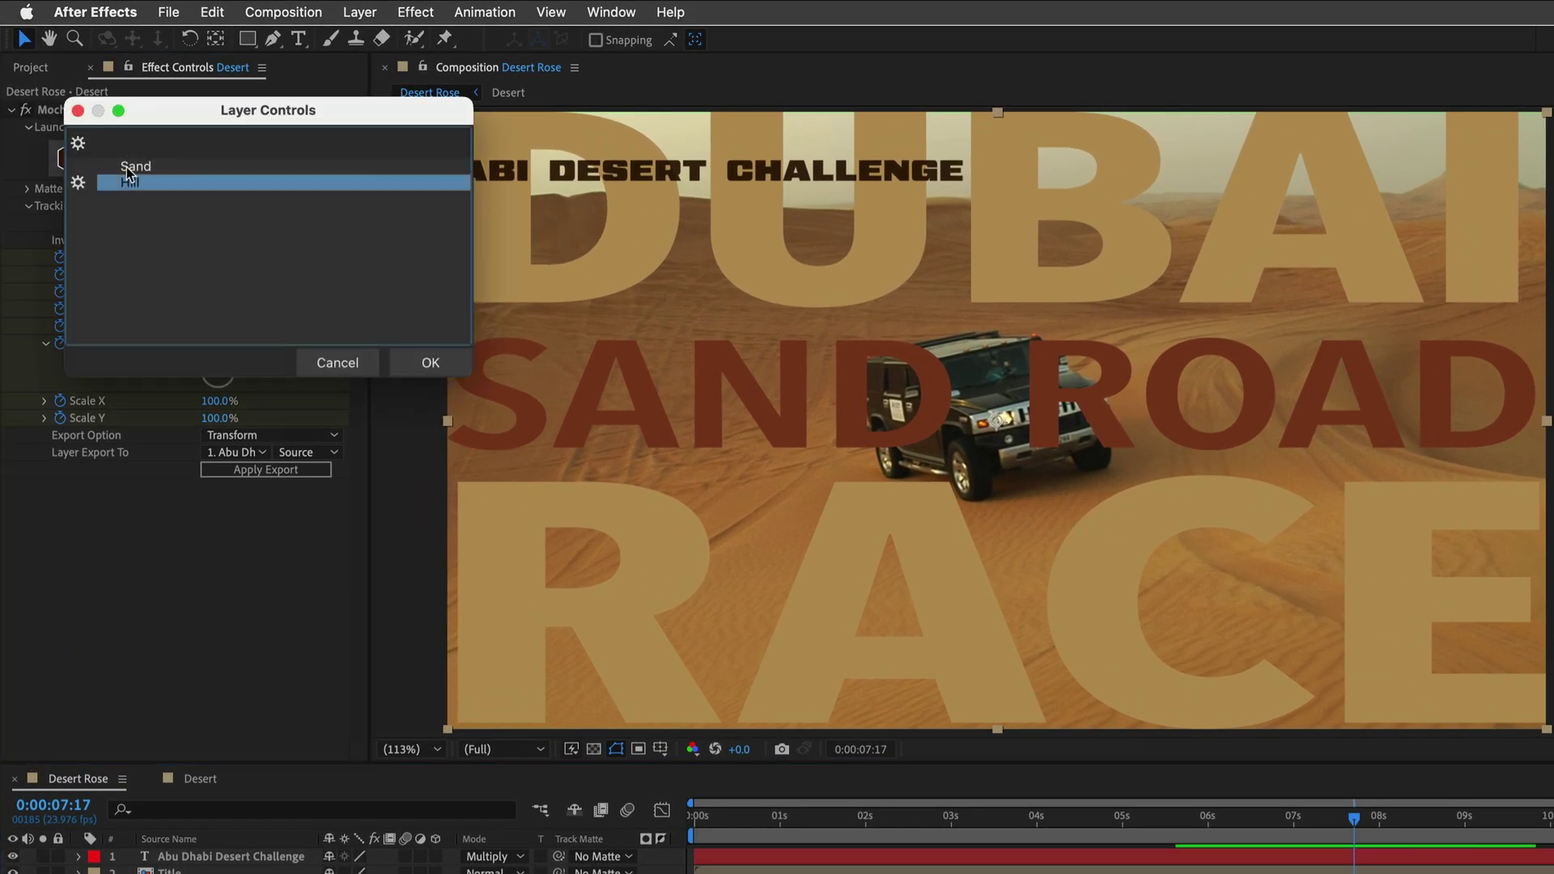
click(130, 169)
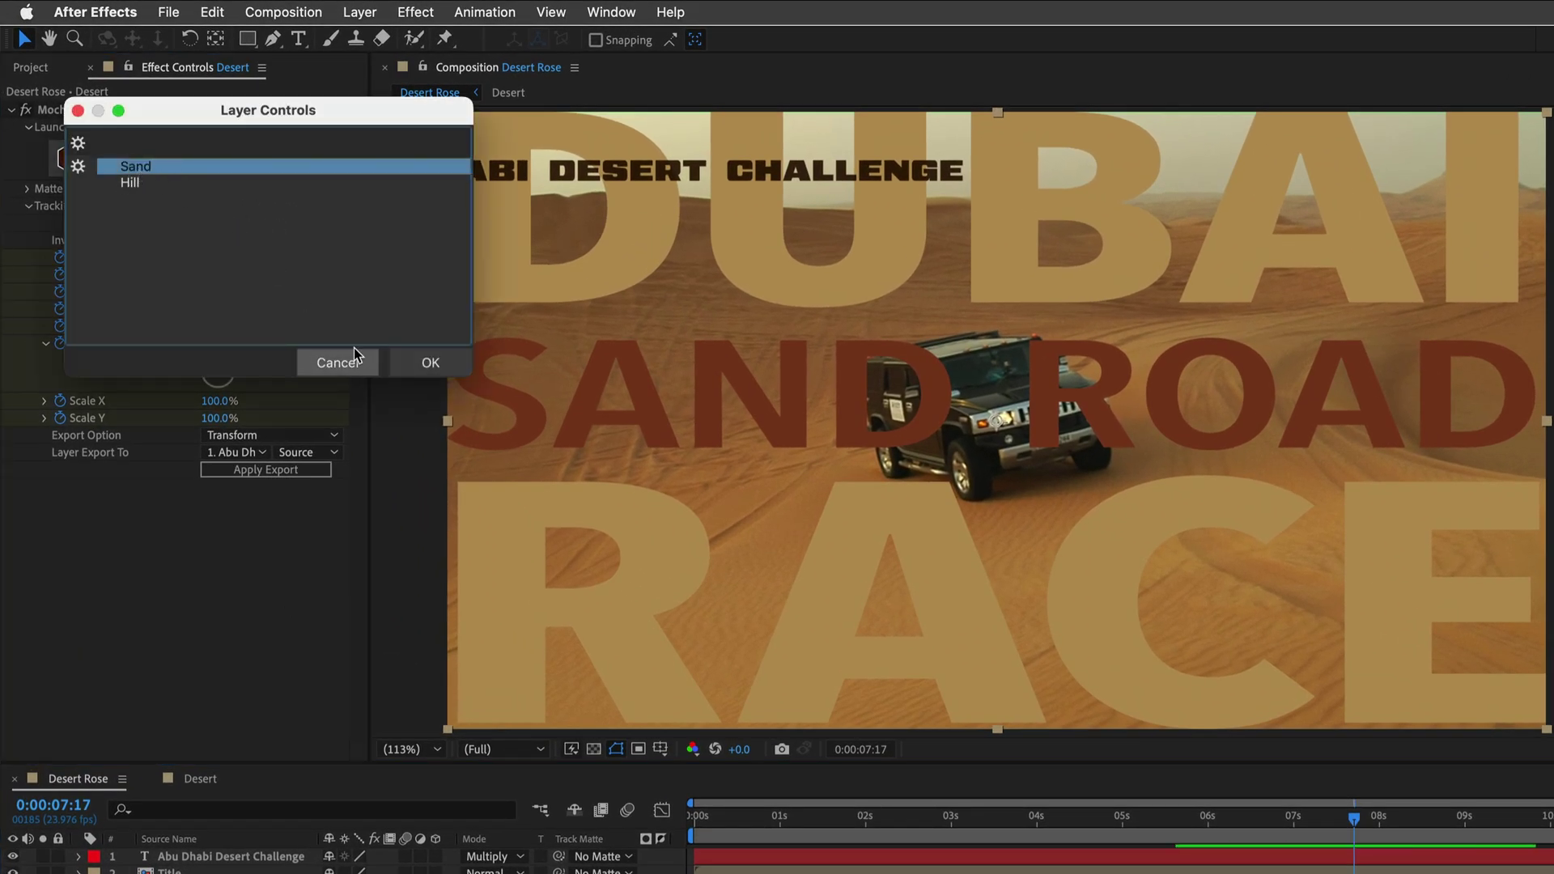
click(432, 362)
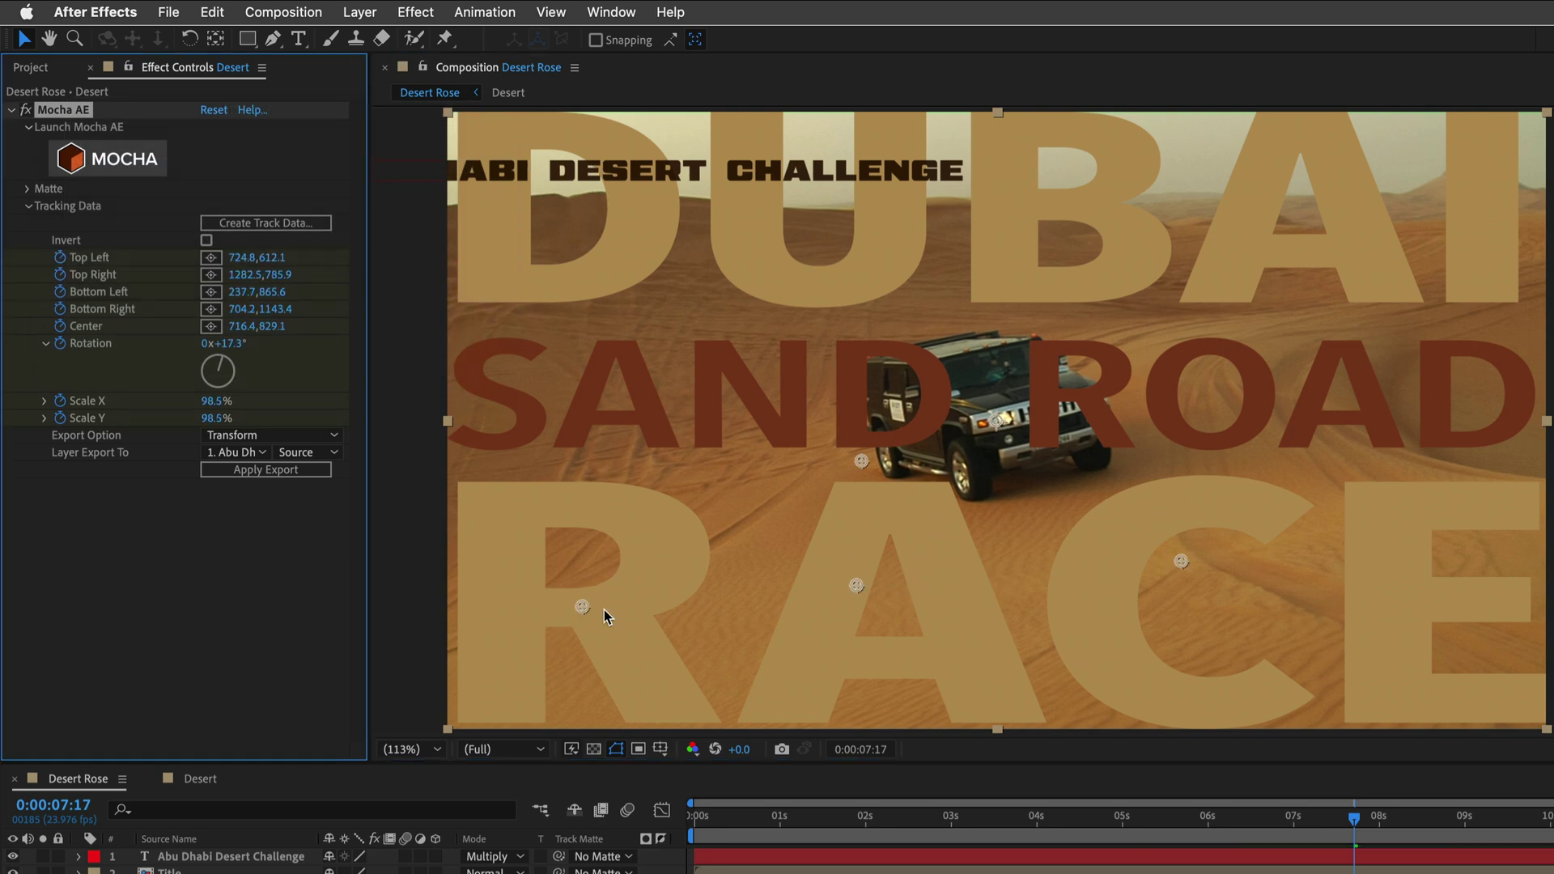
Export the Sand track as Corner Pin onto the 2. Title layer
click(253, 441)
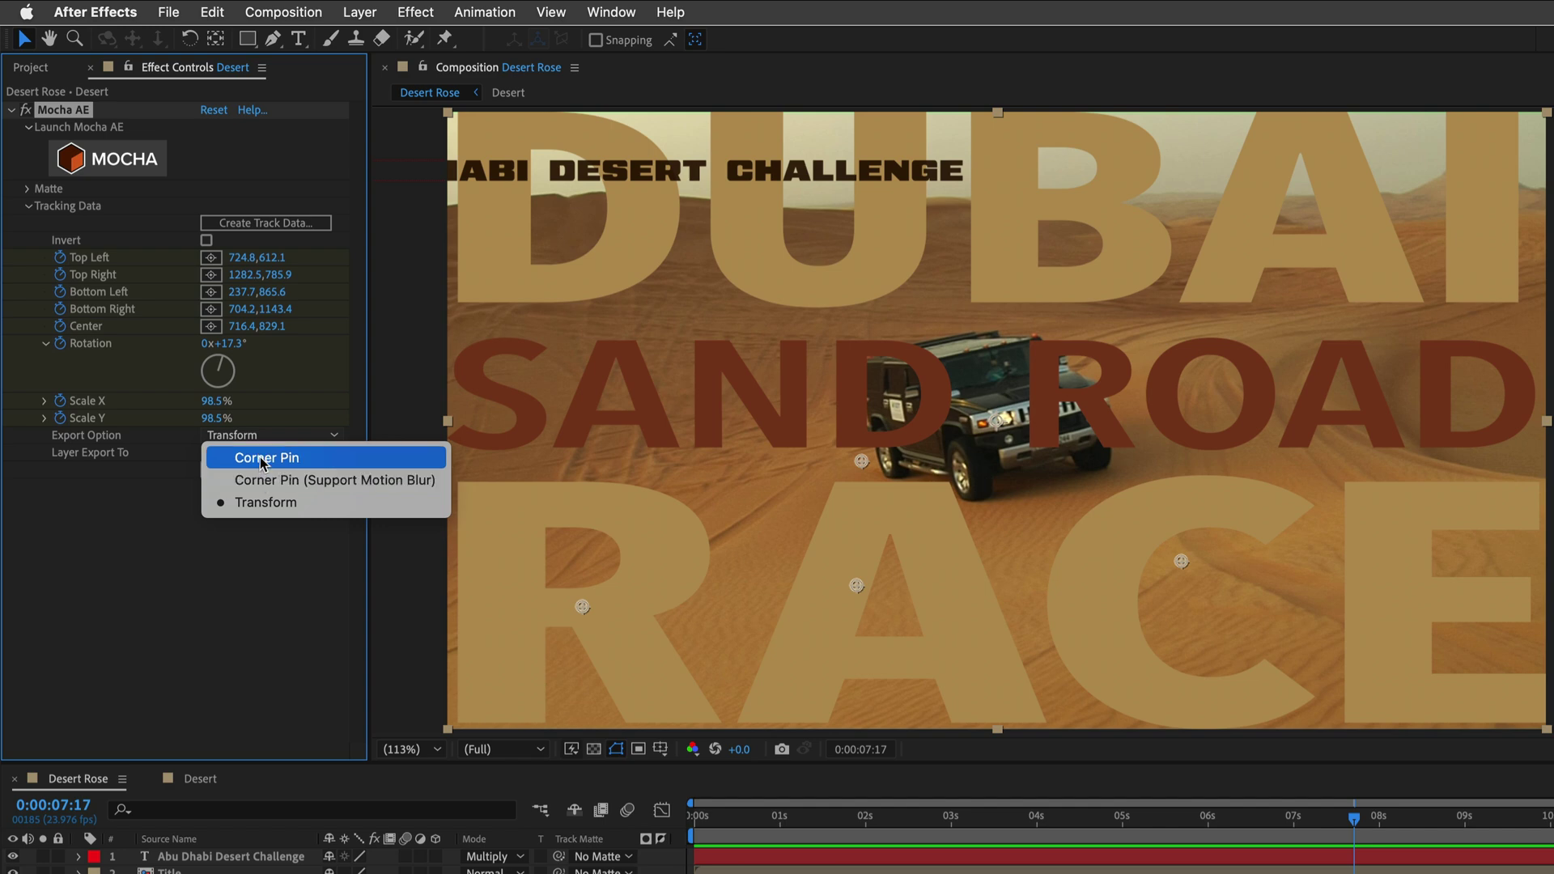
click(269, 455)
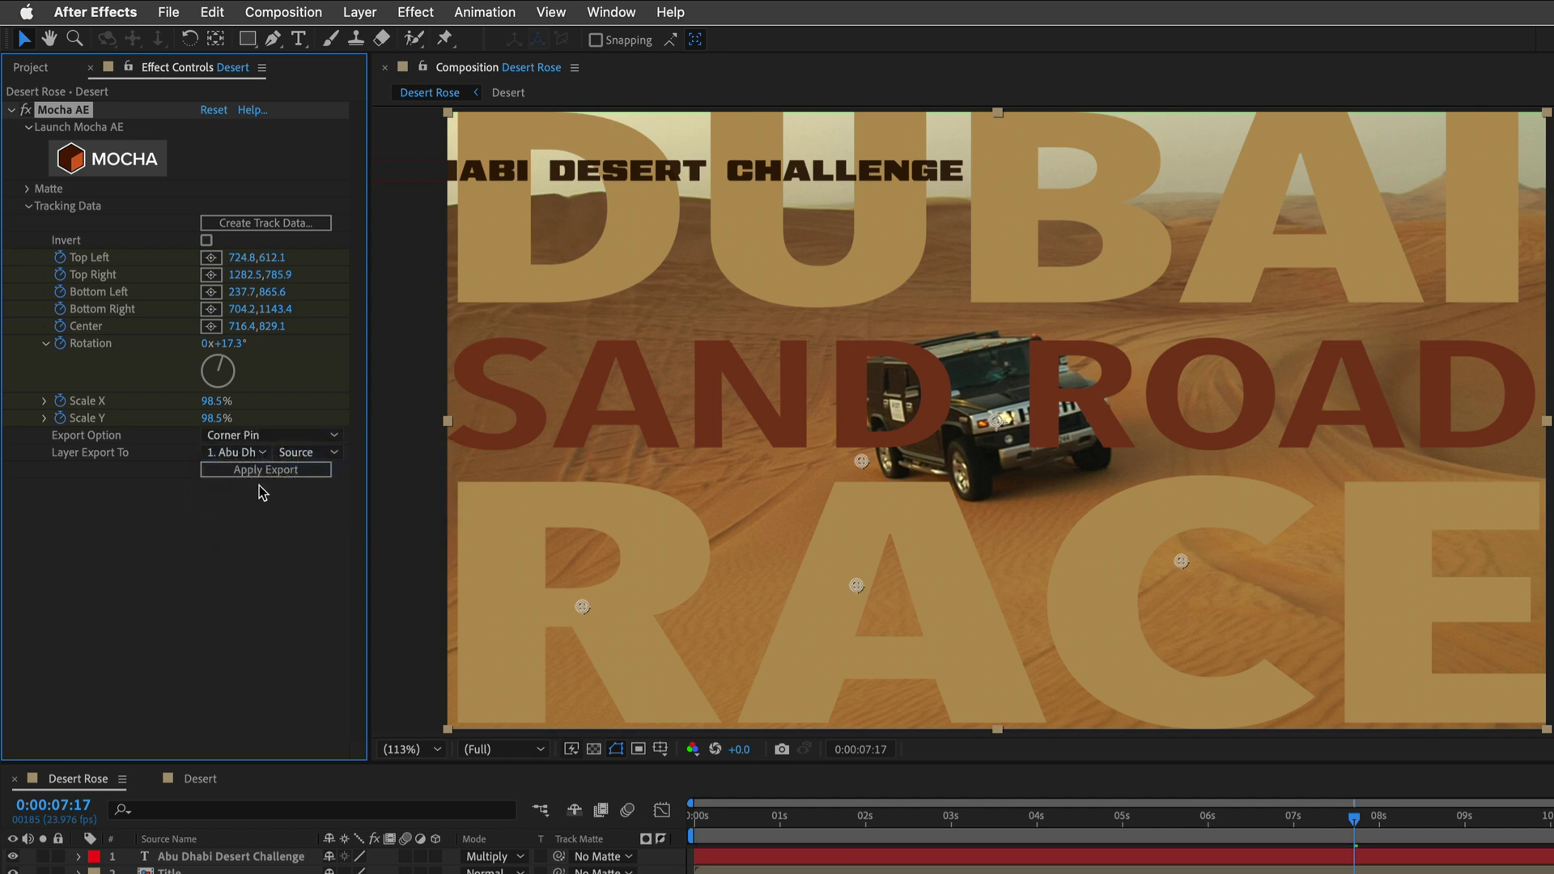
click(244, 453)
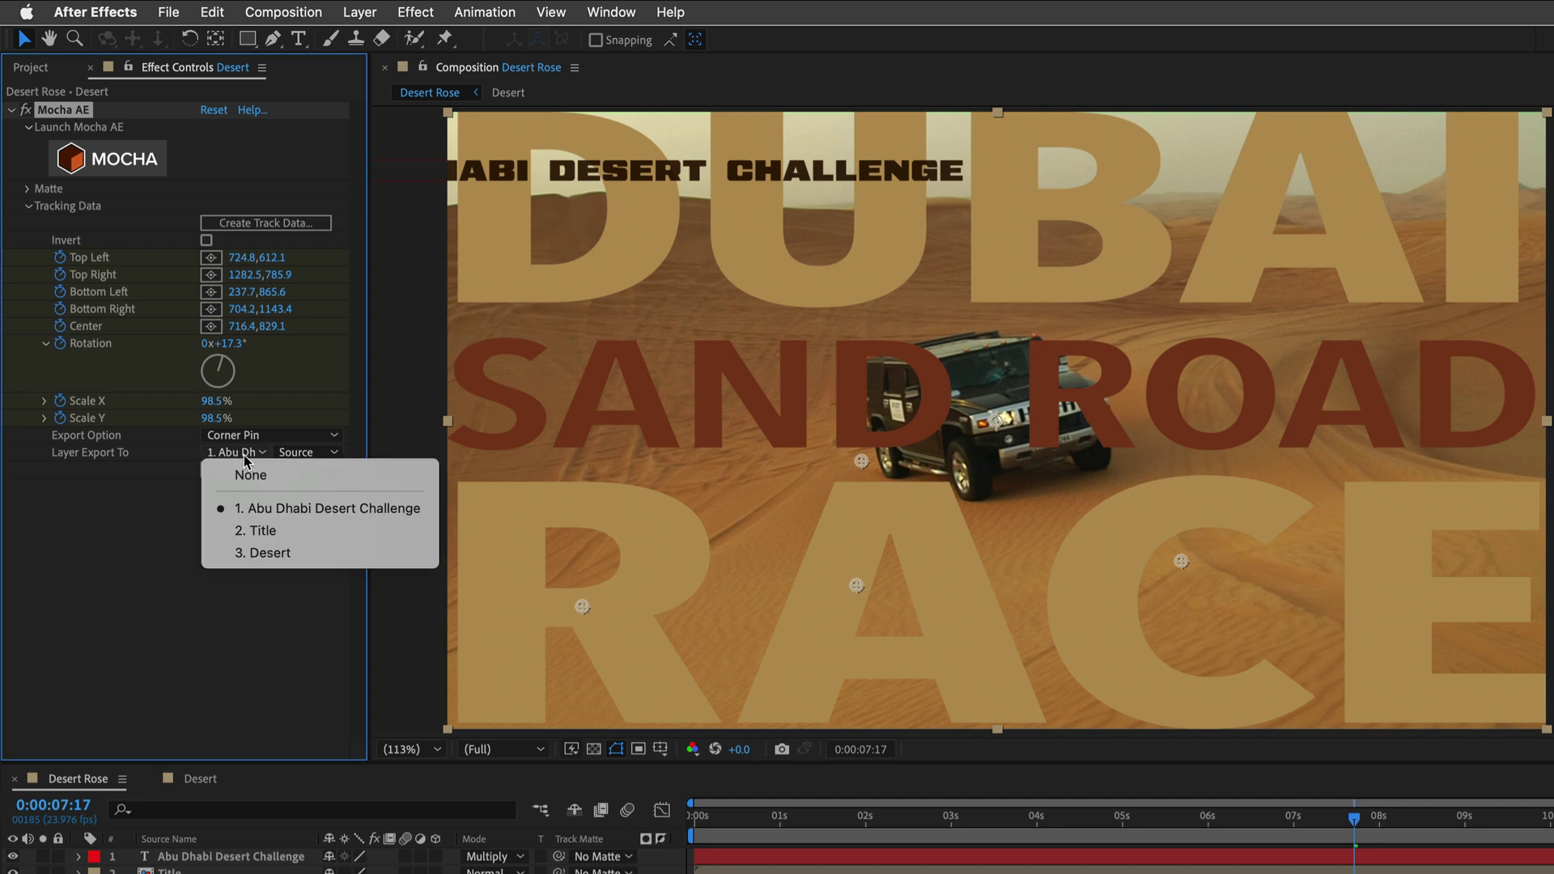
click(253, 533)
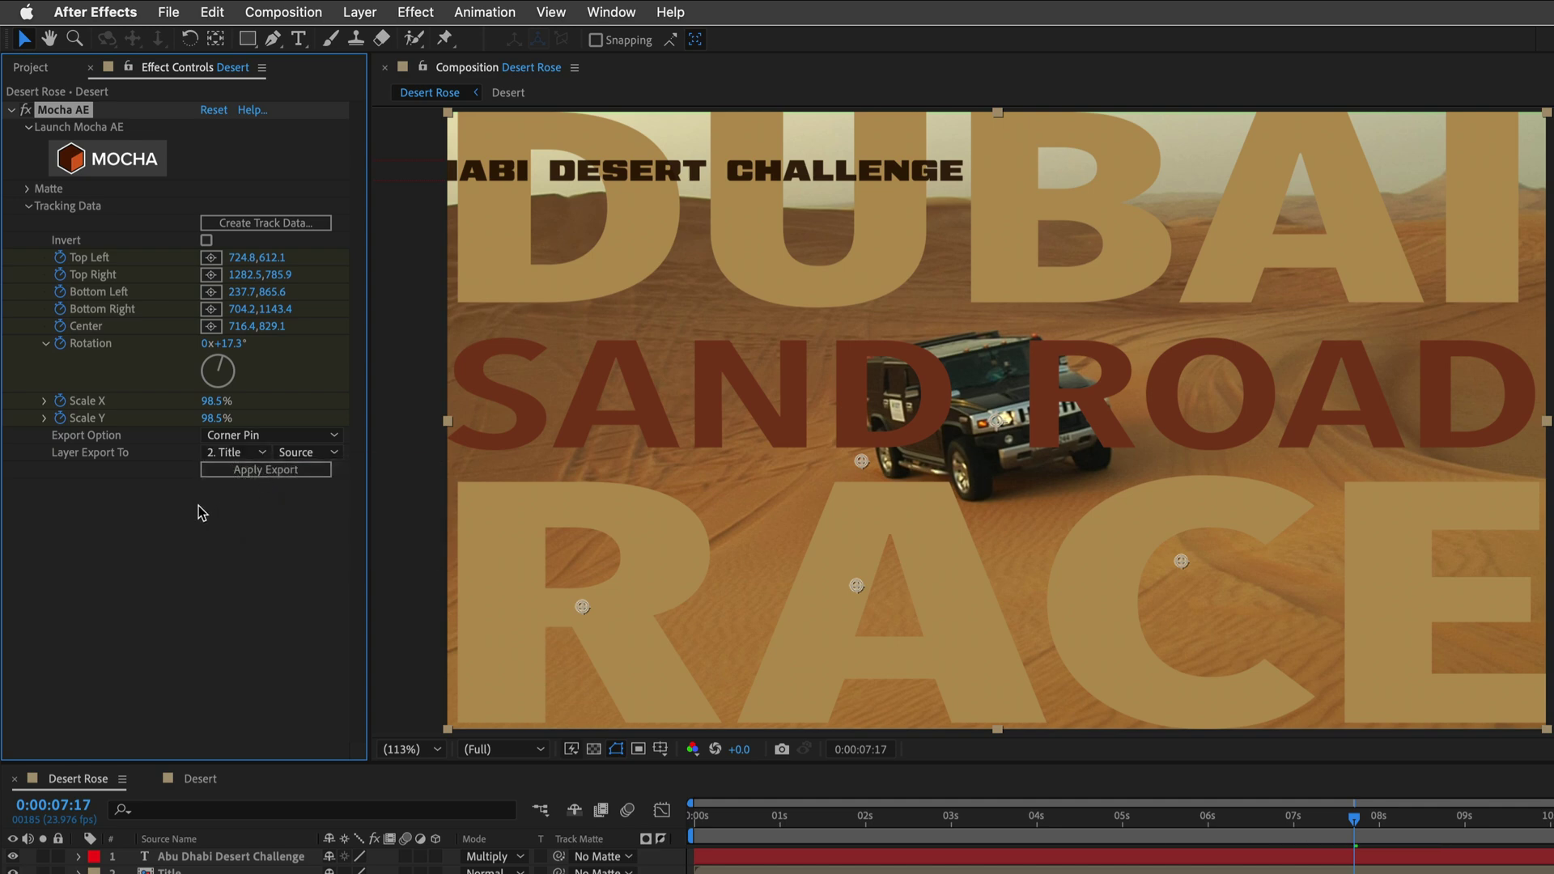
click(274, 471)
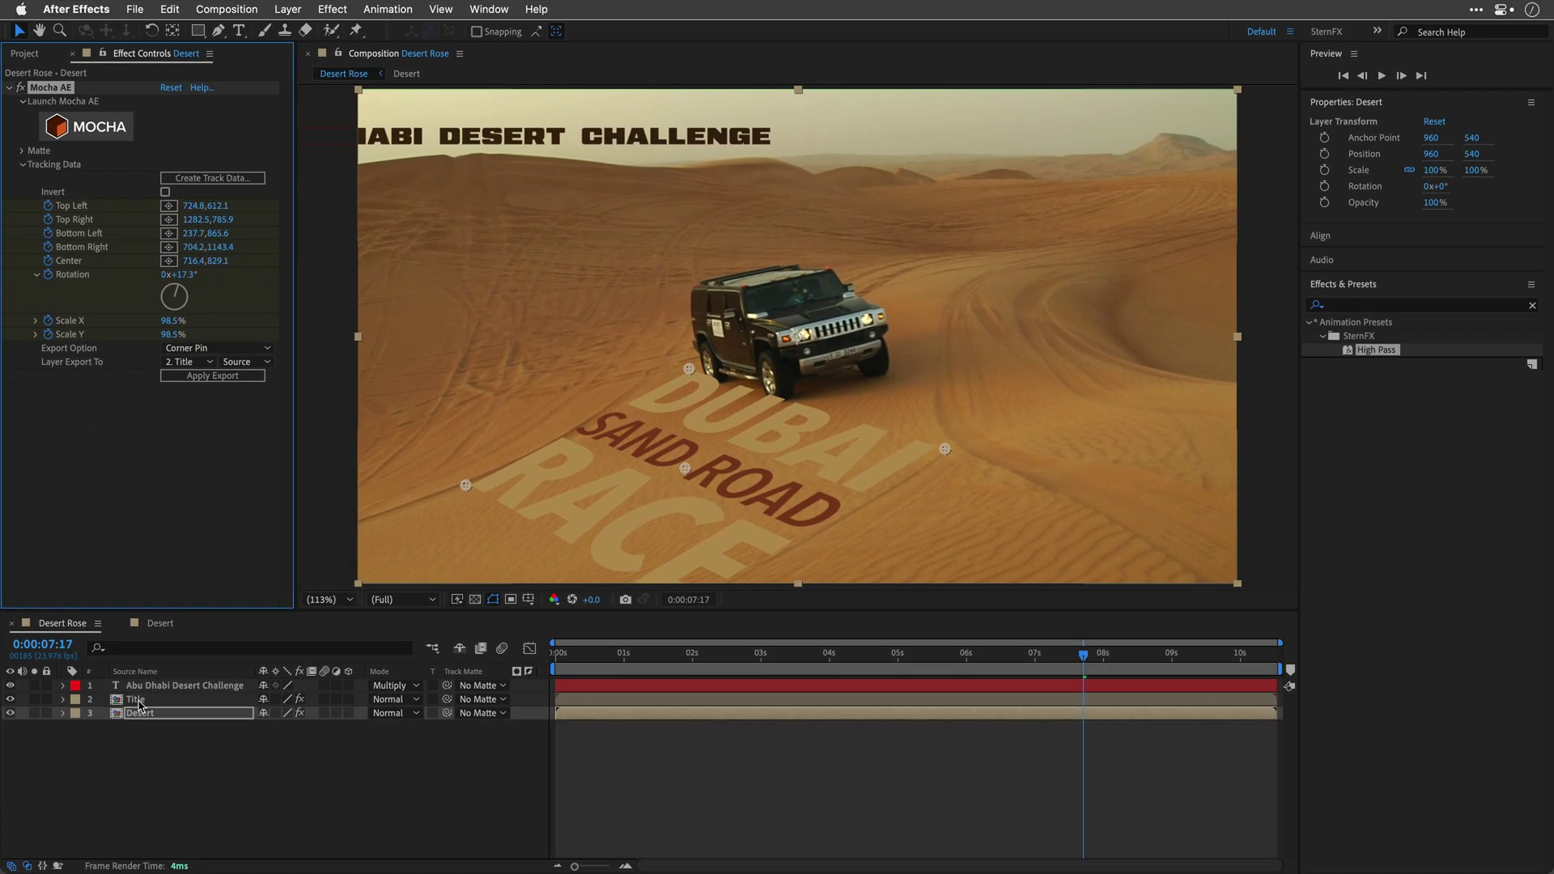
Set the Title layer's blend mode to Multiply
click(136, 701)
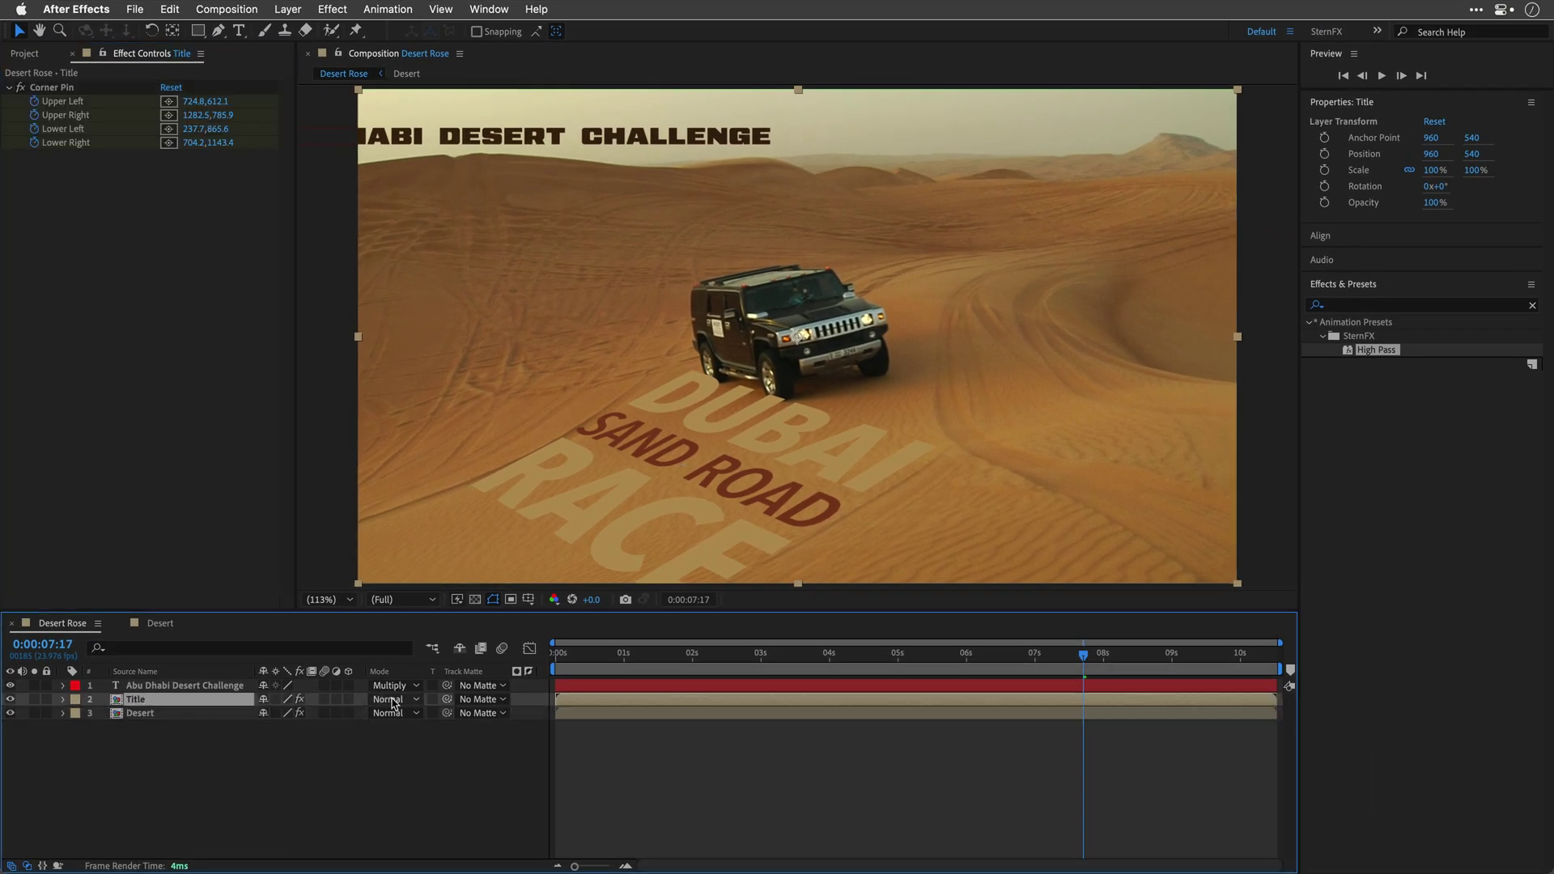
click(391, 701)
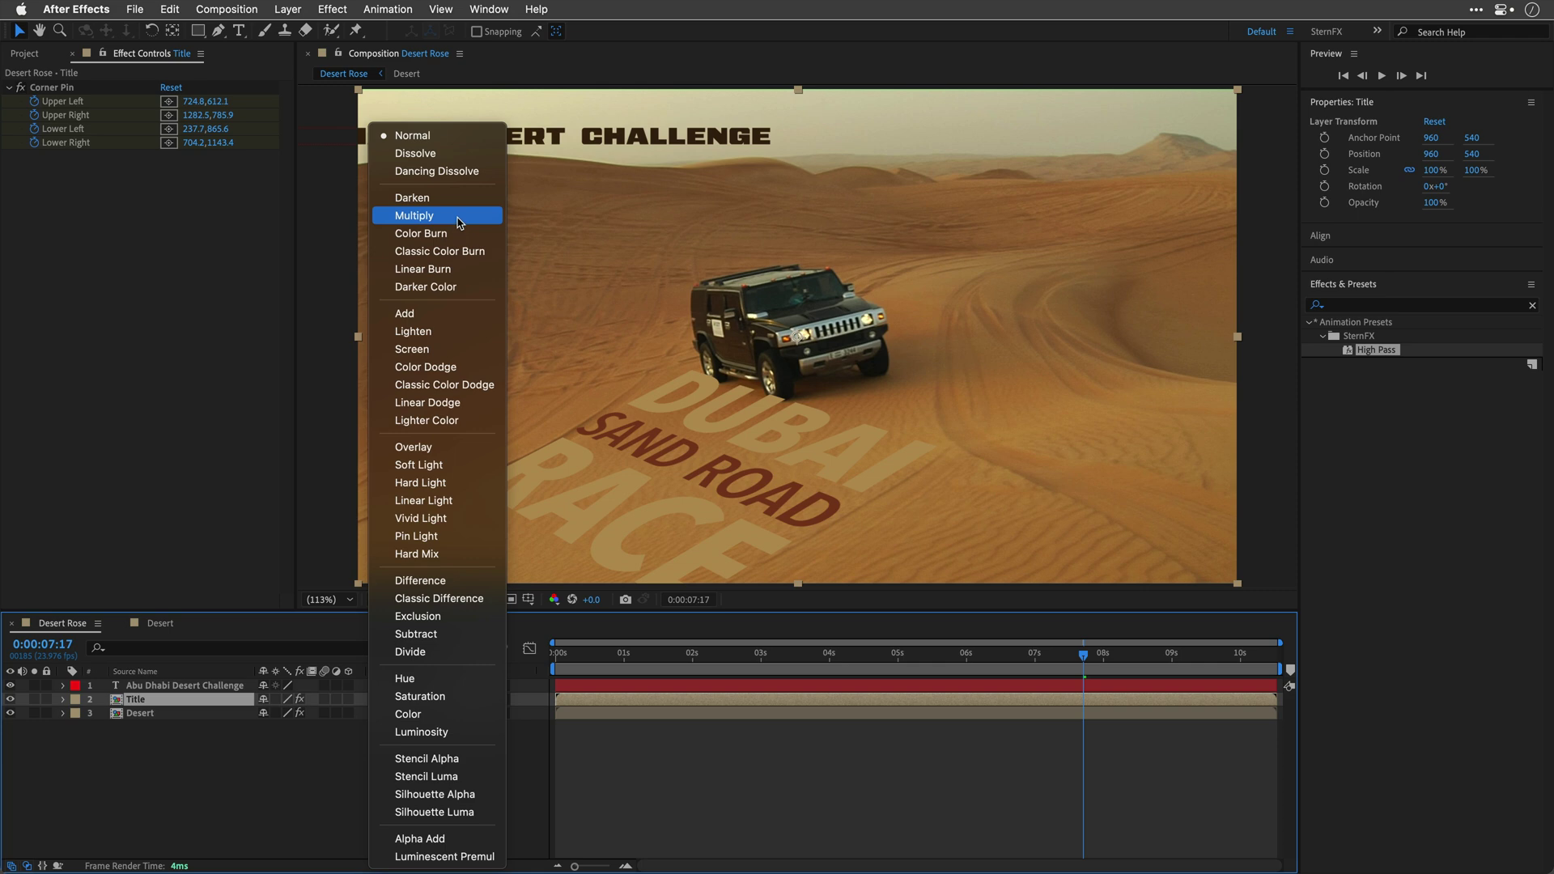
click(415, 215)
Preview the shot from the start, then return the playhead to 7:19
drag(589, 648, 415, 755)
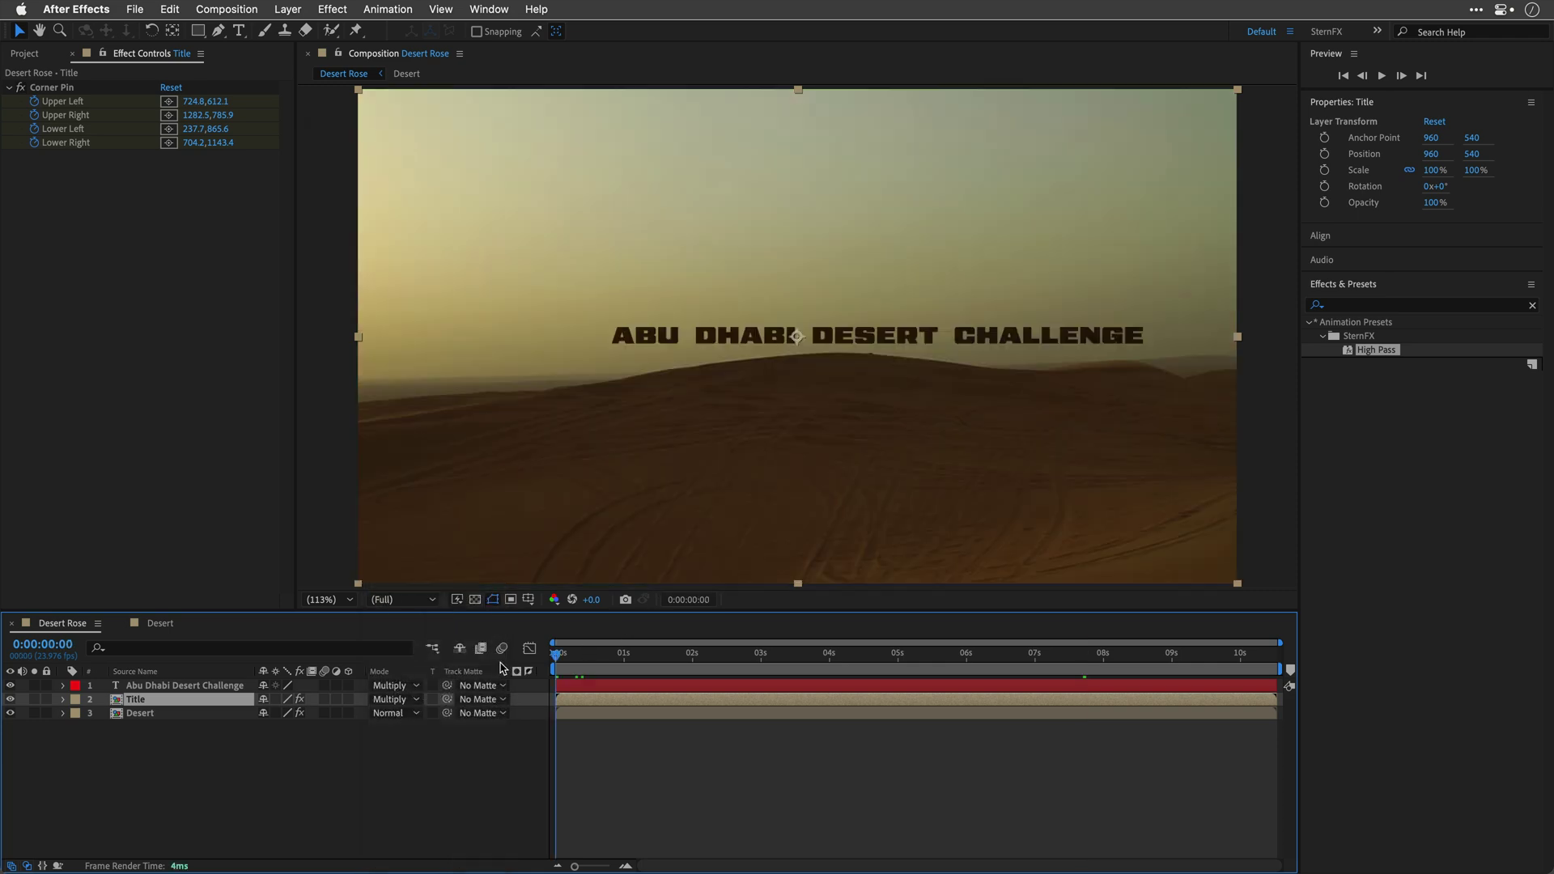
key(space)
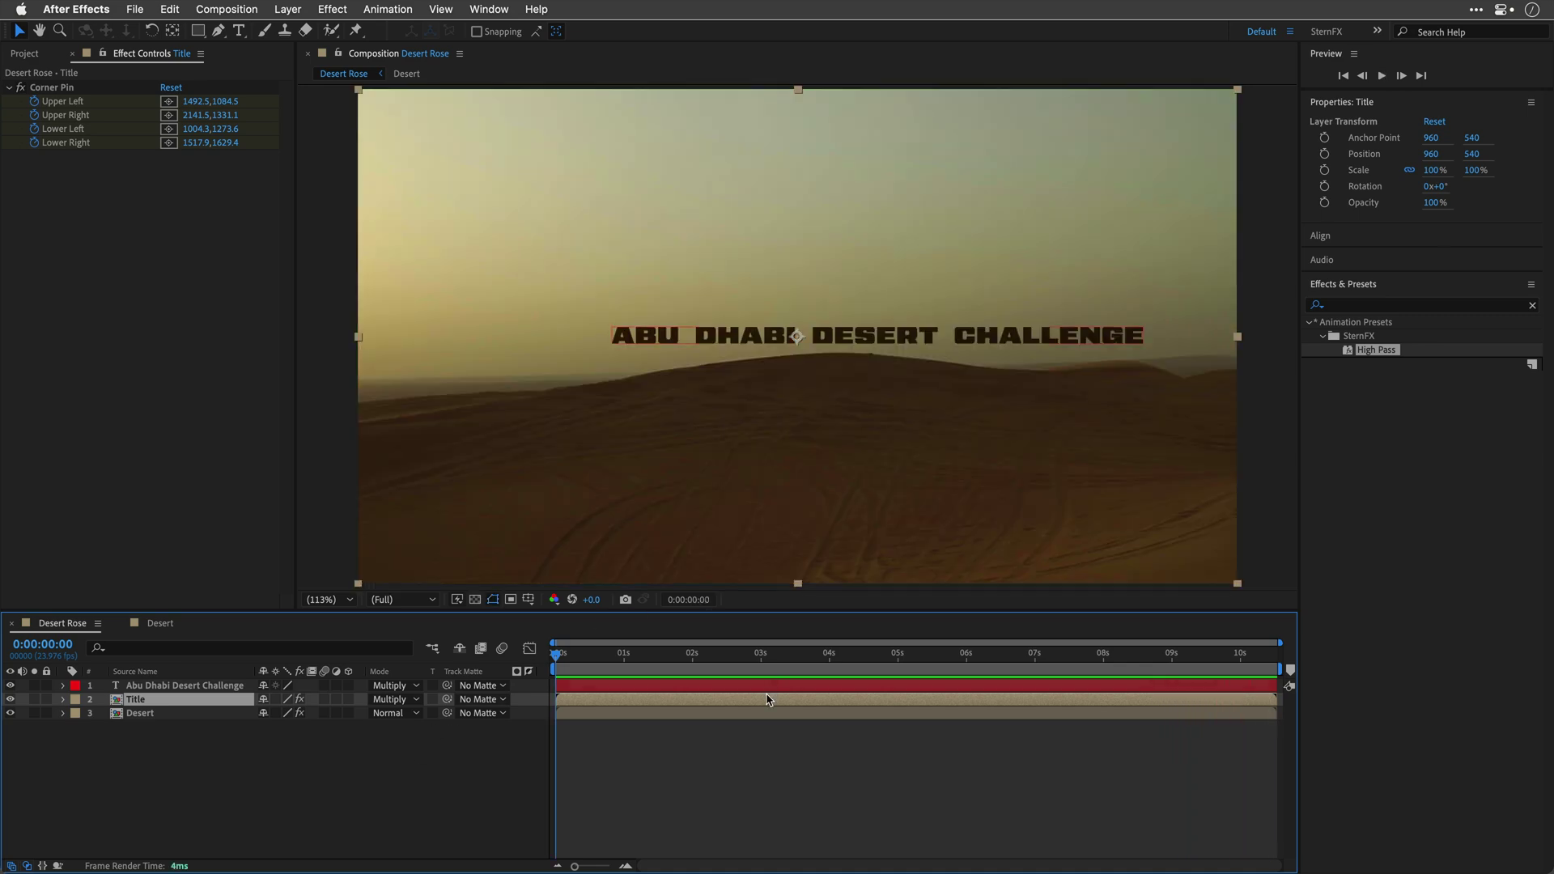
drag(860, 660, 1088, 669)
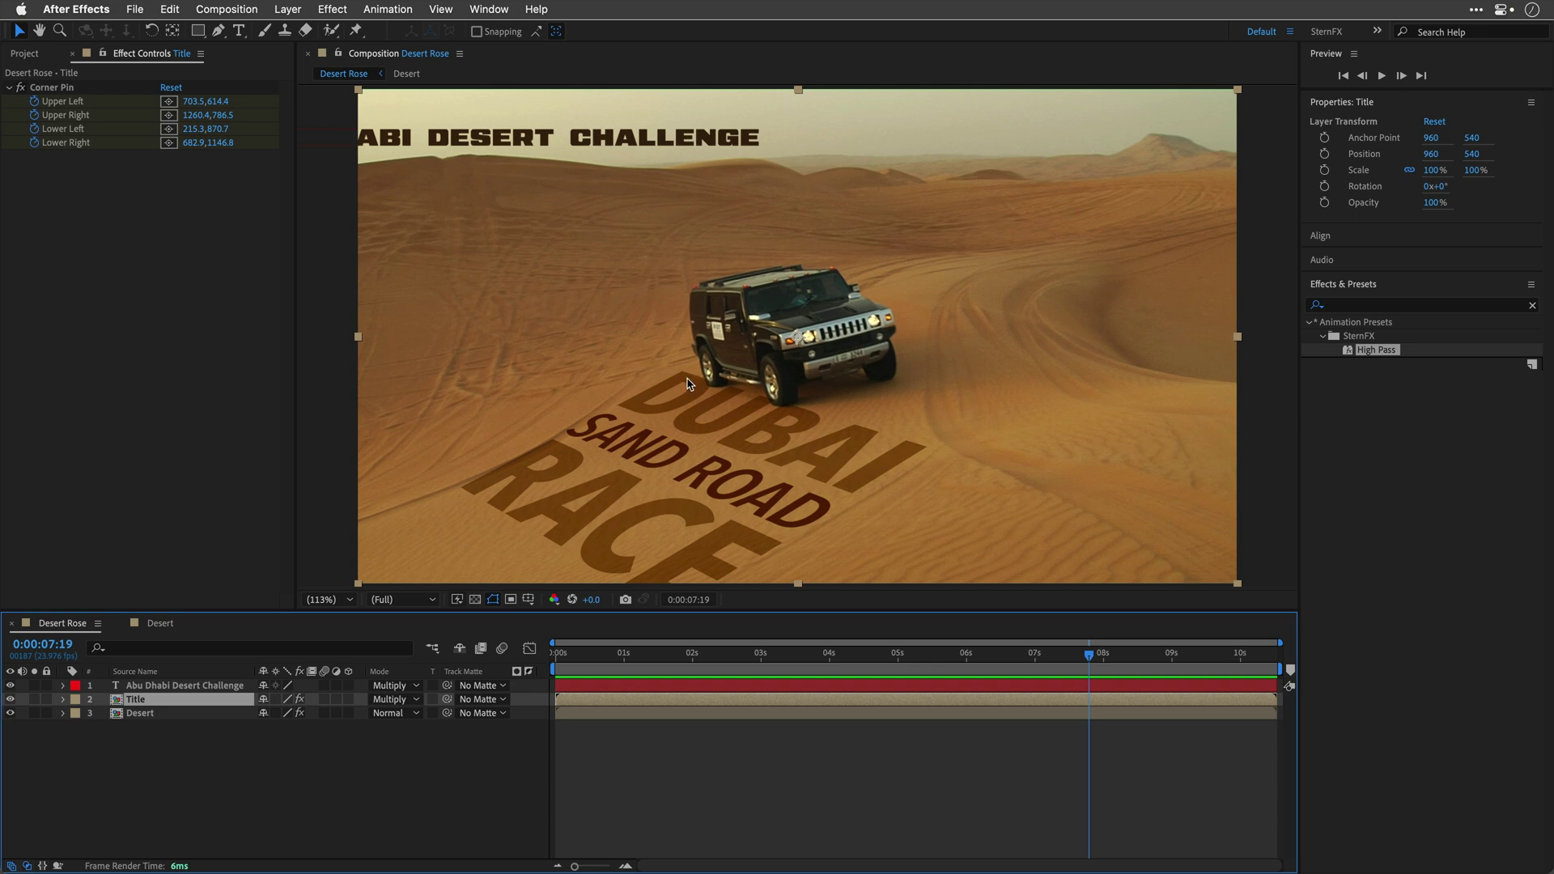
Add Turbulent Displace with Size 20 to the title, placed above Corner Pin
click(141, 222)
key(ctrl+space)
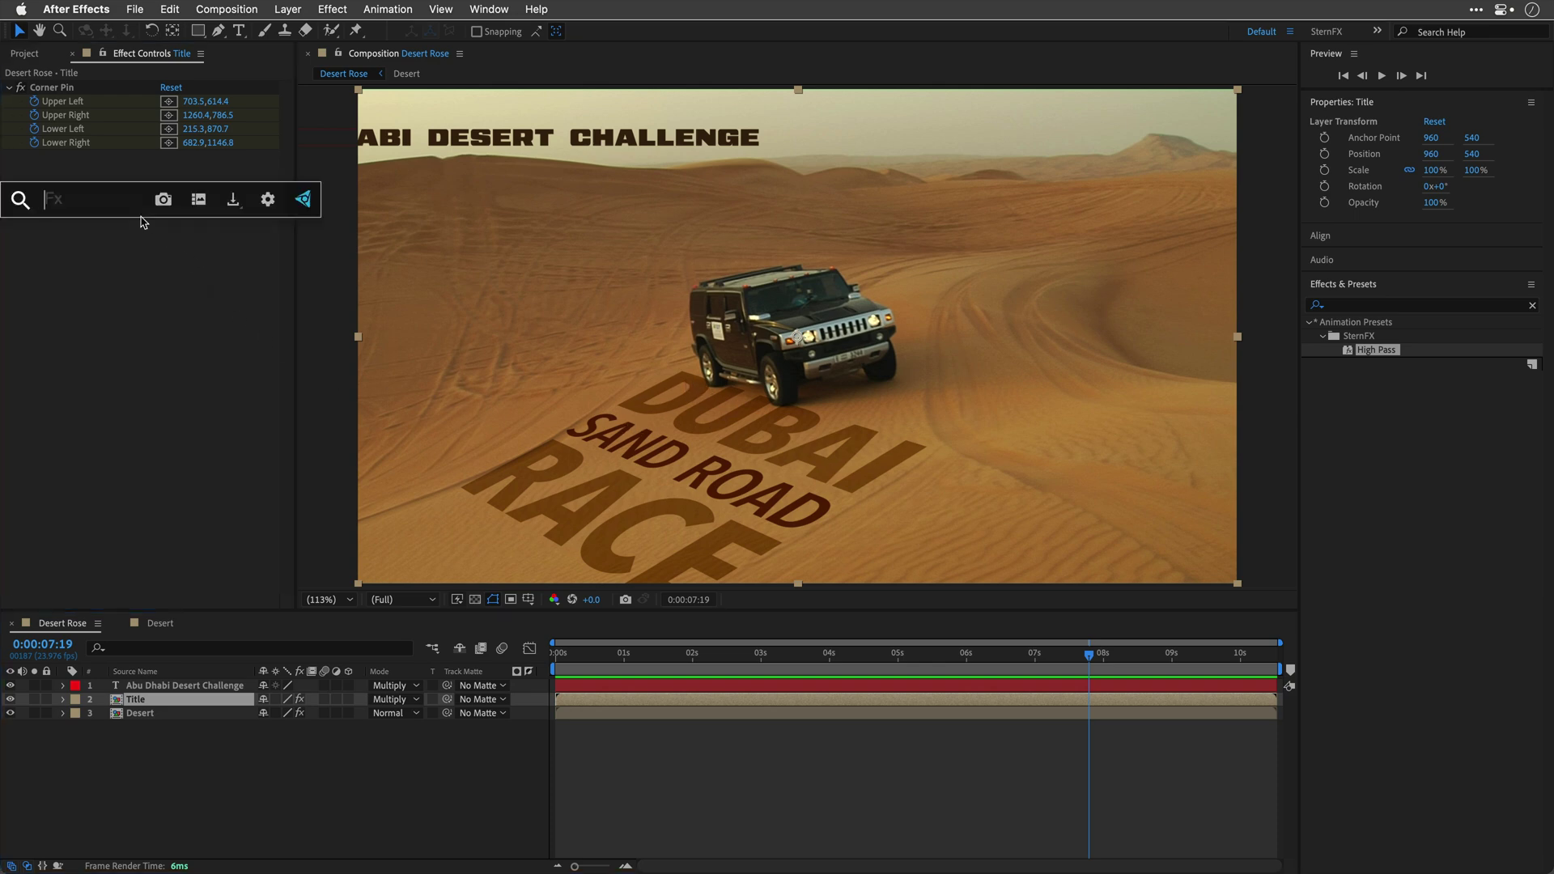
text(turb)
key(Return)
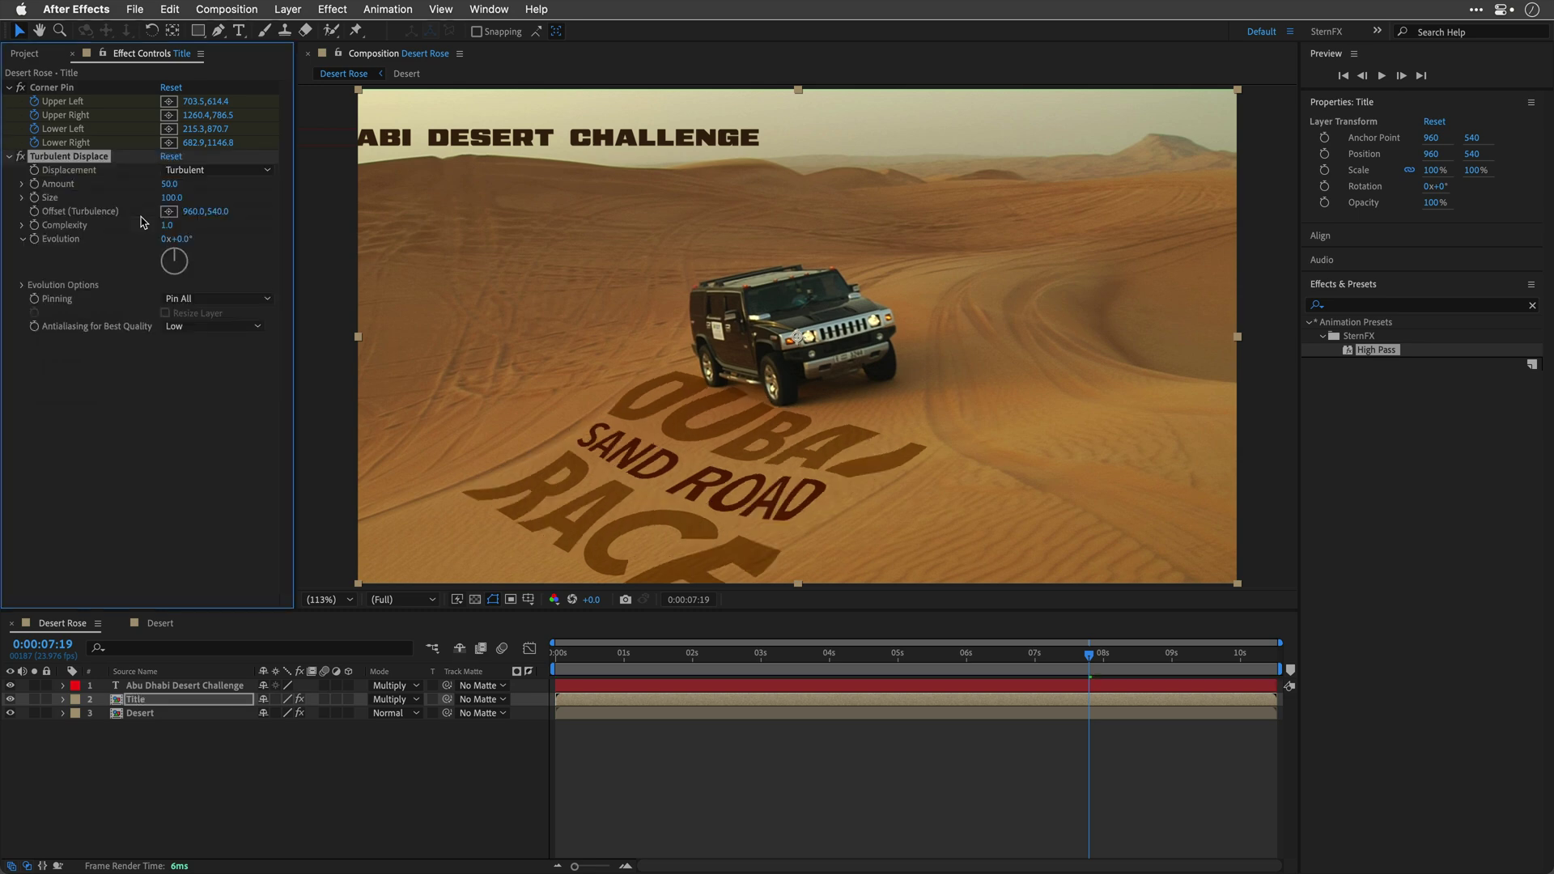
click(173, 199)
text(20)
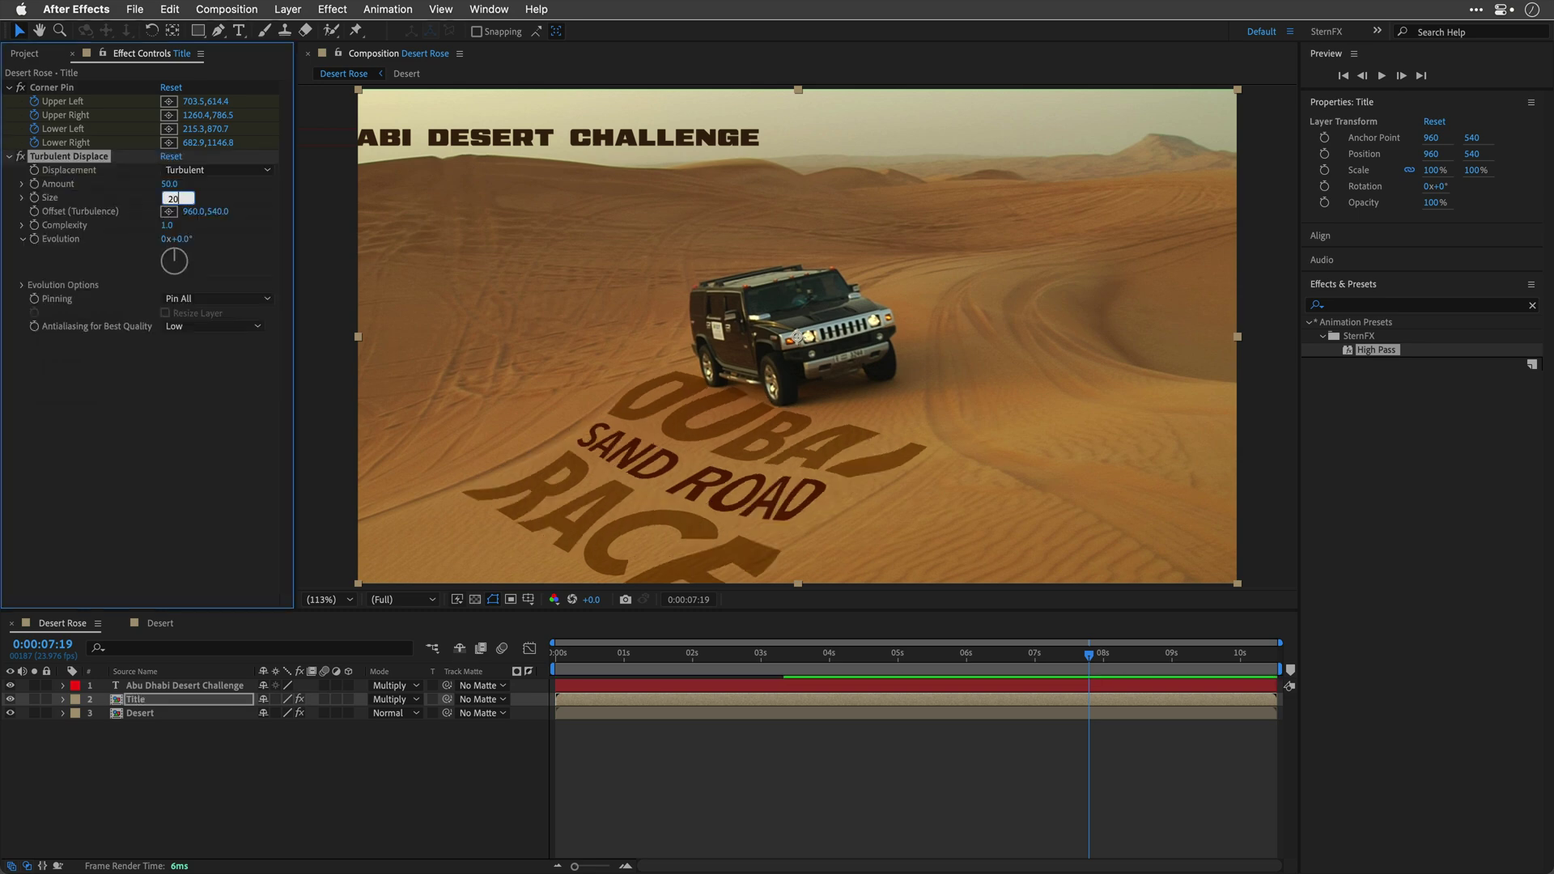
key(Return)
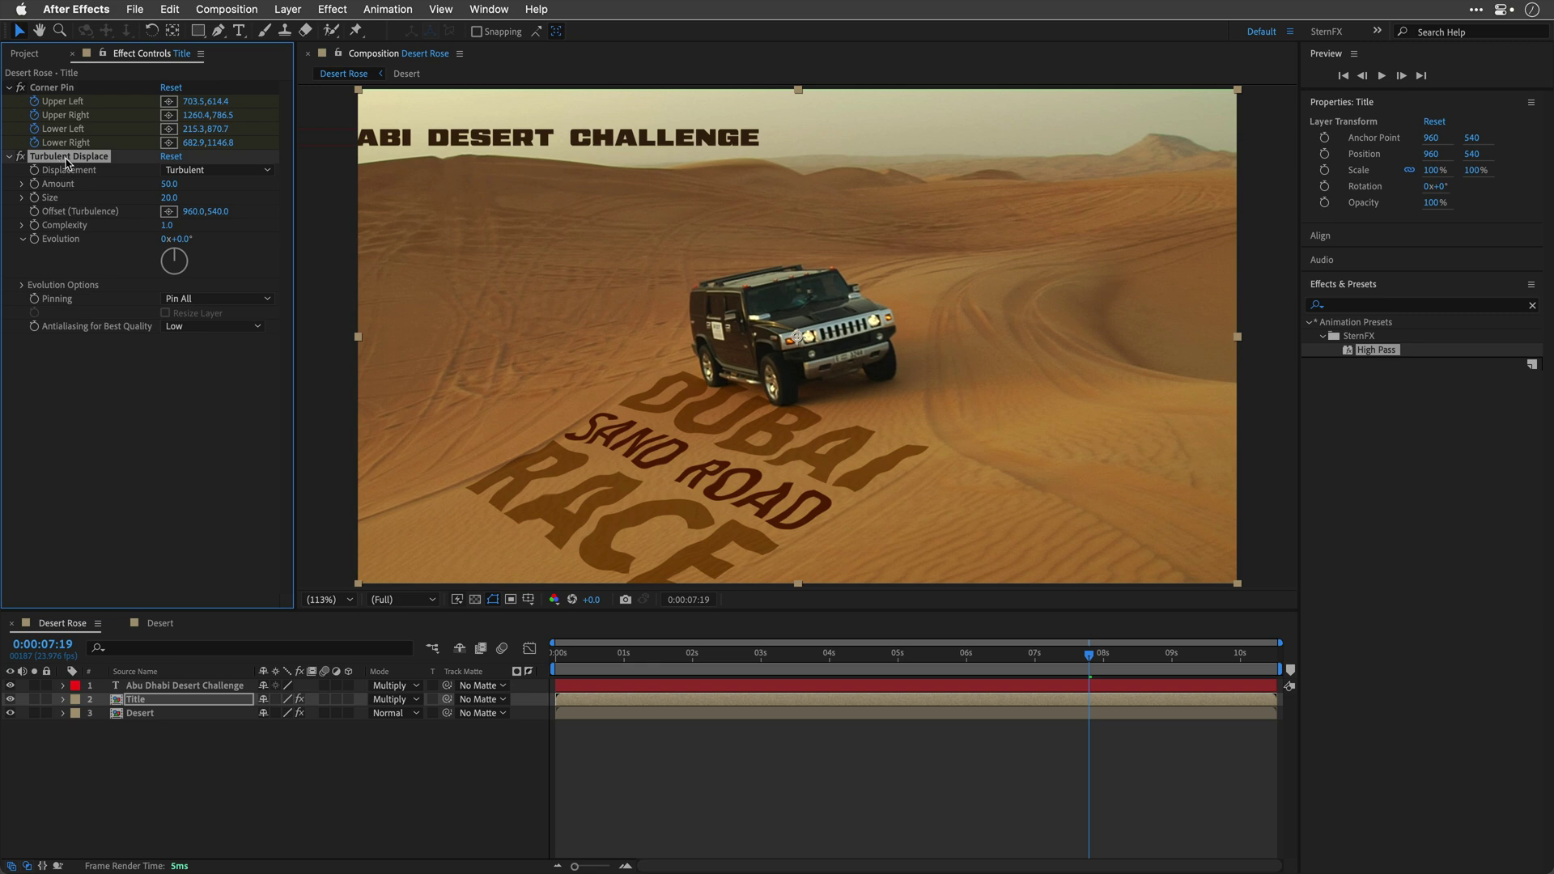
drag(67, 161, 124, 91)
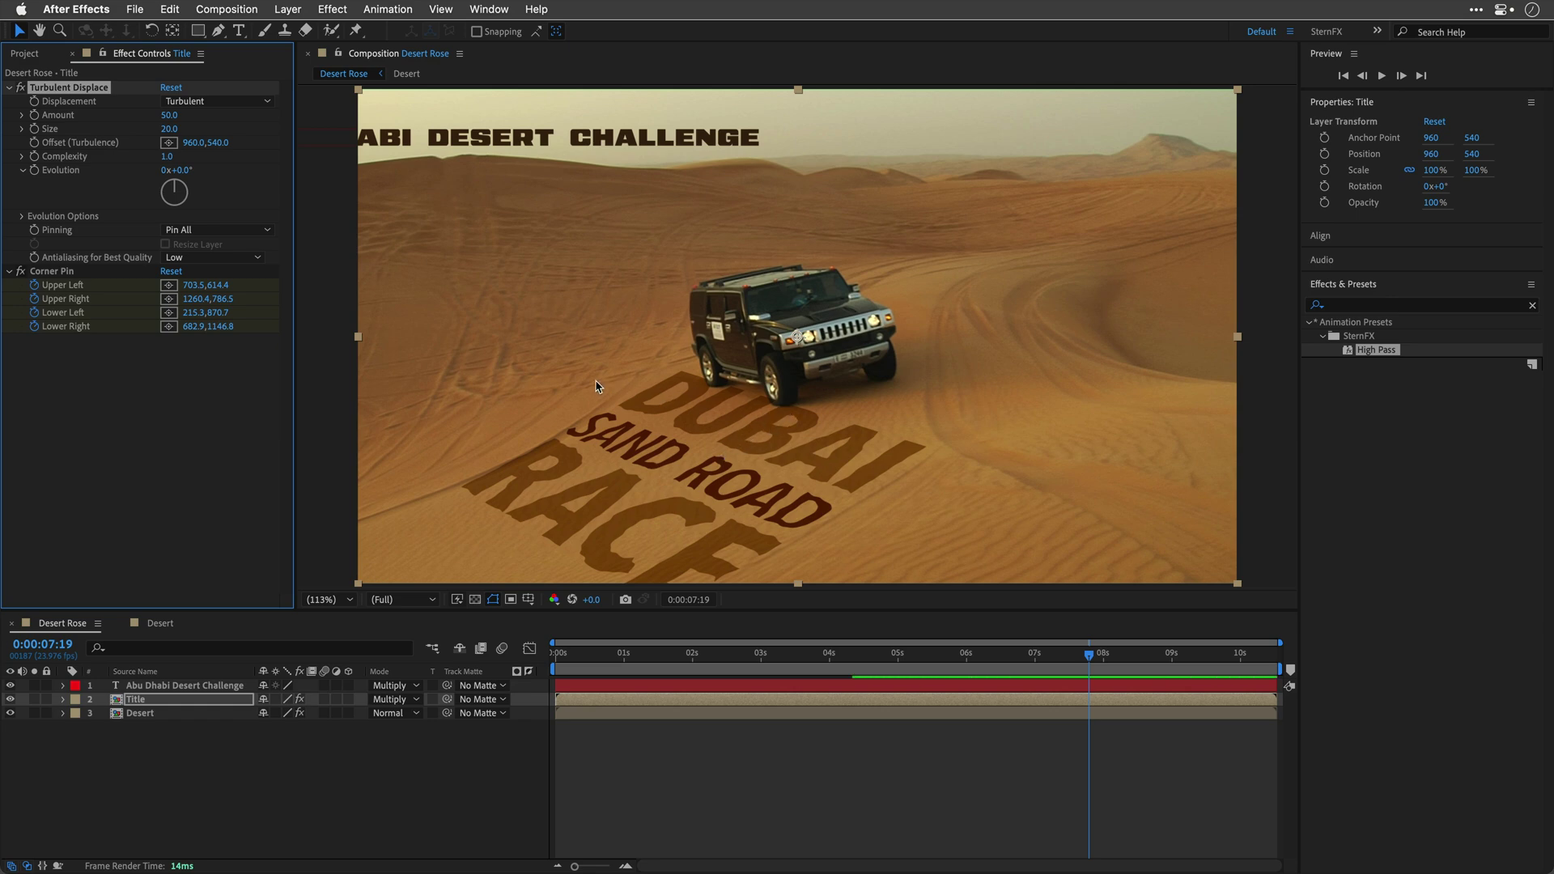
mouse_move(1089, 662)
mouse_down()
mouse_move(919, 667)
mouse_move(1070, 674)
mouse_up()
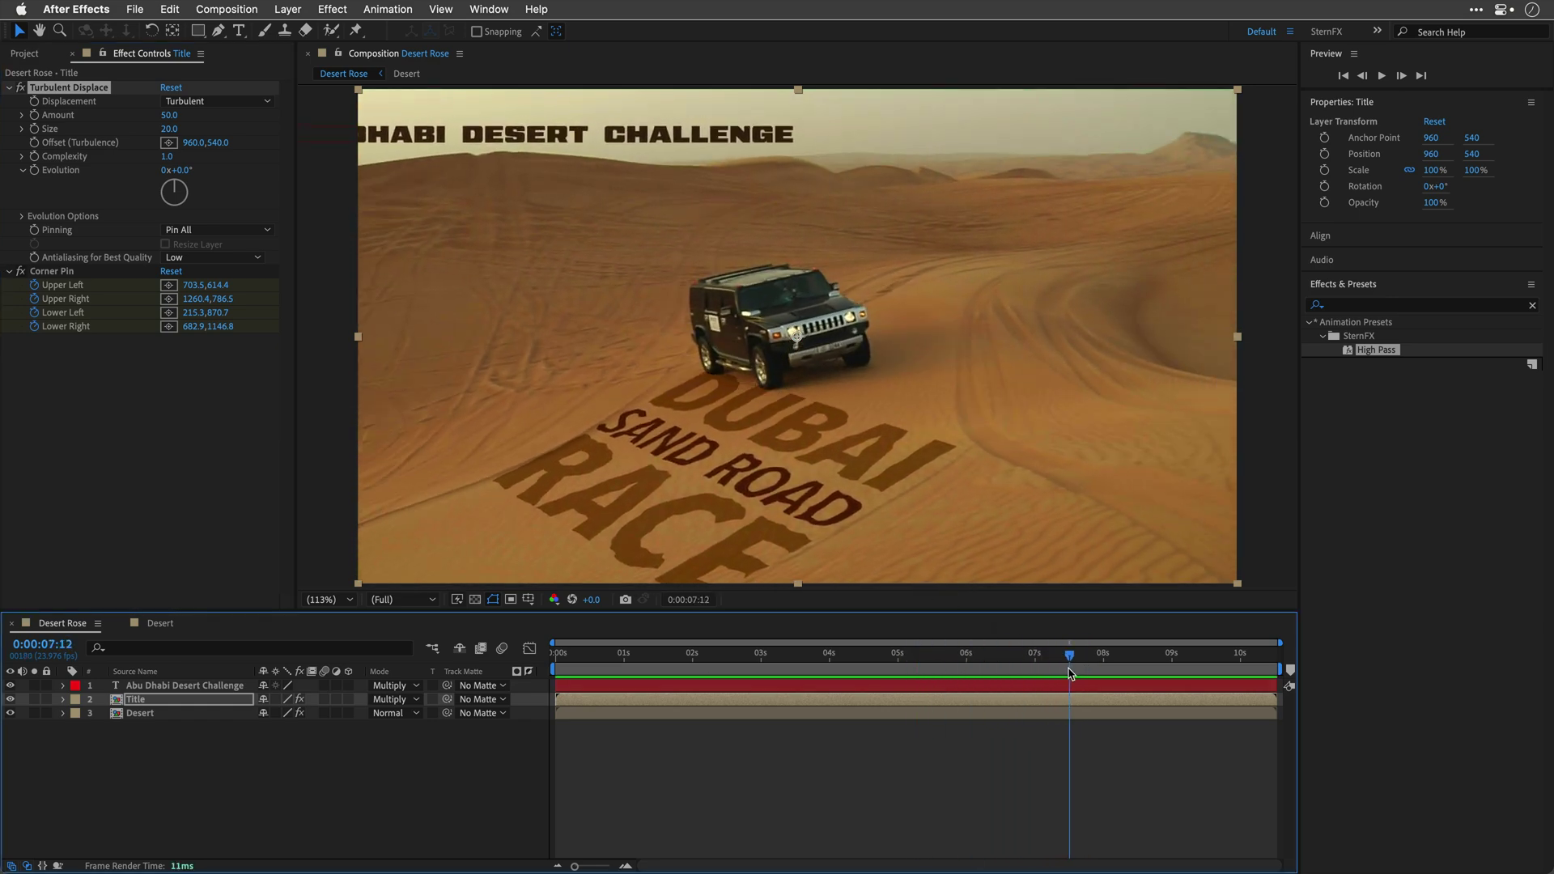
Add Roughen Edges above Corner Pin with Edge Type Rusty and Border 10
key(ctrl+space)
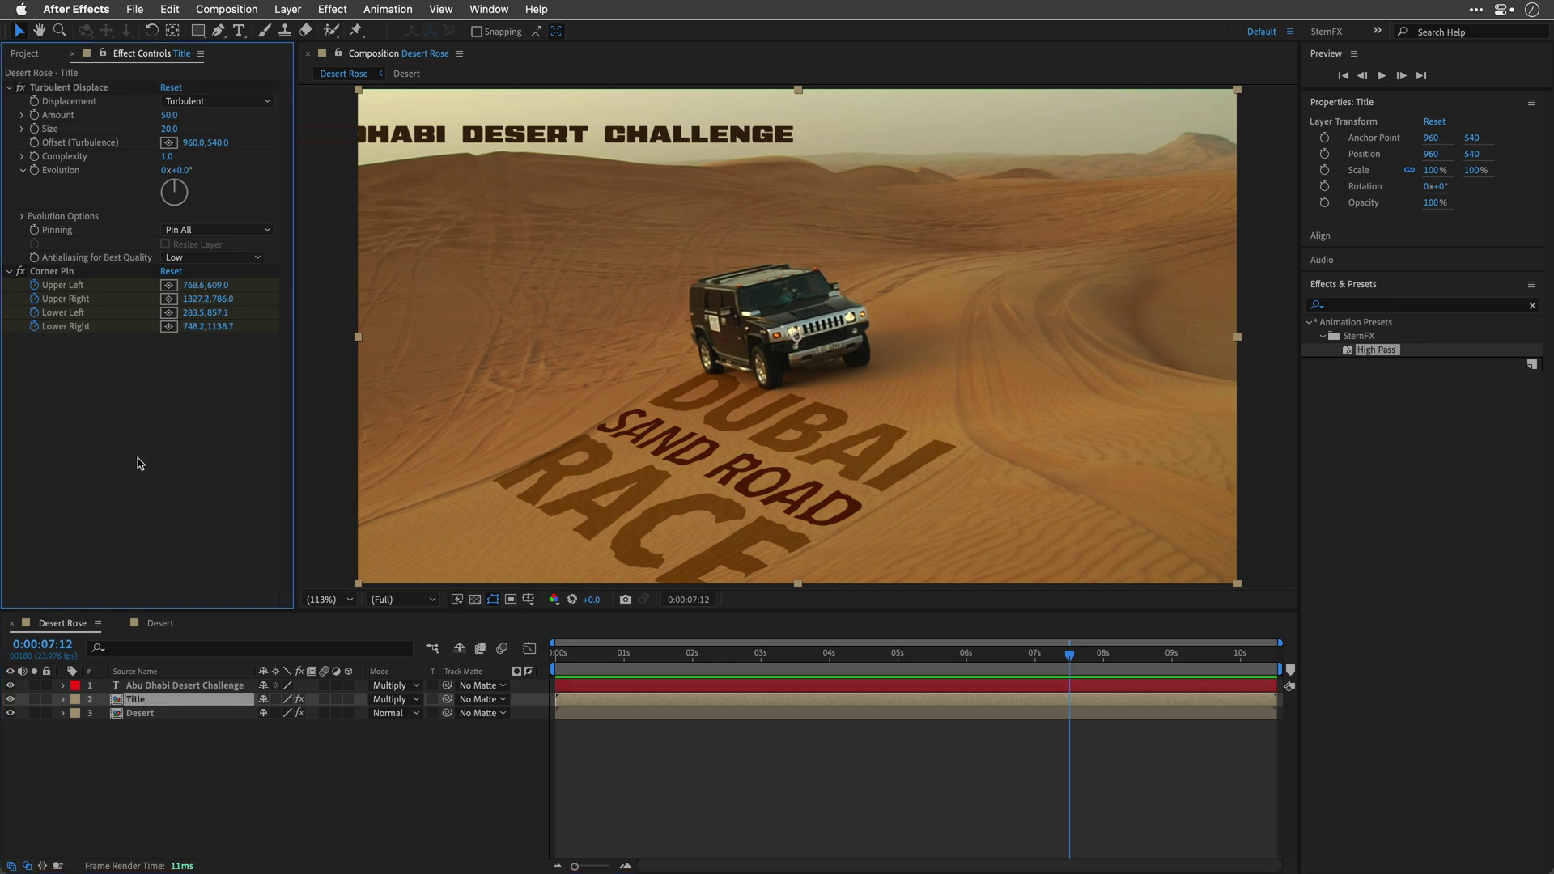
text(roug)
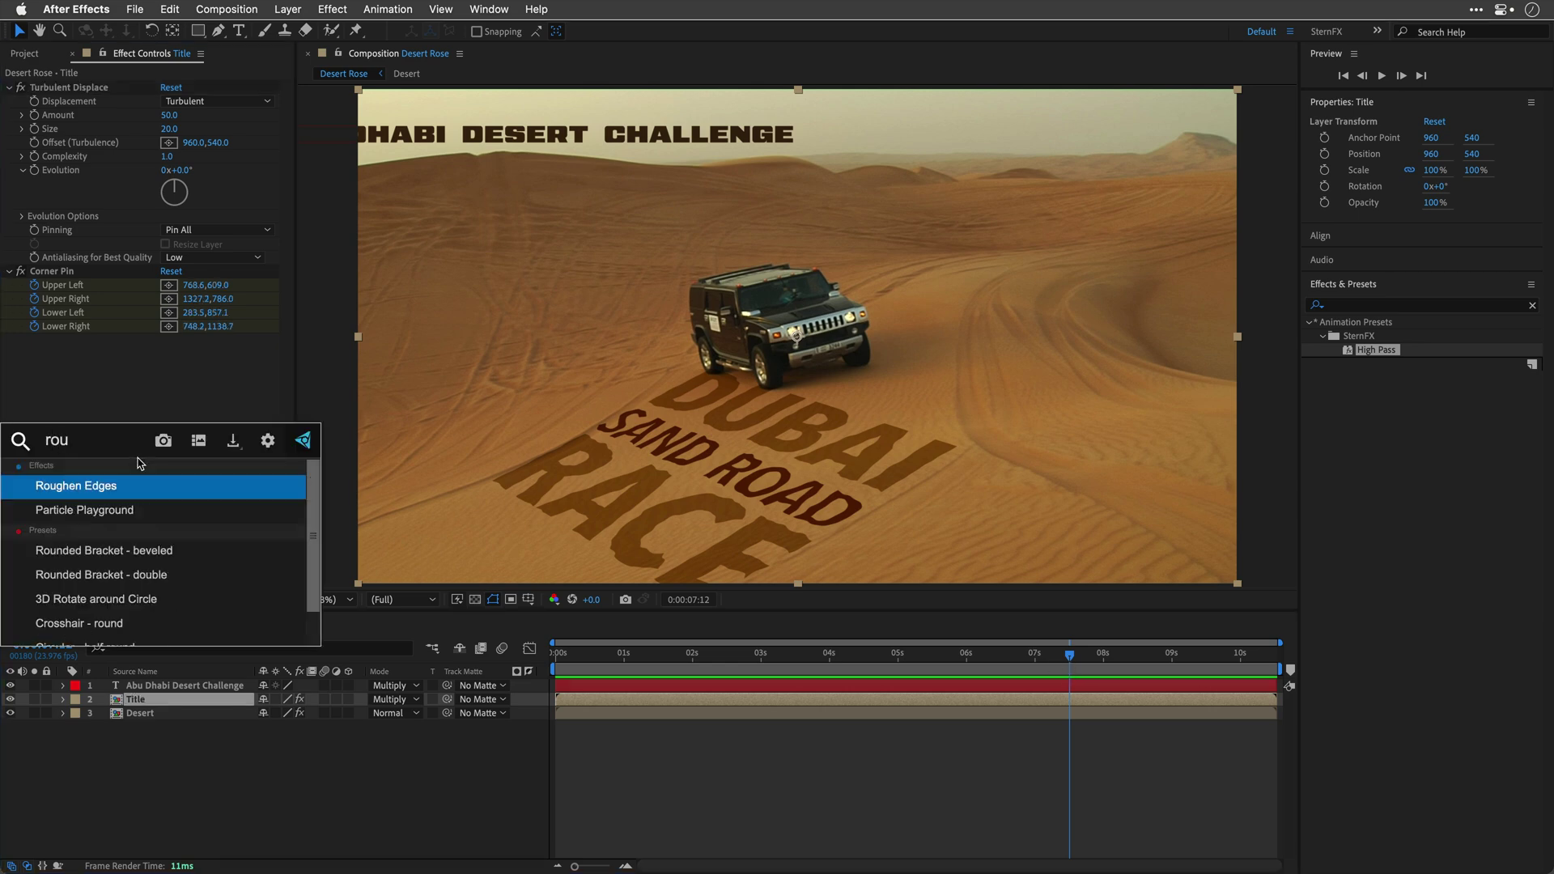
key(Return)
drag(89, 344, 97, 275)
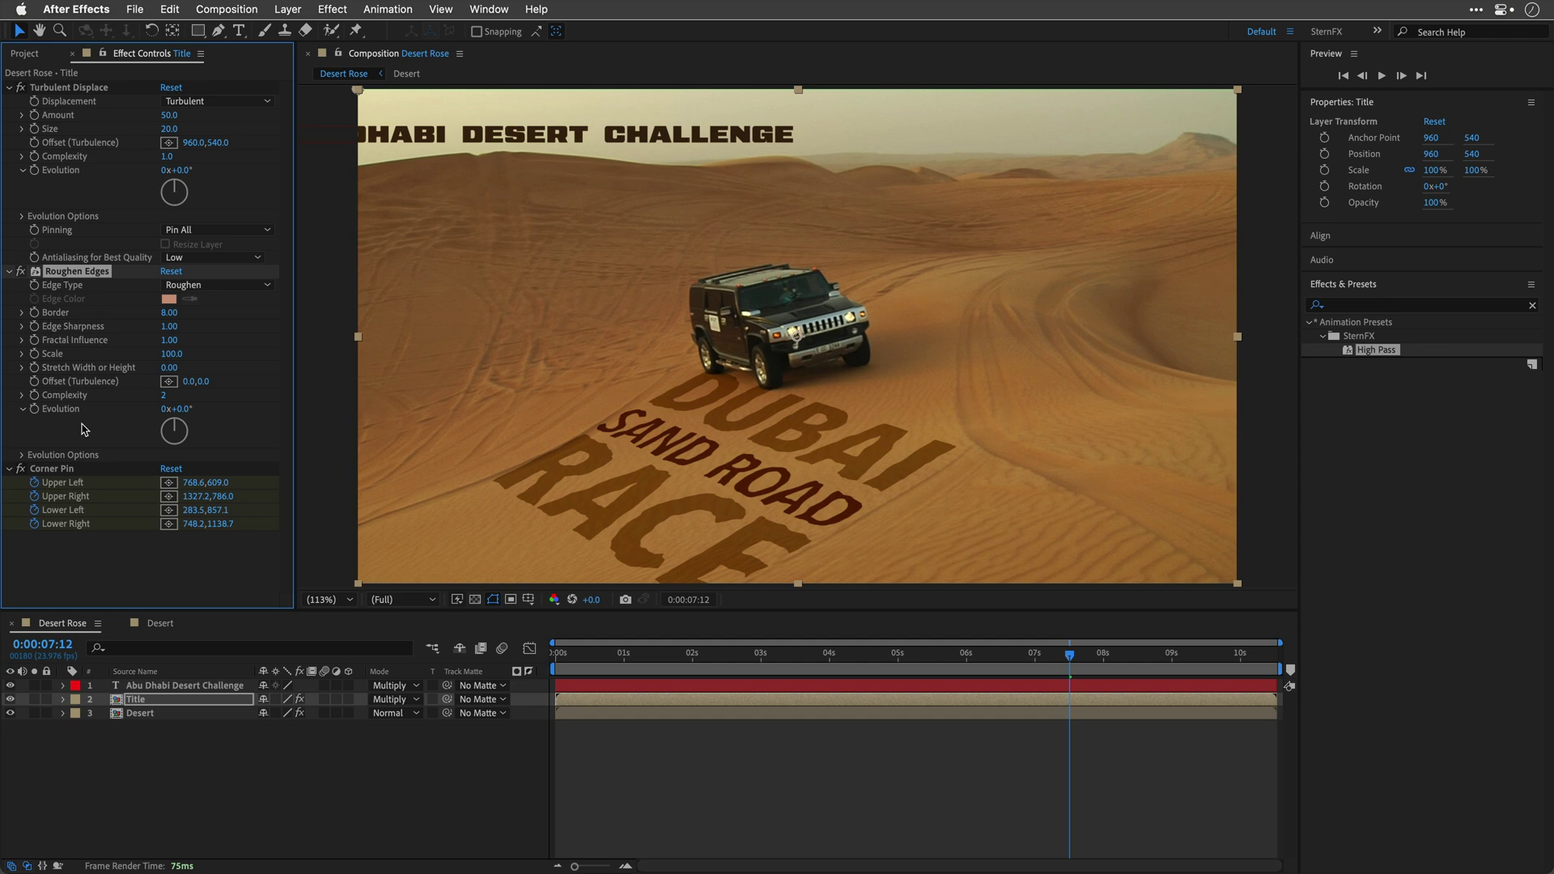
click(201, 285)
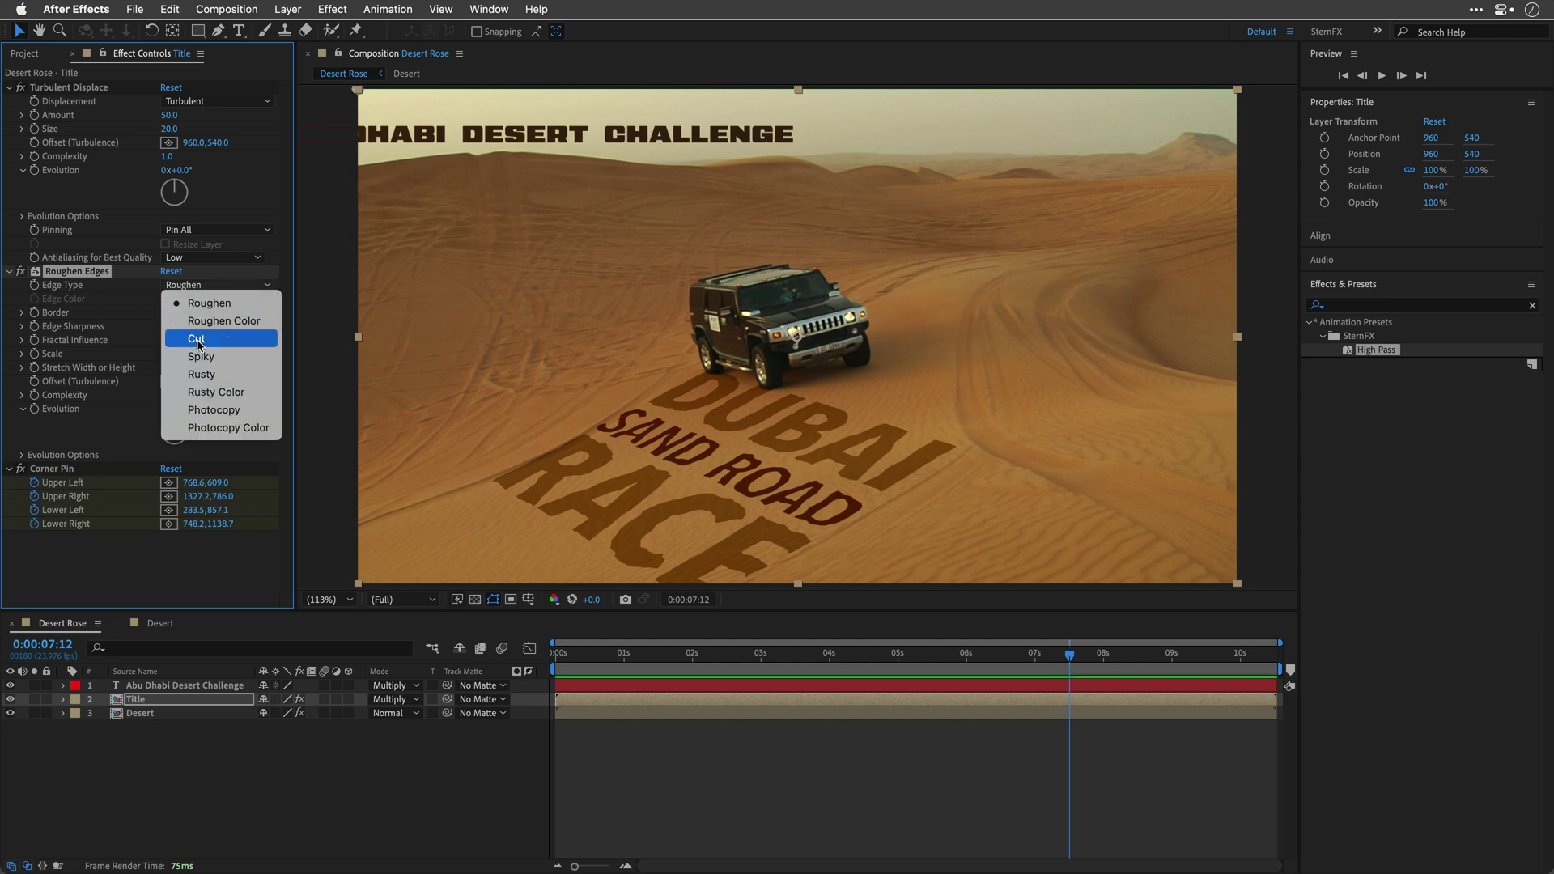
click(201, 375)
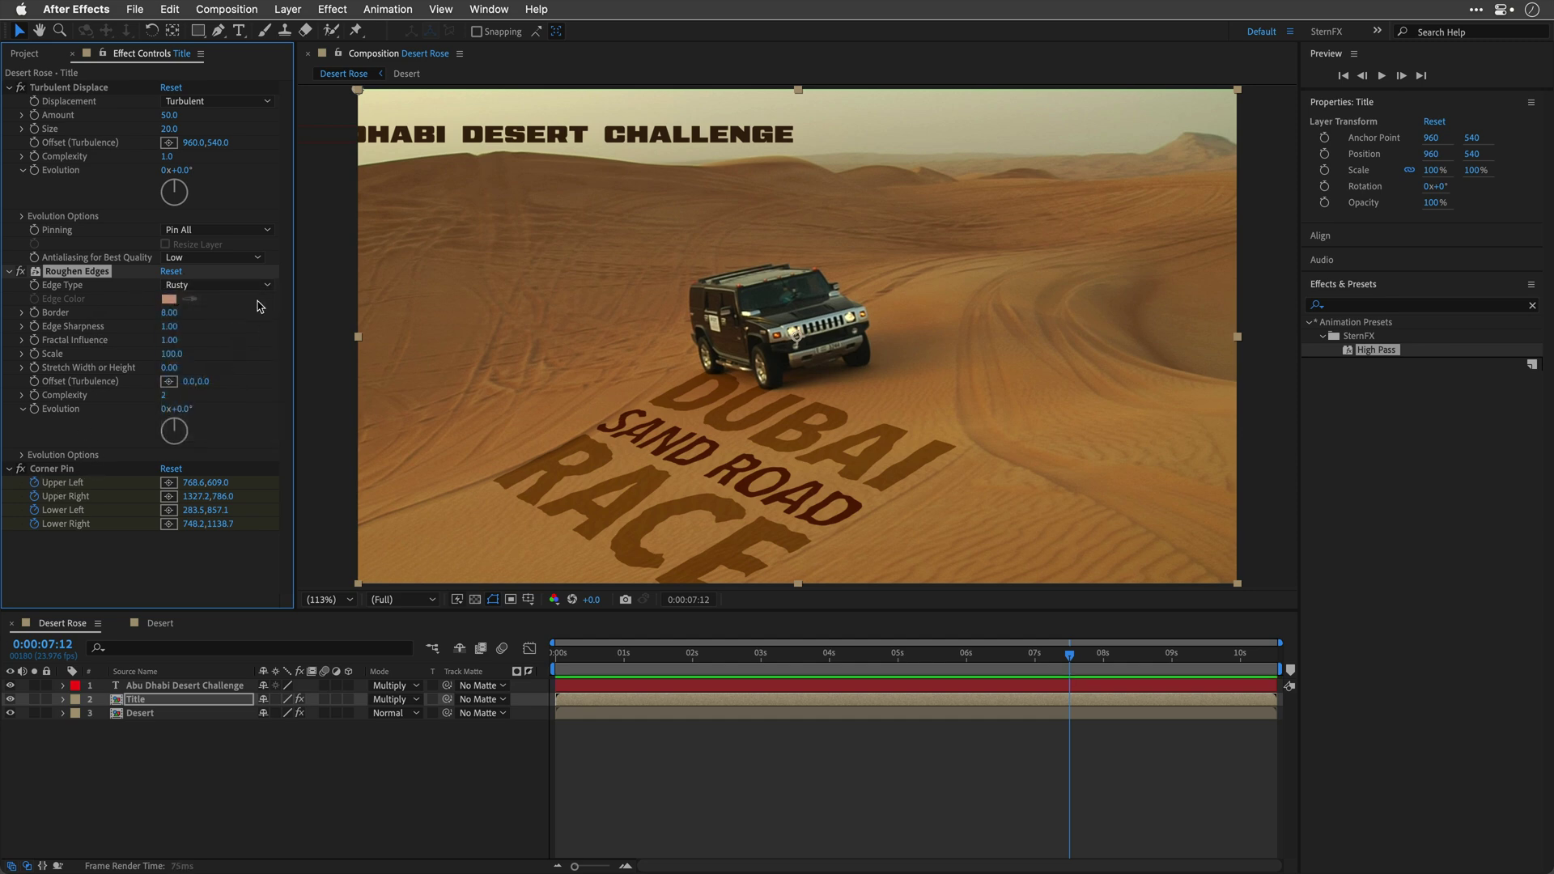
click(168, 314)
text(10)
key(Return)
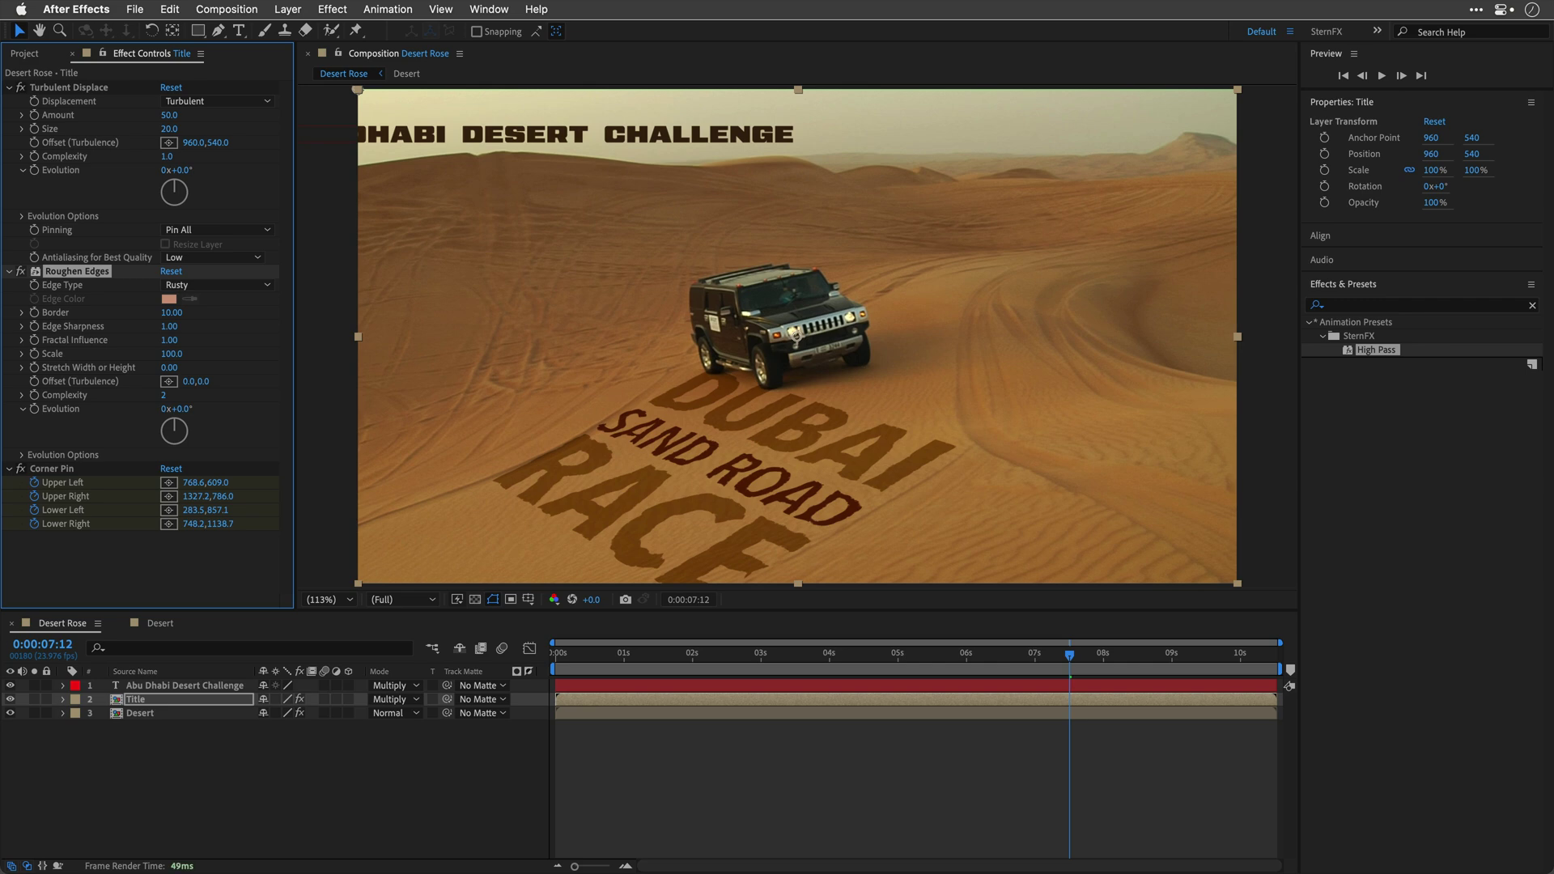
click(8, 88)
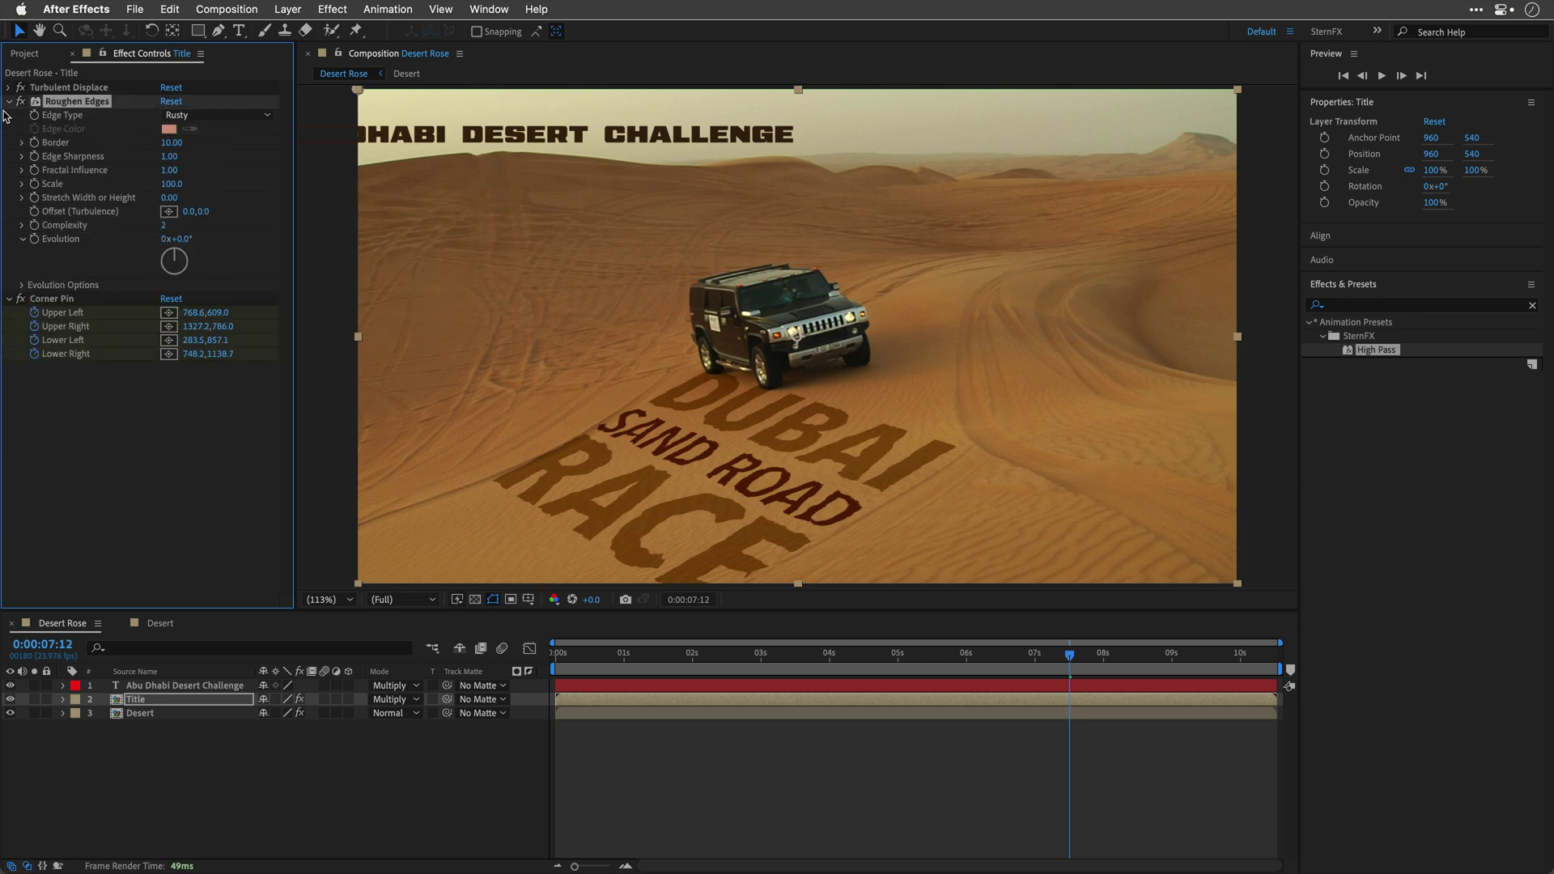
Add Gaussian Blur with Blurriness 5 to the title, placed above Corner Pin
click(8, 102)
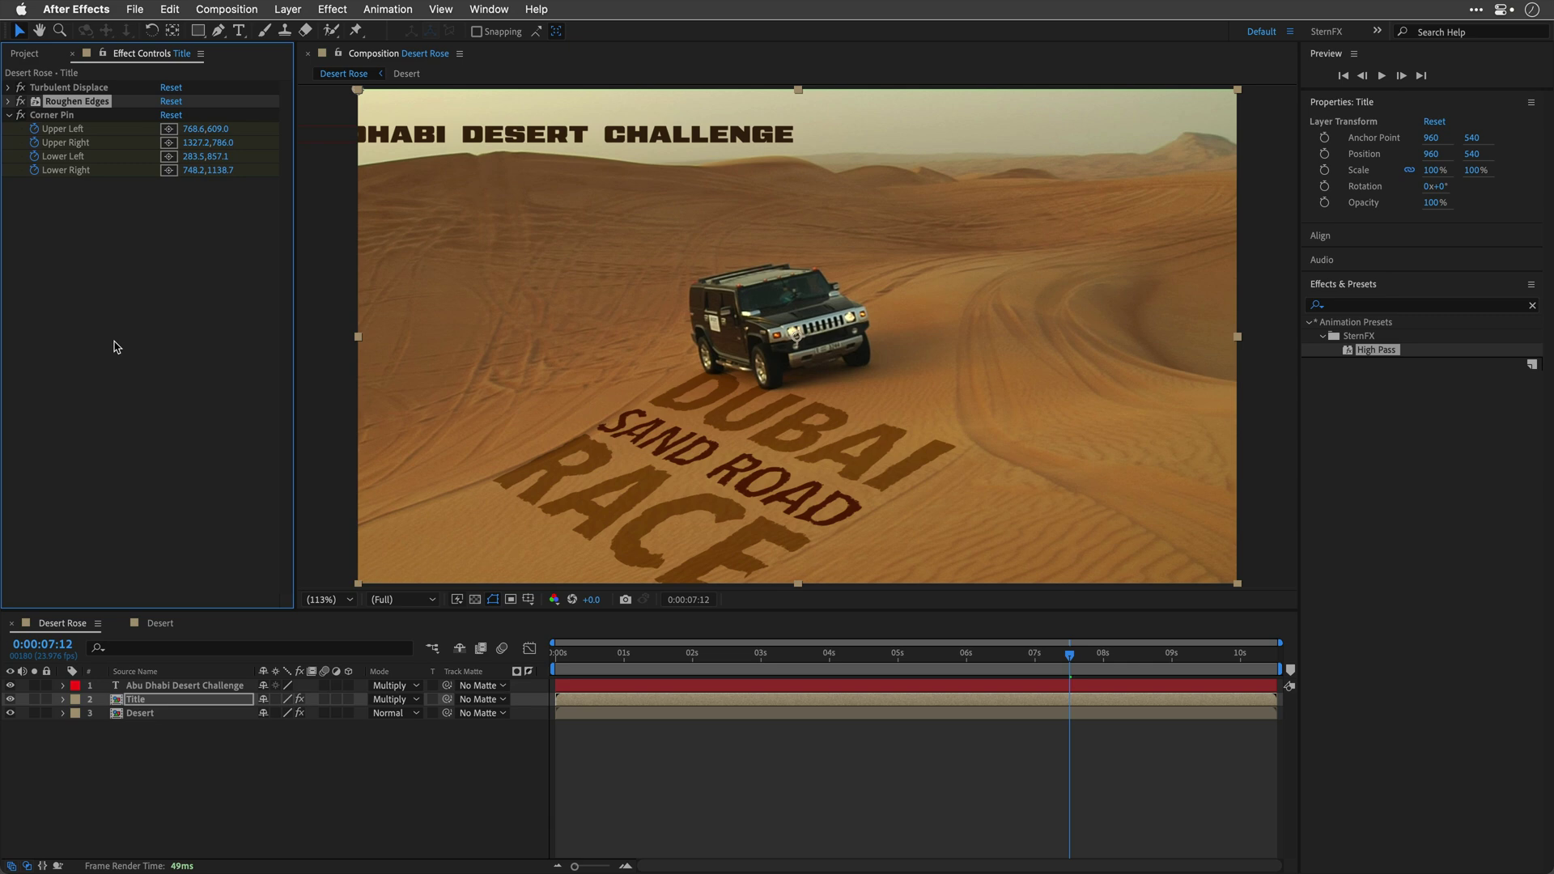
key(ctrl+space)
text(gau)
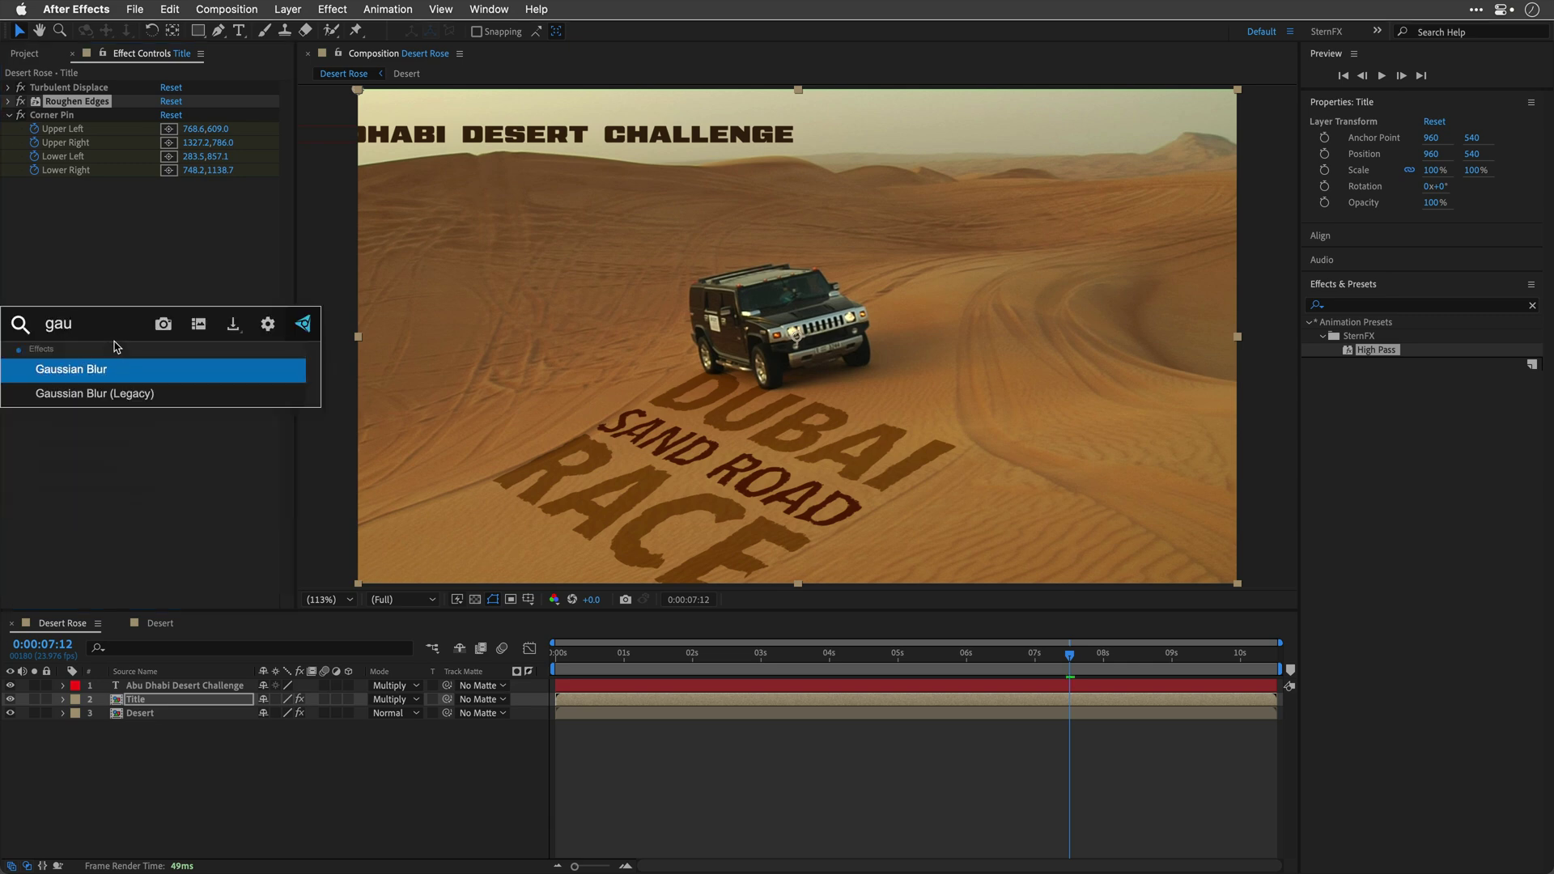
key(Return)
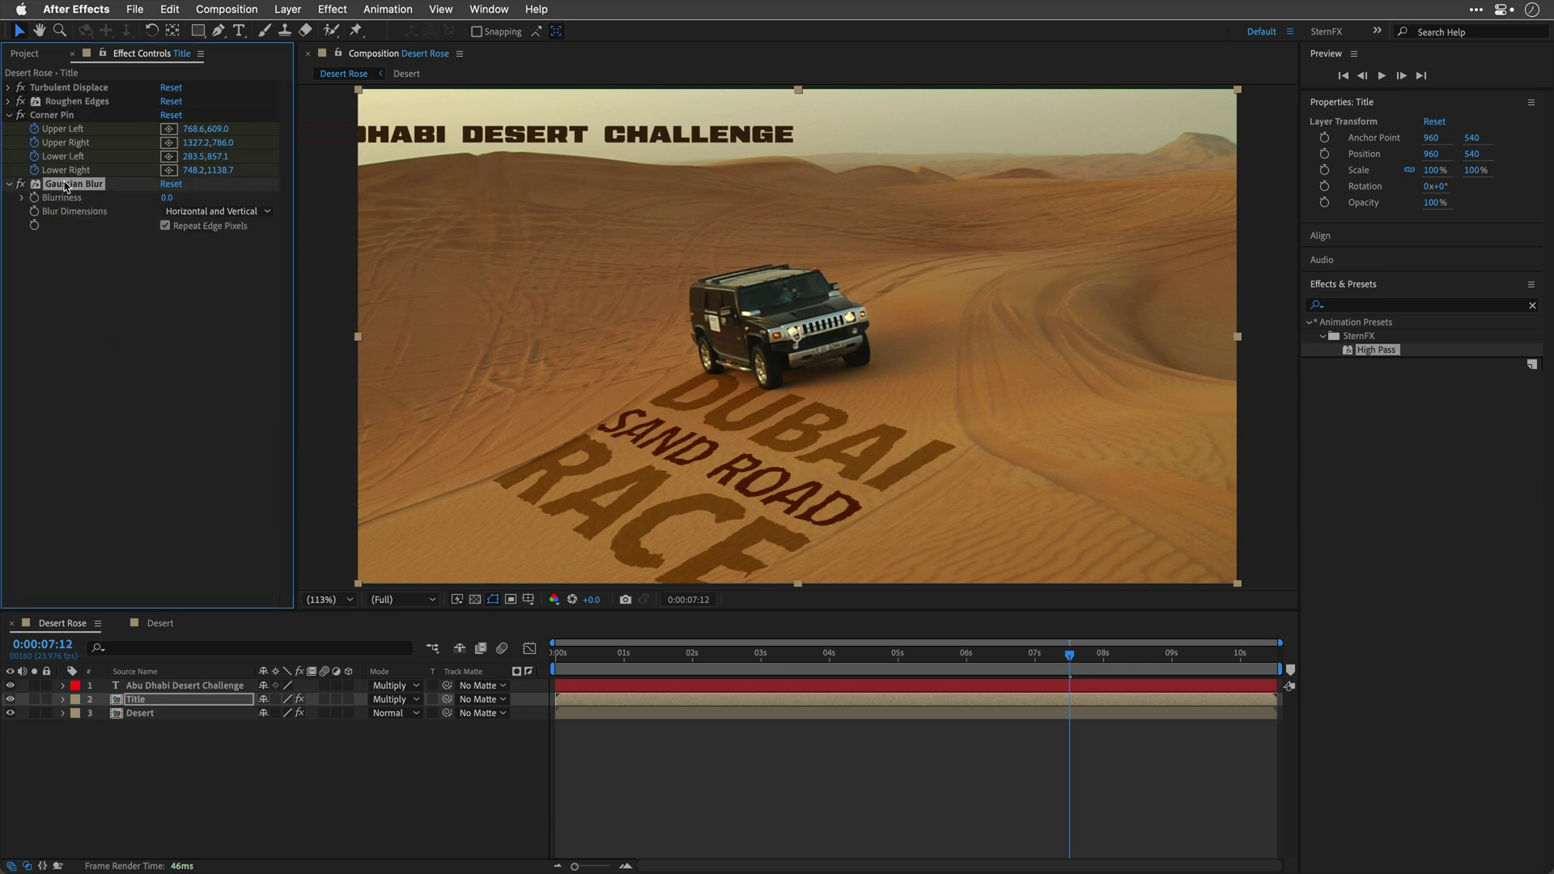
drag(65, 184, 86, 117)
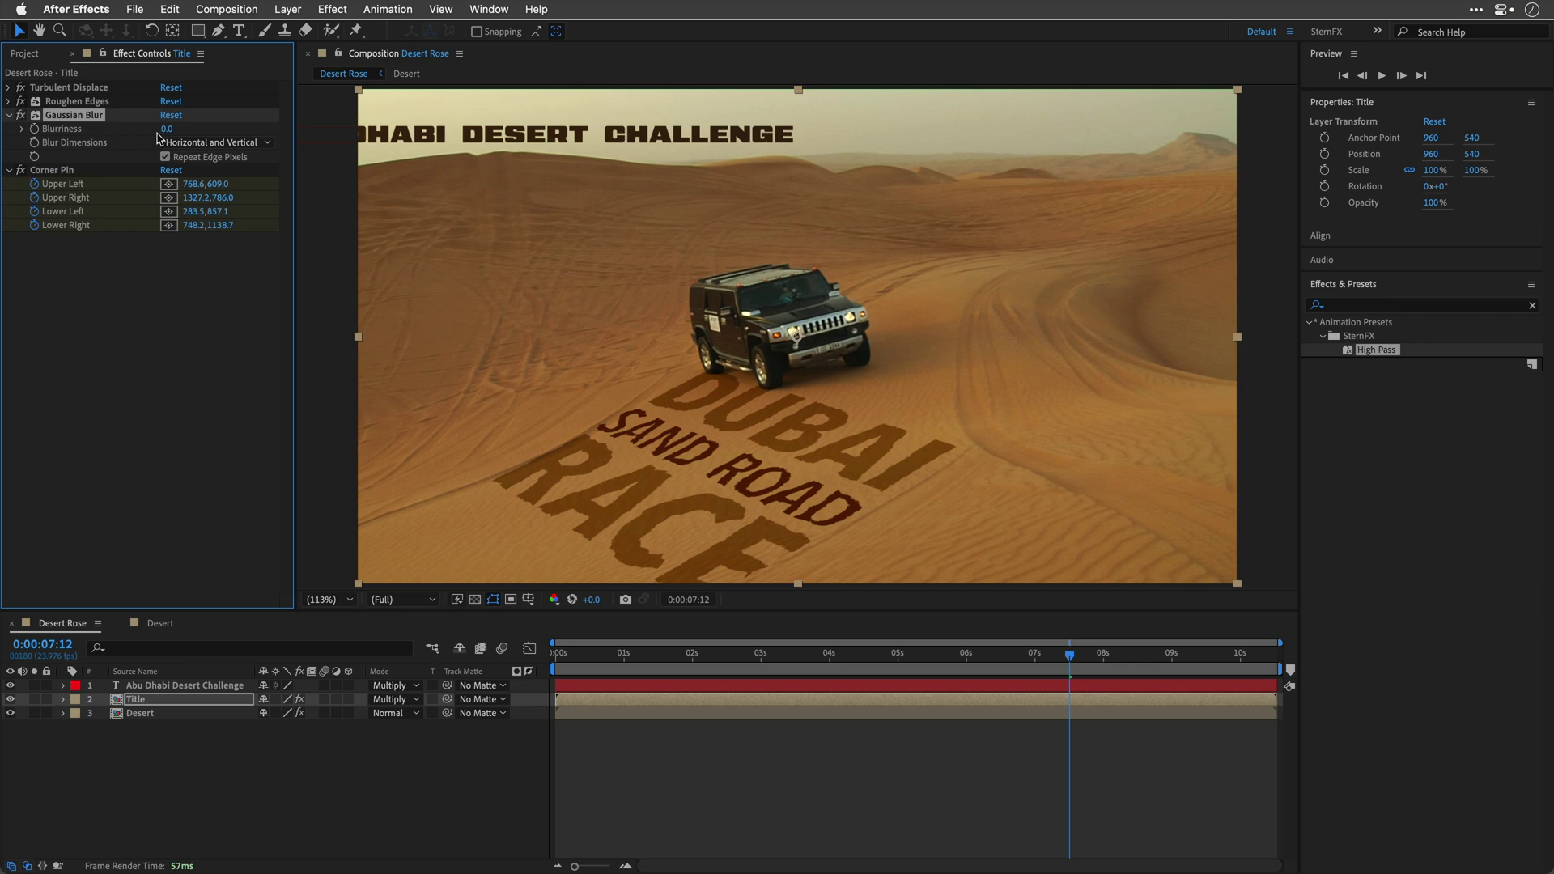
click(162, 130)
key(Return)
Add a Transform effect above Corner Pin and scale the title to 92%
key(ctrl+space)
text(tr)
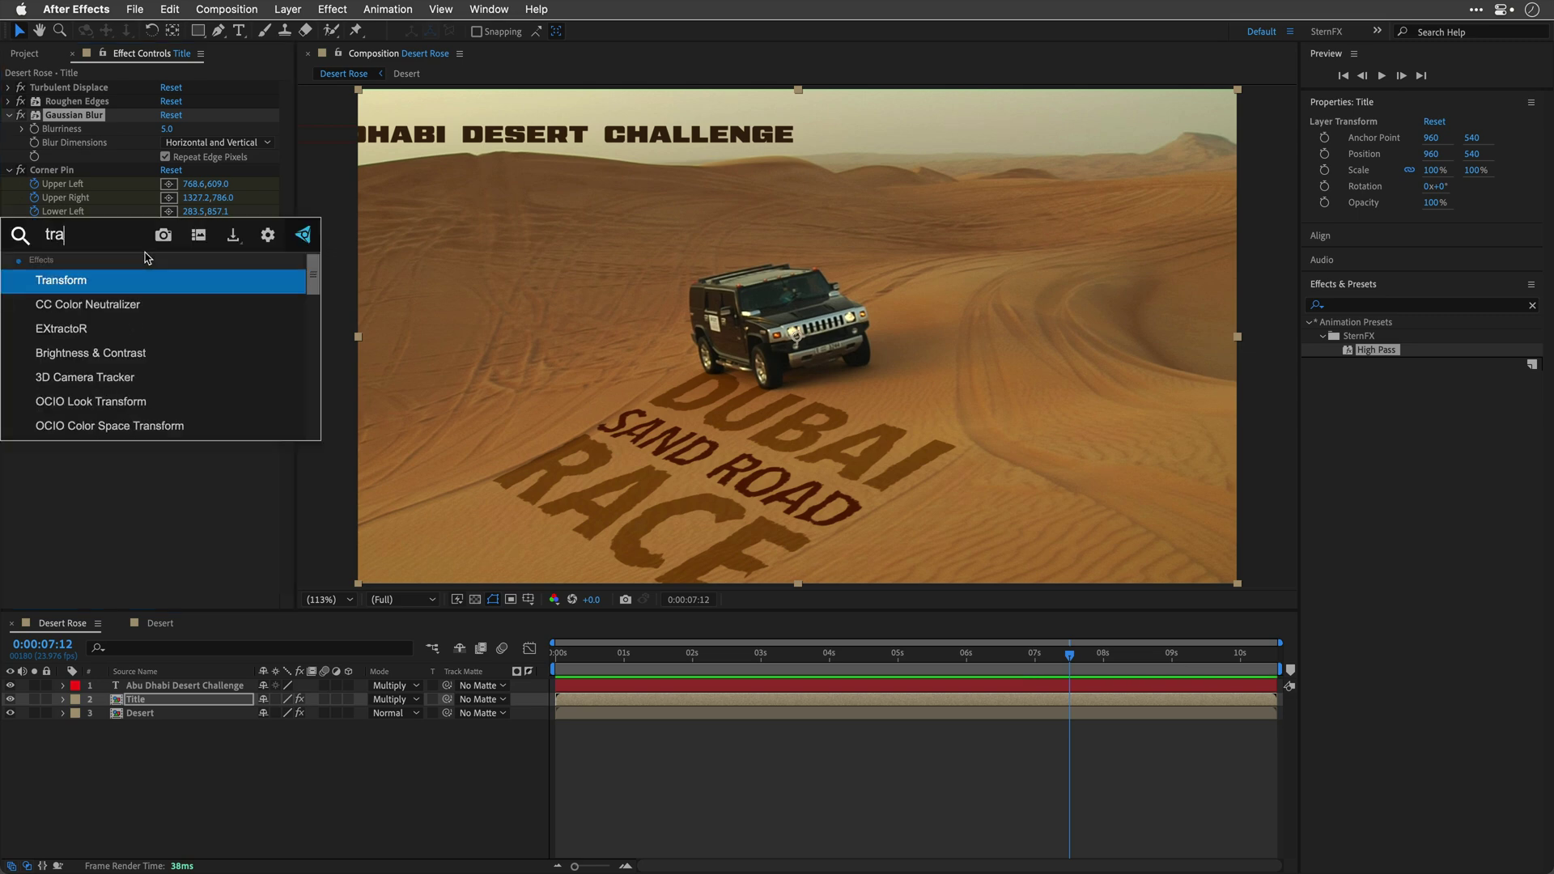
text(an)
key(Return)
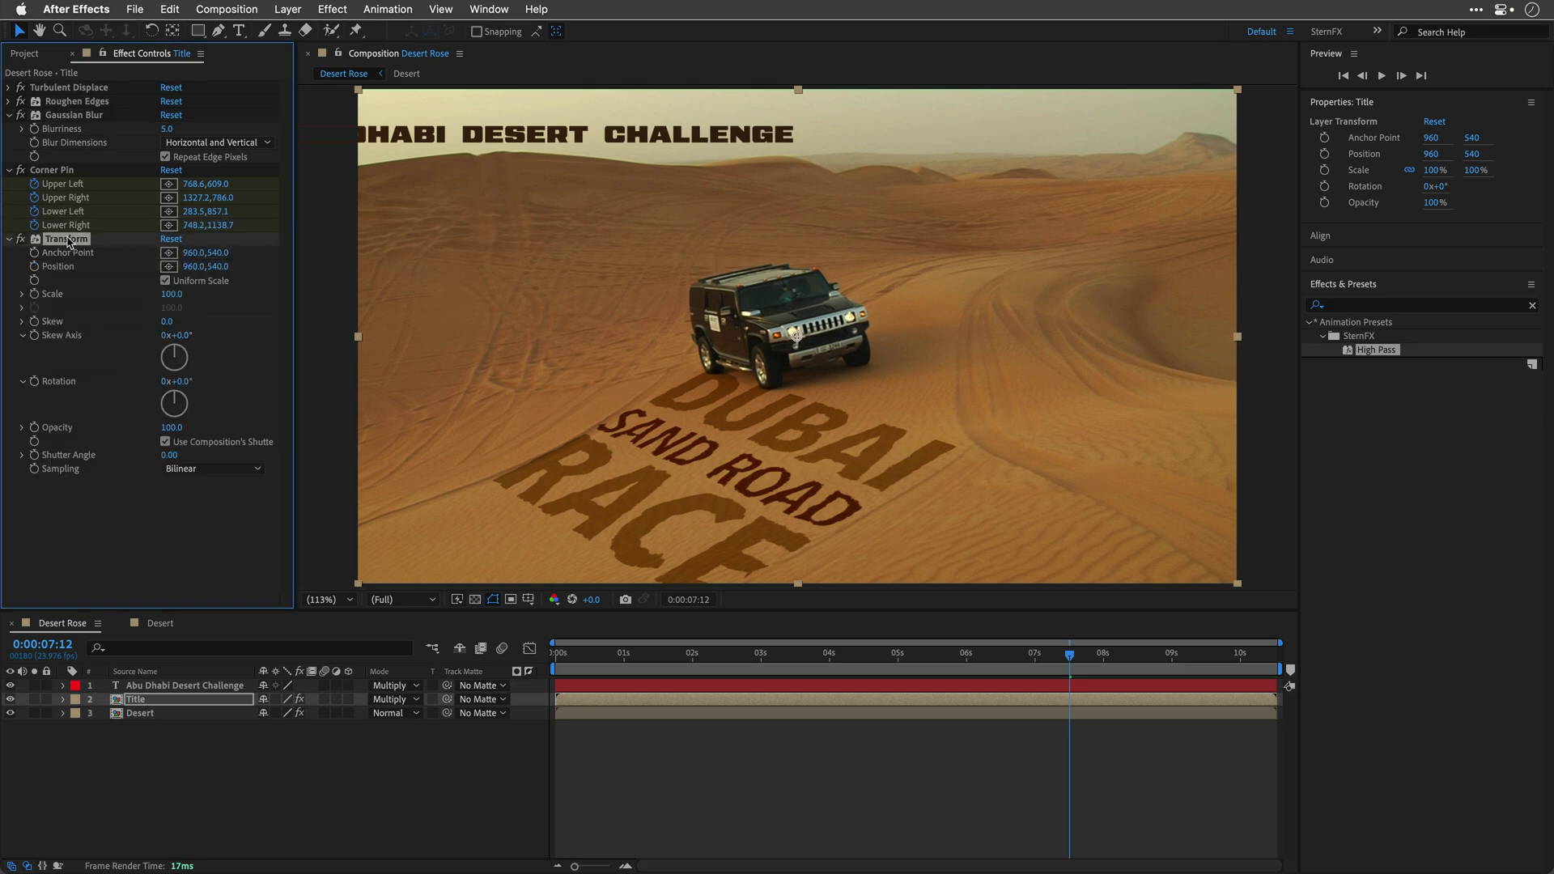
drag(70, 239, 91, 172)
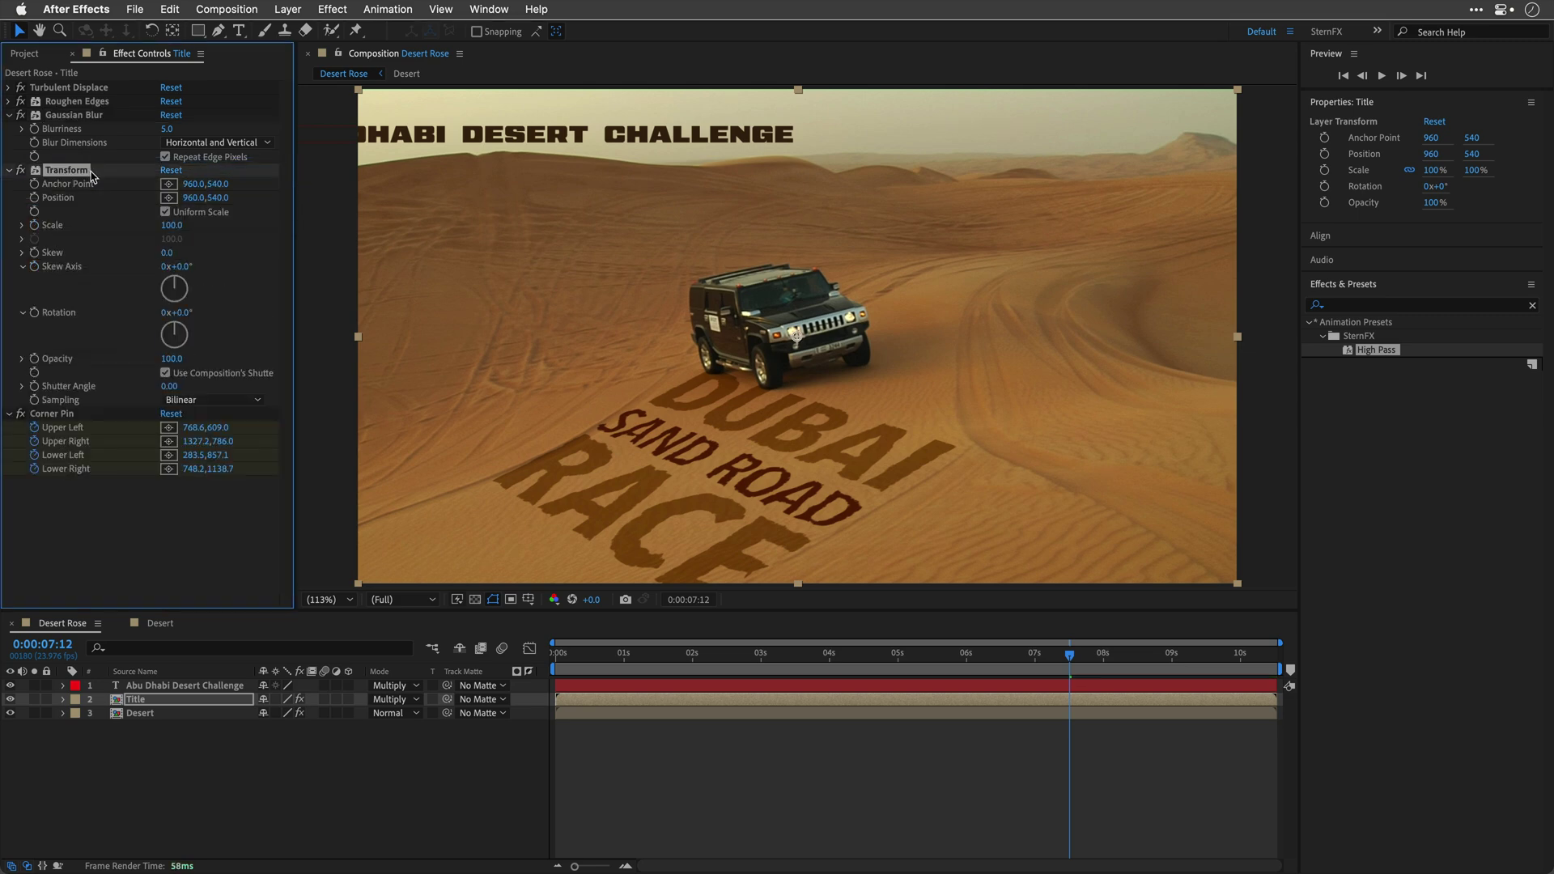
mouse_move(174, 225)
mouse_down()
mouse_move(220, 198)
mouse_move(188, 198)
mouse_up()
Preview the titles in playback, then return to around five seconds
key(space)
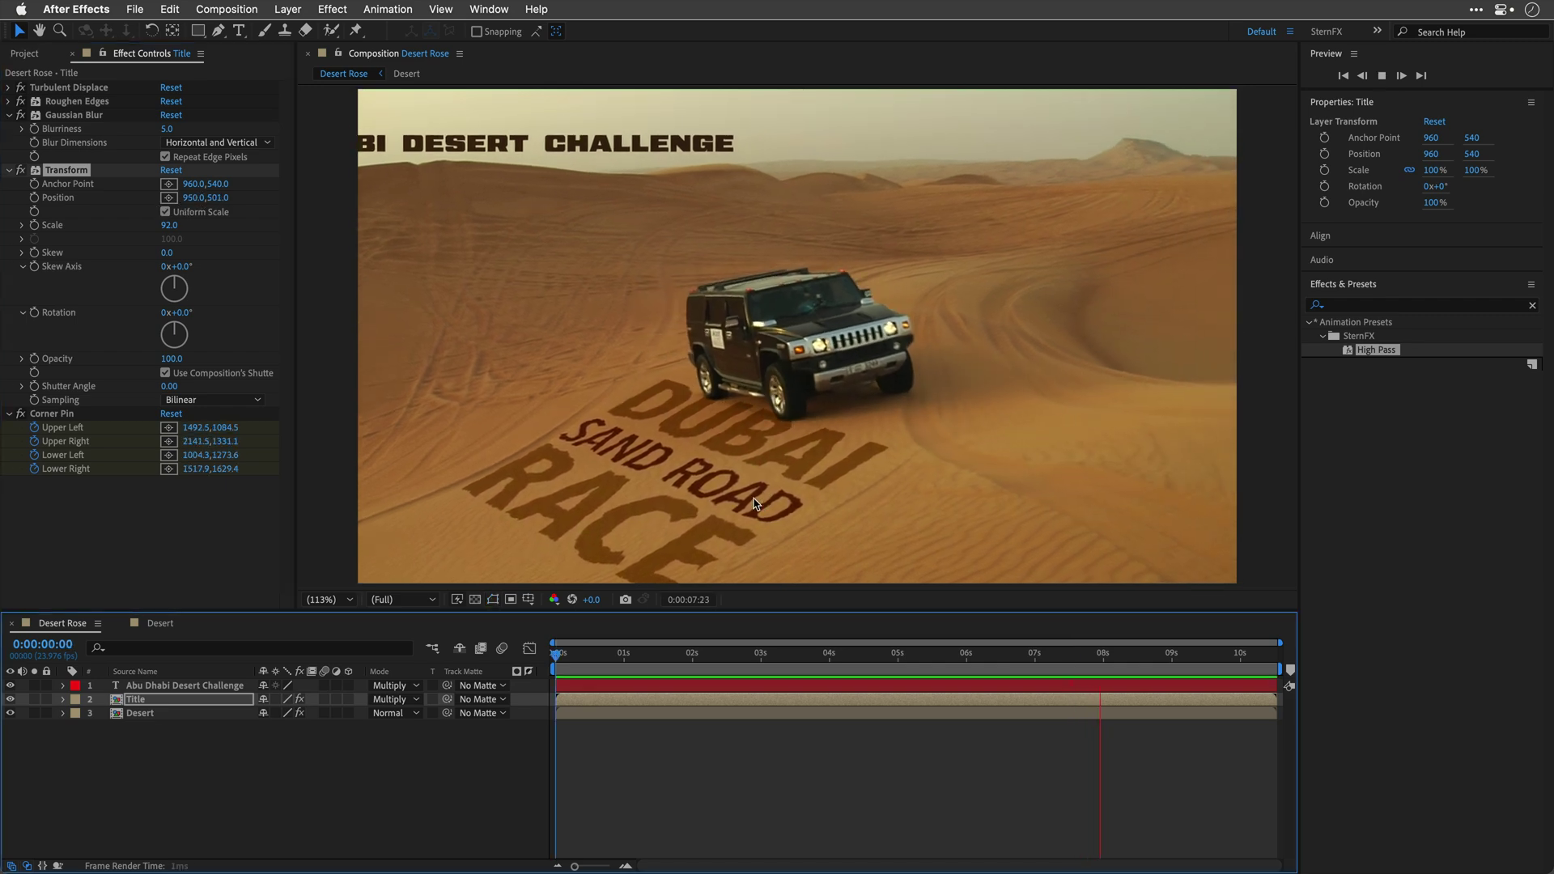
key(space)
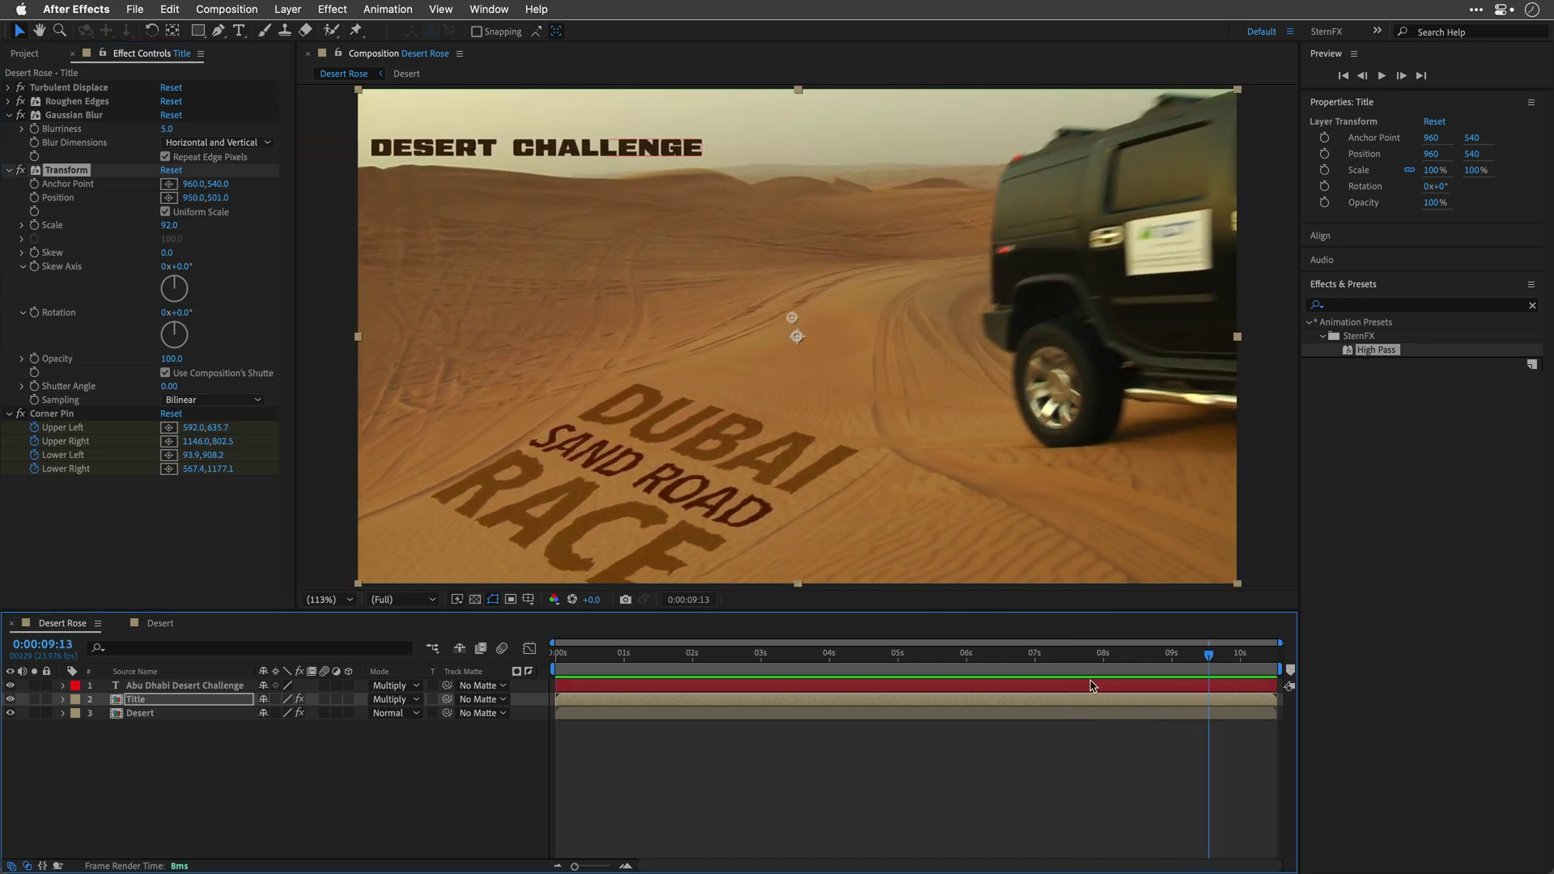
drag(1042, 663, 937, 657)
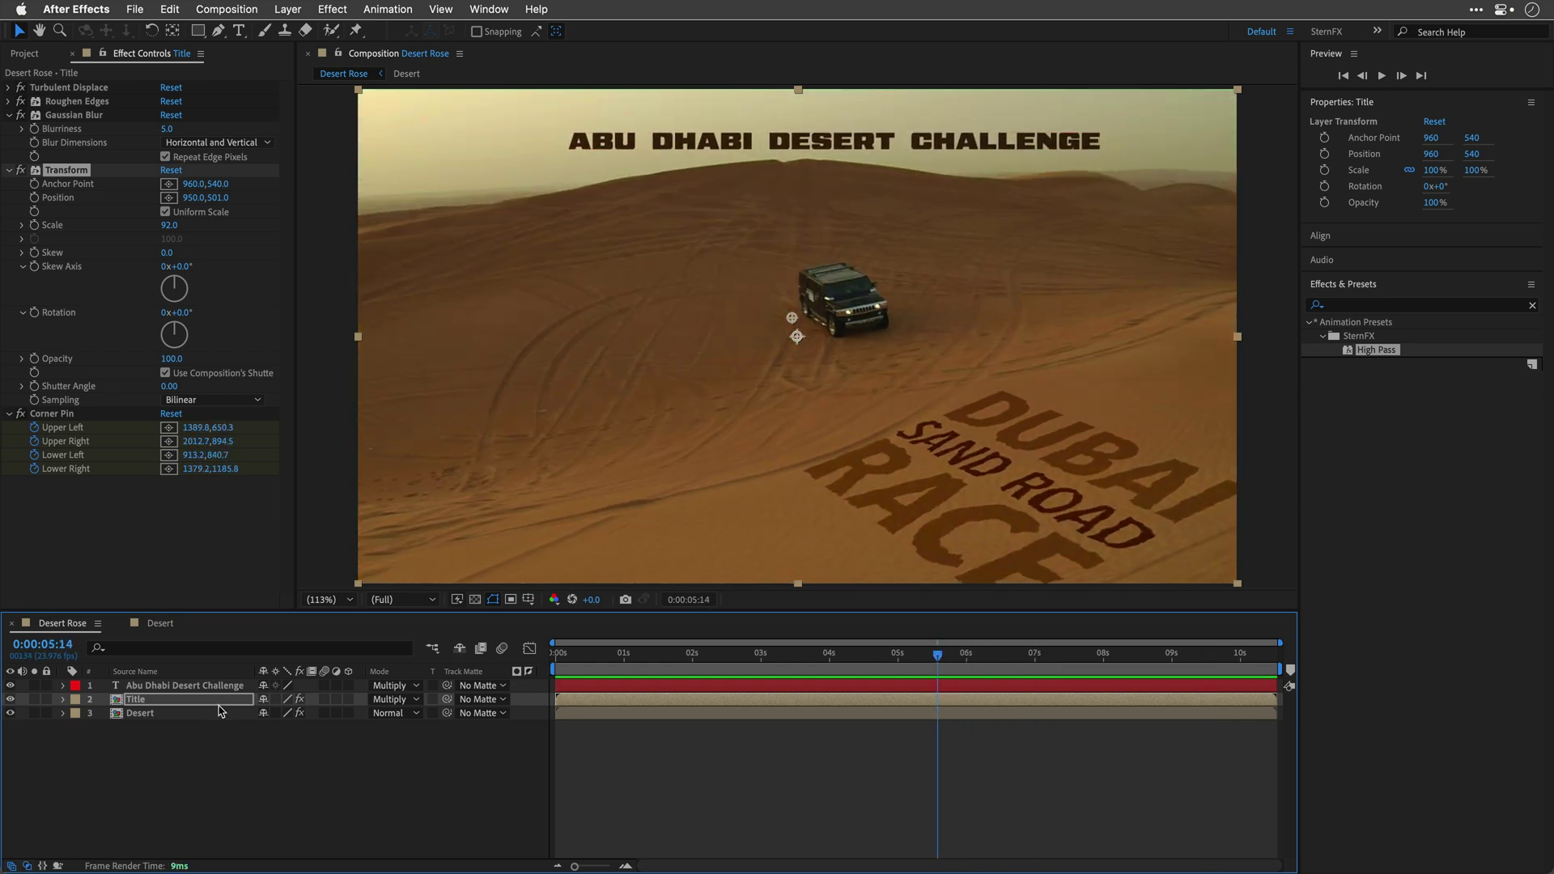
Duplicate Desert to the top as 'Roto' and delete its Mocha AE effect
click(141, 715)
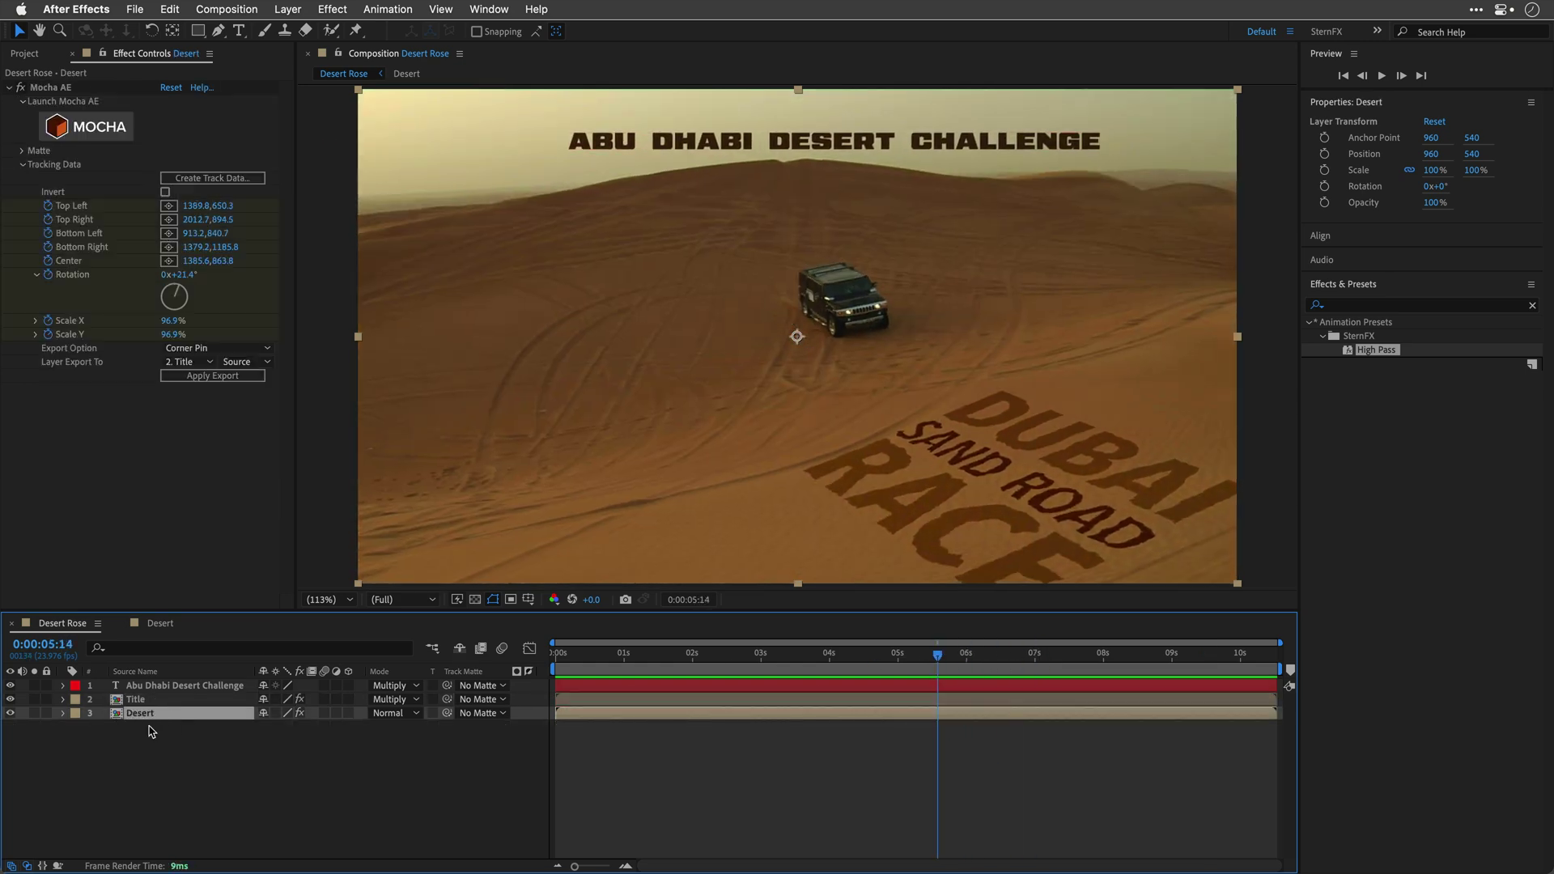
key(ctrl+d)
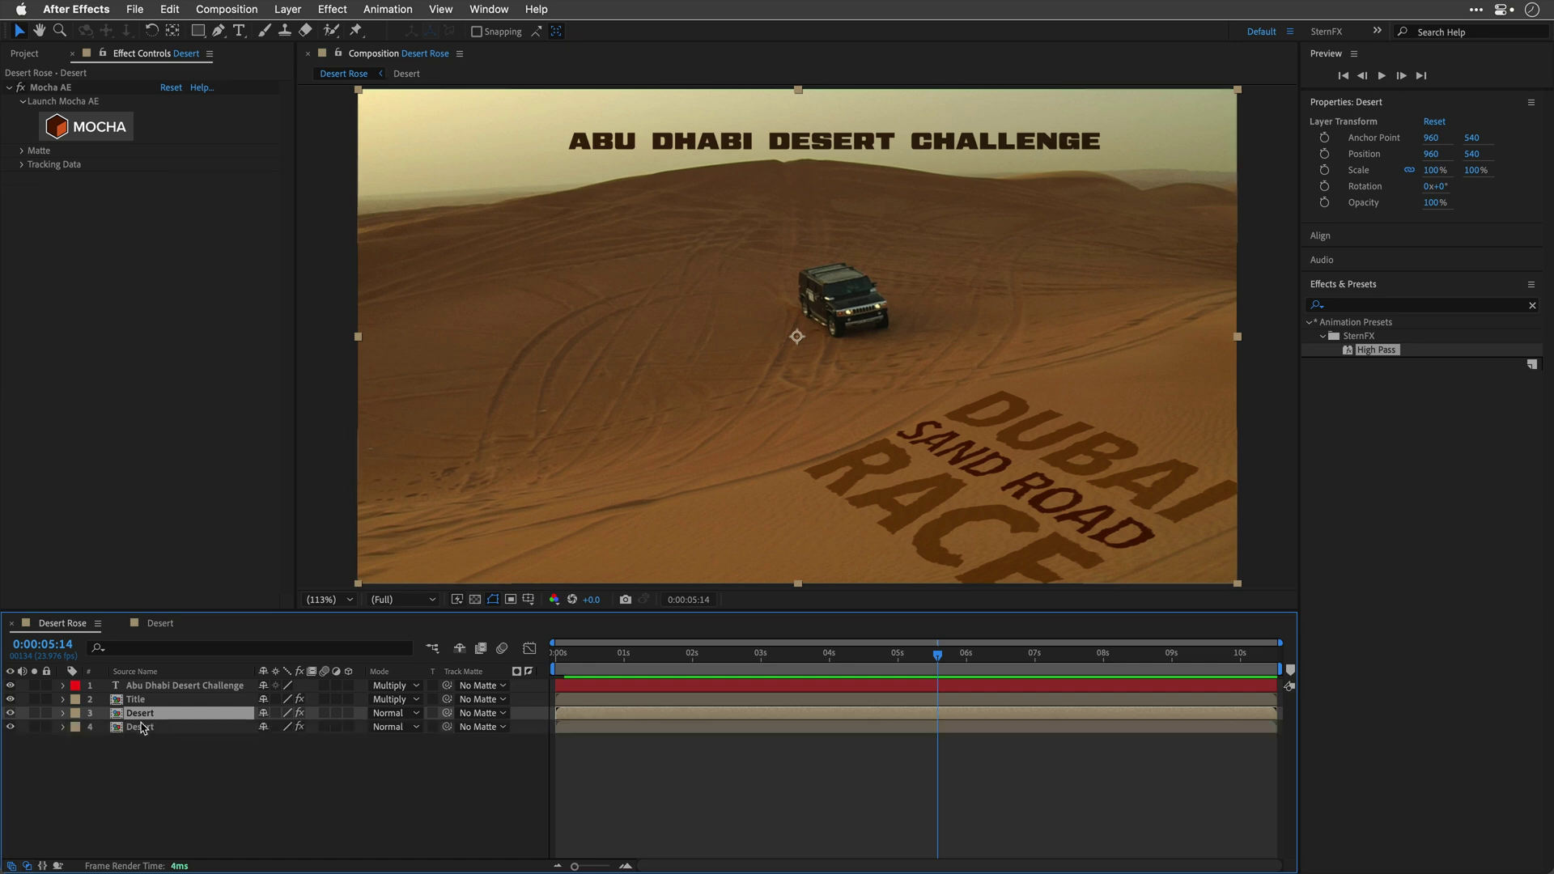
drag(141, 715, 168, 684)
key(Return)
text(Roto)
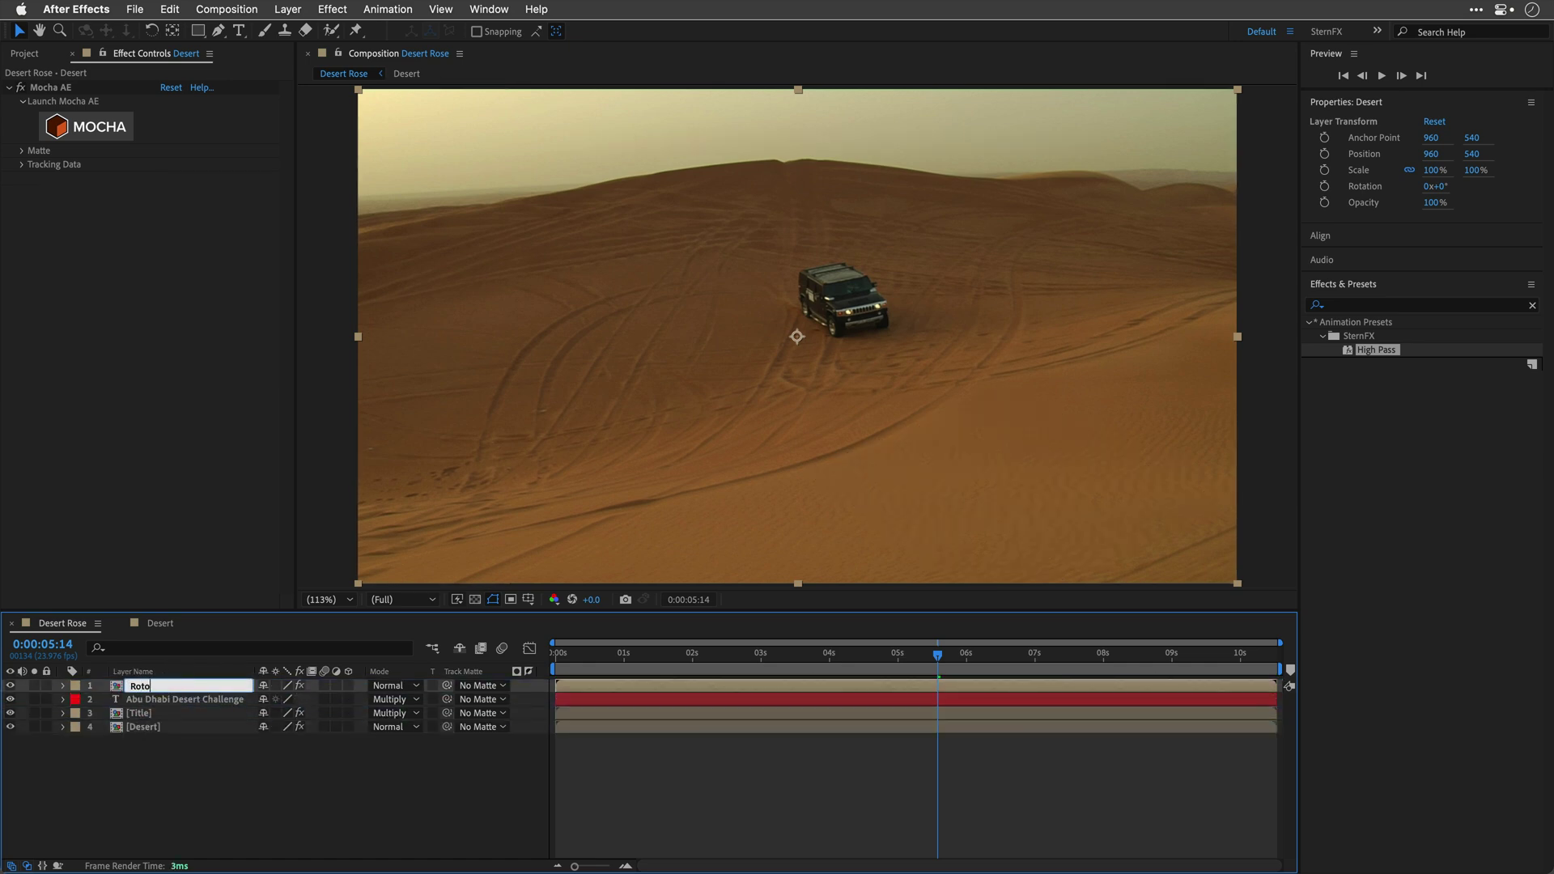
key(Return)
click(63, 88)
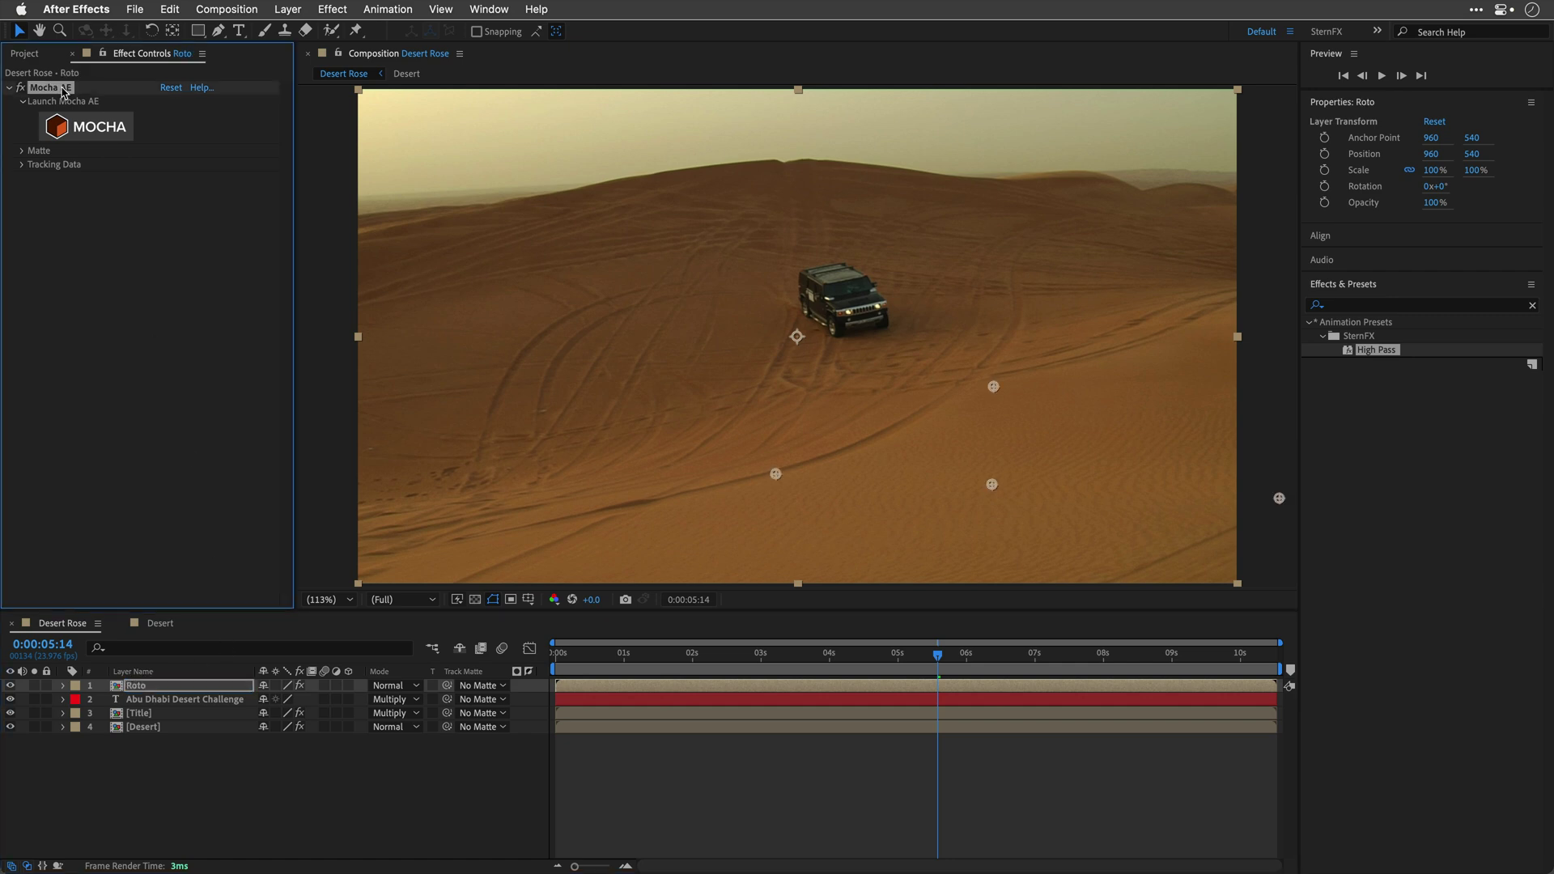
key(Delete)
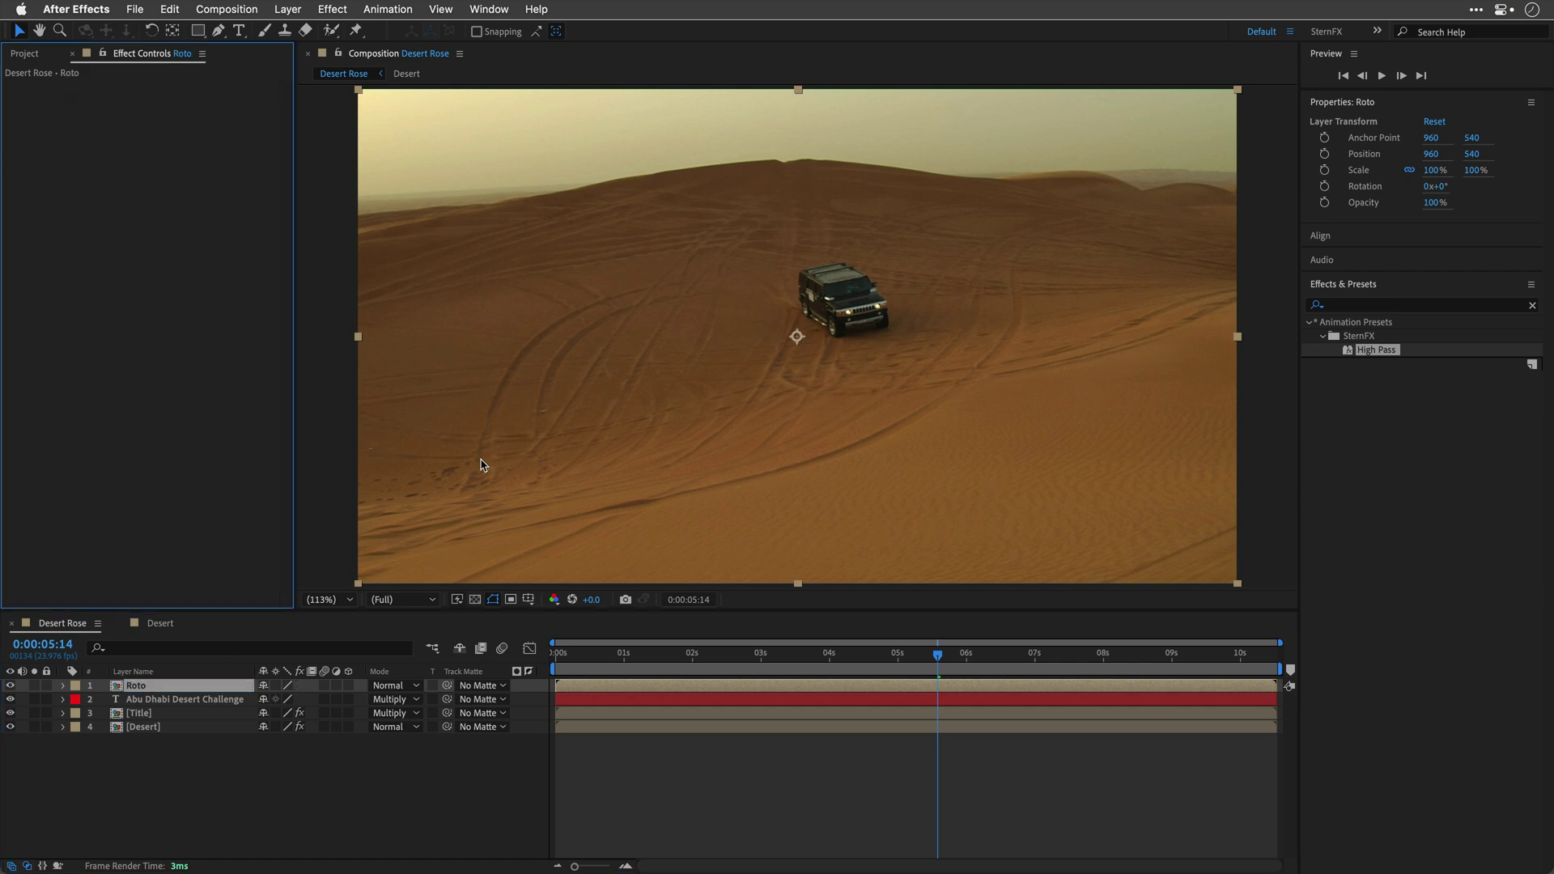
drag(938, 657, 1066, 667)
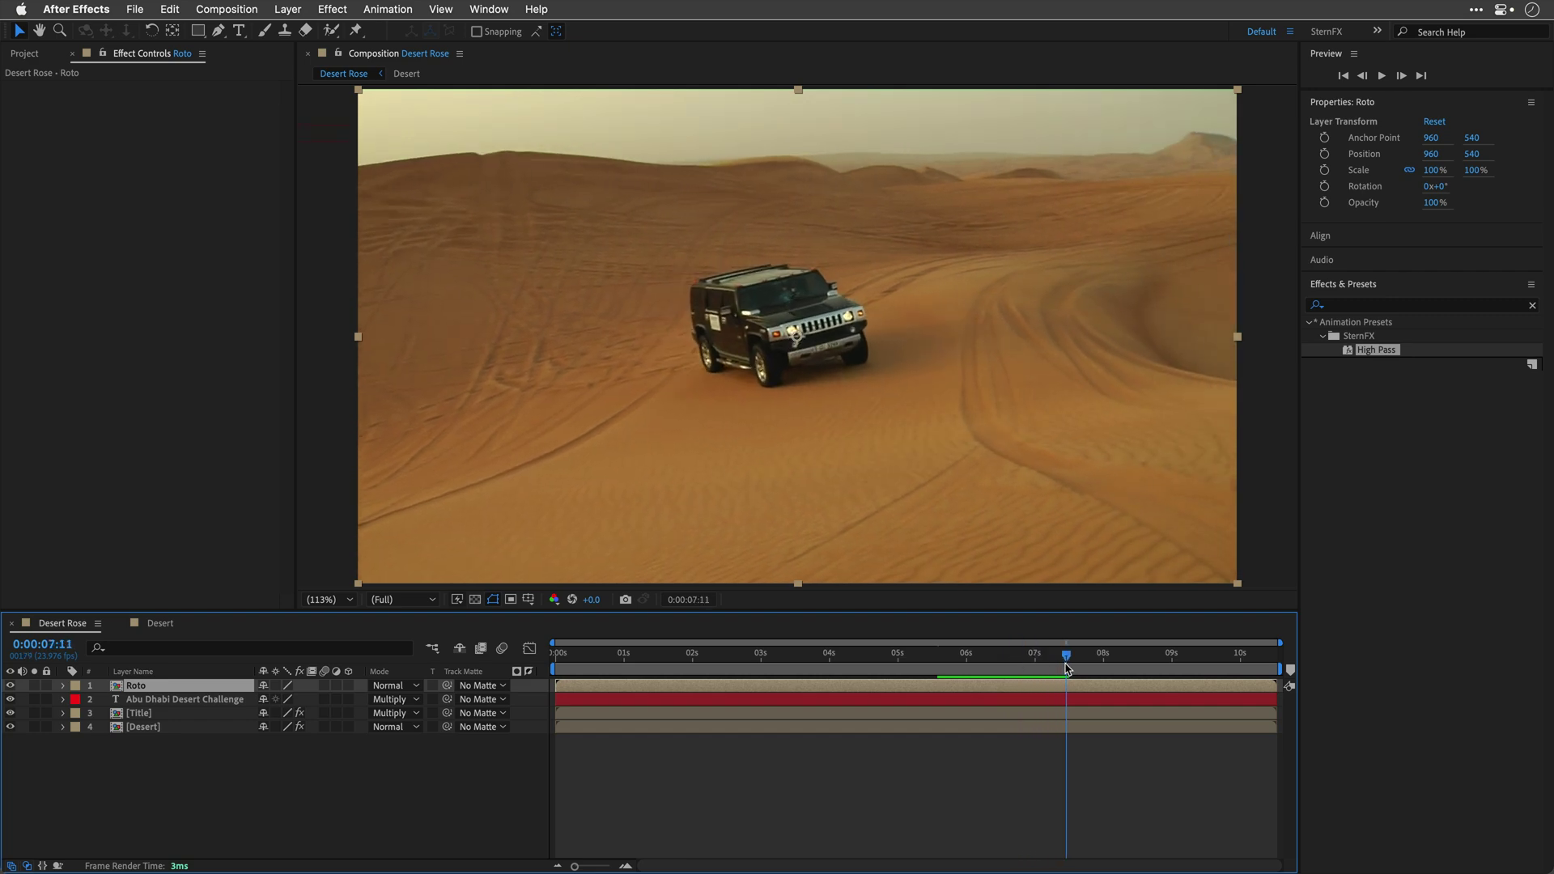
Paint Roto Brush strokes over the Hummer's windshield, roof, side and wheels, excluding sand under the bumper
double_click(117, 689)
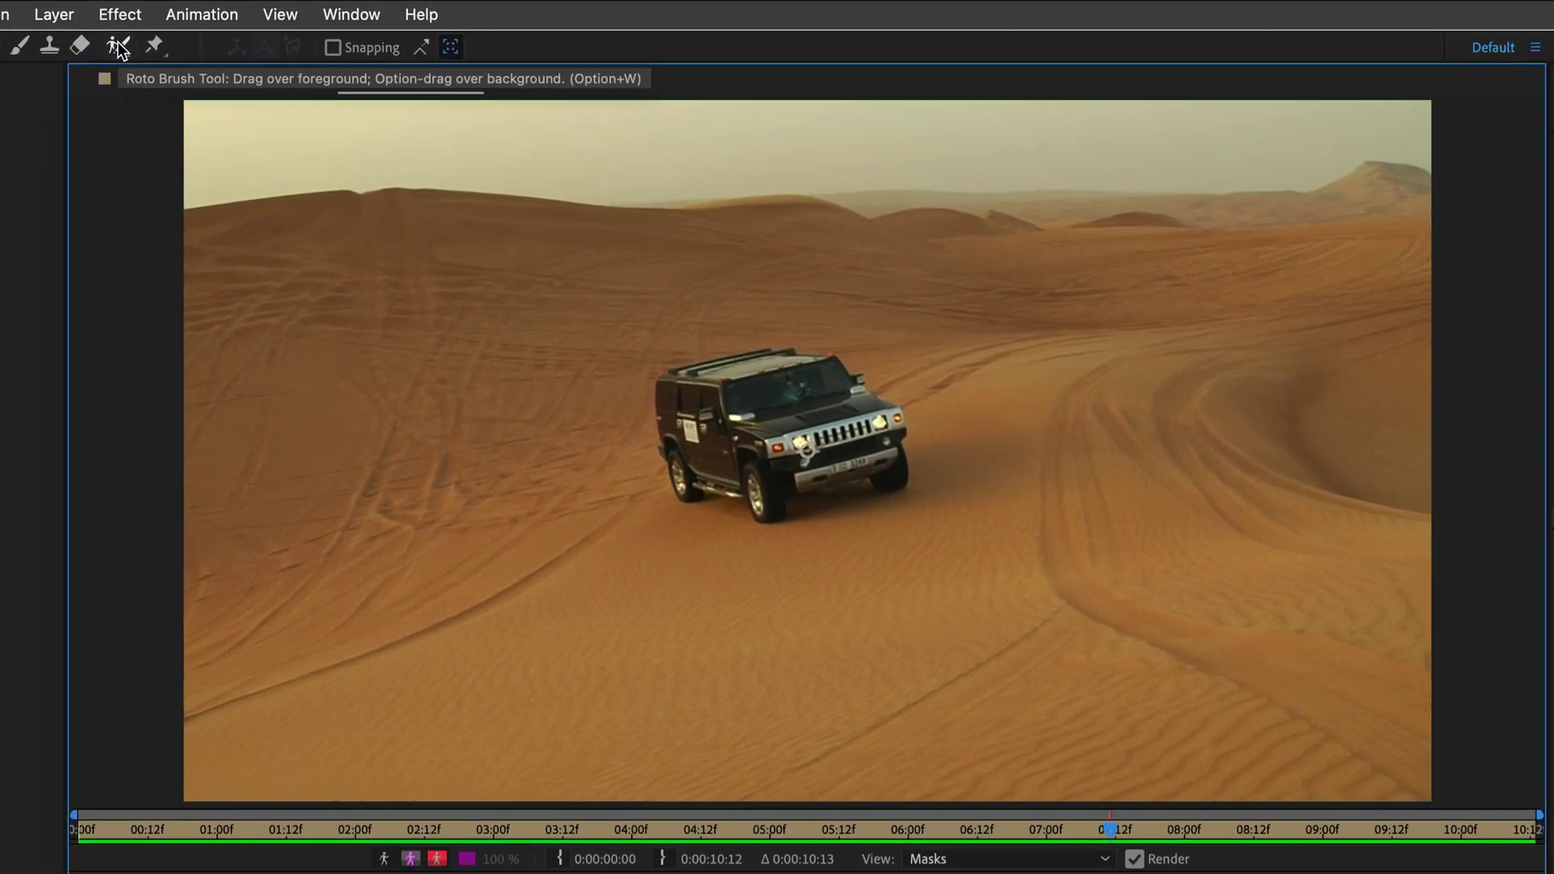
click(118, 51)
drag(710, 392, 870, 450)
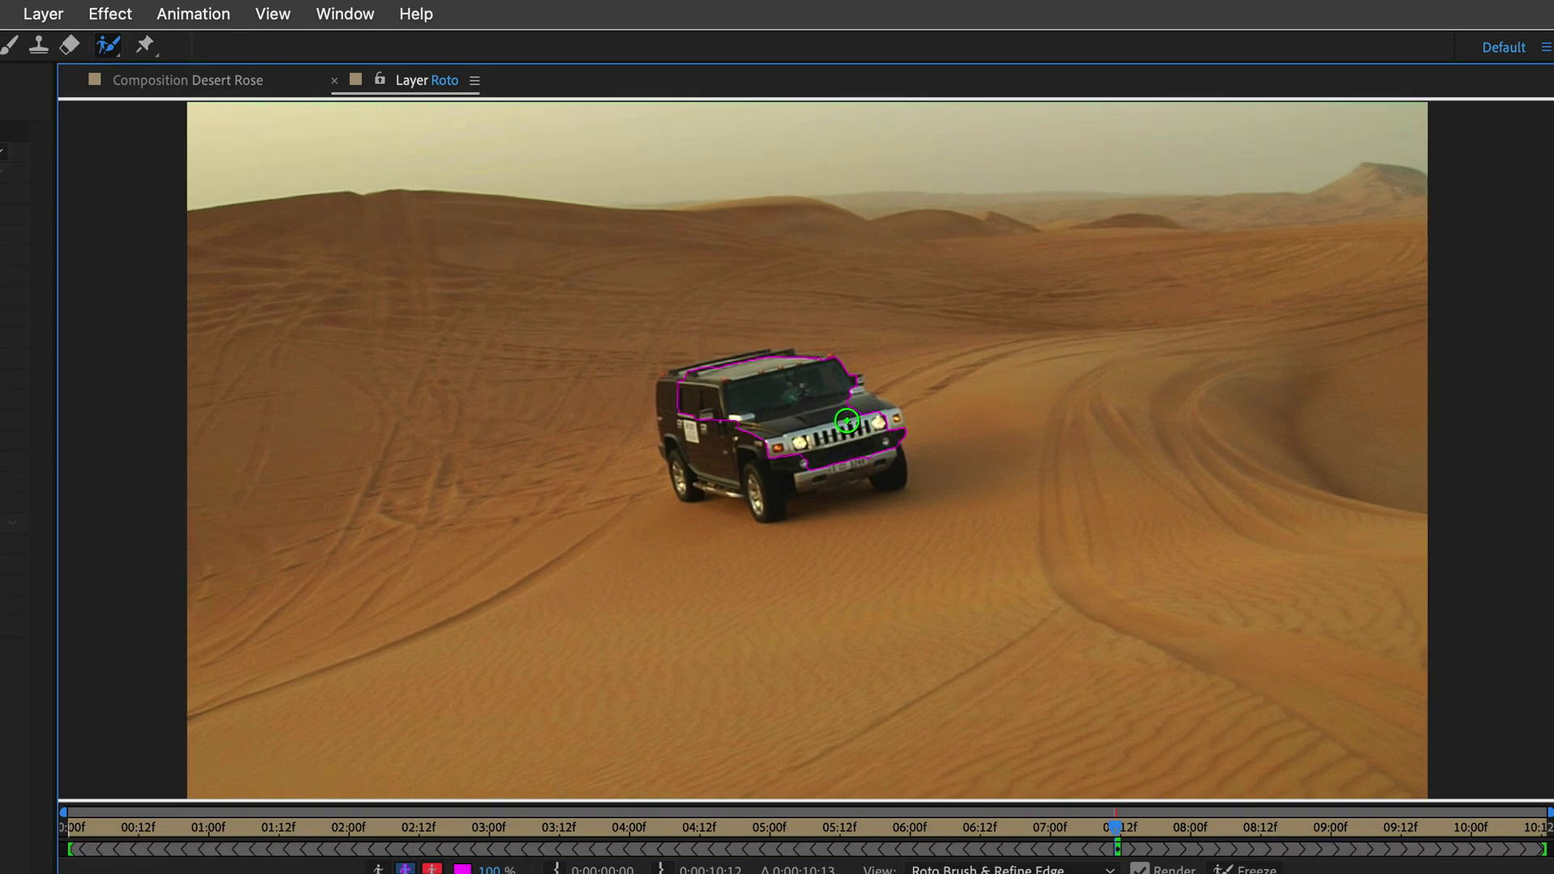
drag(780, 354, 896, 440)
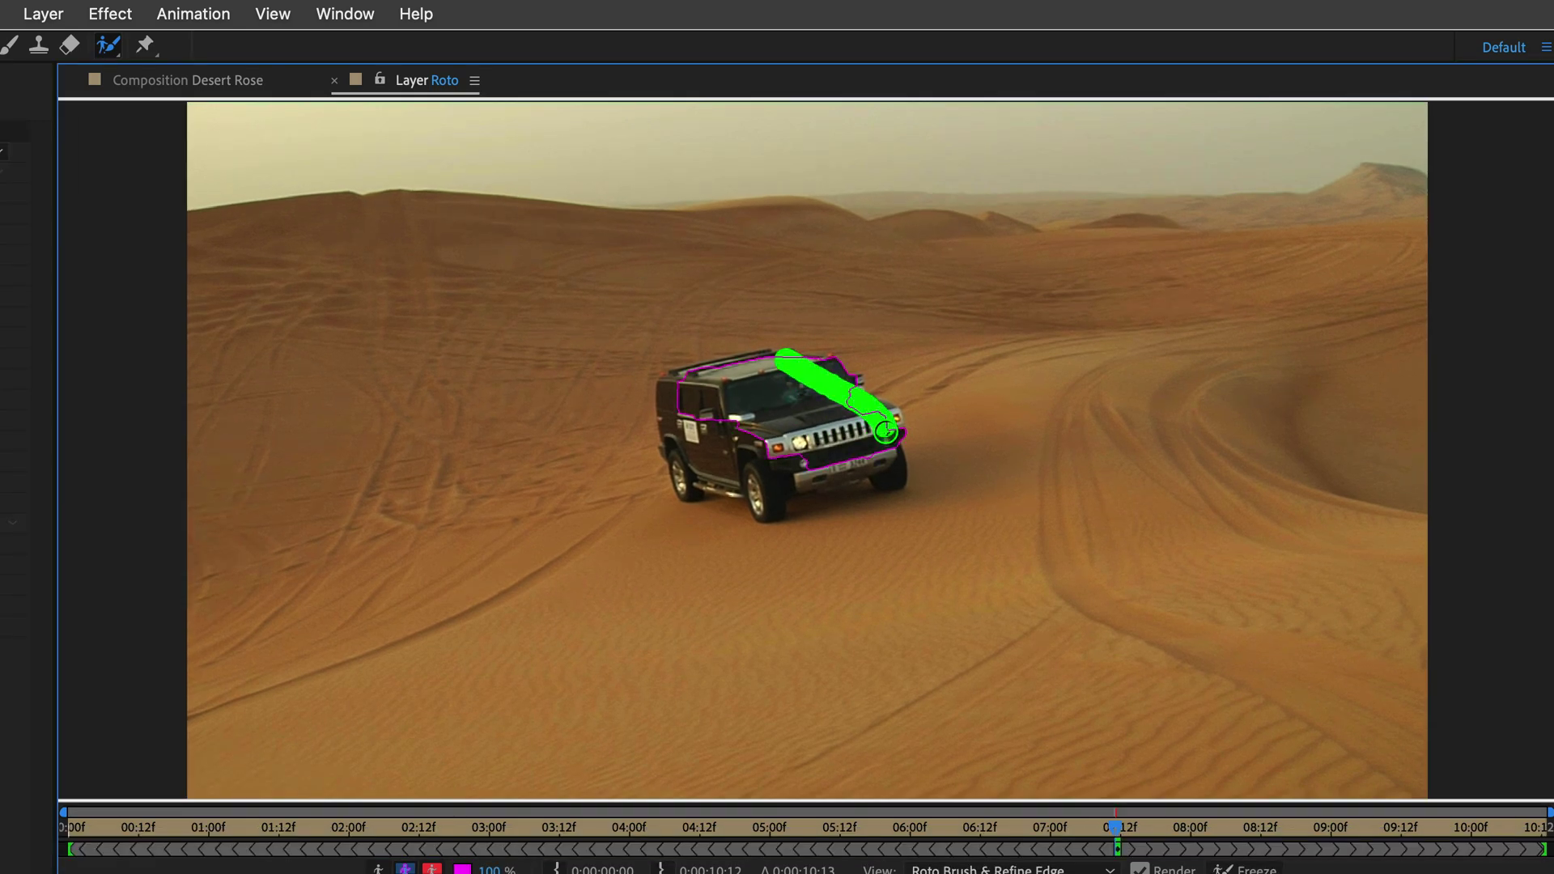
mouse_move(697, 393)
mouse_down()
mouse_move(741, 468)
mouse_move(750, 440)
mouse_move(832, 468)
mouse_move(898, 467)
mouse_up()
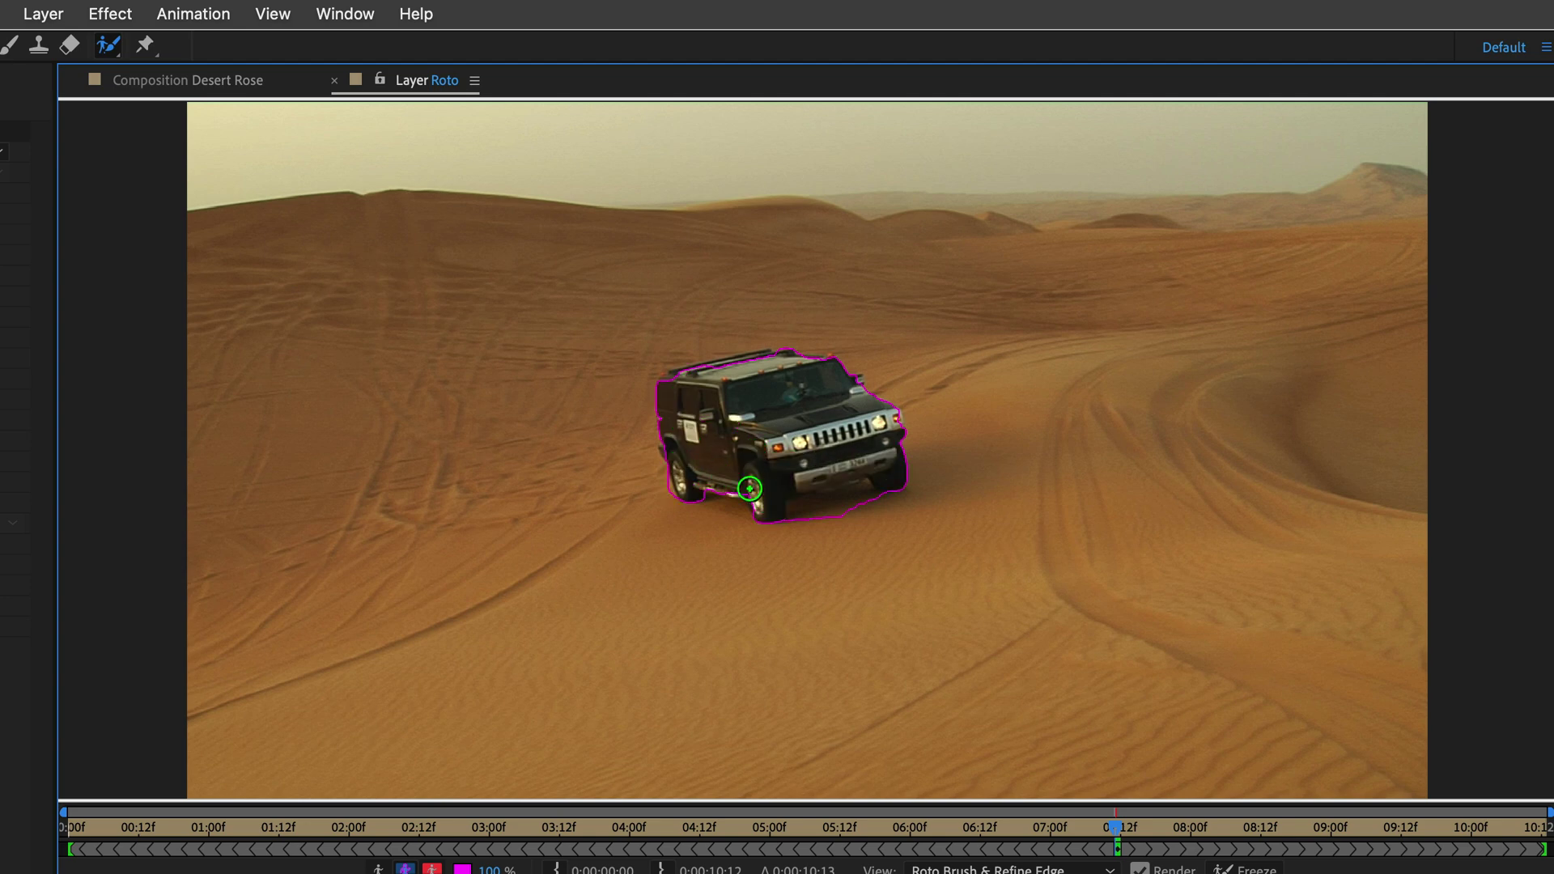
mouse_move(884, 502)
alt+mouse_down()
mouse_move(818, 508)
mouse_move(830, 479)
mouse_move(810, 480)
alt+mouse_up()
Propagate the Hummer matte through the clip and freeze it
key(space)
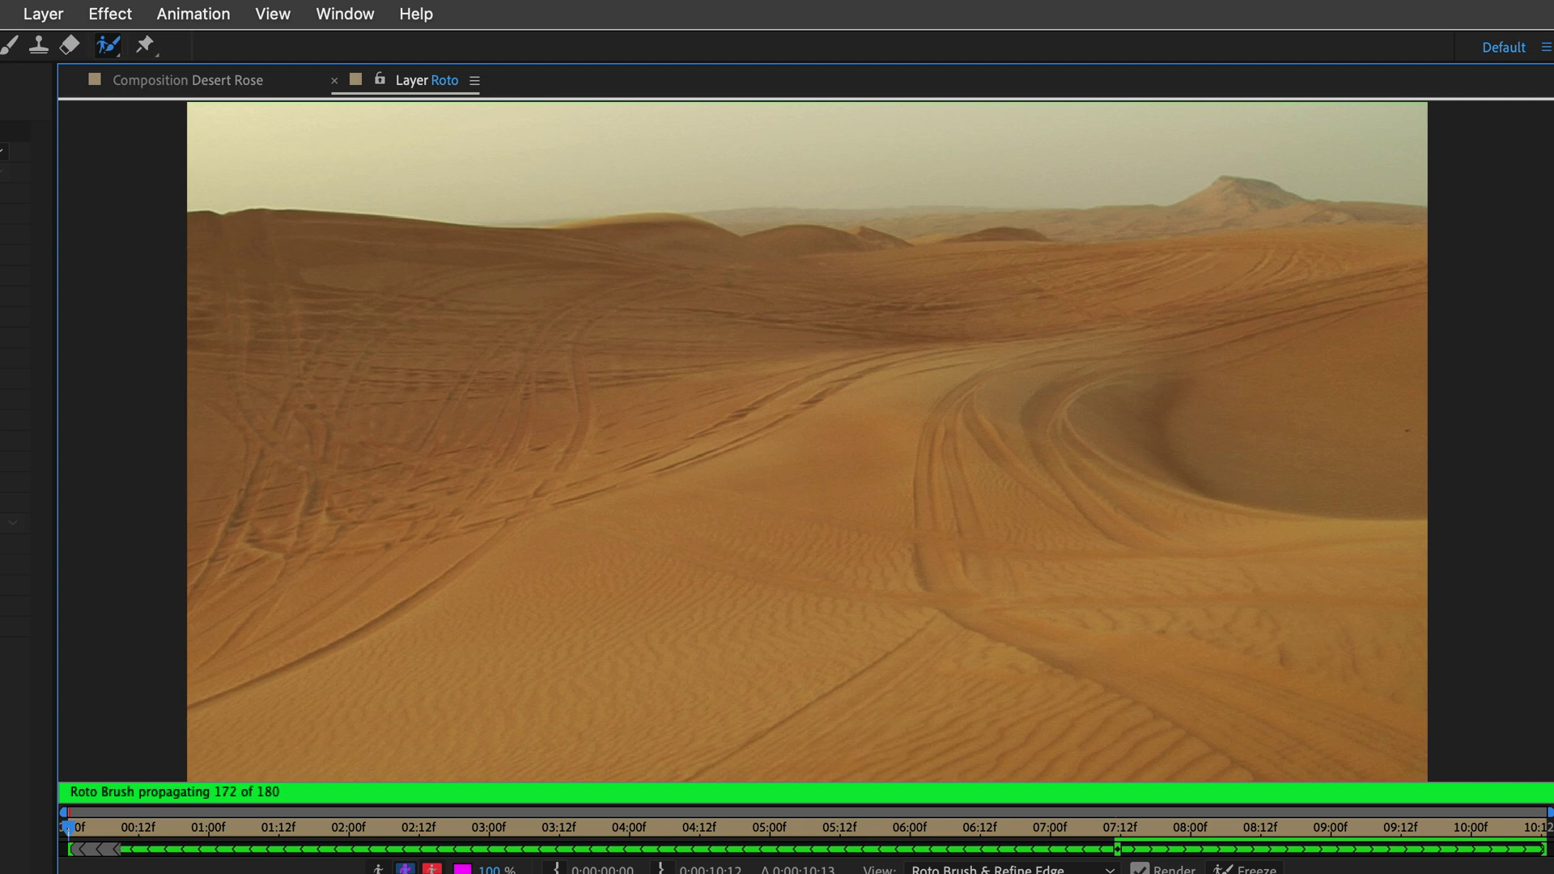
key(space)
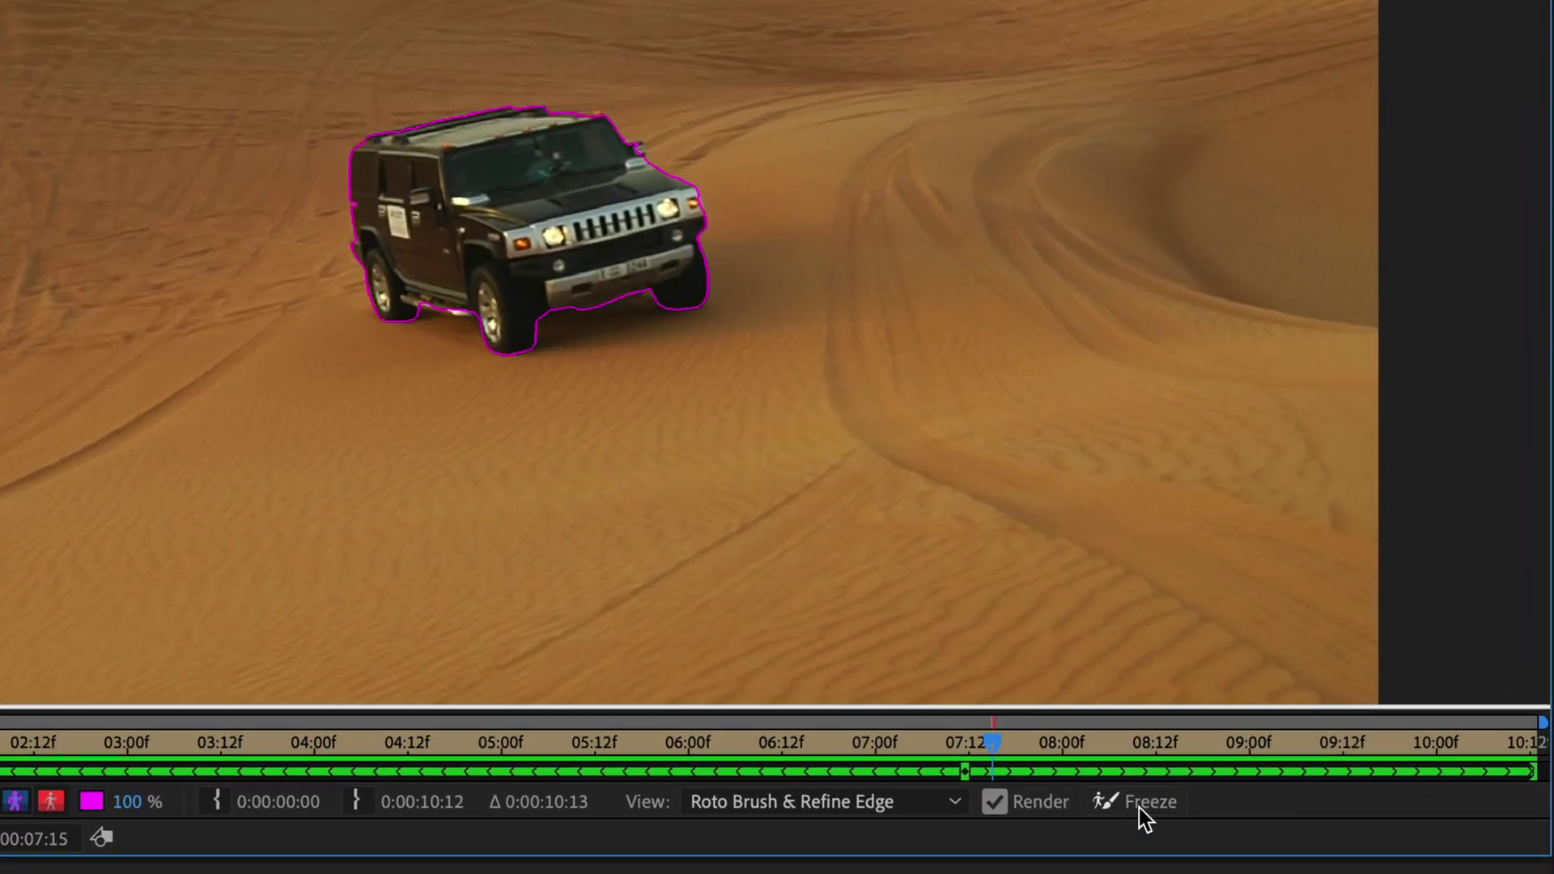
click(1143, 803)
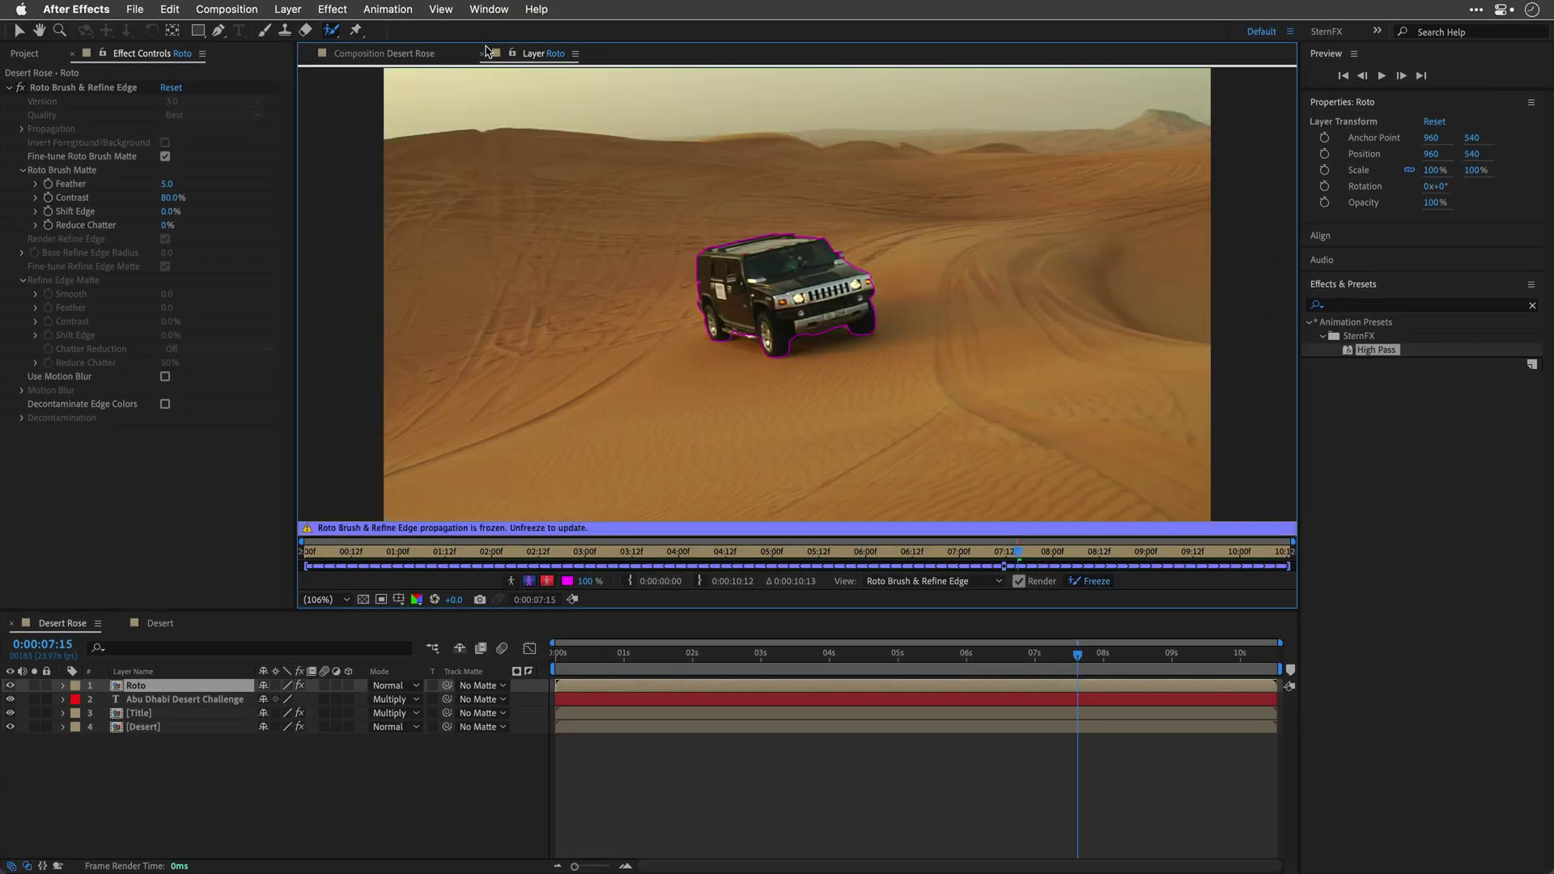
click(482, 55)
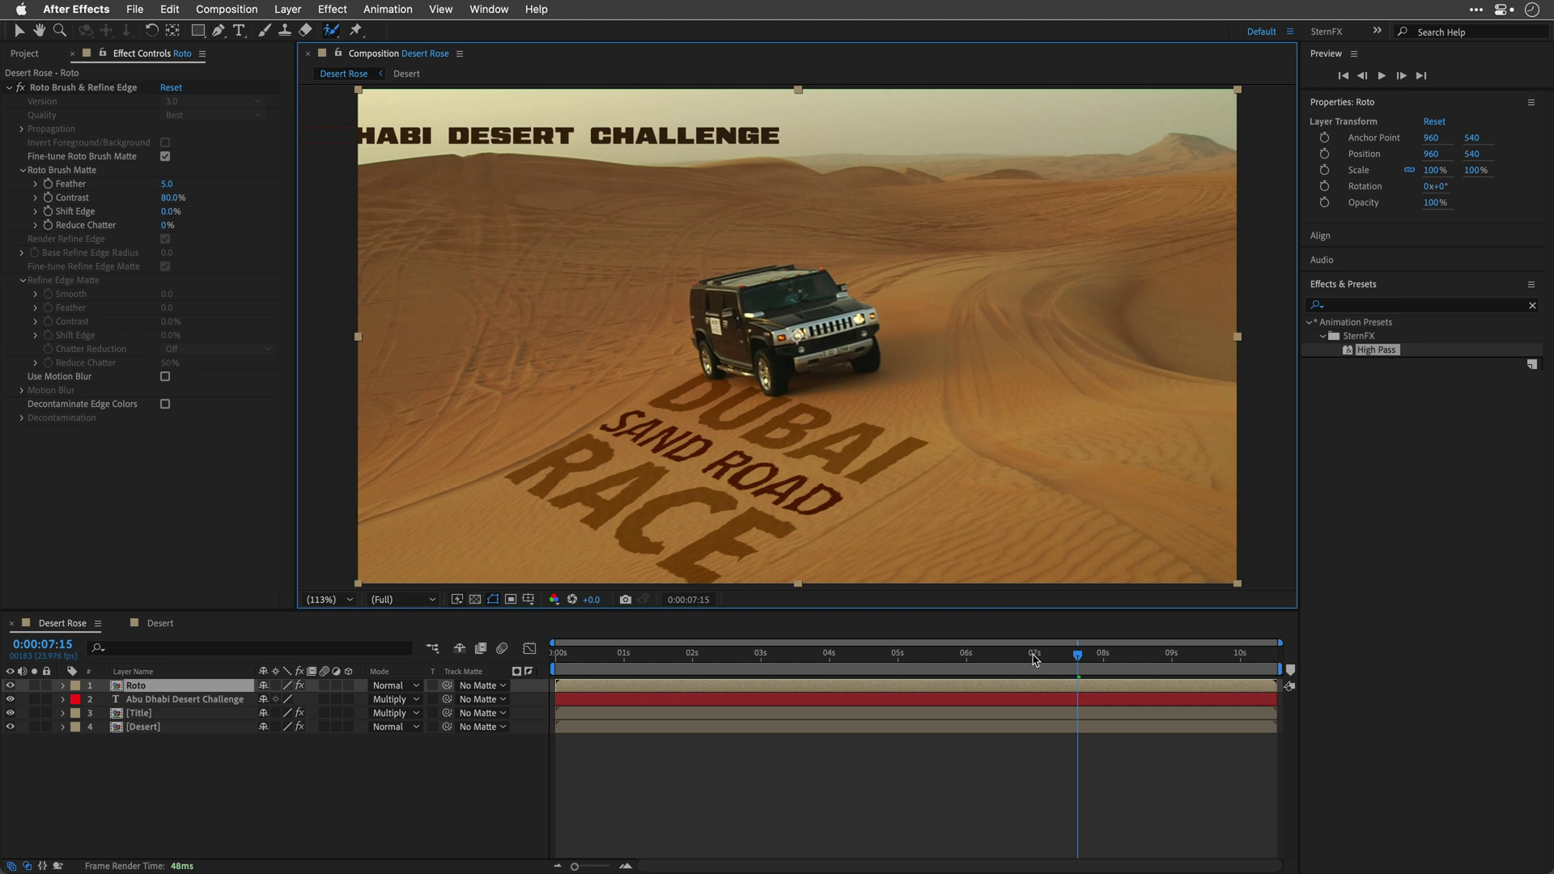
drag(1077, 656, 642, 657)
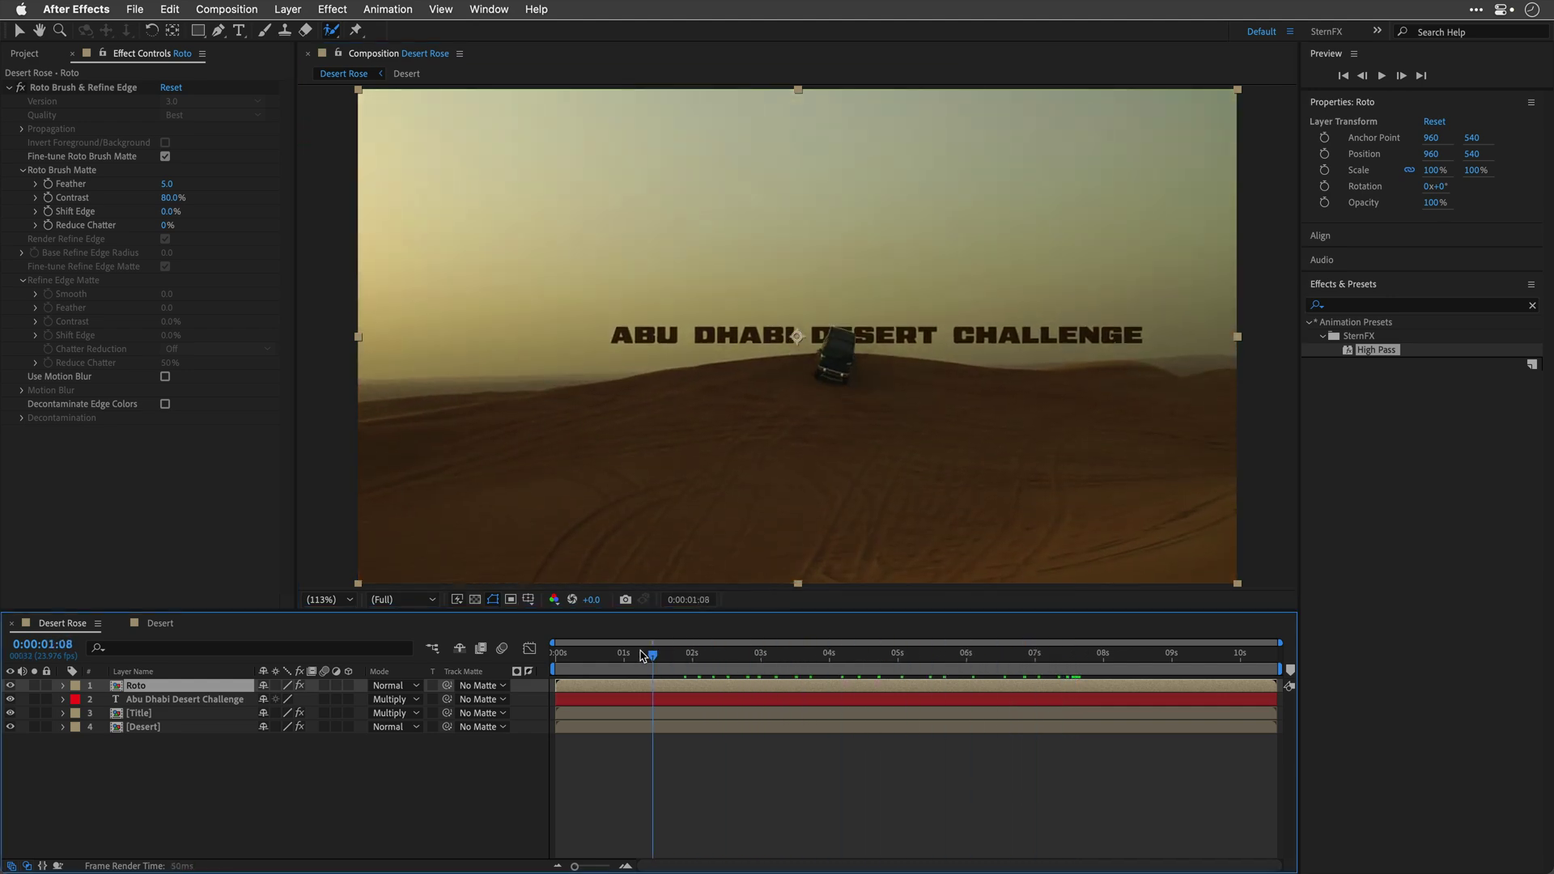
mouse_move(642, 655)
mouse_down()
mouse_move(1151, 647)
mouse_move(996, 646)
mouse_move(994, 586)
mouse_up()
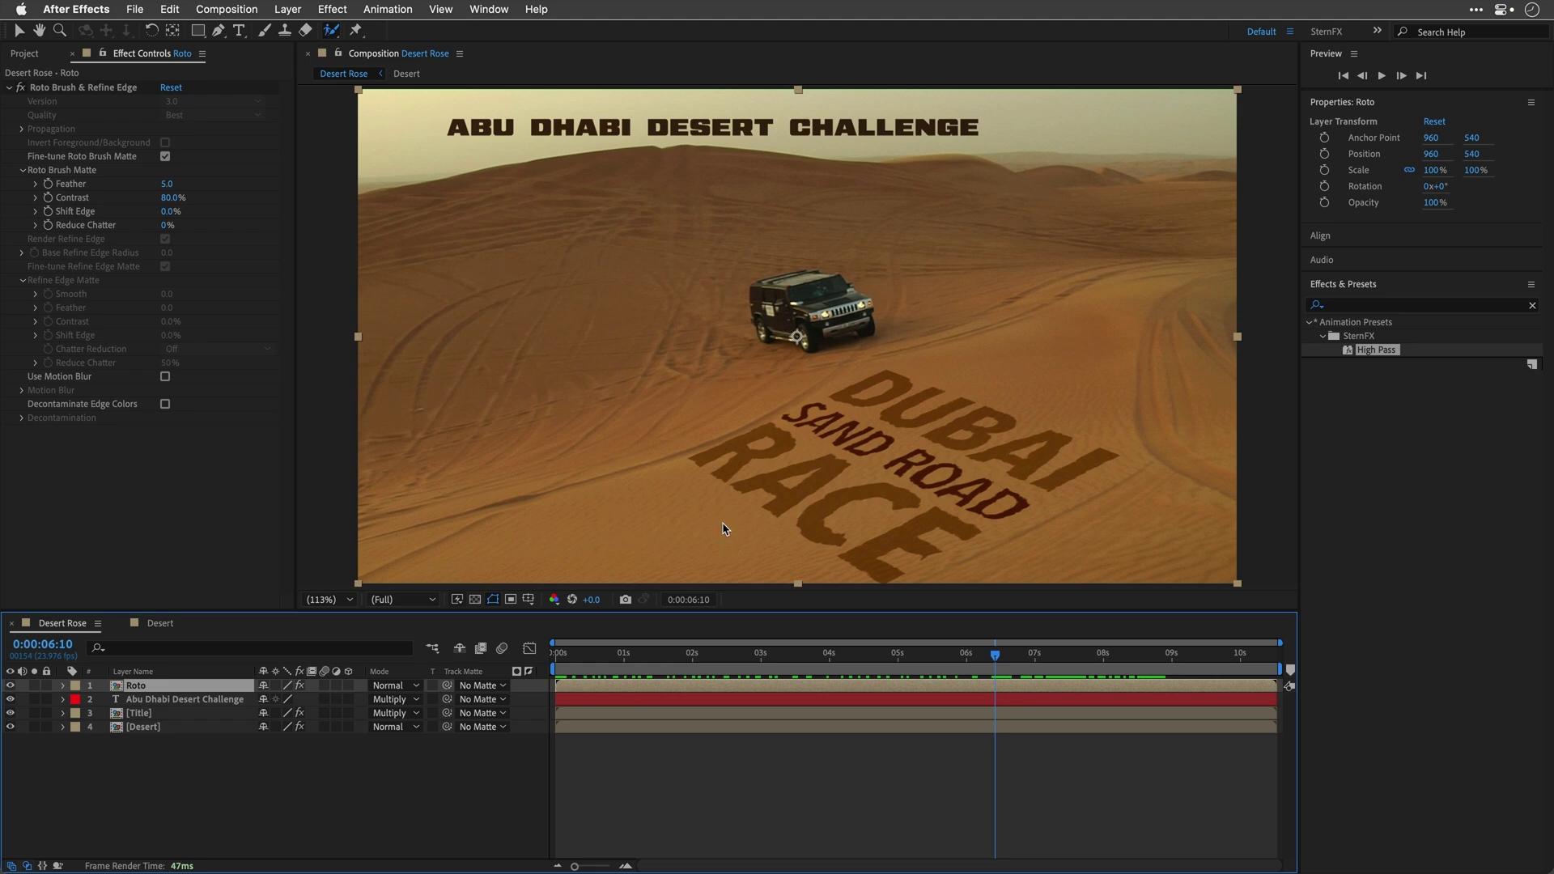
Duplicate the Desert layer above the Title layer and name it 'Extract'
click(140, 730)
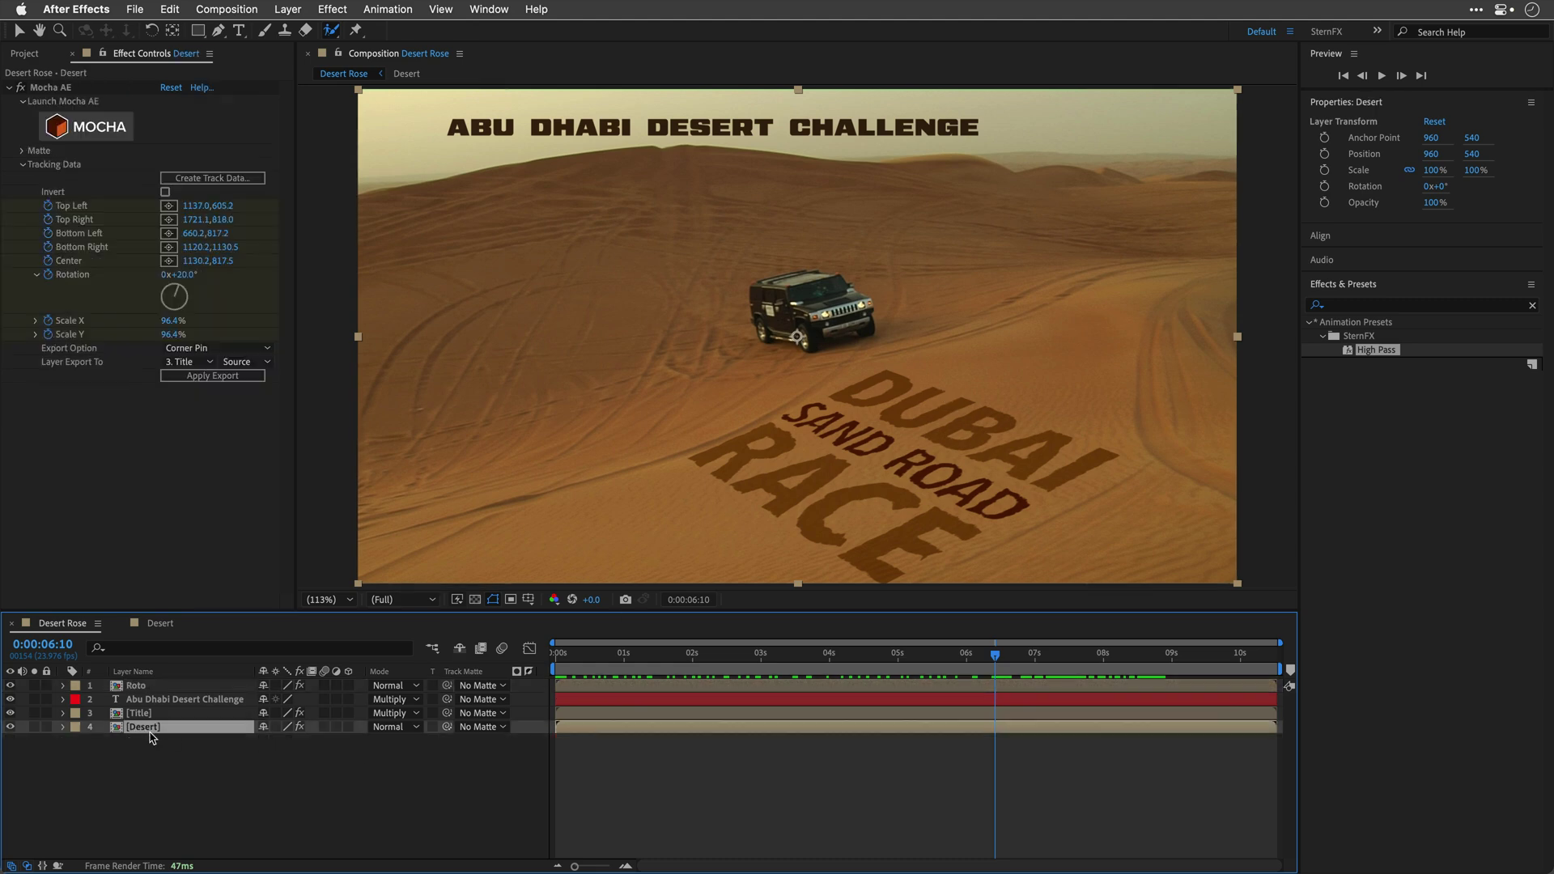
key(super+d)
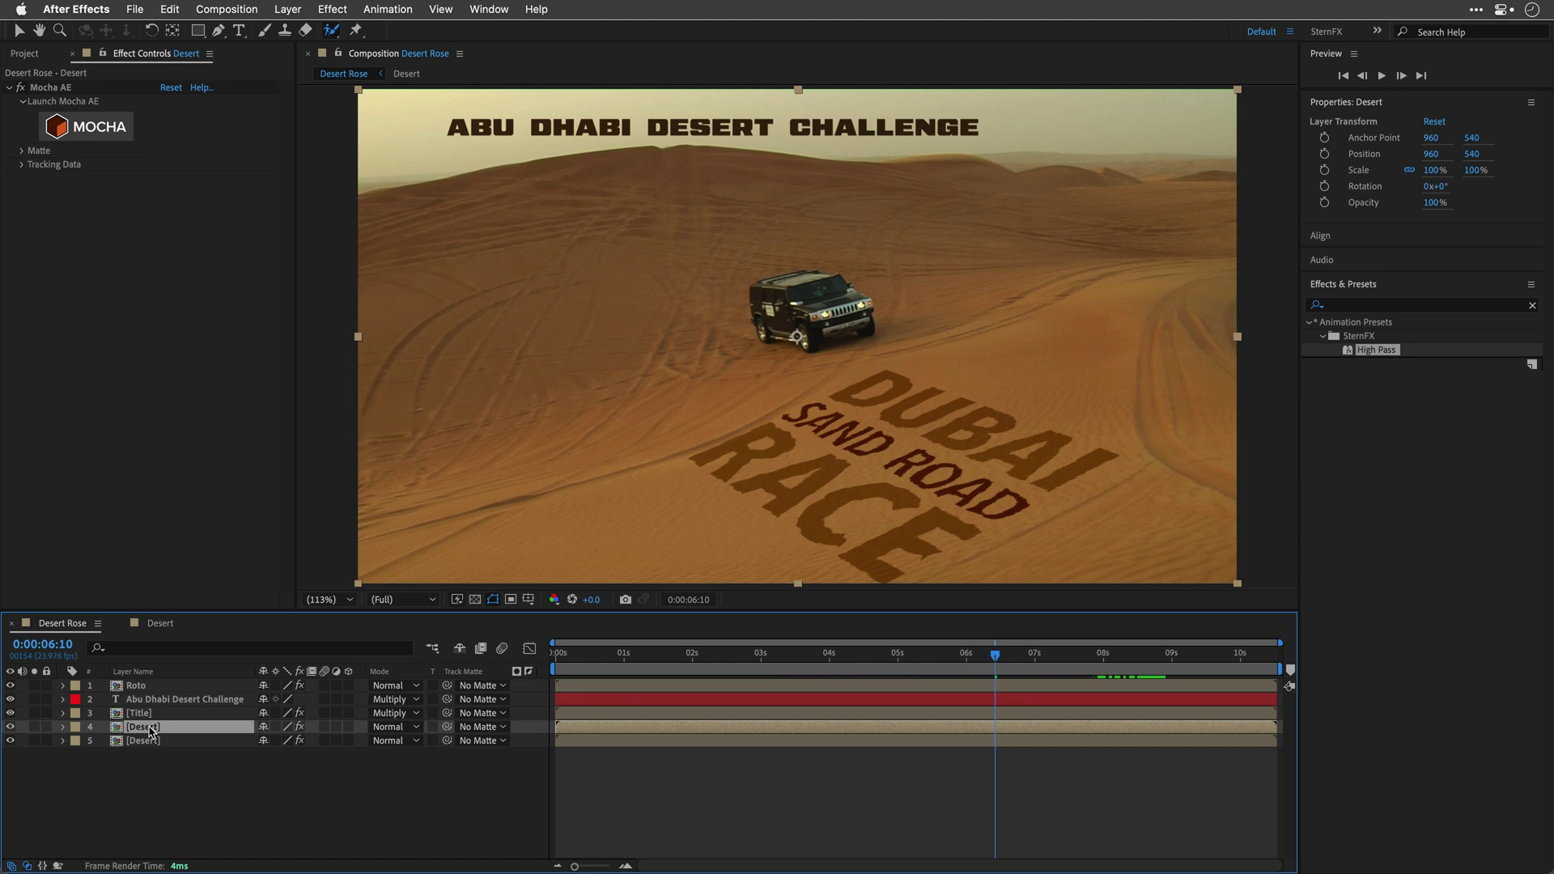
drag(146, 730, 154, 720)
key(Return)
text(Extract)
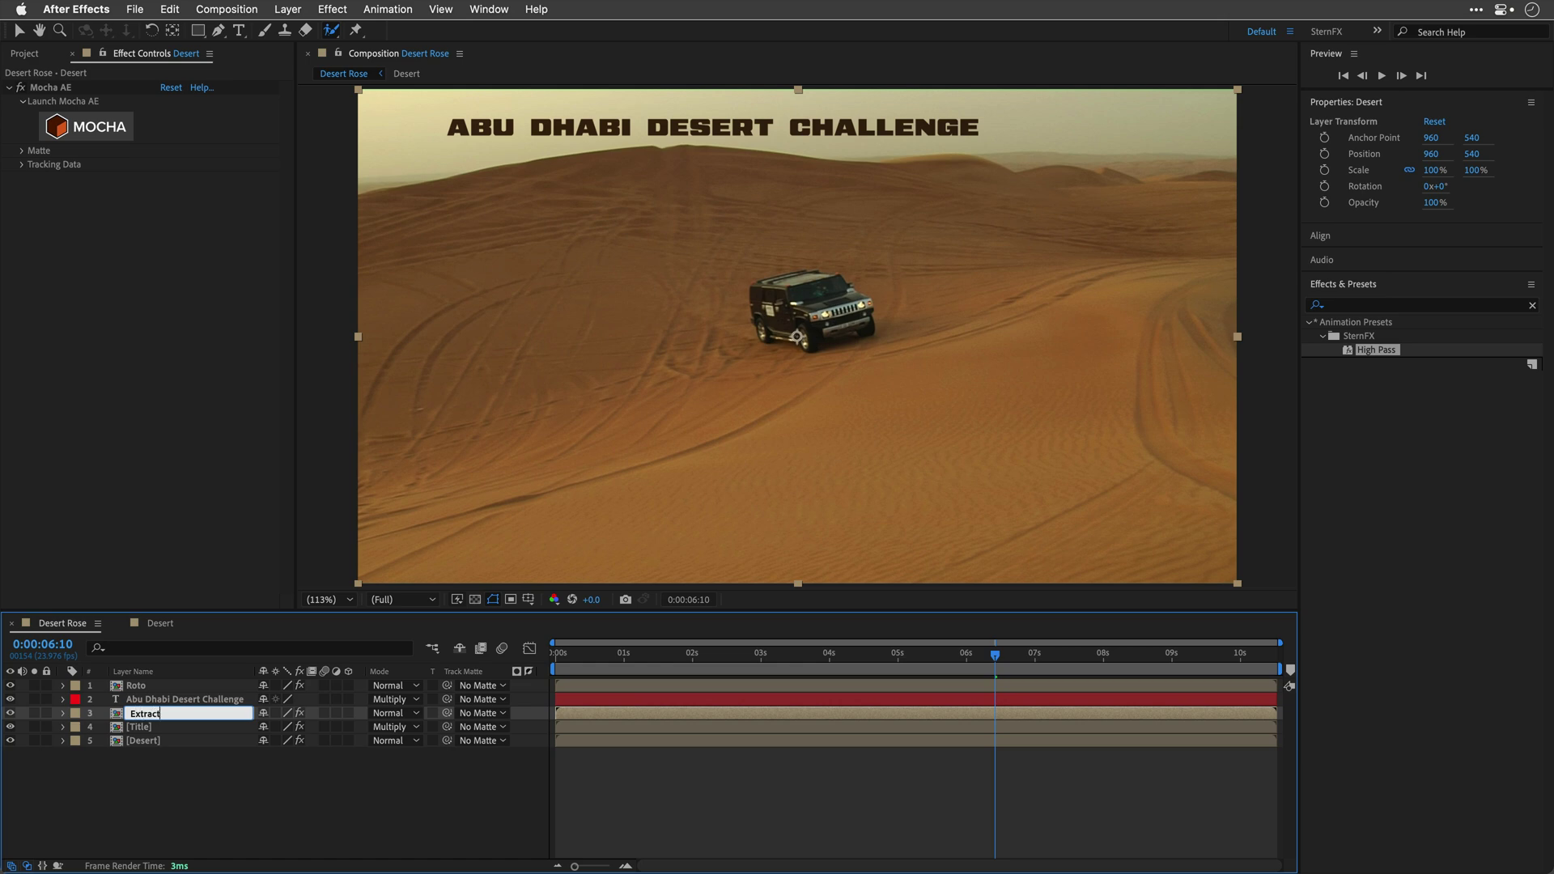
key(Return)
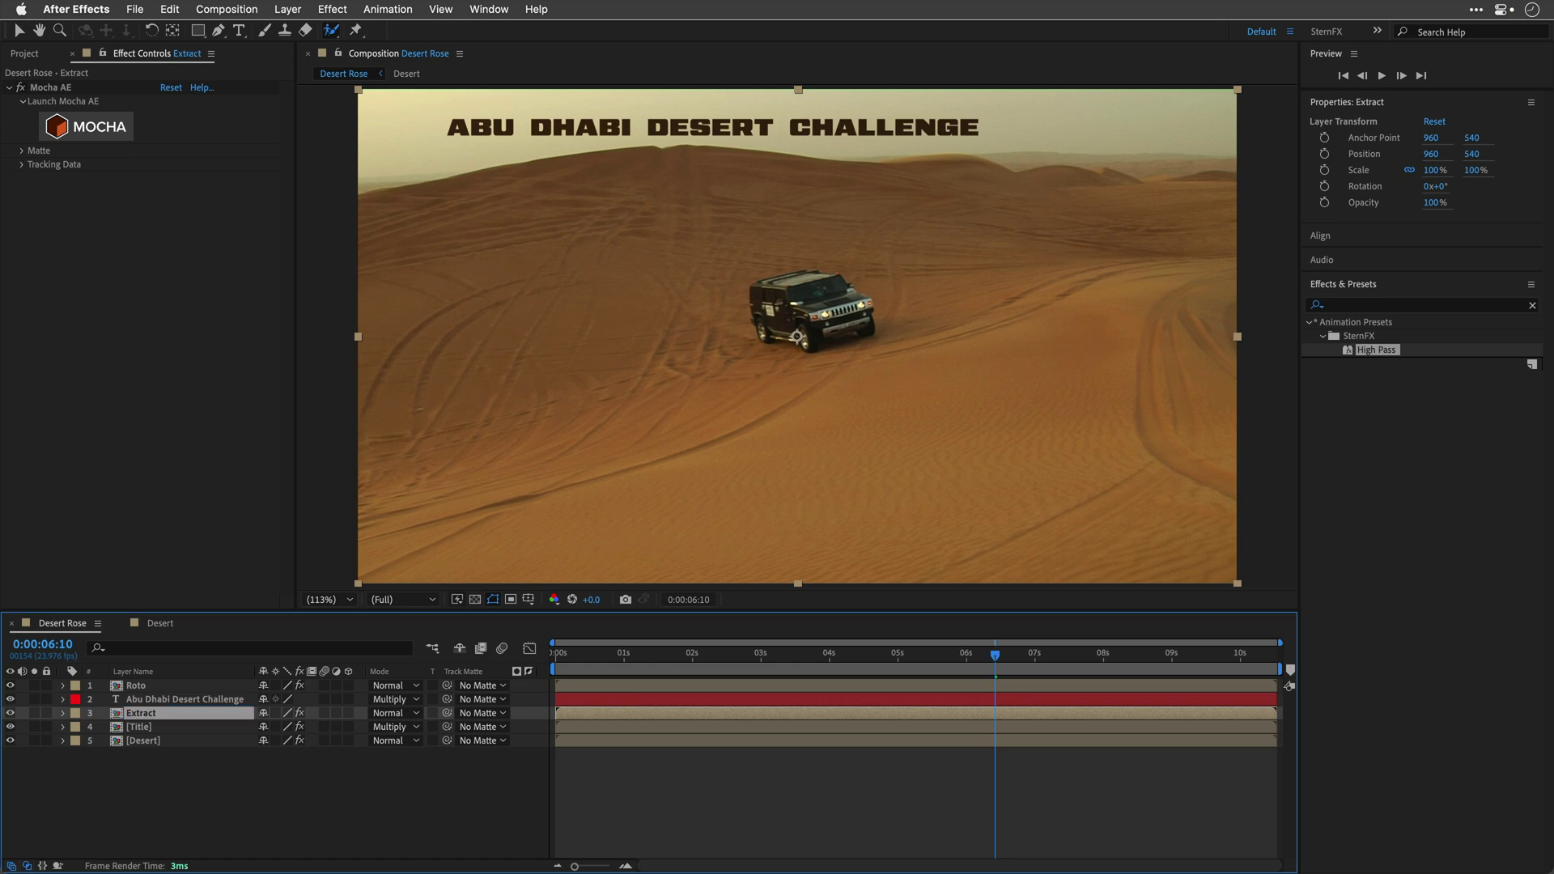
Replace the copy's Mocha AE effect with the Extract effect
click(65, 89)
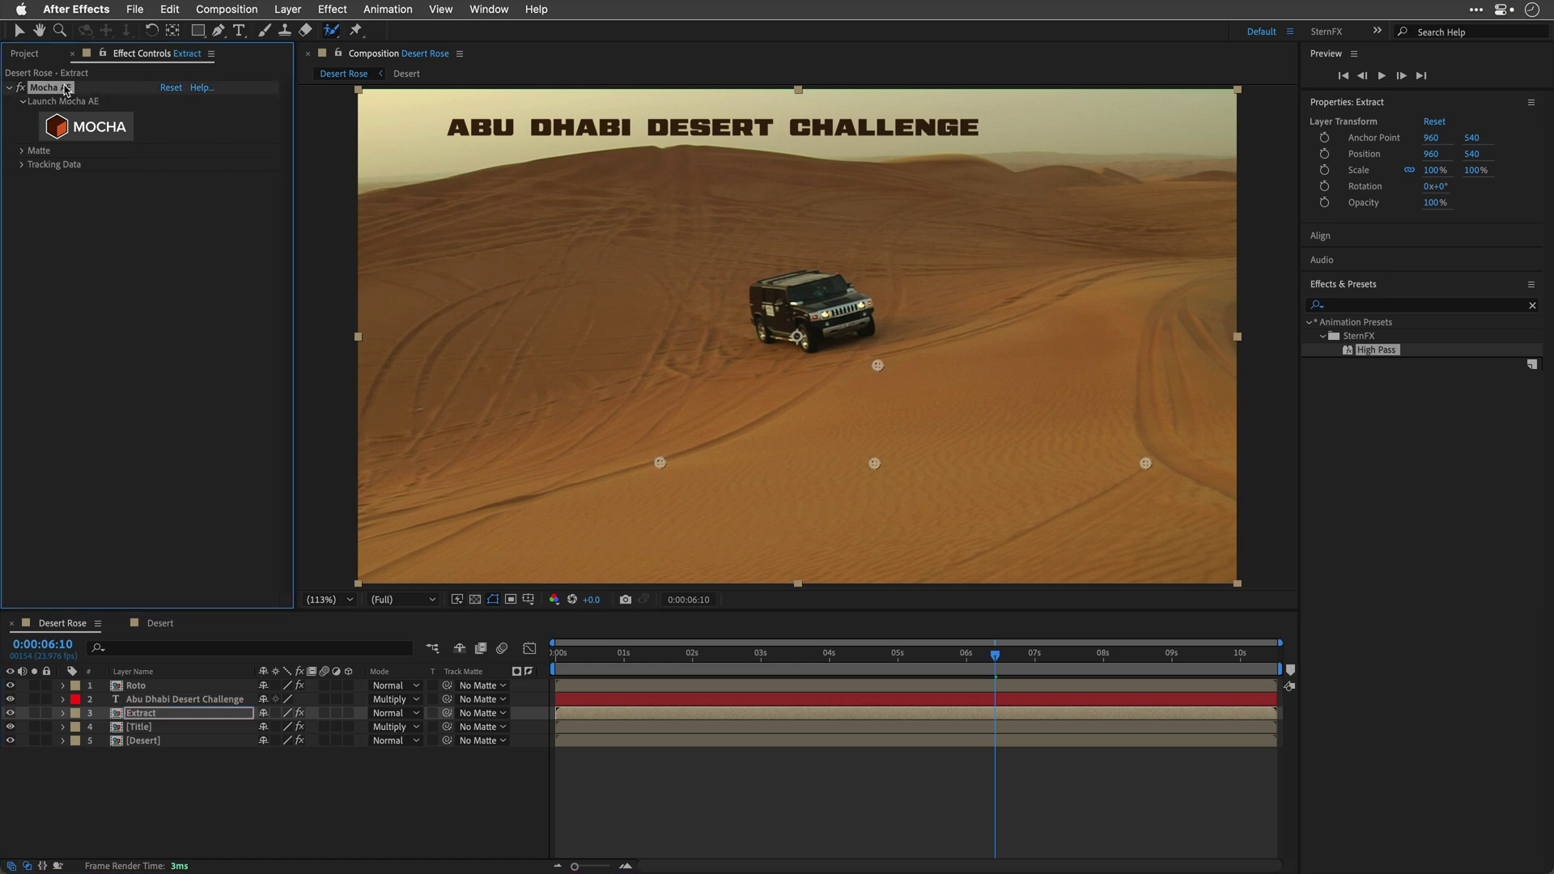
key(Delete)
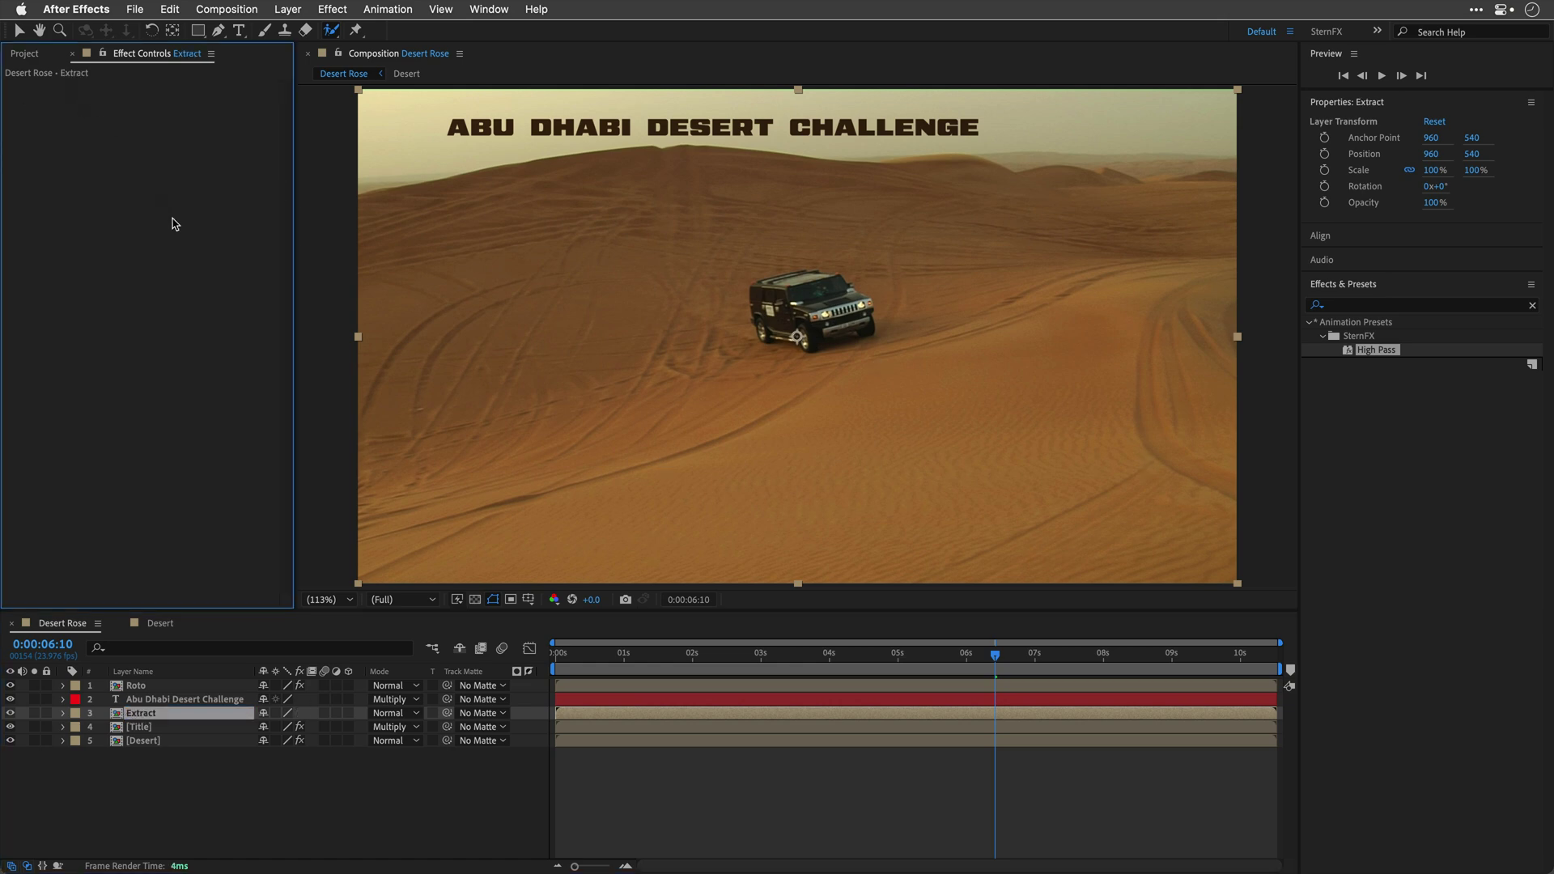
key(ctrl+space)
text(xtr)
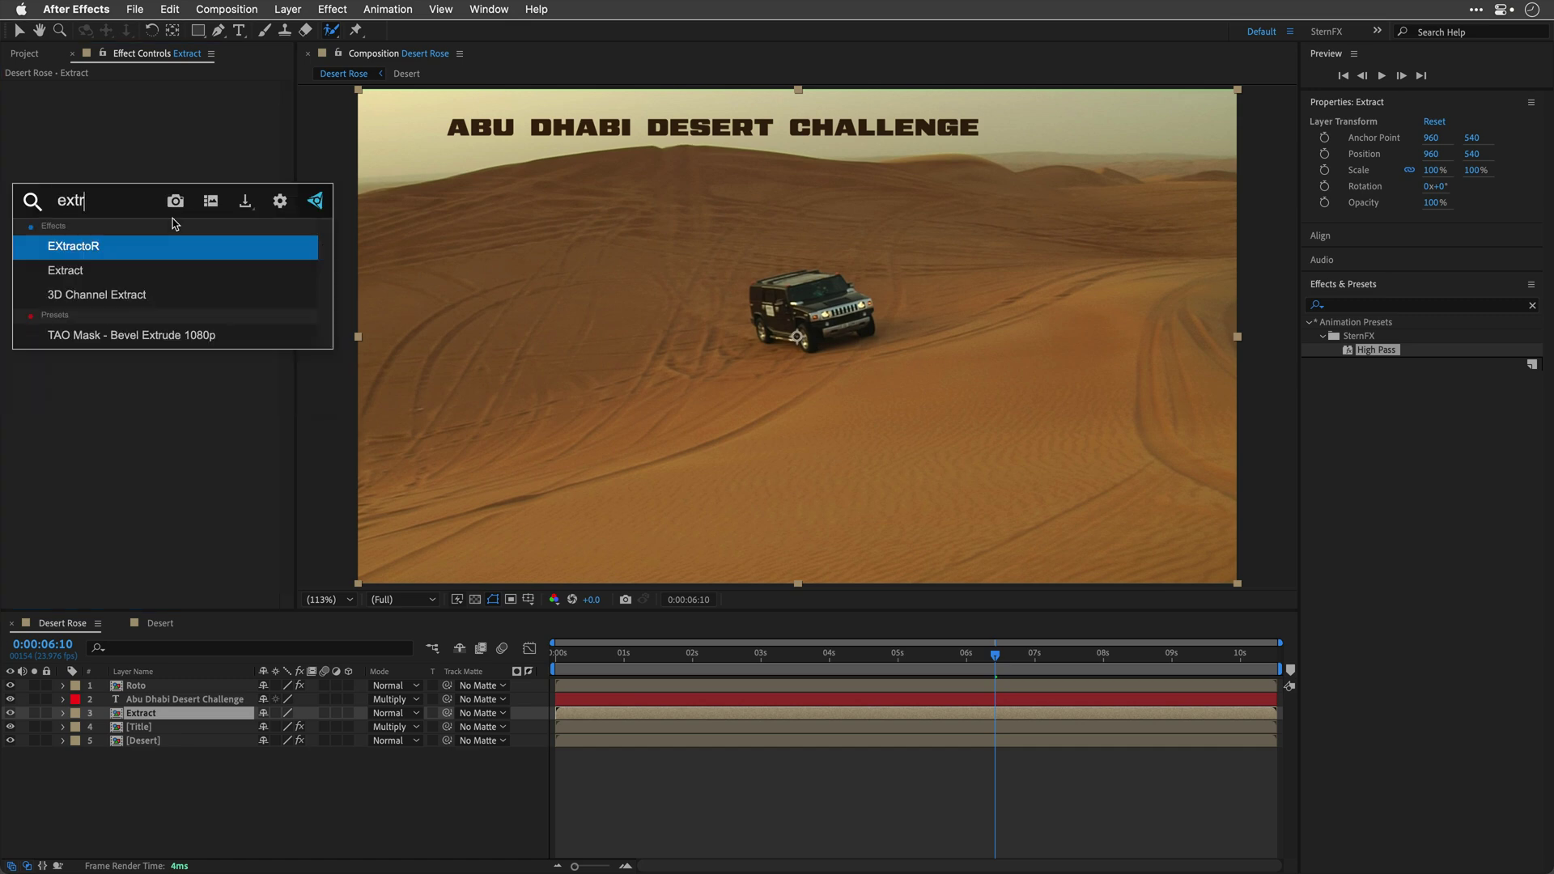
key(Down)
key(Return)
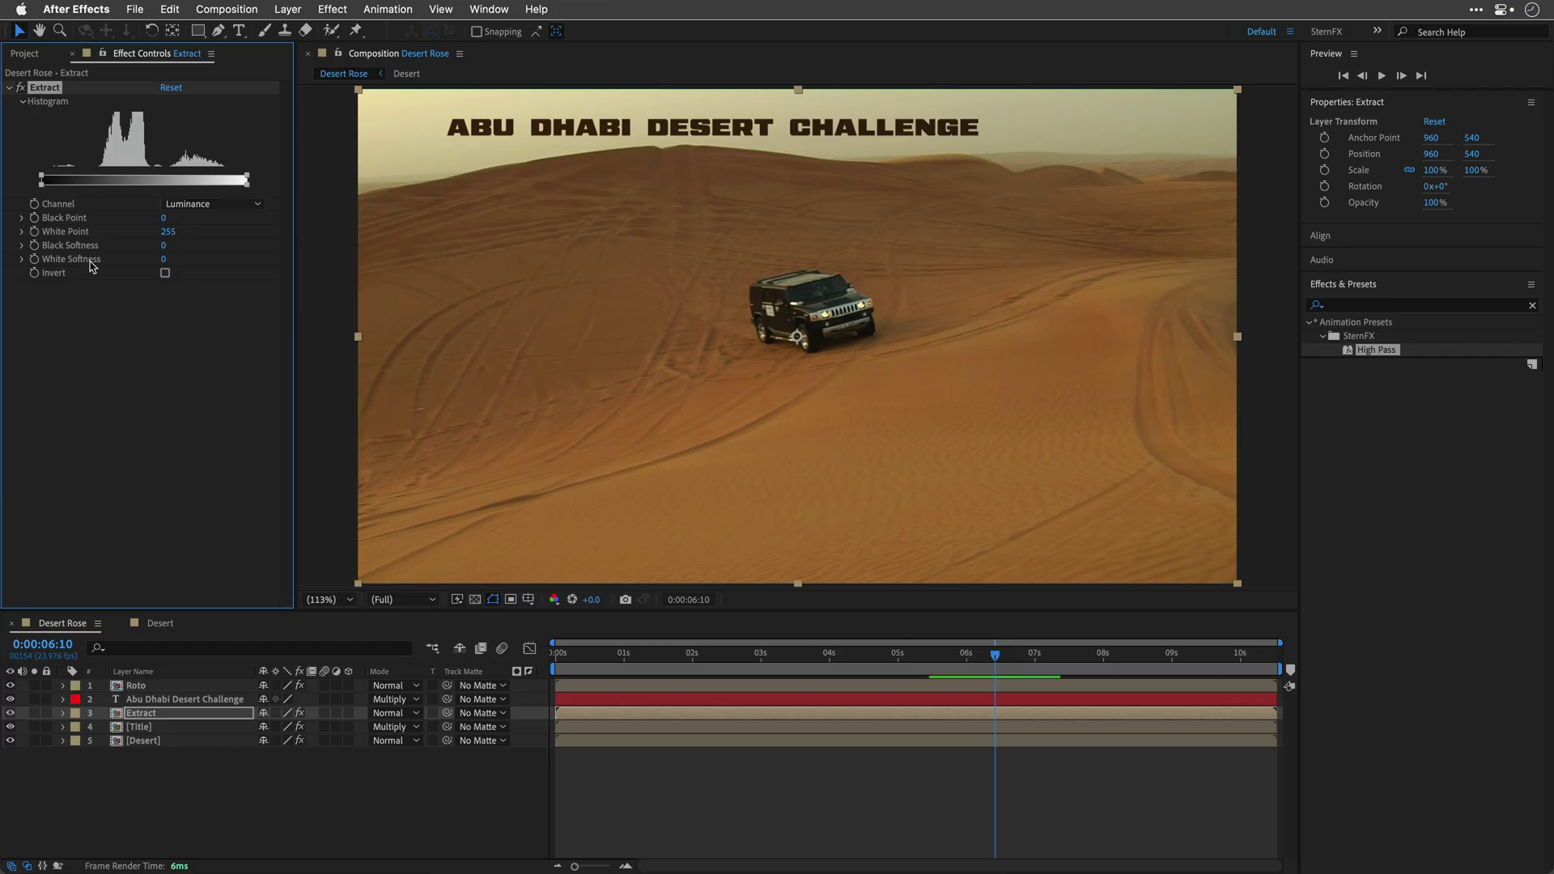
Set the Extract effect's Black Point to about 145 and Black Softness to 25
drag(42, 180, 144, 180)
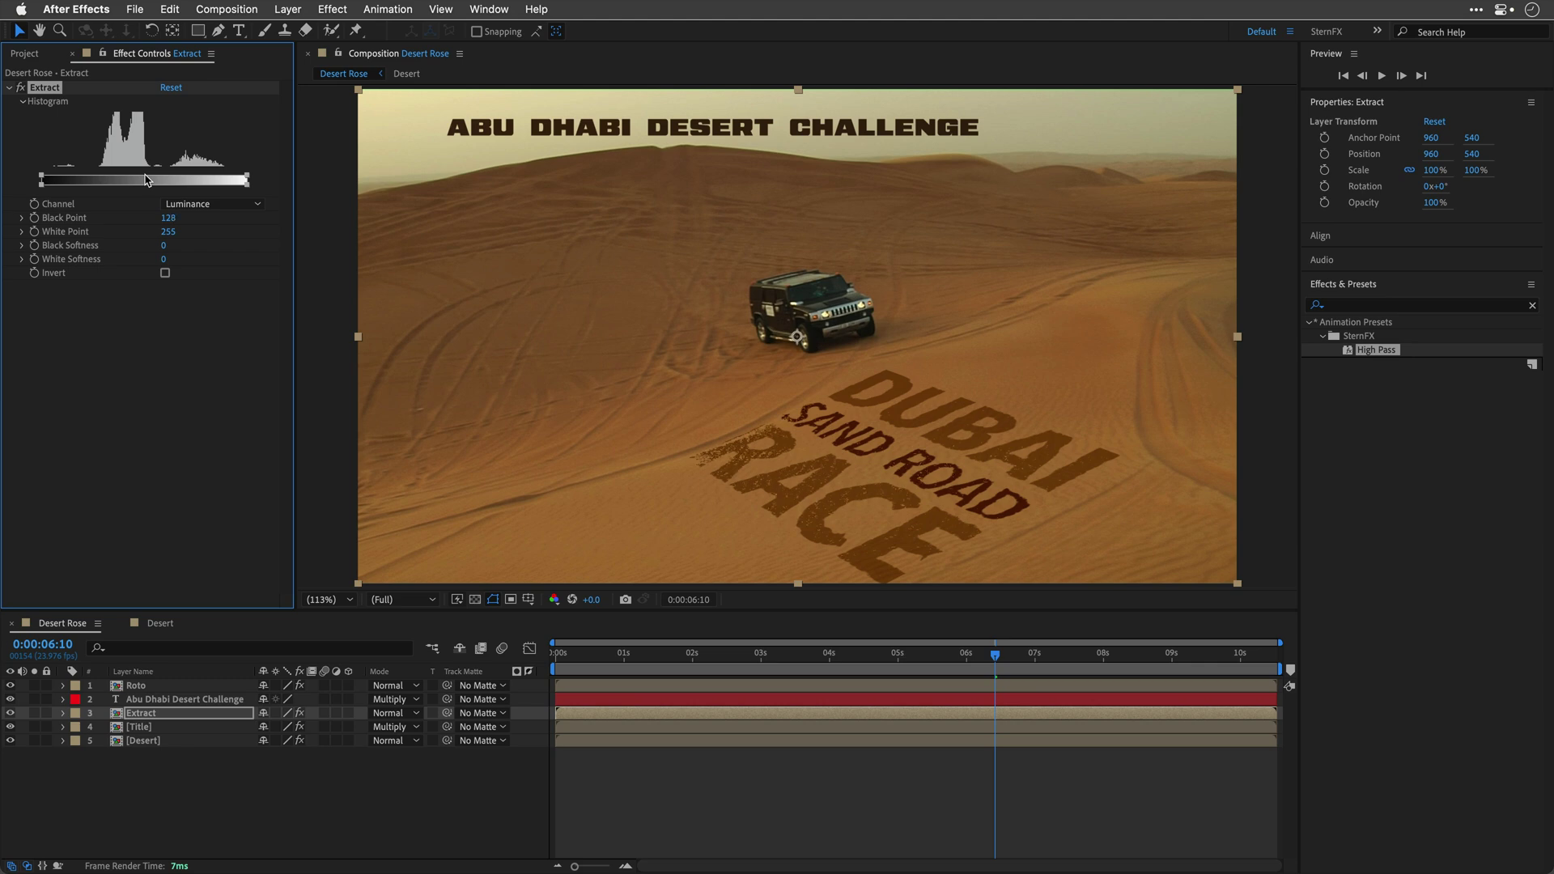
drag(145, 180, 144, 180)
drag(144, 189, 133, 191)
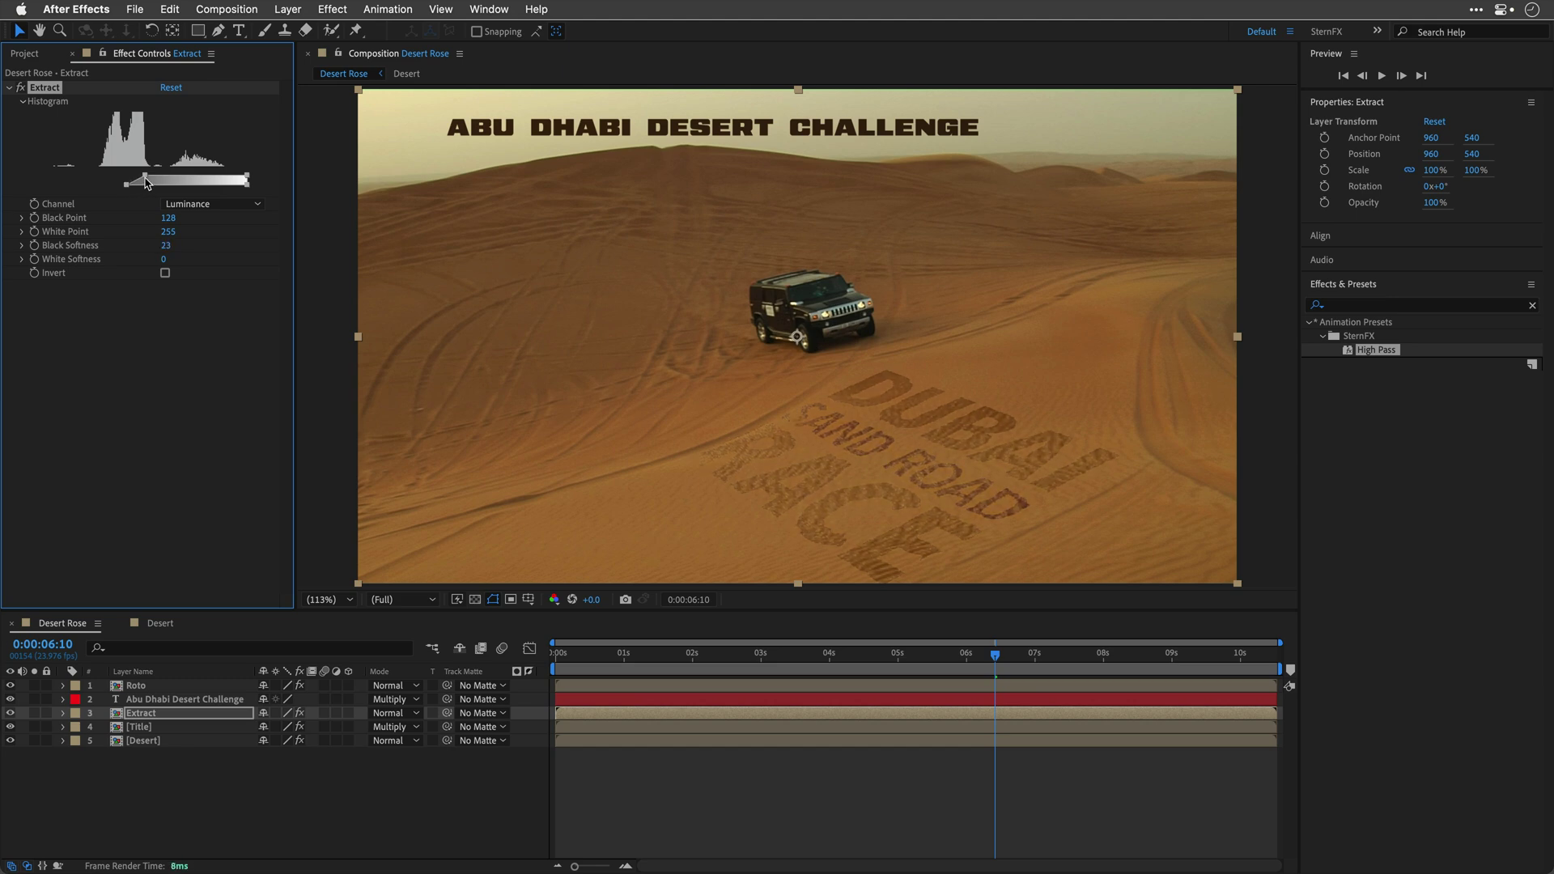
drag(144, 179, 148, 179)
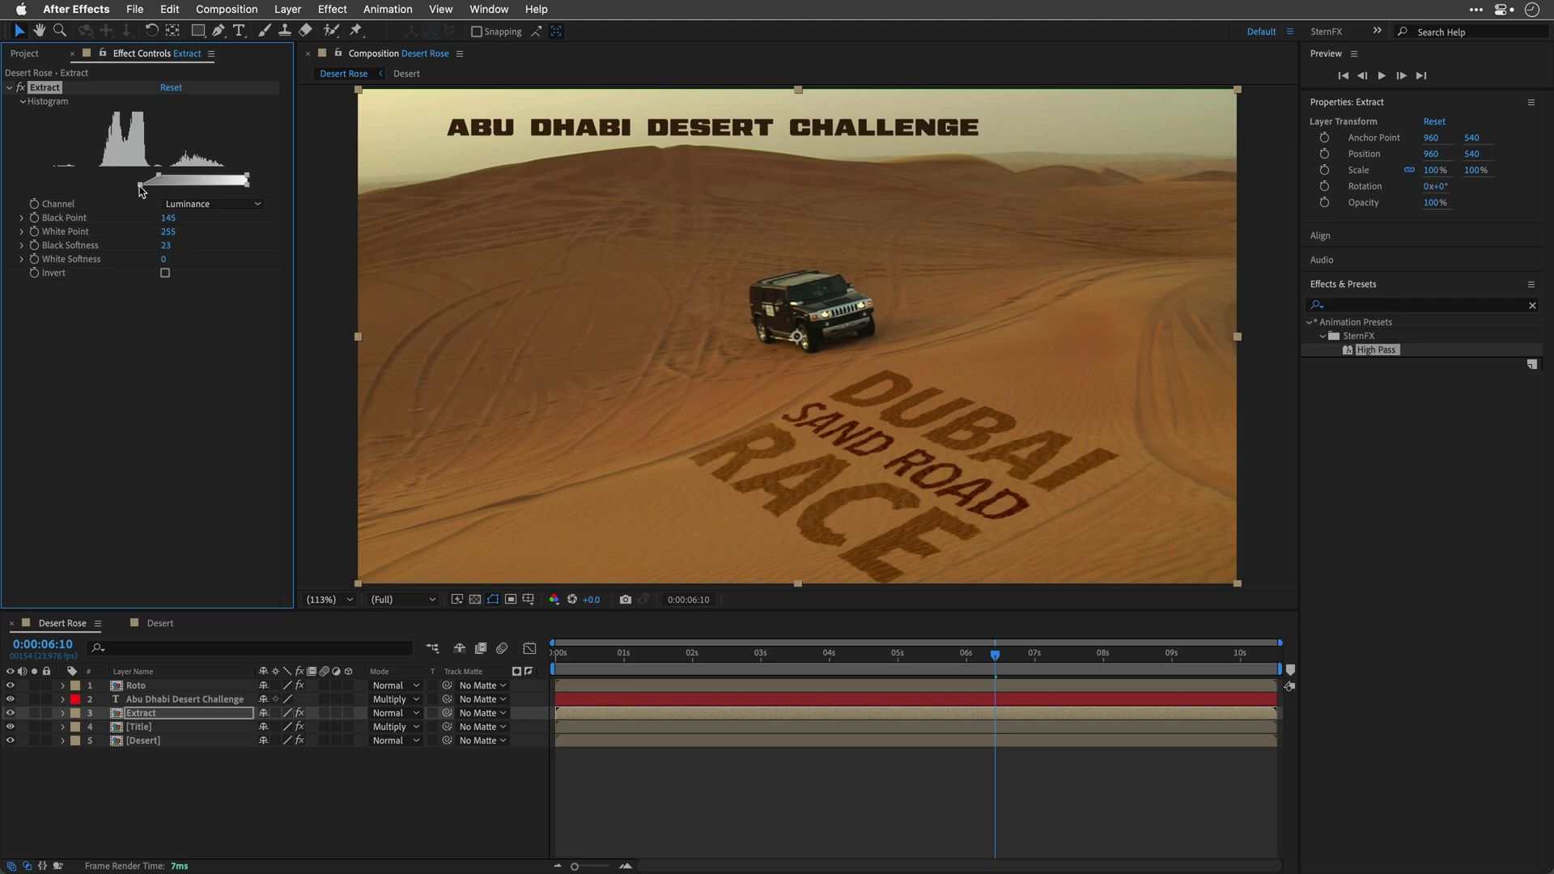
drag(139, 189, 155, 180)
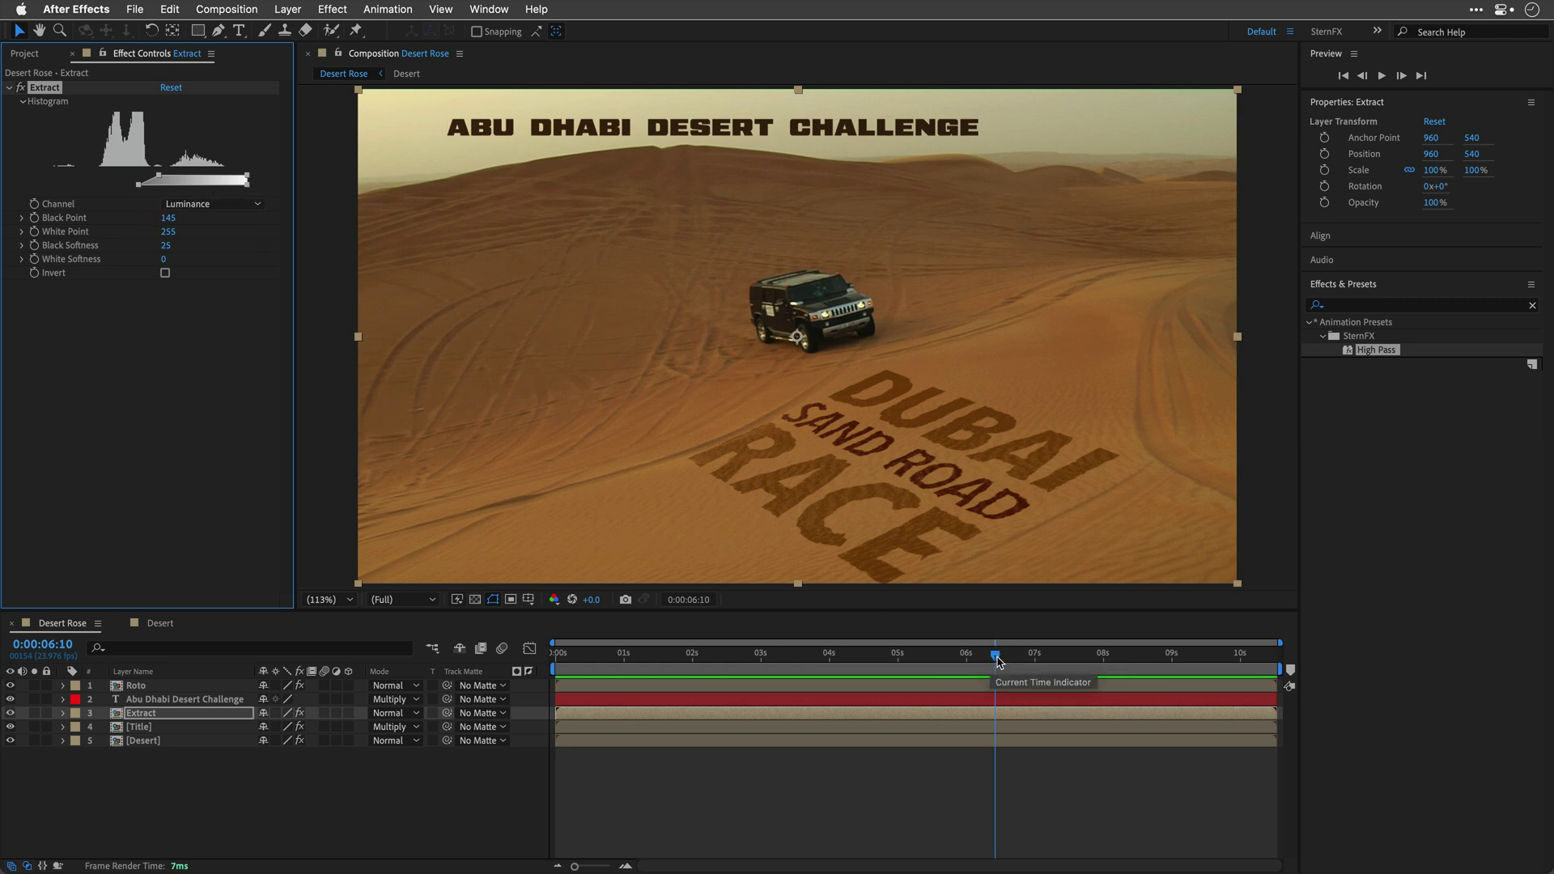
mouse_move(995, 657)
mouse_down()
mouse_move(1218, 666)
mouse_move(783, 656)
mouse_move(1003, 659)
mouse_up()
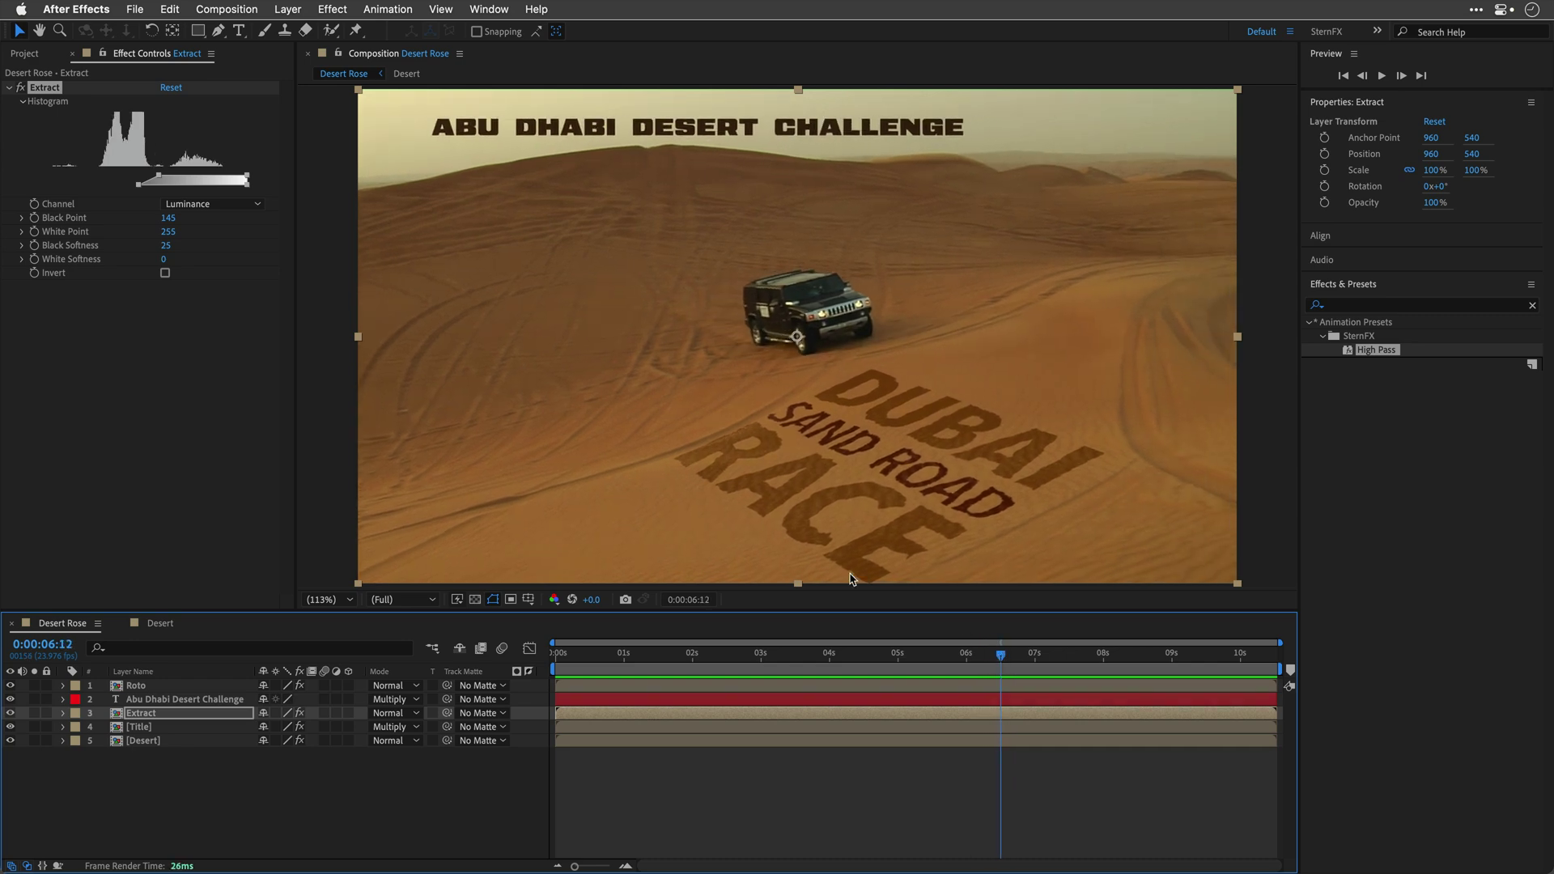
Preview the shot and raise Extract's black point while checking the sand texture on later frames
click(32, 221)
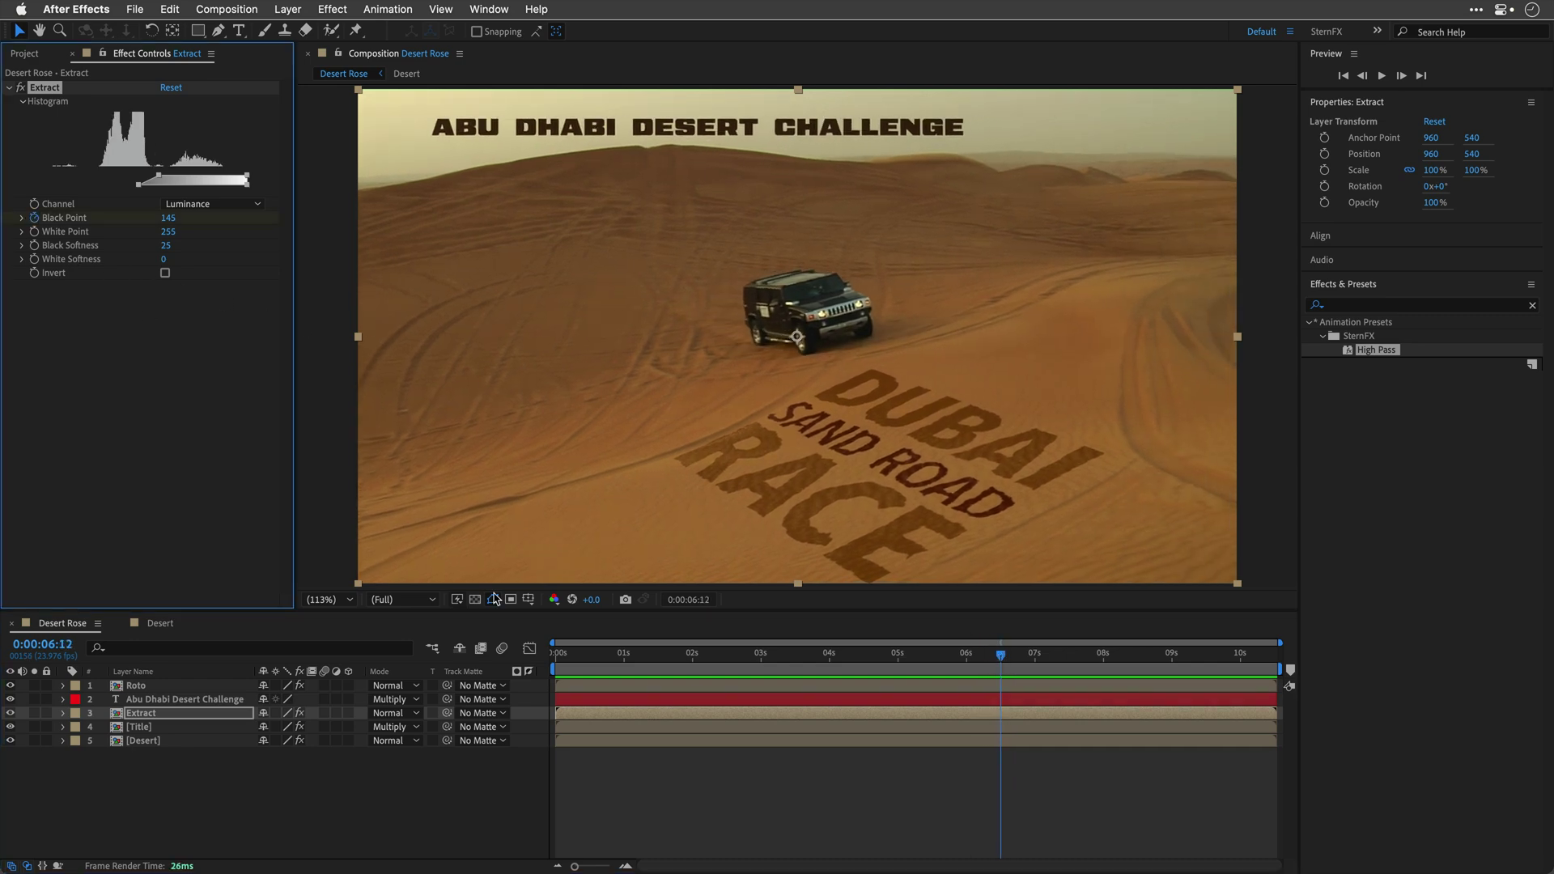
key(space)
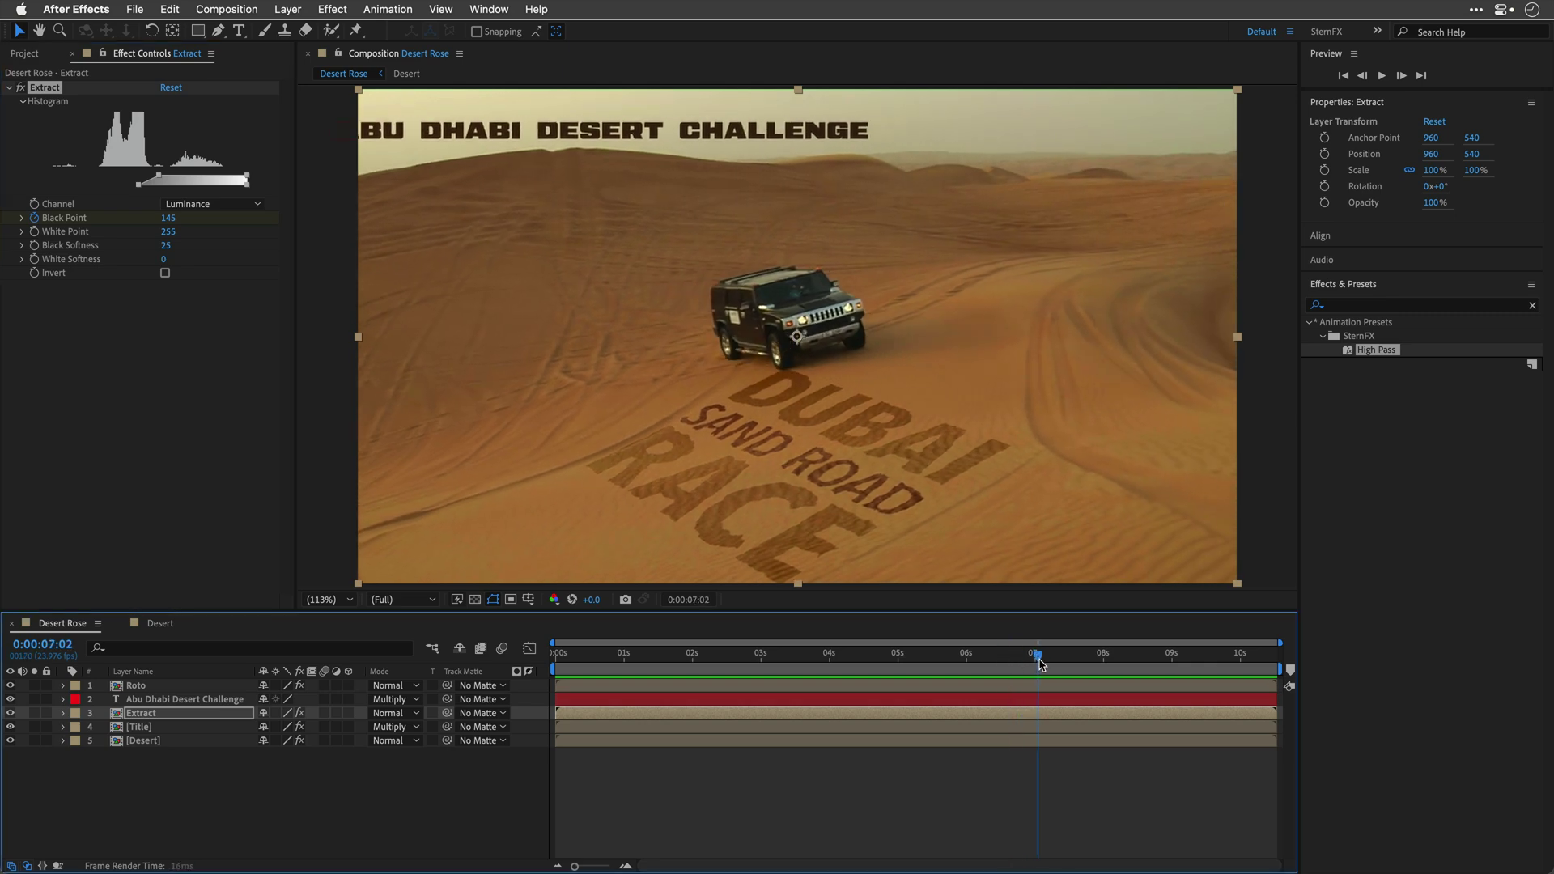
key(space)
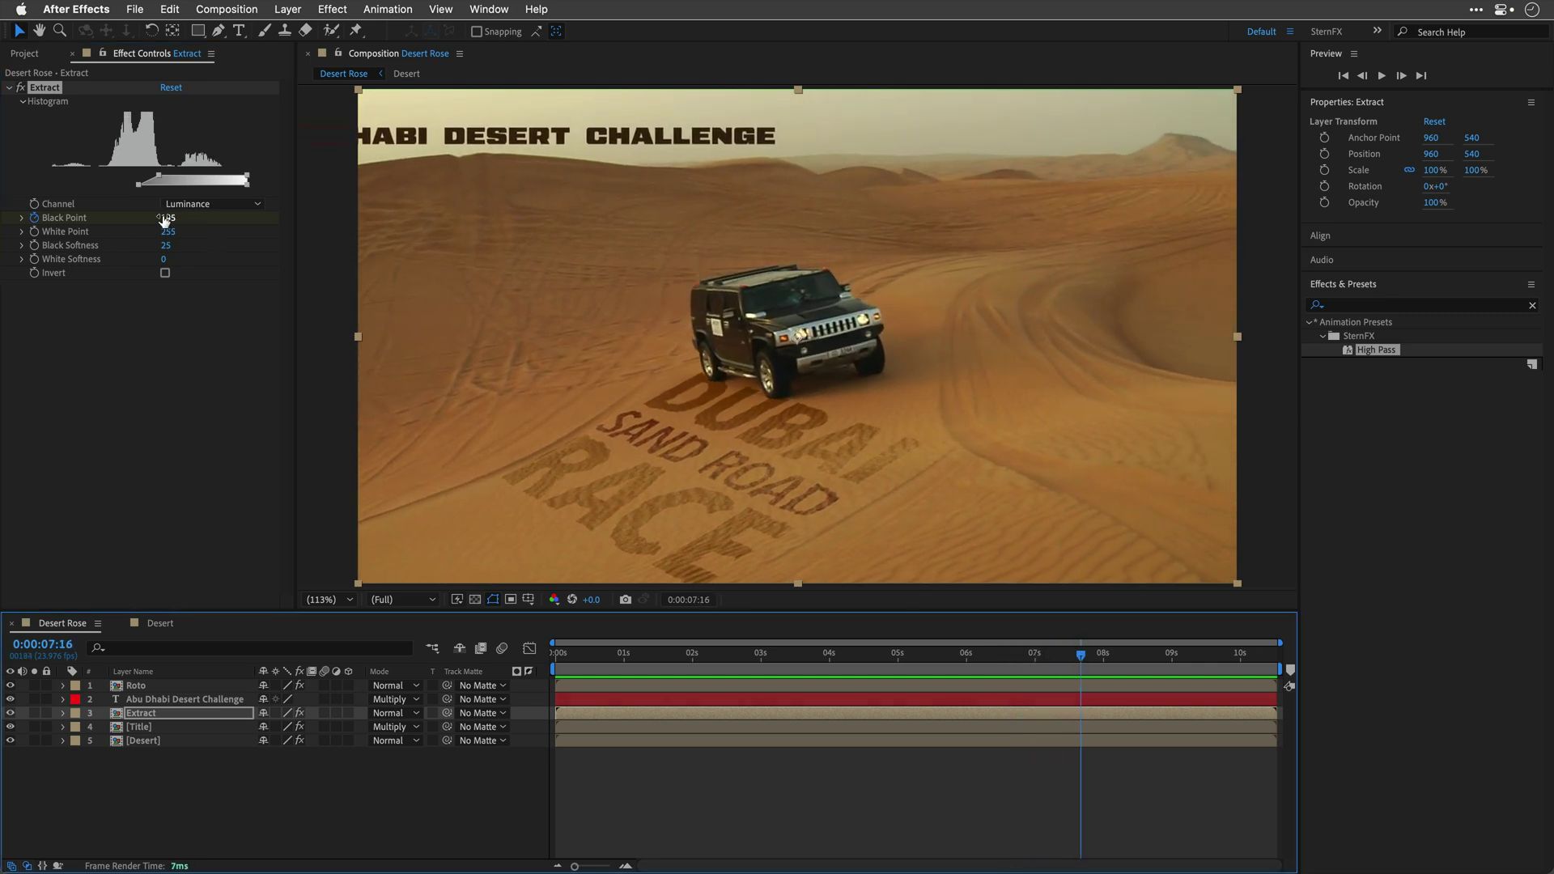
drag(164, 220, 170, 216)
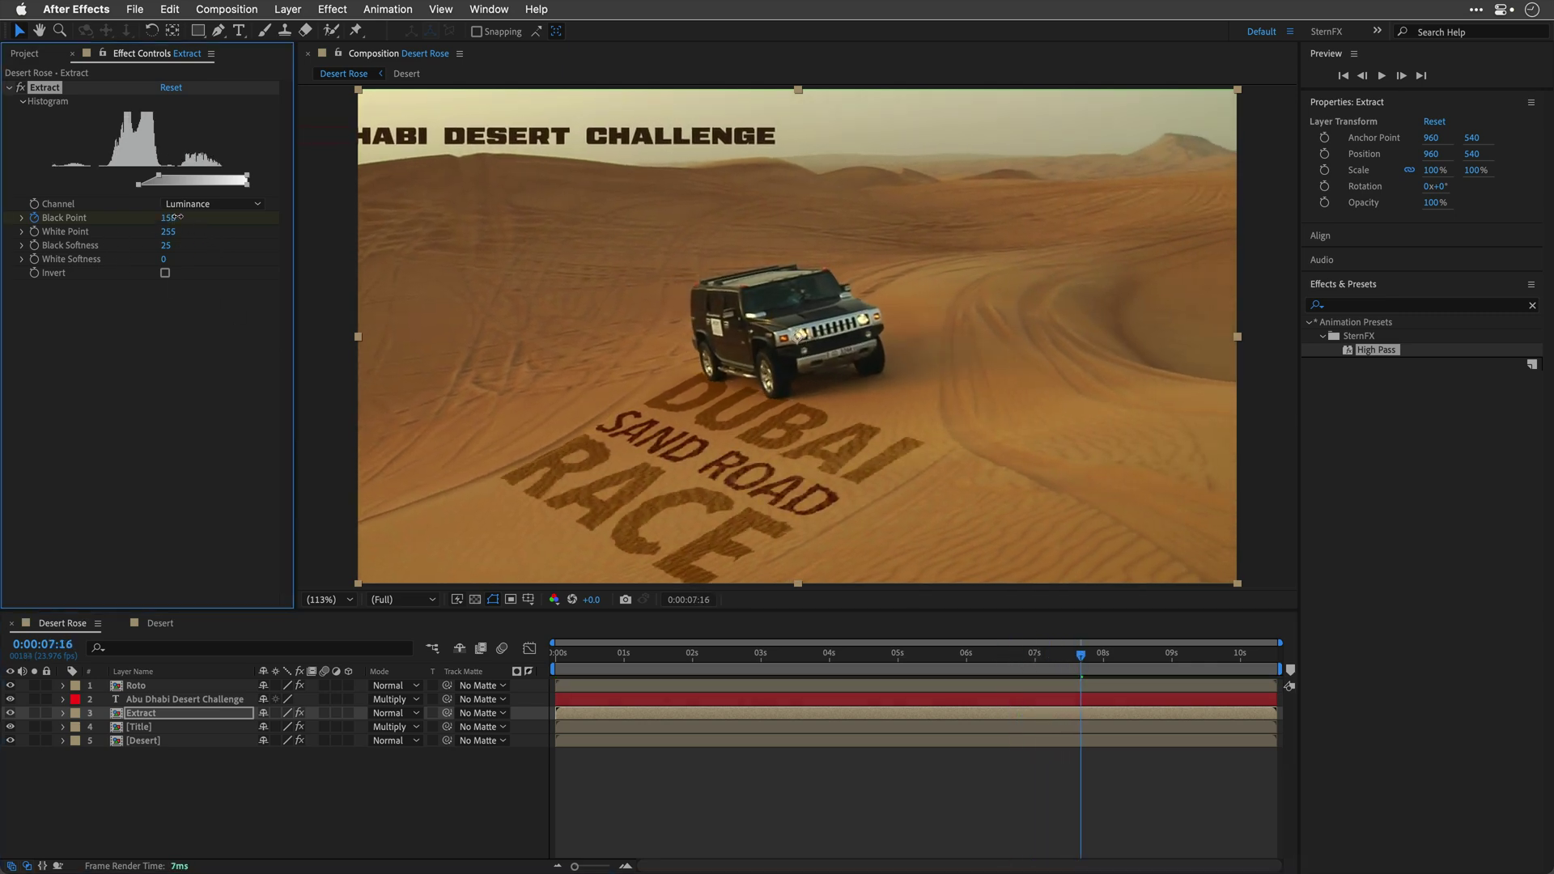
drag(1081, 656, 1289, 668)
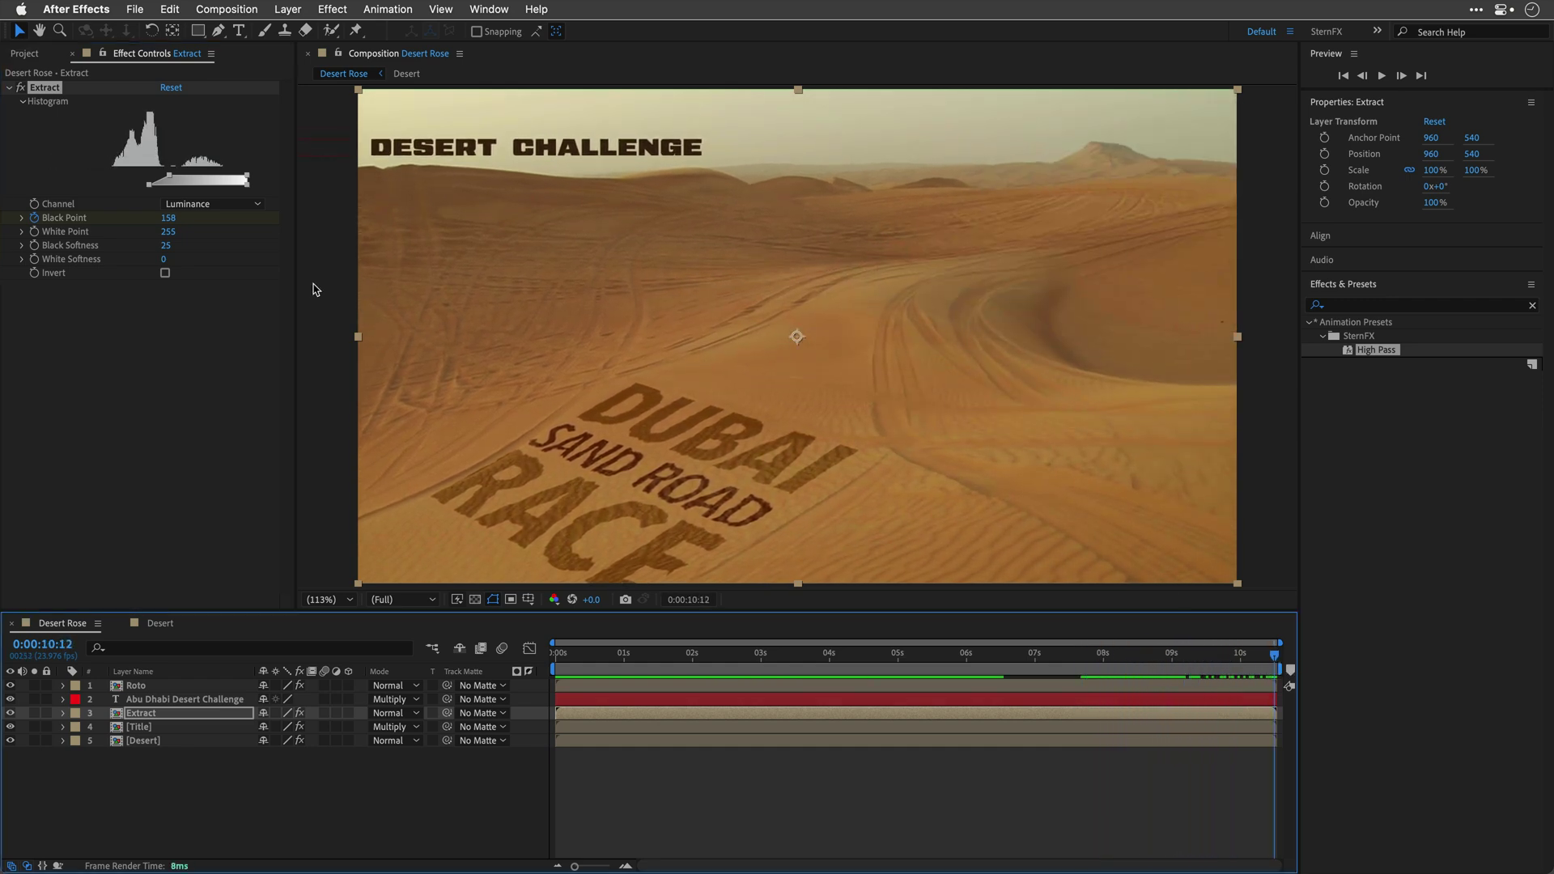
drag(176, 225, 178, 224)
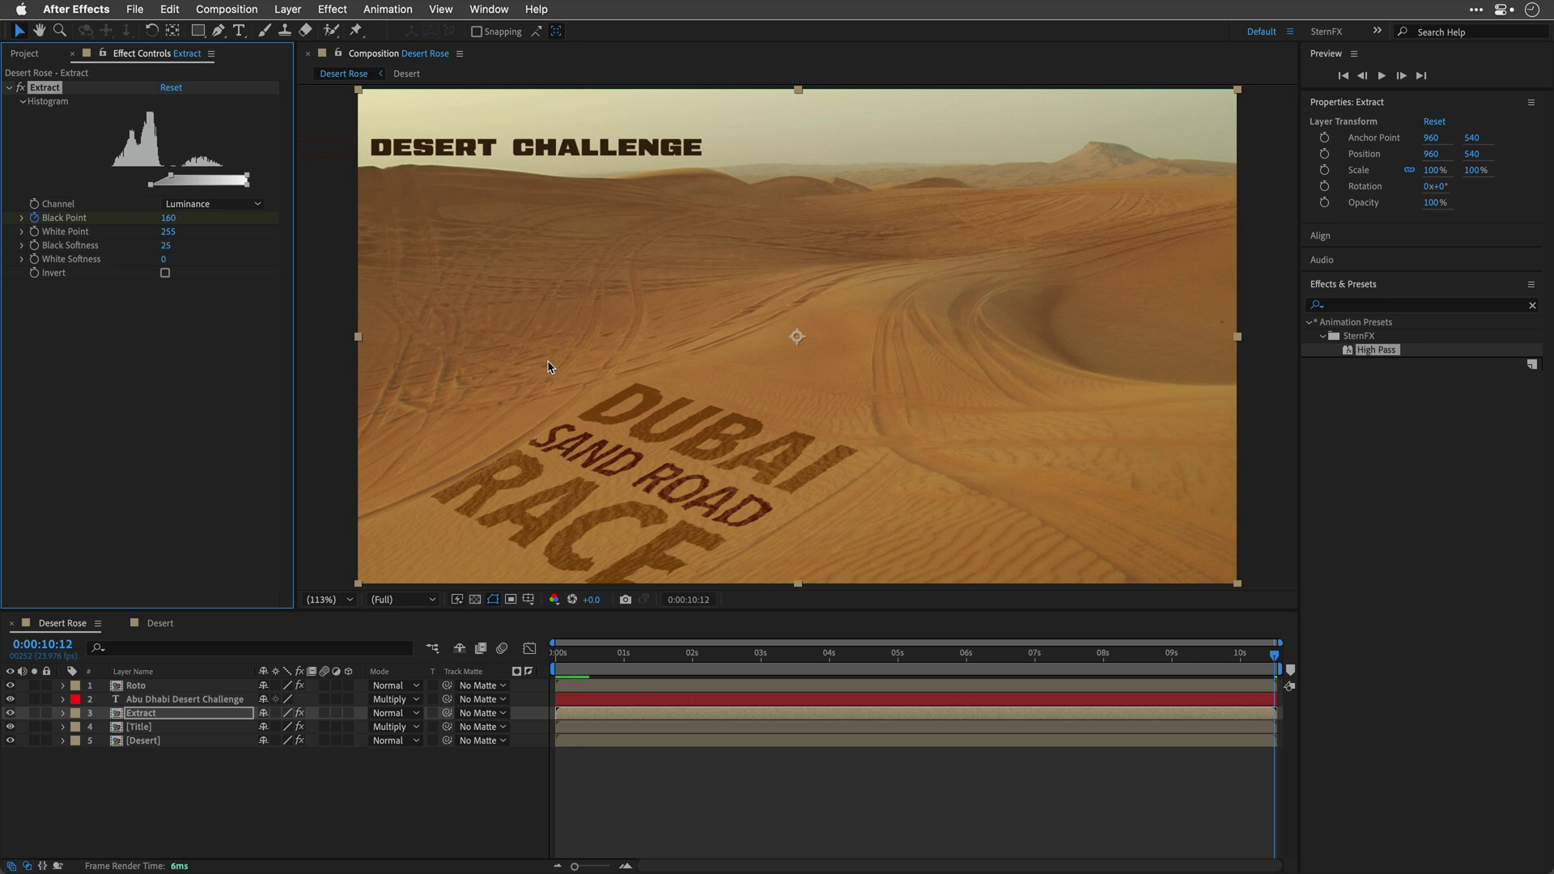
Recheck the earlier frames and a full preview, settling Extract's black point at 90
drag(1010, 669, 789, 663)
drag(169, 217, 128, 223)
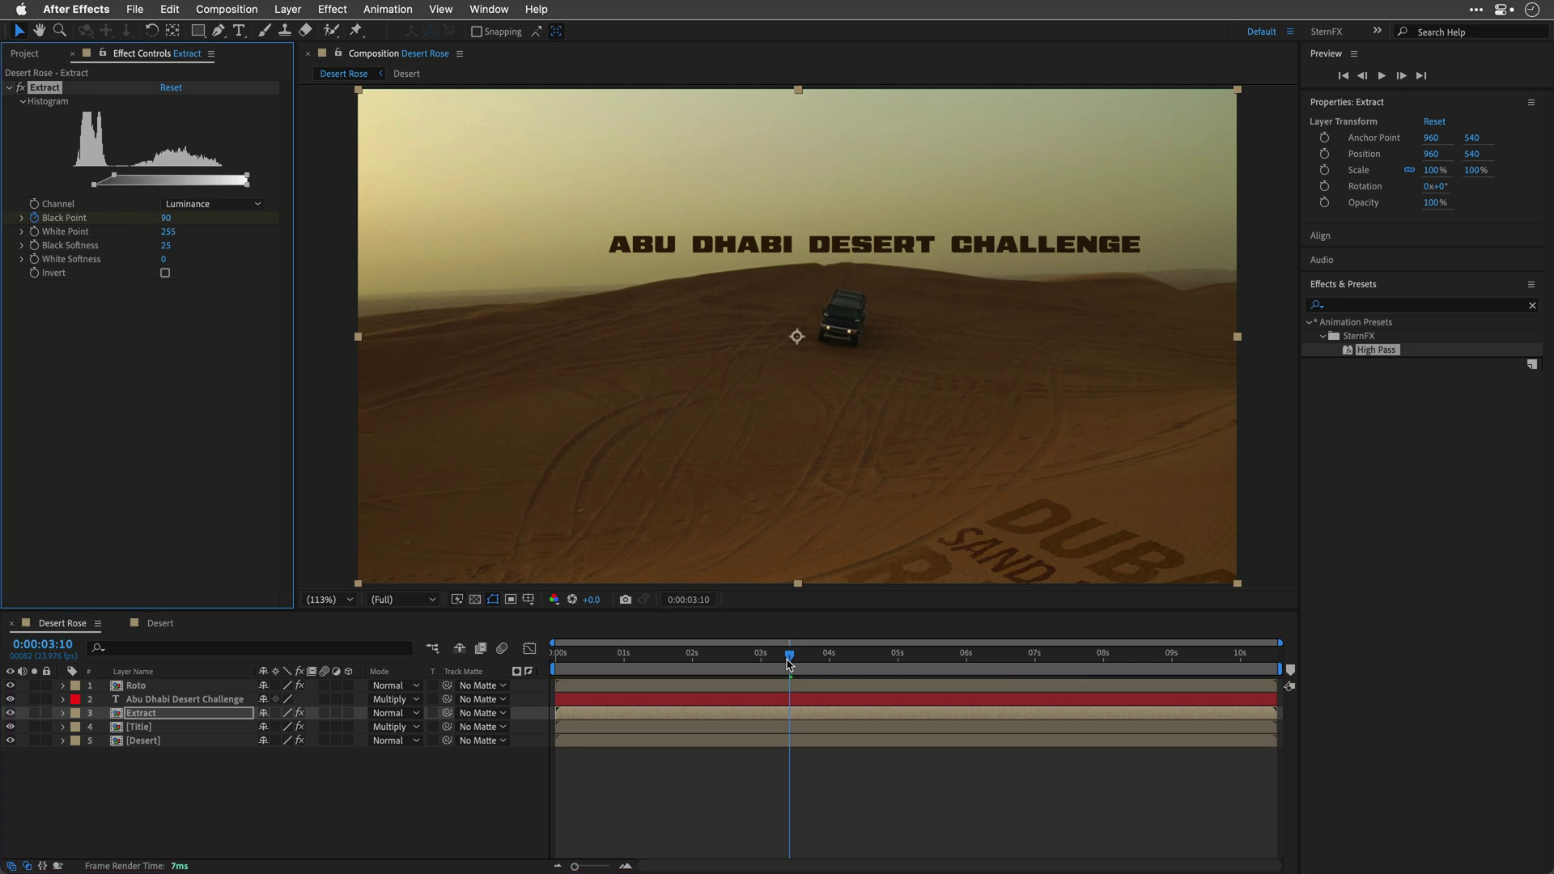
drag(788, 664, 552, 672)
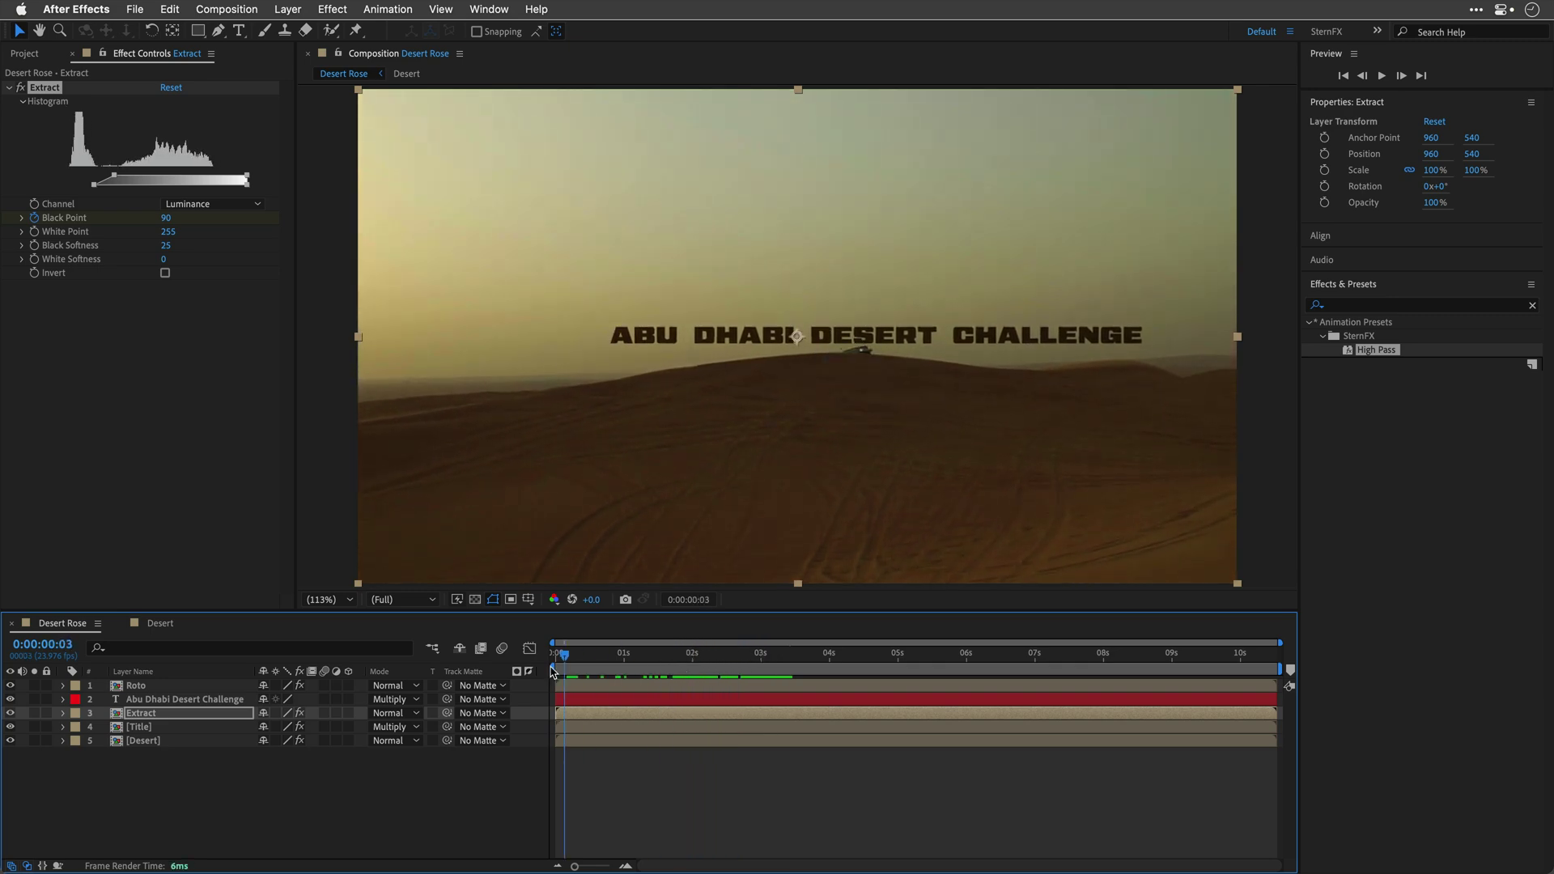
key(space)
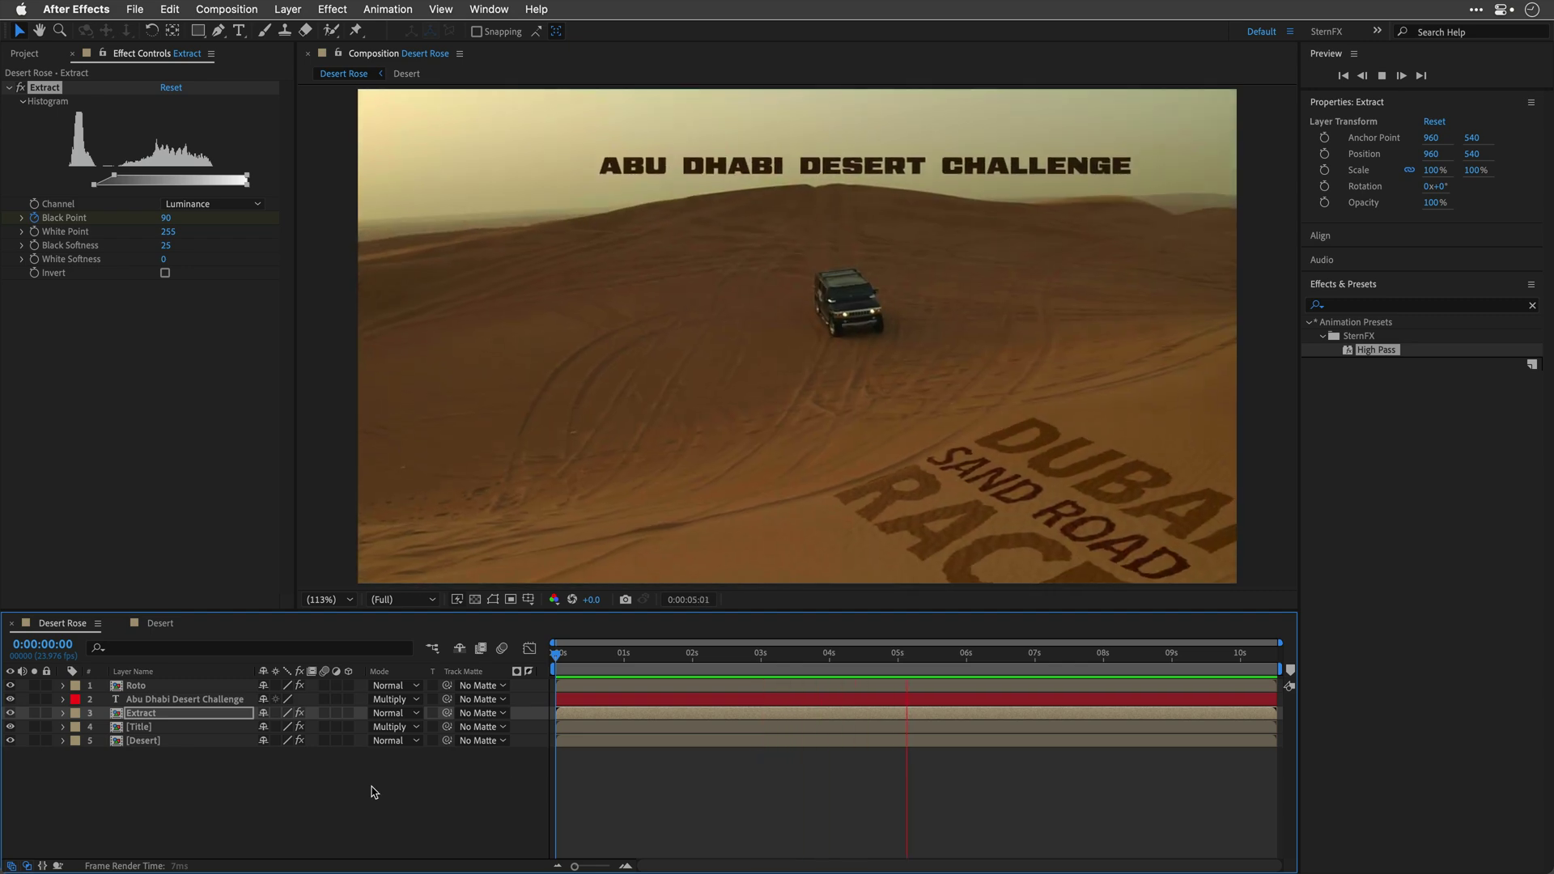
key(space)
mouse_move(167, 218)
mouse_down()
mouse_move(248, 238)
mouse_move(175, 218)
mouse_up()
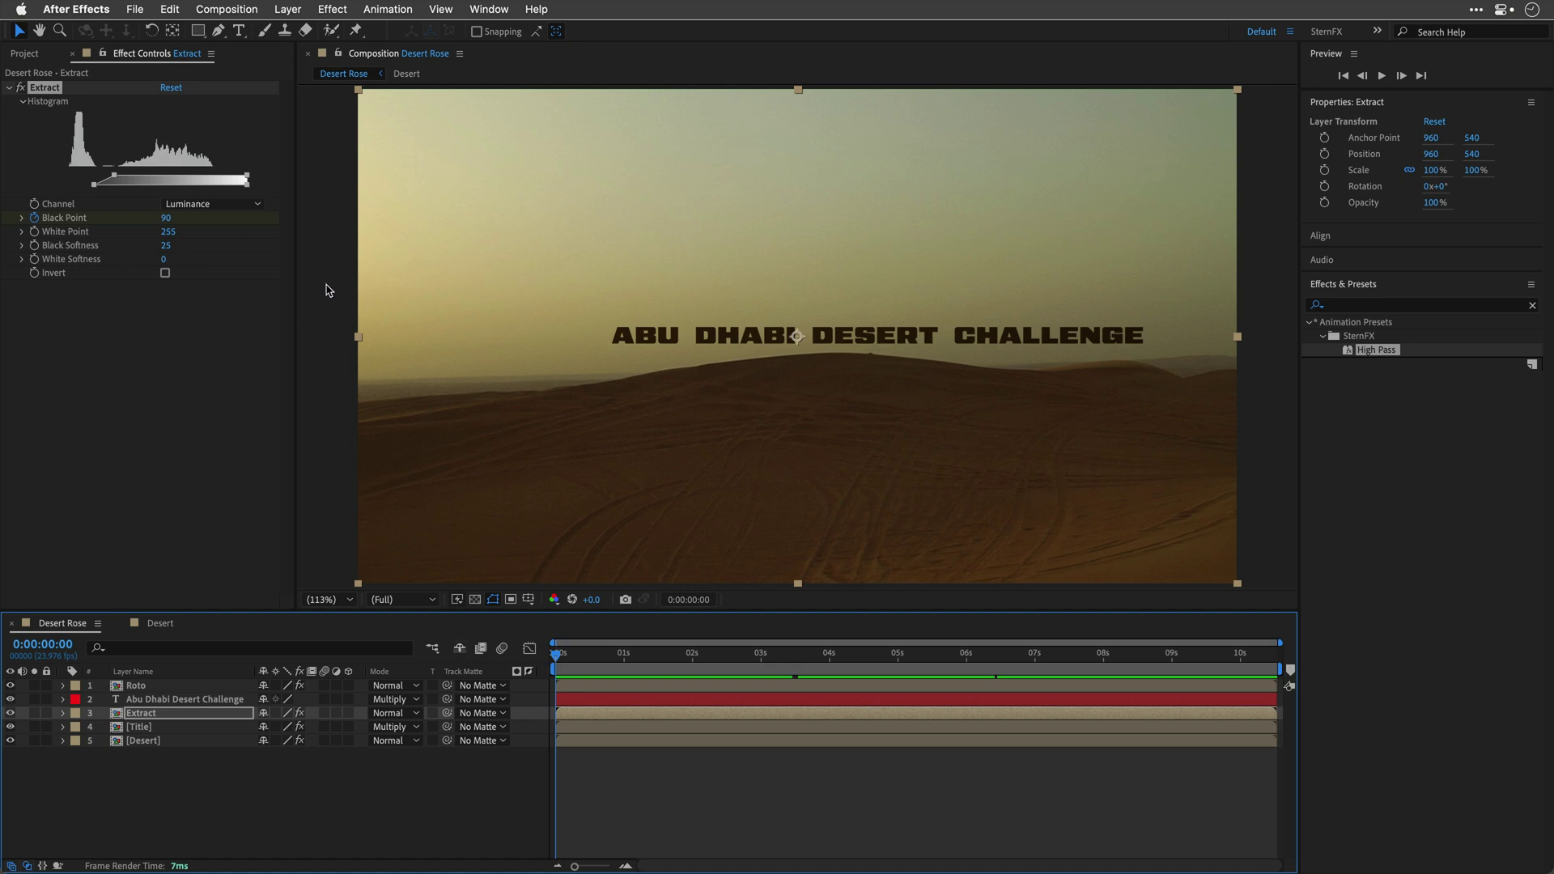
Maximize the Composition panel, deselect the layer, and play the Jeep cresting through the title
key(grave)
click(41, 163)
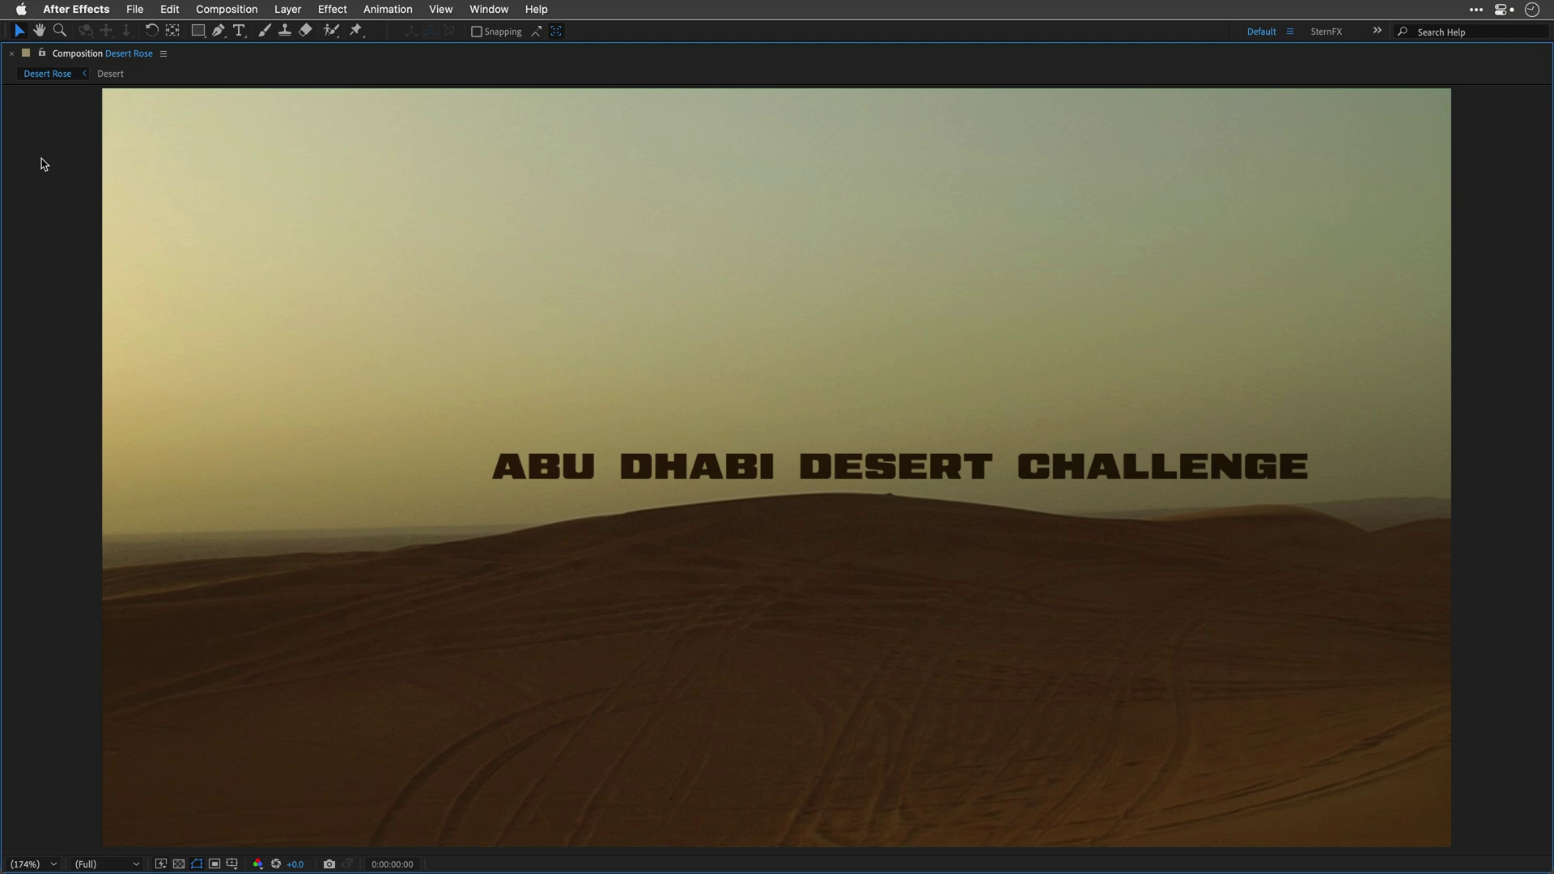
key(space)
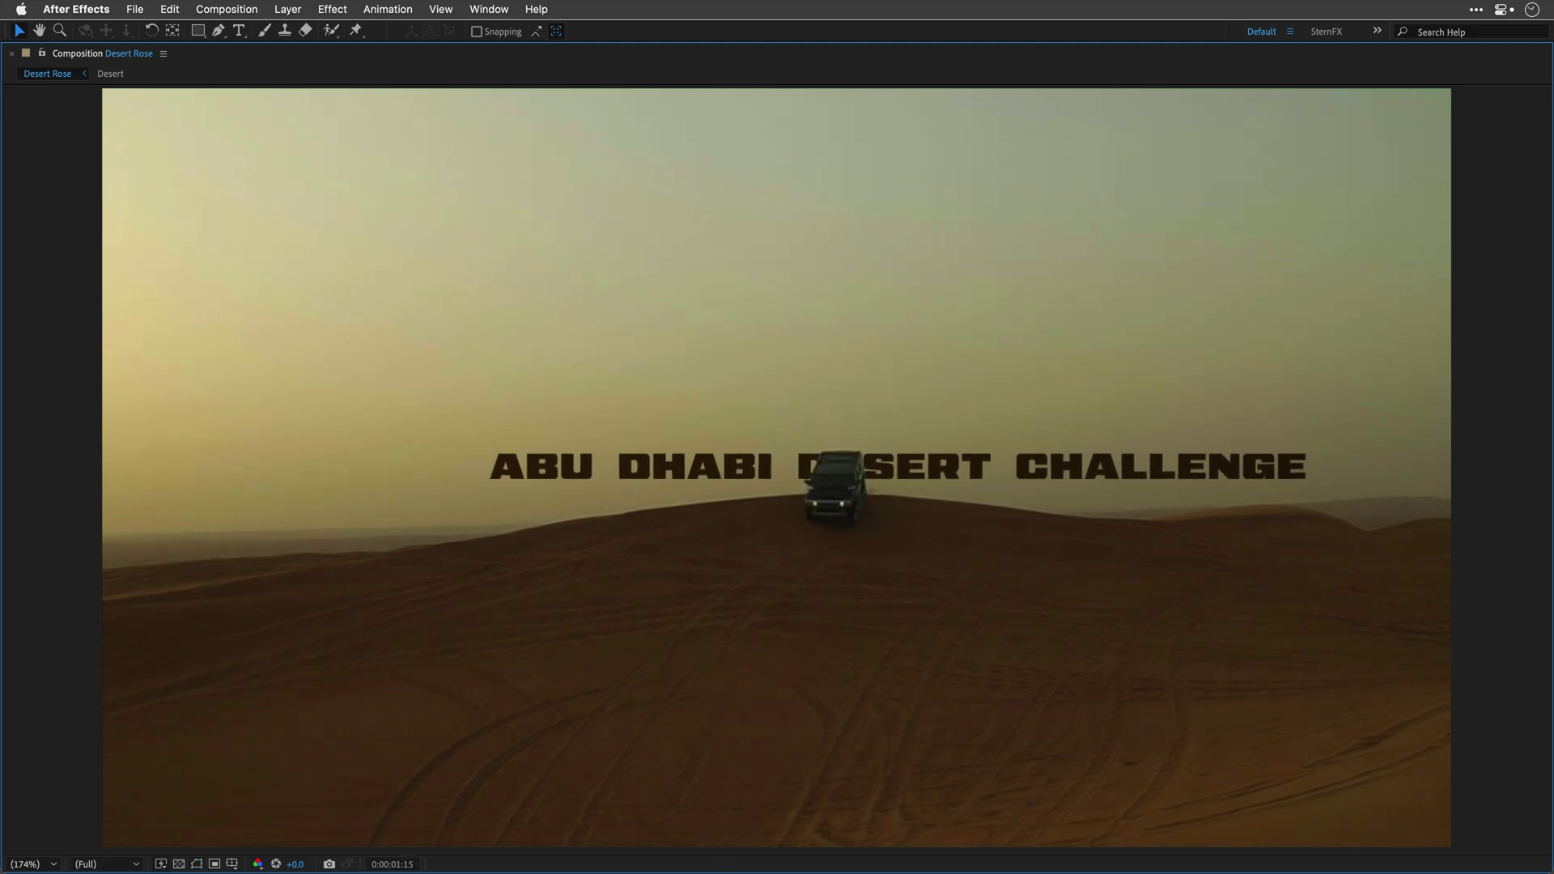